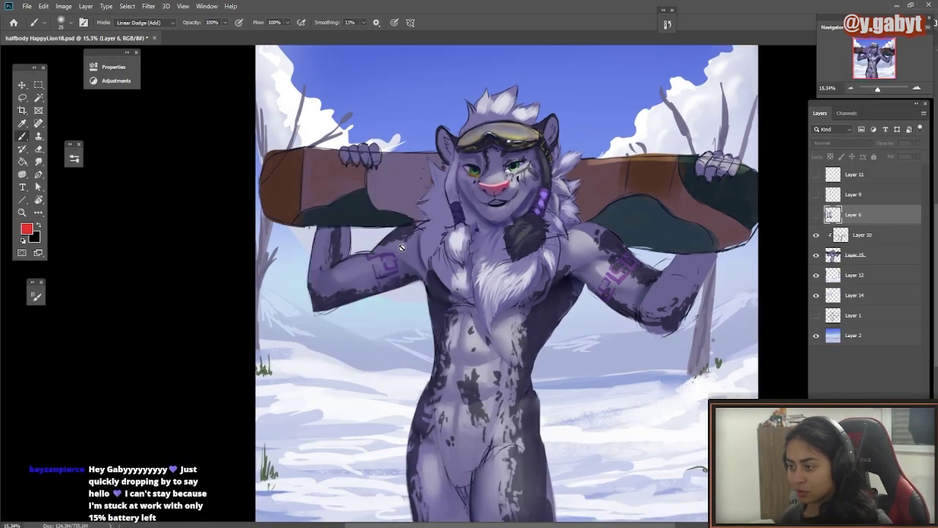
- Examine the snowboarder lion painting up close and as a whole, especially the face, mane and overall silhouette
scroll(474, 242, "up", 5)
left_click_drag(493, 234, 447, 339)
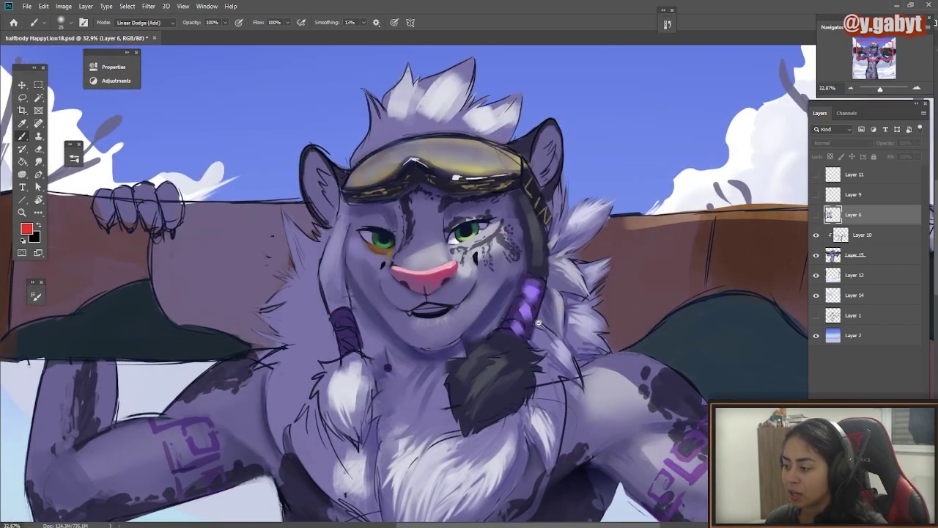
left_click_drag(539, 323, 520, 273)
left_click_drag(571, 411, 513, 384)
left_click_drag(463, 294, 505, 296)
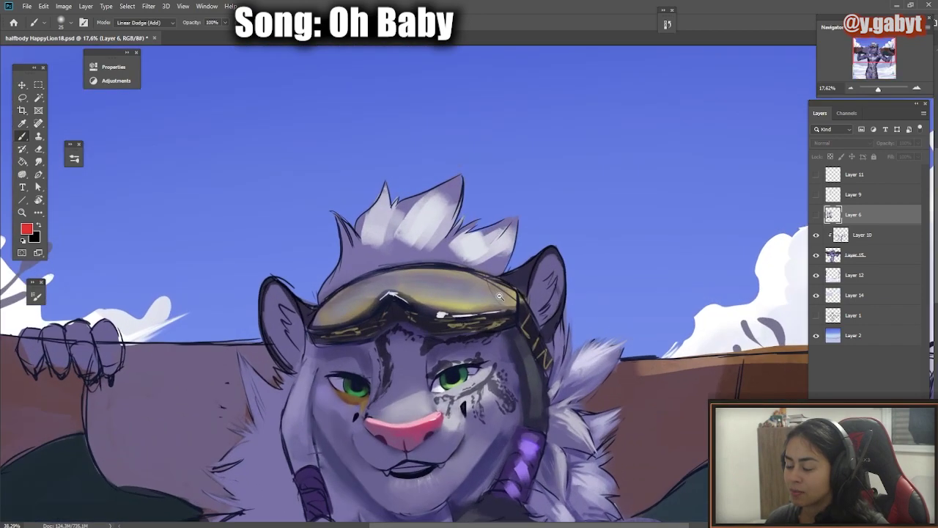
left_click_drag(510, 397, 525, 174)
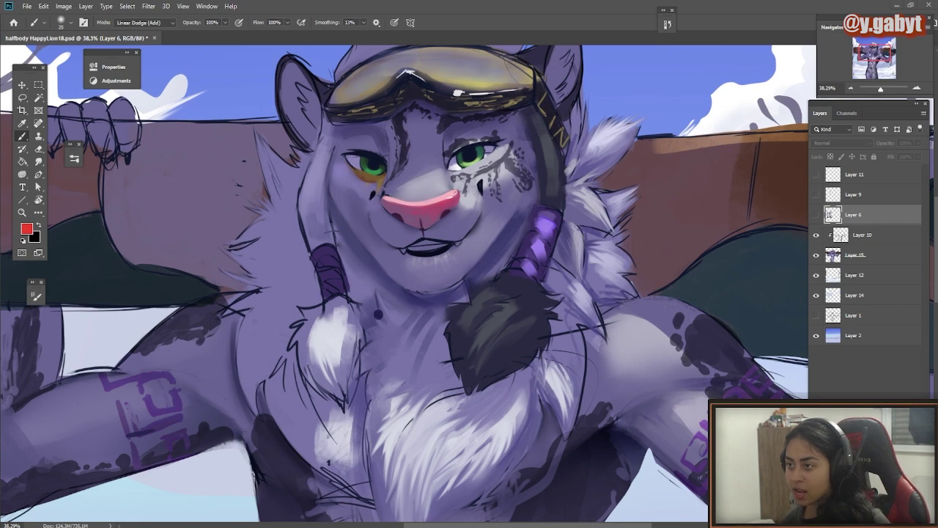
scroll(736, 184, "down", 2)
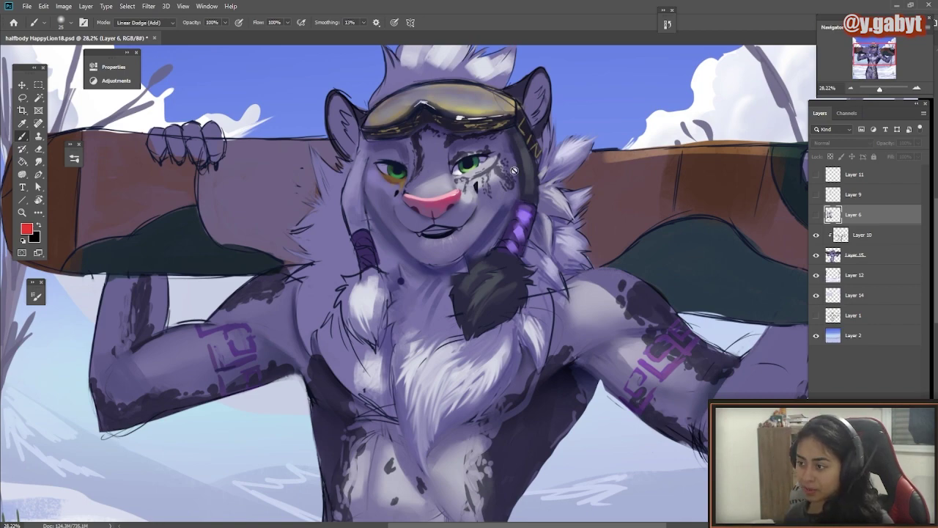
scroll(455, 154, "down", 2)
scroll(455, 154, "up", 3)
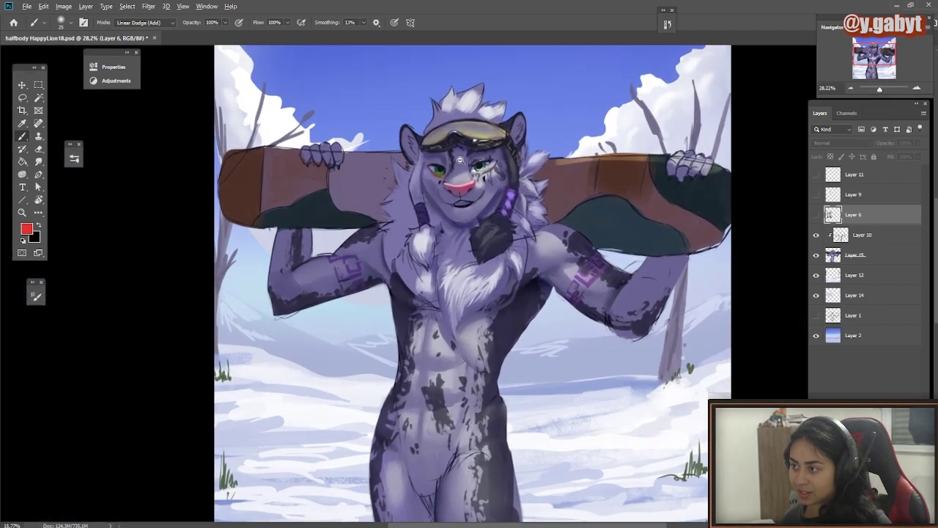
scroll(462, 160, "down", 2)
scroll(467, 165, "up", 1)
scroll(467, 164, "up", 1)
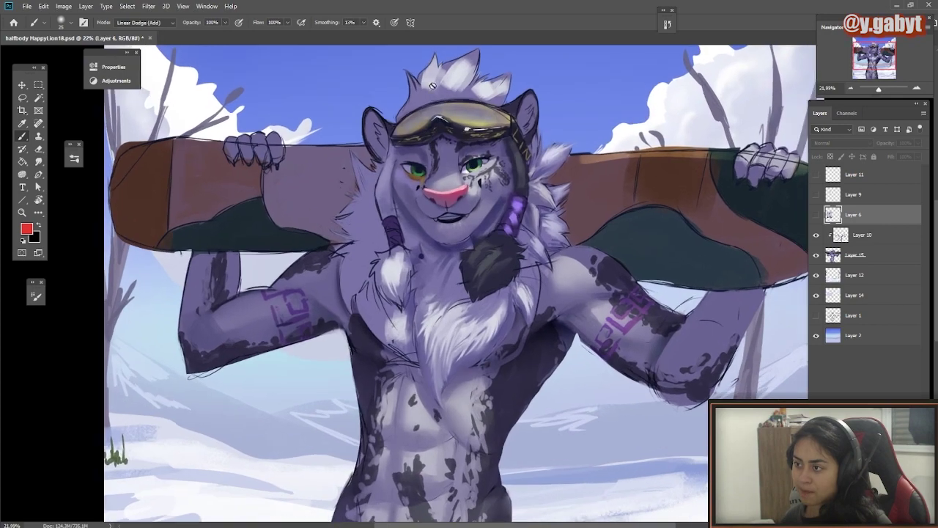
scroll(424, 319, "down", 4)
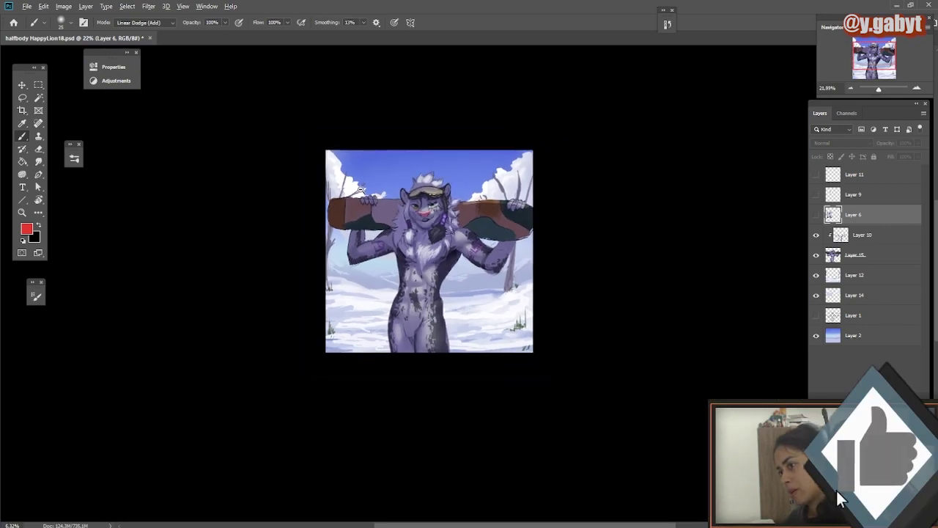
scroll(425, 196, "up", 4)
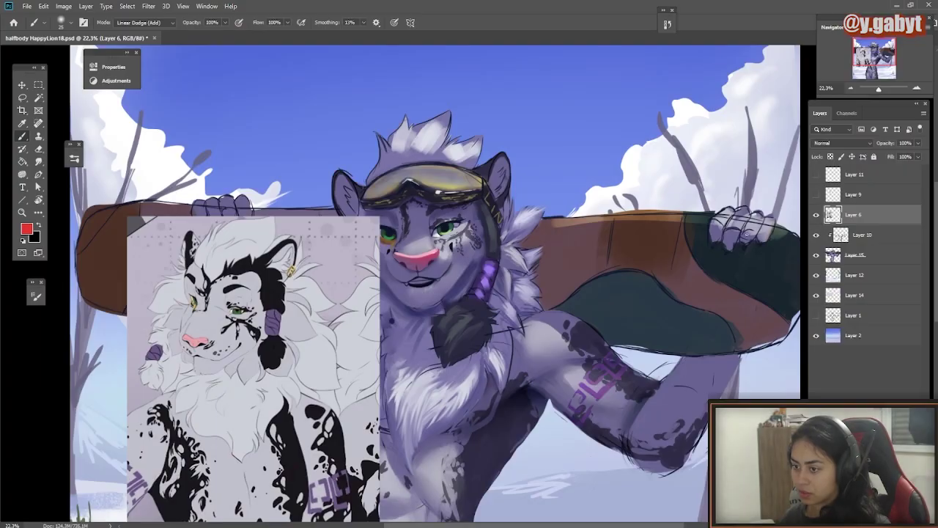
- Move the character reference on Layer 6 to the canvas's upper right beside the lion's head and lock its image pixels
left_click_drag(611, 320, 658, 212)
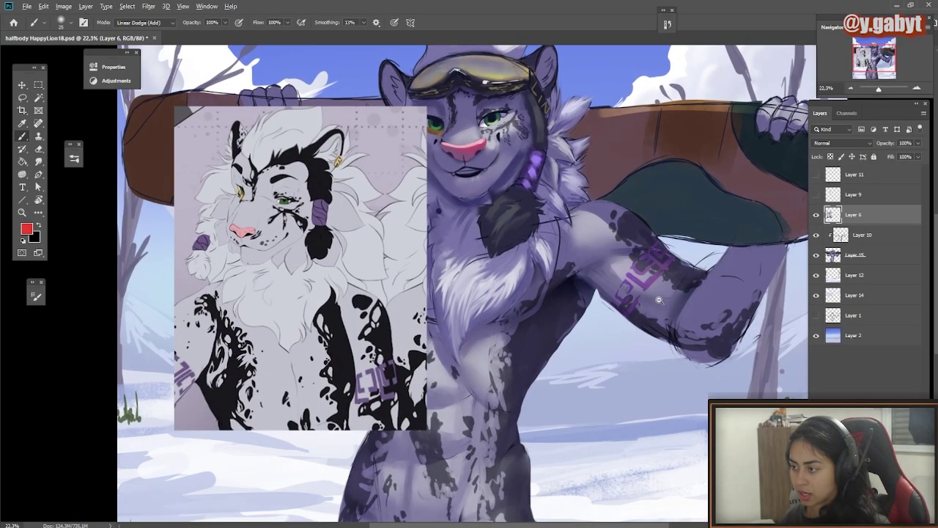
left_click_drag(658, 296, 634, 294)
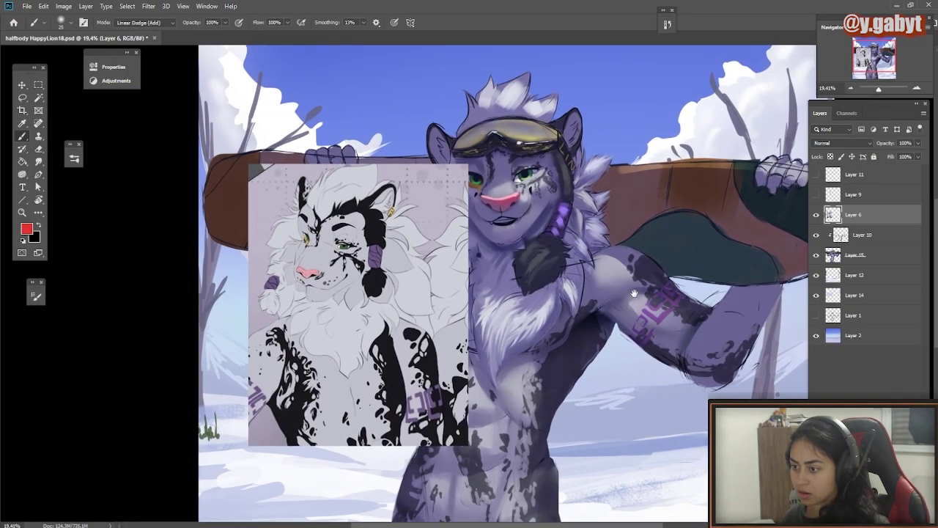
left_click_drag(332, 288, 699, 287)
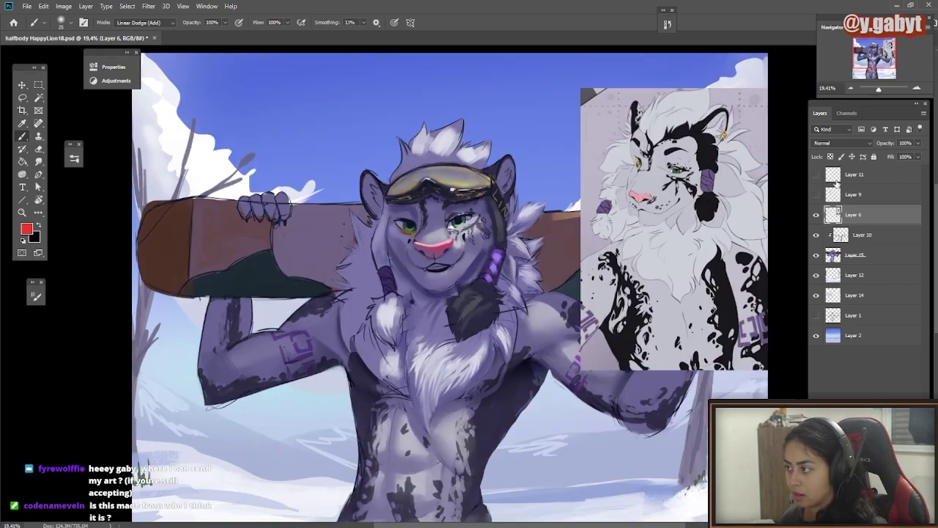
scroll(708, 202, "up", 4)
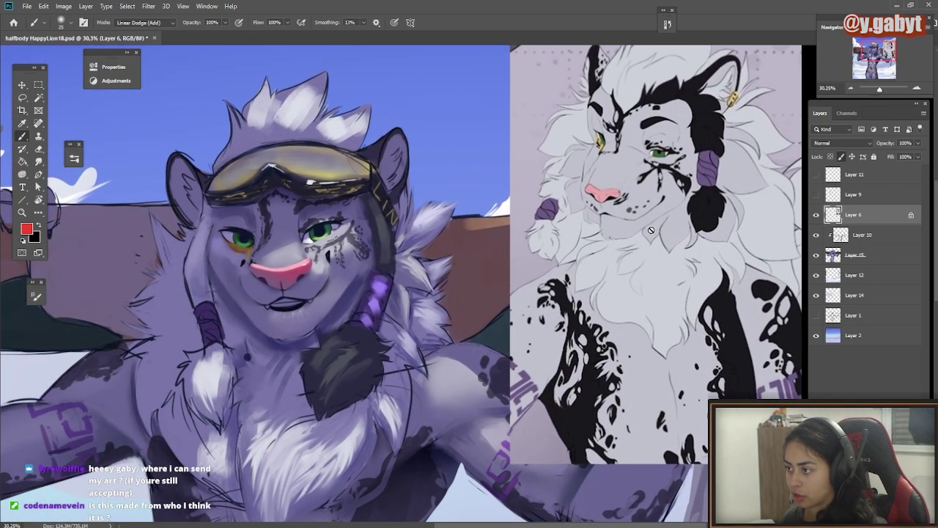
scroll(606, 209, "down", 2)
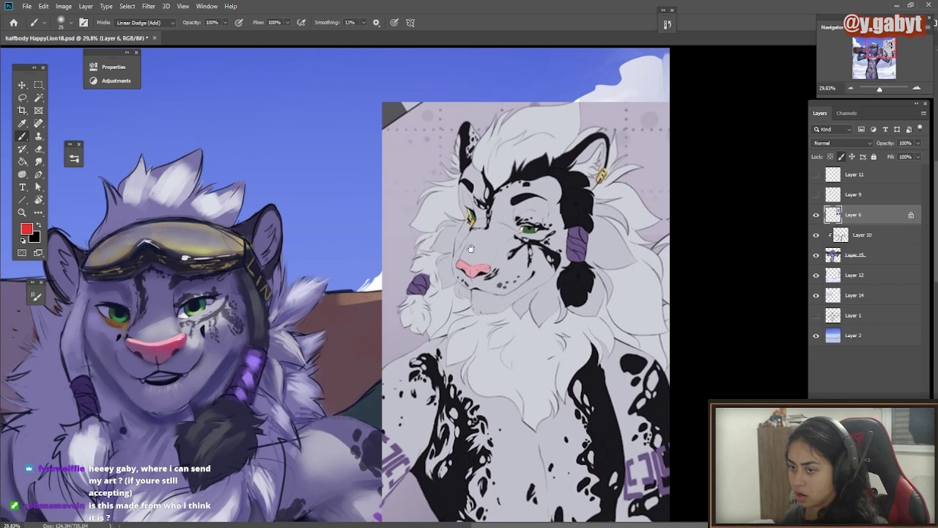
left_click_drag(471, 249, 603, 202)
- Check the dark fur markings on Layer 10 by hiding and showing that layer
left_click(864, 235)
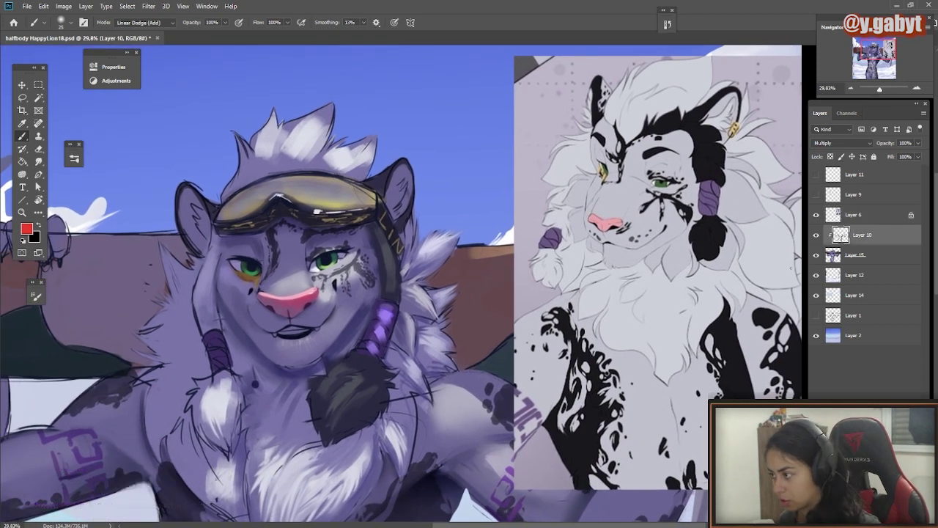
left_click(817, 235)
left_click(817, 236)
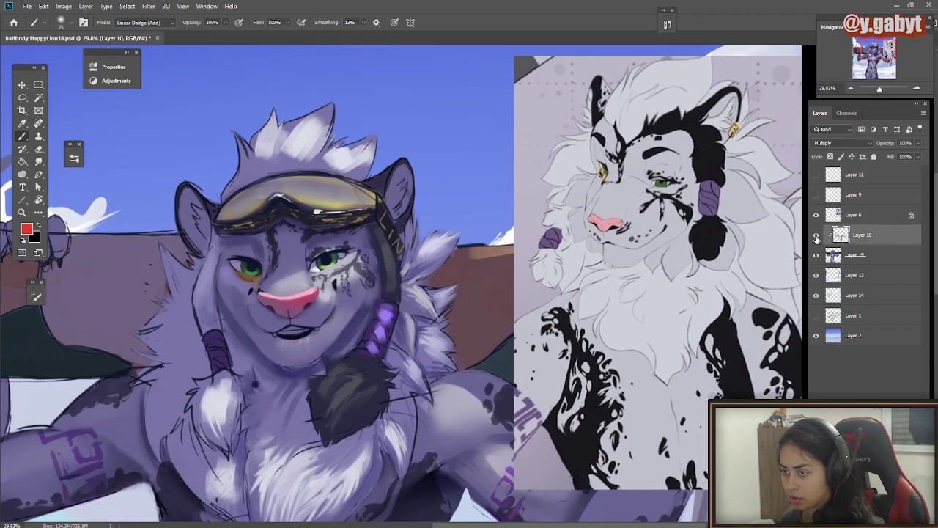
- Open Layer 15 in Liquify and push the mane outward on both sides of the head with a size 700 brush
left_click(854, 258)
key("ctrl+shift+x")
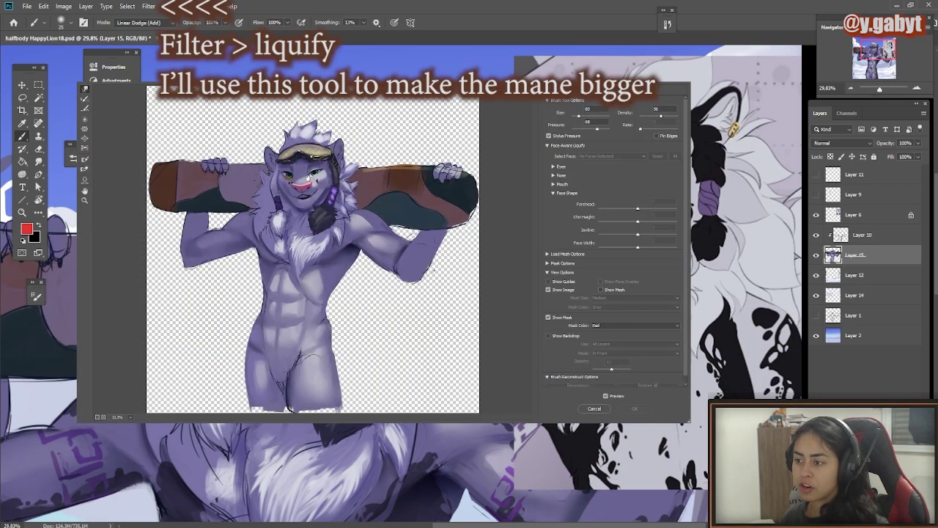
scroll(296, 181, "up", 3)
mouse_move(310, 272)
left_mouse_down()
mouse_move(337, 303)
mouse_move(367, 128)
mouse_move(314, 239)
left_mouse_up()
key("bracketright")
key("bracketright")
key("bracketright")
key("bracketright")
key("bracketright")
key("bracketright")
key("bracketright")
key("bracketright")
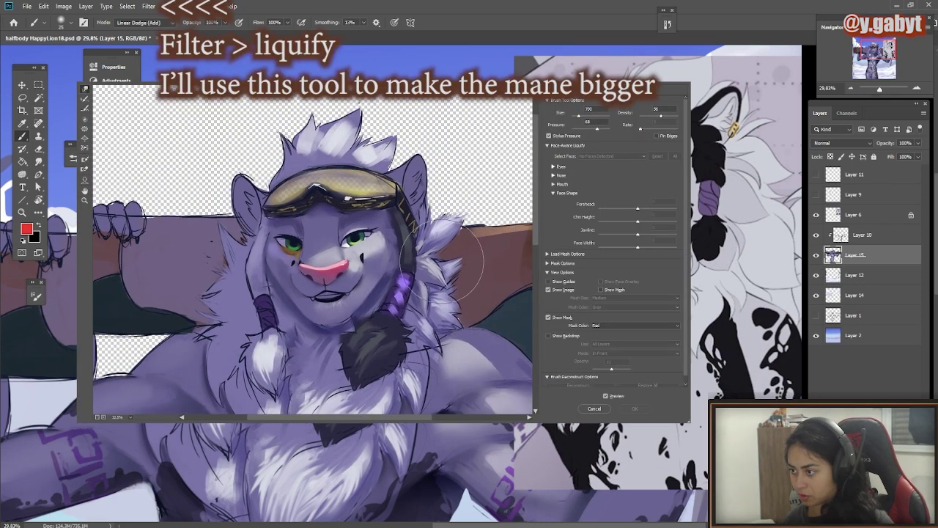
left_click_drag(447, 253, 431, 199)
mouse_move(236, 228)
left_mouse_down()
mouse_move(233, 258)
mouse_move(212, 267)
mouse_move(232, 278)
mouse_move(197, 274)
left_mouse_up()
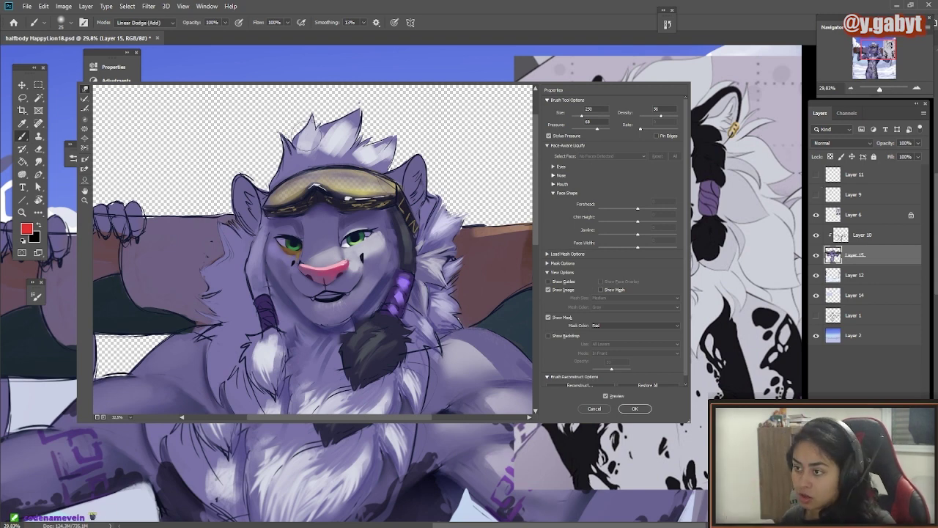
- Reshape the hair tuft above the goggles and push the right side of the mane outward at brush size 600
left_click_drag(356, 126, 363, 121)
key("[")
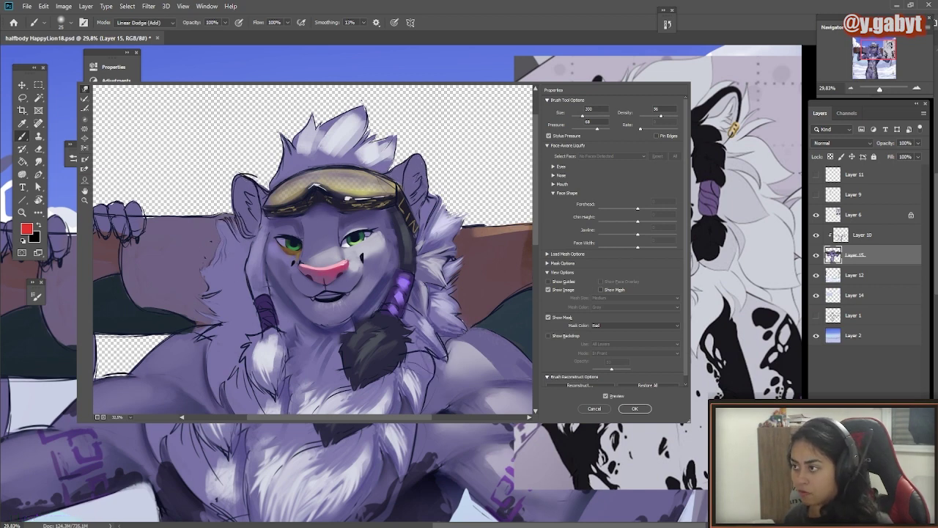
key("Return")
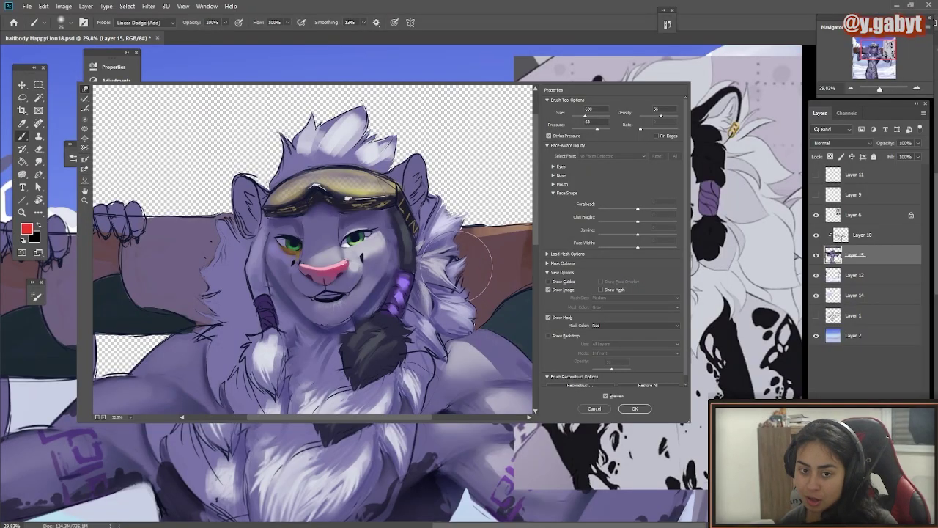
mouse_move(444, 266)
left_mouse_down()
mouse_move(445, 213)
mouse_move(458, 246)
mouse_move(462, 201)
left_mouse_up()
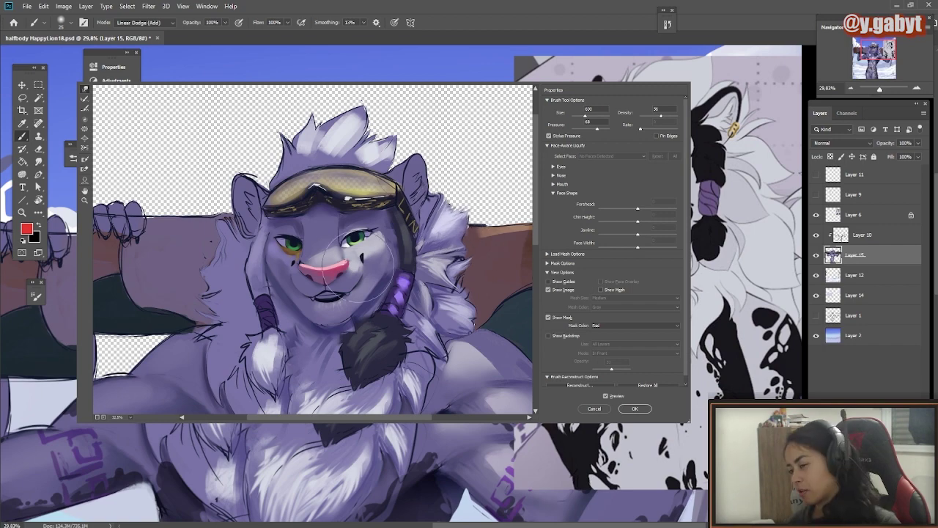
- Reshape the chest fur below the face with a smaller Liquify brush and apply the distortion to Layer 15
key("[")
key("[")
key("[")
key("[")
key("[")
key("[")
key("[")
mouse_move(373, 327)
left_mouse_down()
mouse_move(420, 167)
mouse_move(408, 192)
left_mouse_up()
key("]")
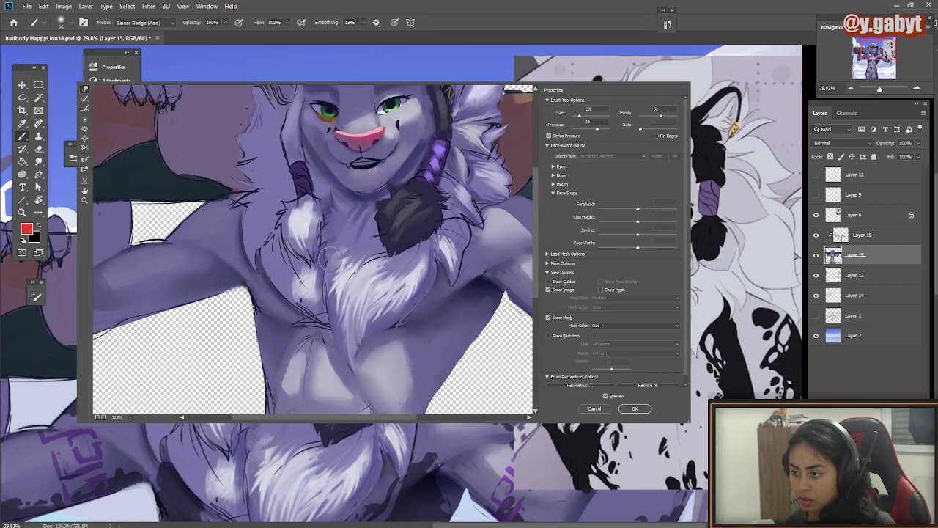
mouse_move(329, 259)
left_mouse_down()
mouse_move(312, 302)
mouse_move(293, 302)
left_mouse_up()
left_click(371, 272, "alt")
left_click(363, 291, "alt")
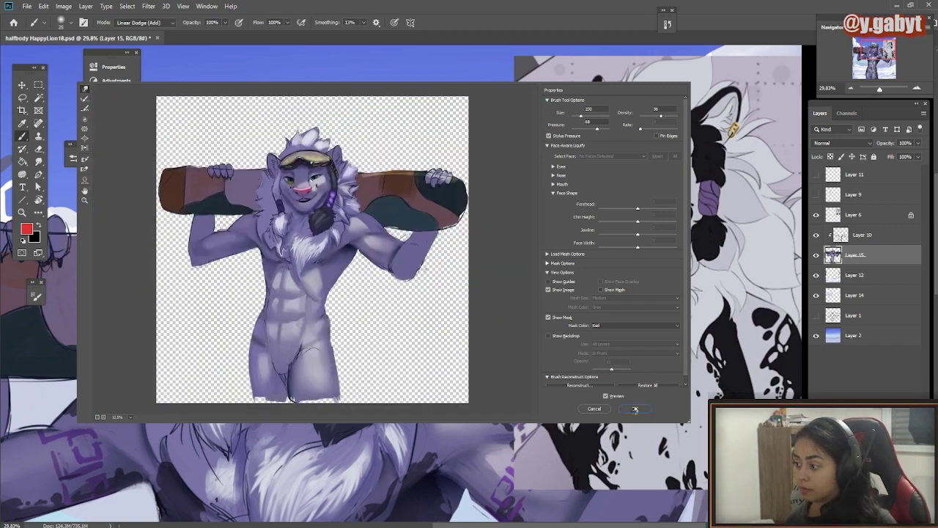
left_click(635, 409)
- Try painting a stroke along the right side of the jaw with the brush in Linear Dodge (Add) mode
left_click_drag(663, 176, 610, 174)
scroll(443, 198, "up", 3)
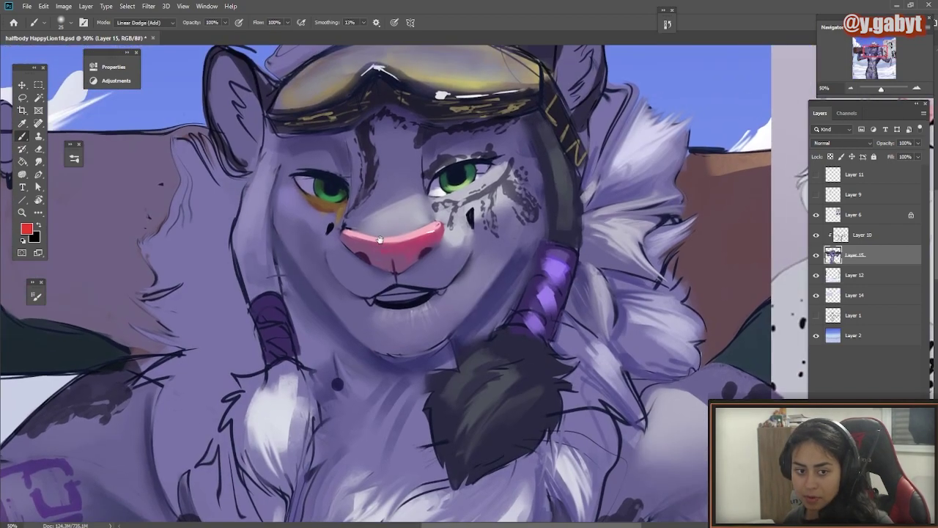
left_click_drag(380, 240, 384, 248)
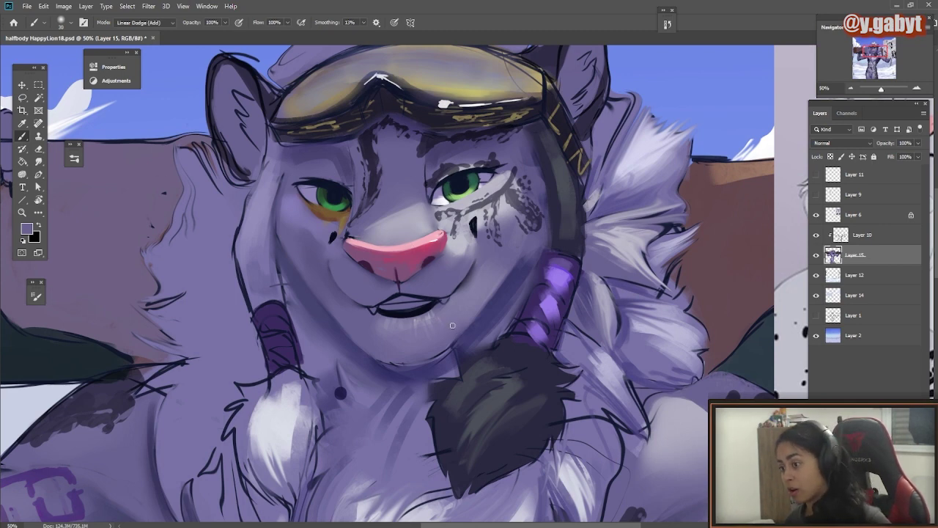
left_click_drag(467, 306, 432, 358)
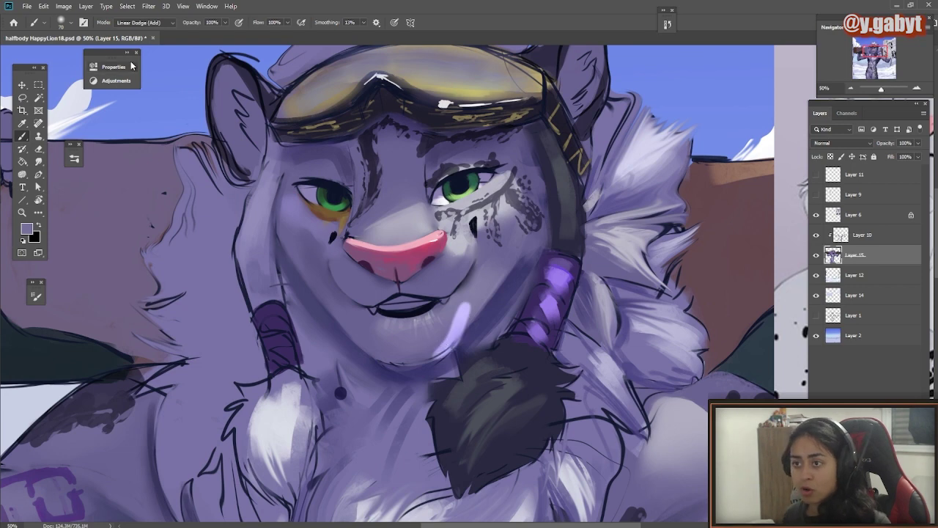
key("ctrl+z")
- Set the brush mode to Normal and paint along the lower jaw and chin, sampling nearby fur colours
left_click(144, 22)
left_click(151, 31)
mouse_move(450, 351)
left_mouse_down()
mouse_move(365, 345)
mouse_move(450, 358)
mouse_move(342, 380)
mouse_move(403, 378)
left_mouse_up()
left_click(388, 372, "alt")
left_click(458, 337, "alt")
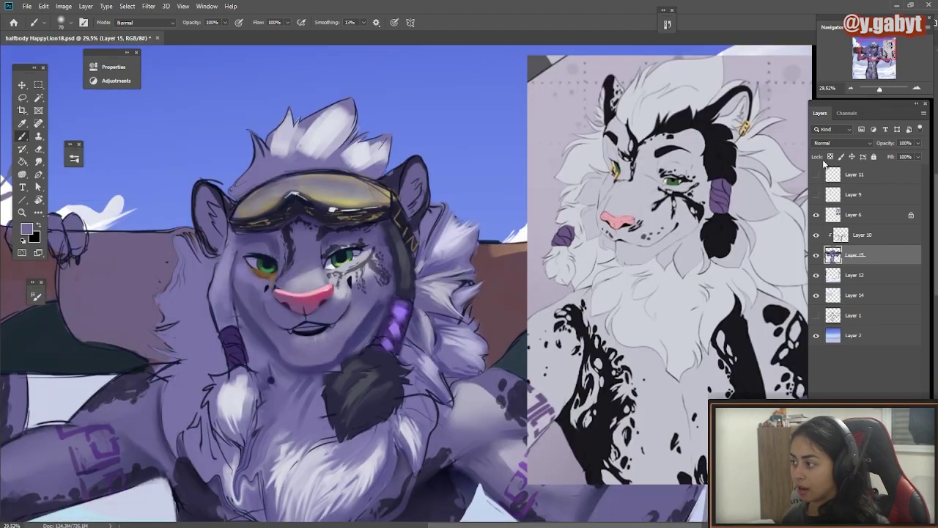
- Lock the transparent pixels of Layer 15, sample the light hair colour from the tuft and enlarge the brush to 400
left_click(831, 156)
left_click(359, 135, "alt")
key("bracketright")
key("bracketright")
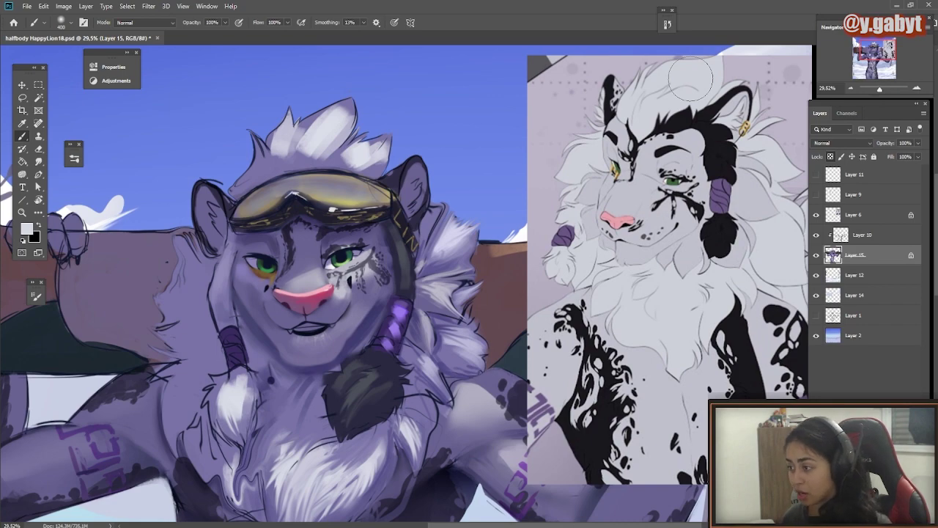
- Try lightening the right side of the mane with very large soft strokes of the sampled hair colour
left_click_drag(362, 343, 475, 168)
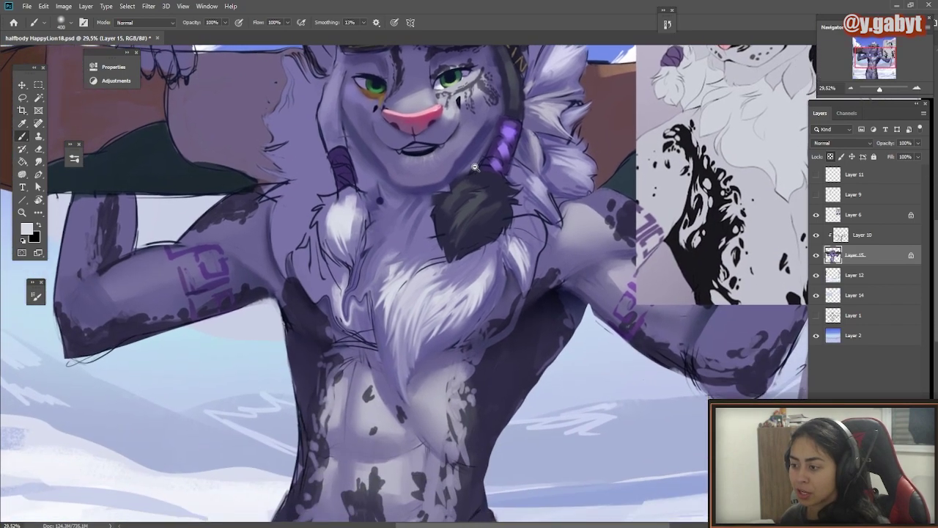
key("ctrl+0")
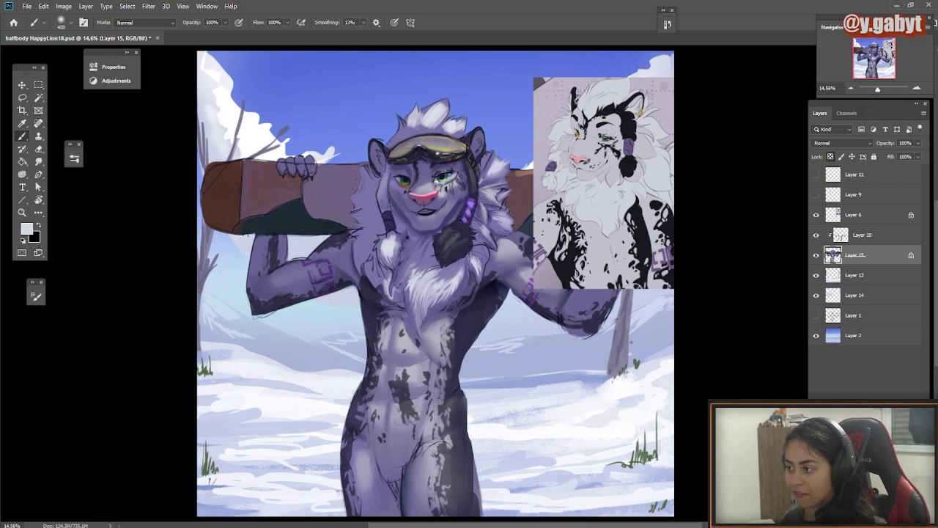
key("]")
key("]")
key("]")
key("]")
key("]")
key("]")
key("]")
key("]")
key("]")
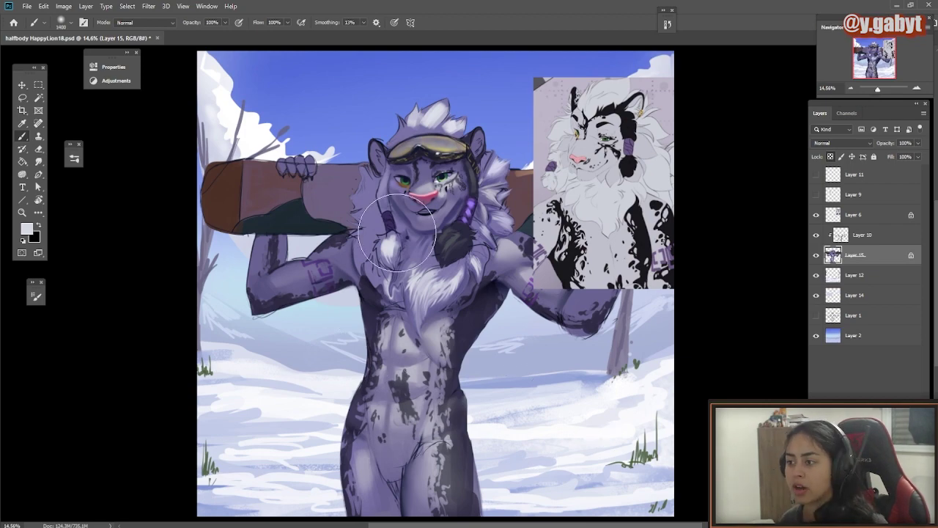
left_click_drag(443, 228, 481, 274)
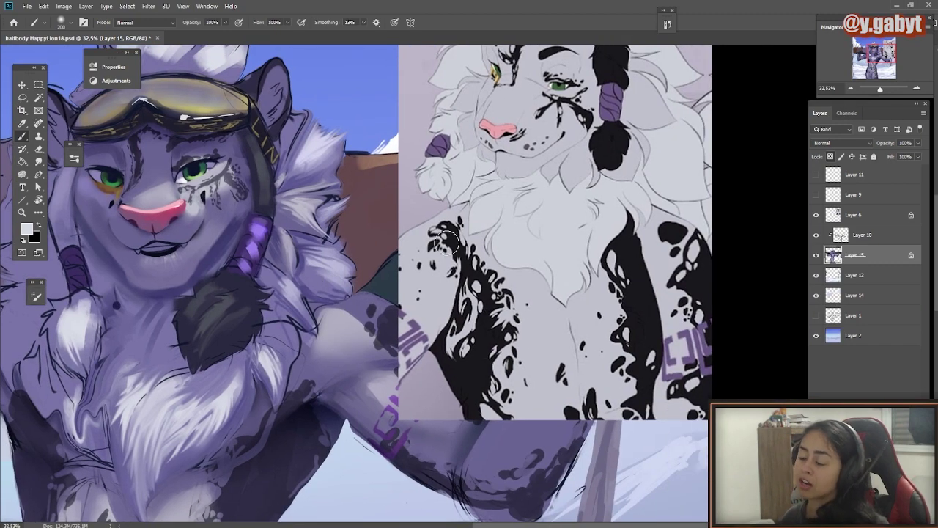
mouse_move(315, 322)
left_mouse_down()
mouse_move(529, 340)
mouse_move(529, 391)
mouse_move(467, 383)
left_mouse_up()
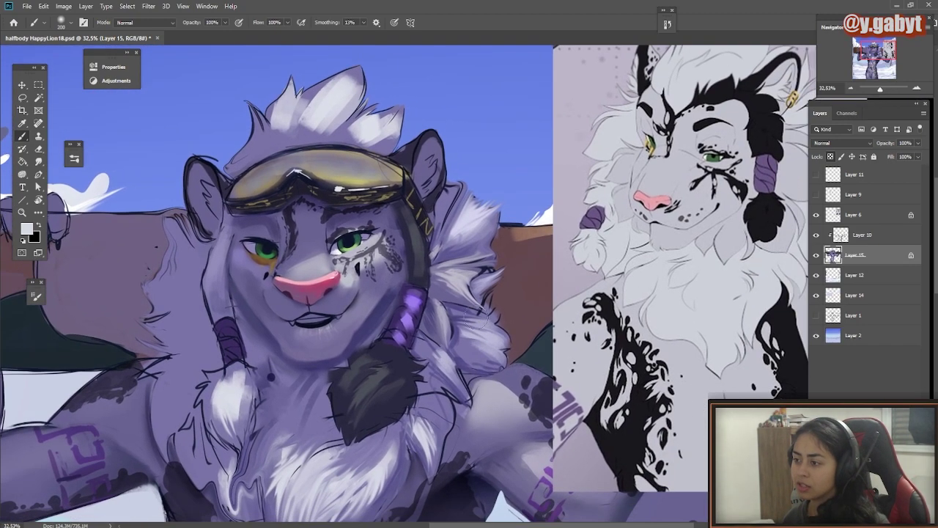
left_click_drag(467, 222, 468, 260)
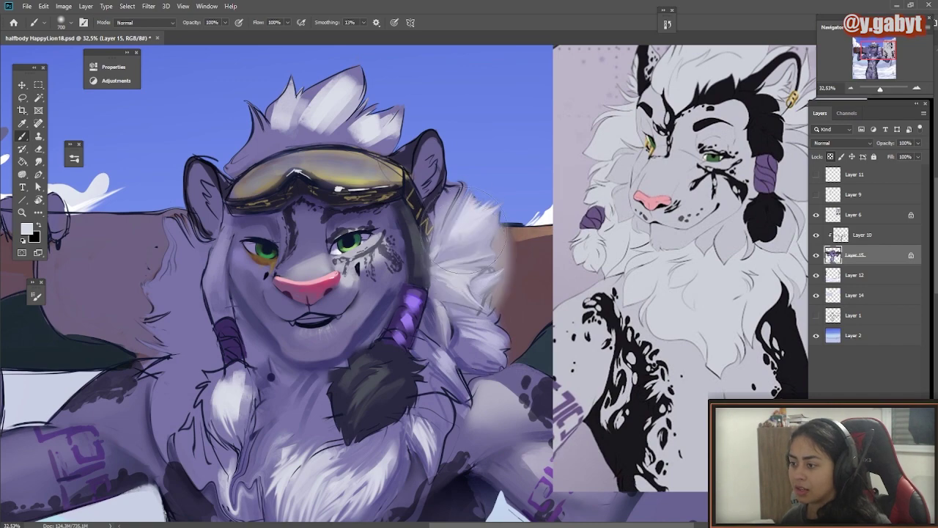
key("ctrl+z")
- Brush the light colour broadly over the right side of the mane, the hair tuft and the side of the head
mouse_move(454, 221)
left_mouse_down()
mouse_move(467, 292)
mouse_move(445, 378)
left_mouse_up()
left_click_drag(360, 108, 287, 114)
left_click_drag(266, 284, 340, 137)
- Lighten the right mane and the fur around the black tassel with a size 200 brush, resampling a light fur colour
key("bracketleft")
key("bracketleft")
key("bracketleft")
key("bracketleft")
left_click_drag(456, 309, 390, 374)
left_click_drag(502, 235, 438, 311)
left_click(513, 245, "alt")
left_click_drag(498, 270, 445, 349)
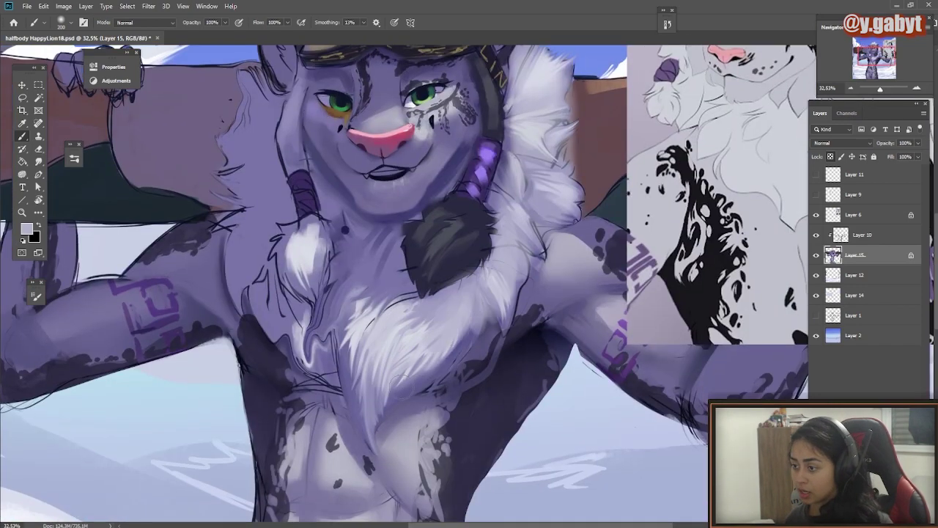
- Lighten the central chest fur and the white tassel area with size 300 strokes, undoing the strokes that do not fit
left_click_drag(414, 298, 356, 412)
left_click_drag(330, 285, 299, 342)
left_click_drag(438, 234, 373, 204)
scroll(373, 205, "up", 5)
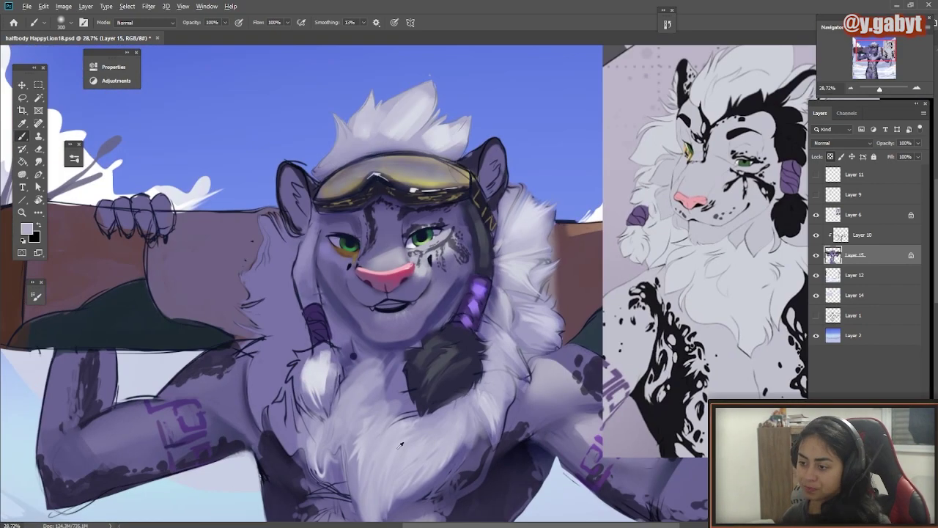
key("ctrl+z")
mouse_move(422, 376)
left_mouse_down()
mouse_move(464, 237)
mouse_move(498, 252)
left_mouse_up()
left_click_drag(340, 223, 399, 398)
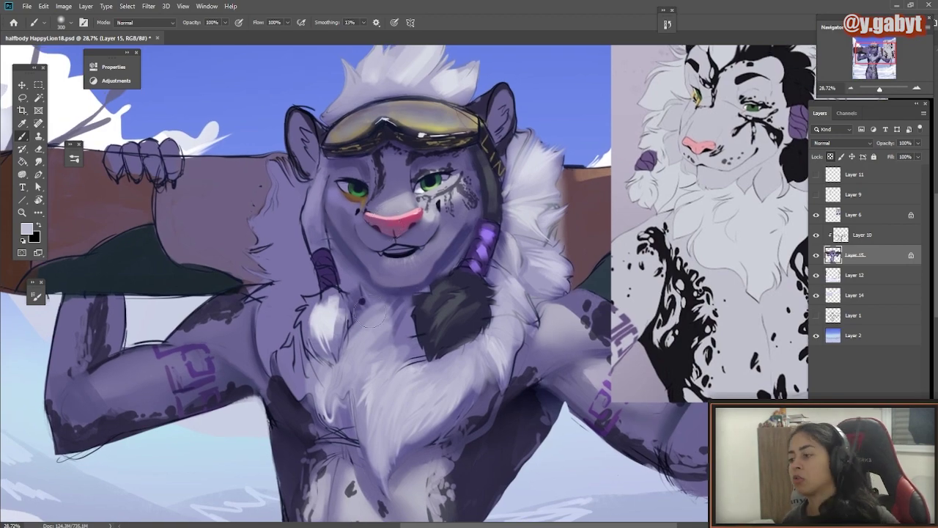
mouse_move(440, 247)
left_mouse_down()
mouse_move(488, 265)
mouse_move(422, 324)
left_mouse_up()
key("ctrl+z")
scroll(413, 321, "down", 5)
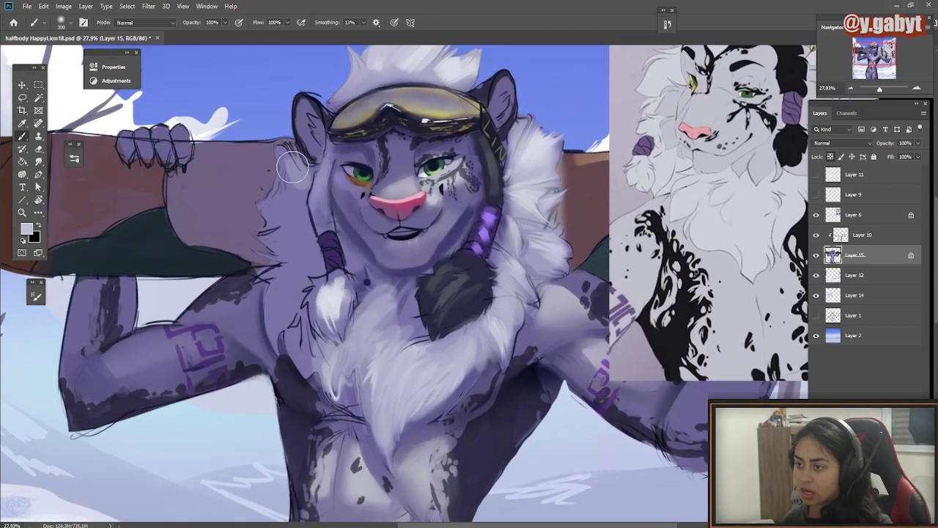
- Lighten the left side of the mane from beside the ear down to the chest with broad soft strokes
left_click_drag(292, 167, 278, 208)
key("ctrl+z")
mouse_move(295, 166)
left_mouse_down()
mouse_move(297, 192)
mouse_move(275, 209)
left_mouse_up()
mouse_move(281, 246)
left_mouse_down()
mouse_move(277, 233)
mouse_move(292, 224)
mouse_move(288, 354)
left_mouse_up()
scroll(388, 354, "down", 6)
left_click_drag(388, 353, 374, 243)
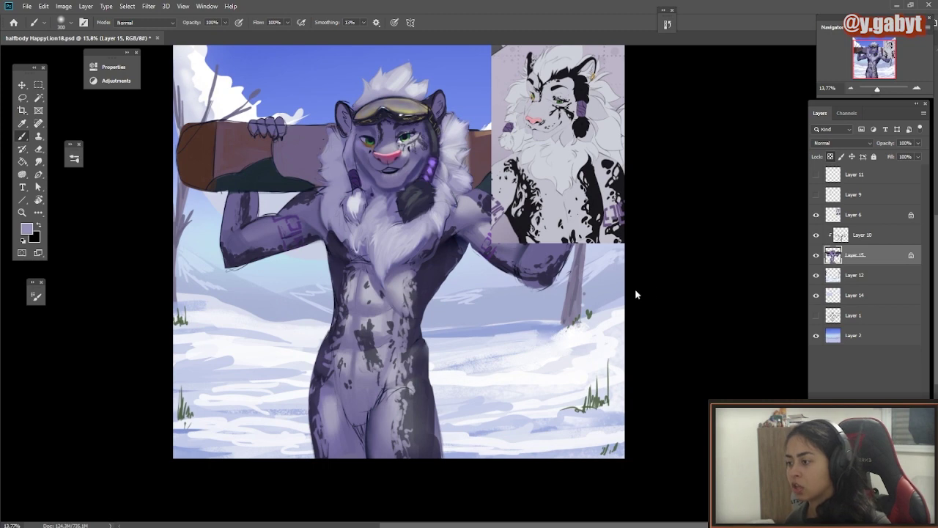
- Sample a blue tone from the background, enlarge the brush and paint cool shading over the left side of the mane
left_click_drag(518, 336, 535, 322, "alt")
key("]")
key("]")
key("]")
key("]")
key("]")
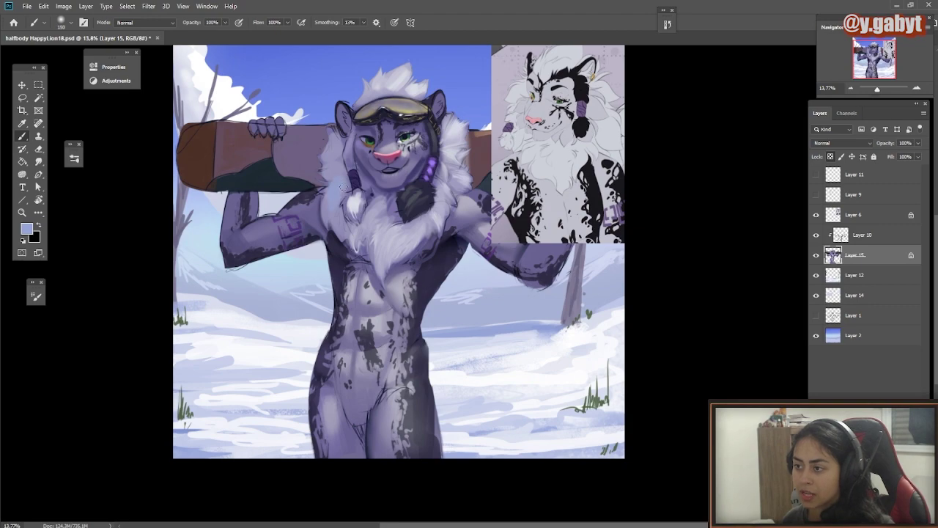
left_click_drag(346, 177, 455, 232)
left_click_drag(360, 135, 360, 342)
mouse_move(803, 275)
left_mouse_down()
mouse_move(333, 274)
mouse_move(708, 156)
left_mouse_up()
left_click_drag(353, 123, 375, 281)
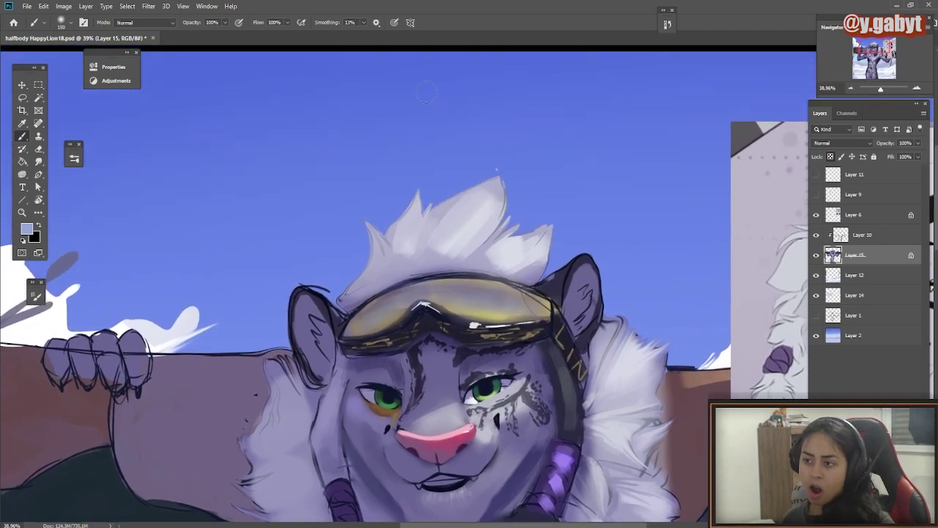
- Add soft blue shading to the hair tuft above the goggles, resampling colours between strokes
left_click_drag(484, 410, 425, 428)
scroll(440, 213, "up", 2)
left_click(372, 145, "alt")
left_click_drag(417, 176, 415, 220)
left_click(430, 200, "alt")
left_click_drag(382, 183, 361, 215)
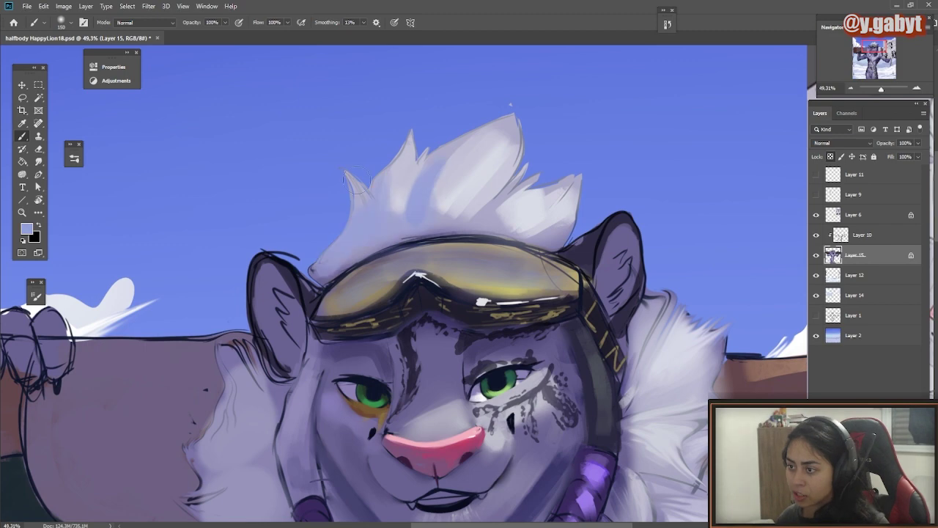
- Brush blue shading into the lower left mane and the chest fur beside the black tassel at size 150
left_click_drag(293, 410, 429, 218)
left_click_drag(368, 188, 361, 249)
left_click_drag(378, 290, 398, 363)
left_click_drag(411, 440, 398, 252)
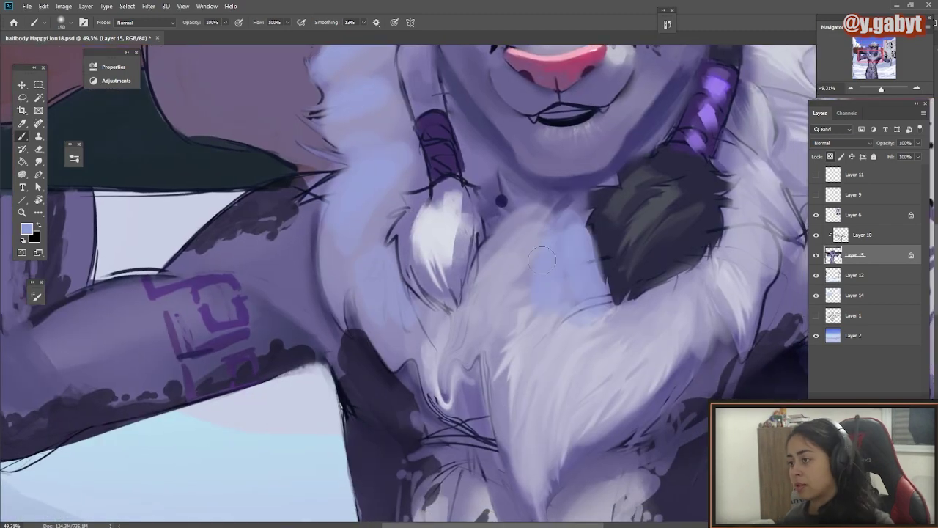
- Examine the blue fur shading in the whole painting and close up against the character reference
scroll(432, 211, "down", 5)
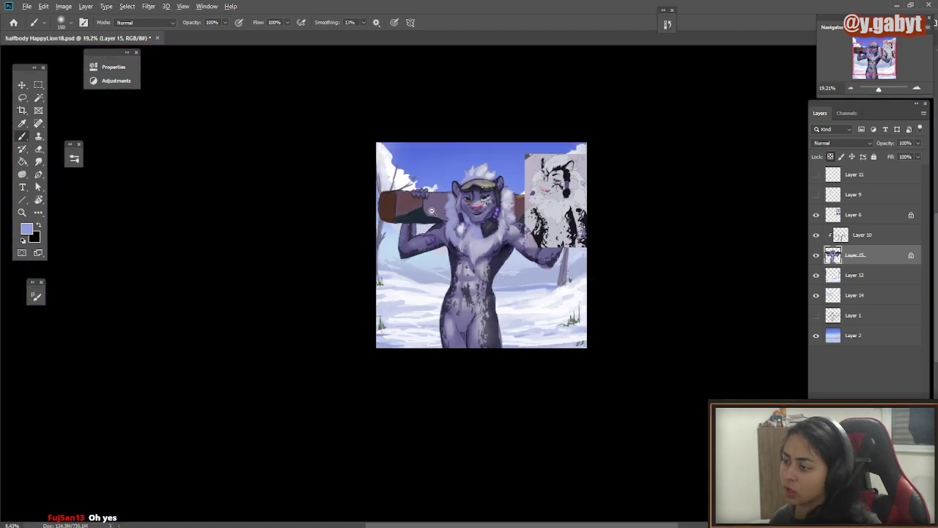
scroll(432, 211, "up", 5)
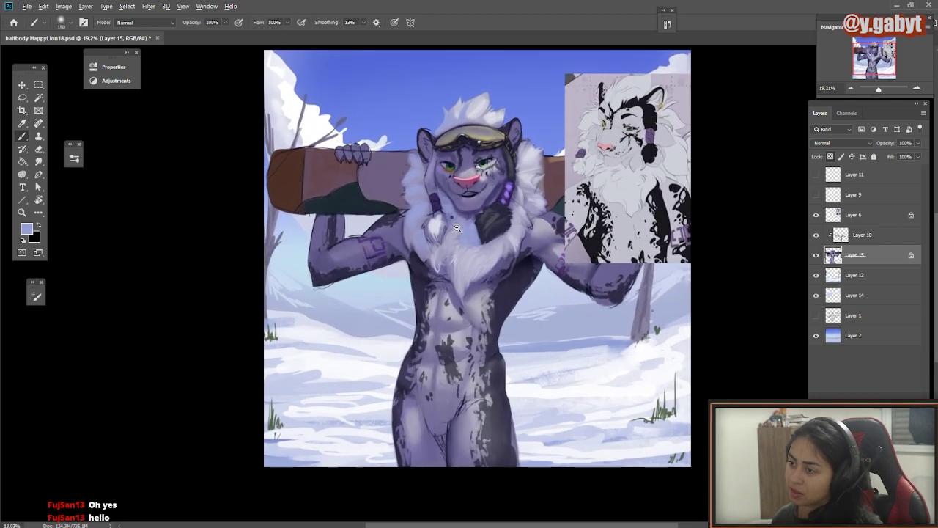
scroll(458, 228, "up", 5)
scroll(457, 228, "down", 4)
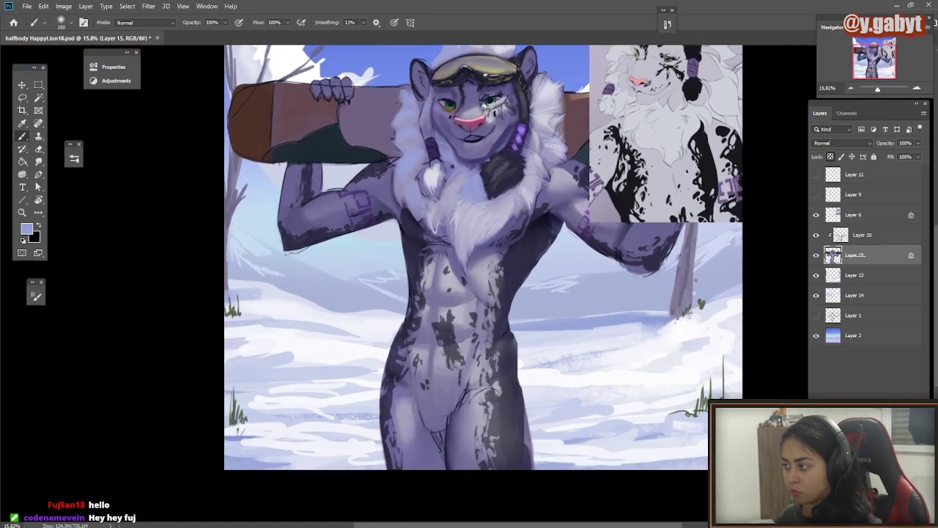
left_click(880, 276)
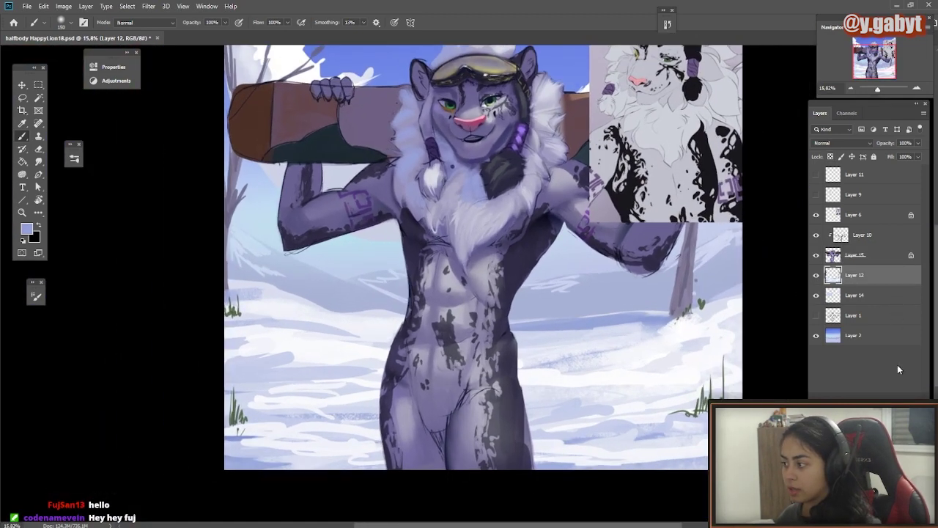
scroll(423, 270, "up", 3)
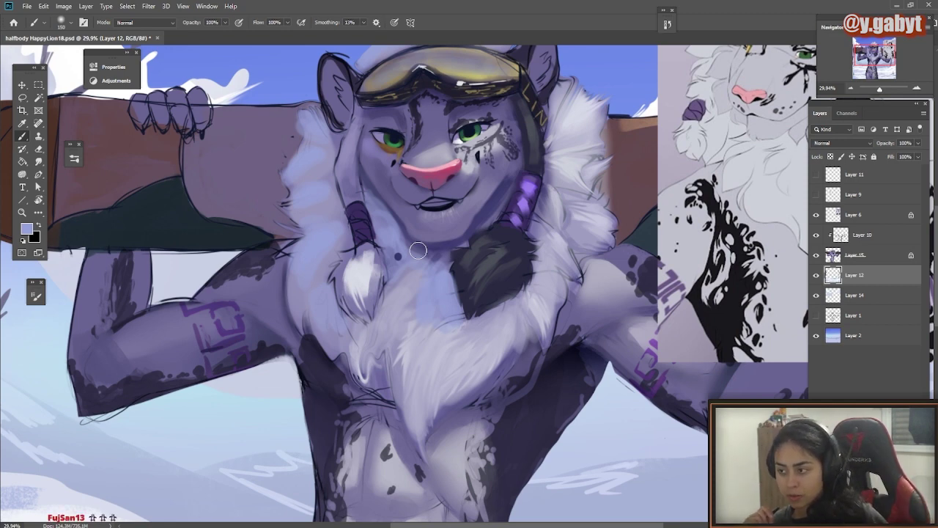
scroll(459, 201, "down", 1)
scroll(469, 220, "up", 3)
left_click_drag(508, 324, 500, 158)
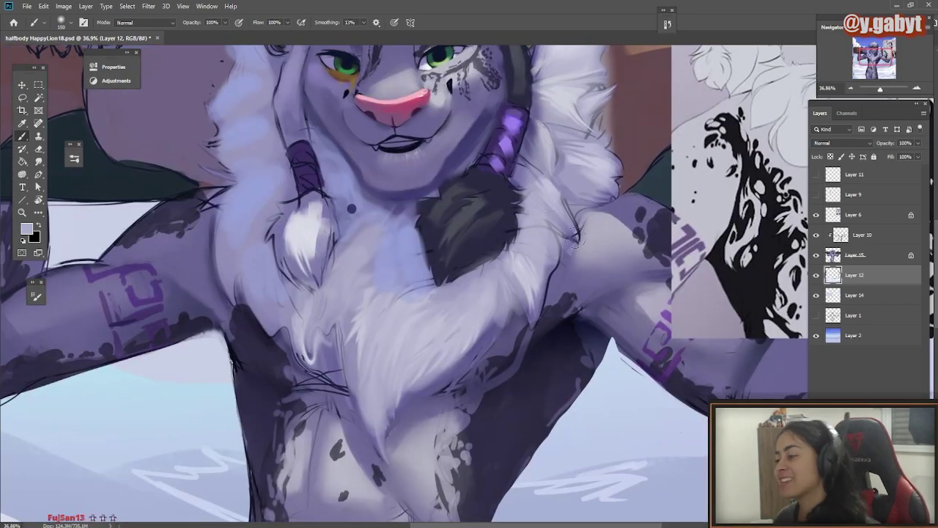
- Select Layer 15 and refine the hair tuft with light strokes of a size 80 brush
left_click(856, 255)
scroll(587, 193, "up", 5)
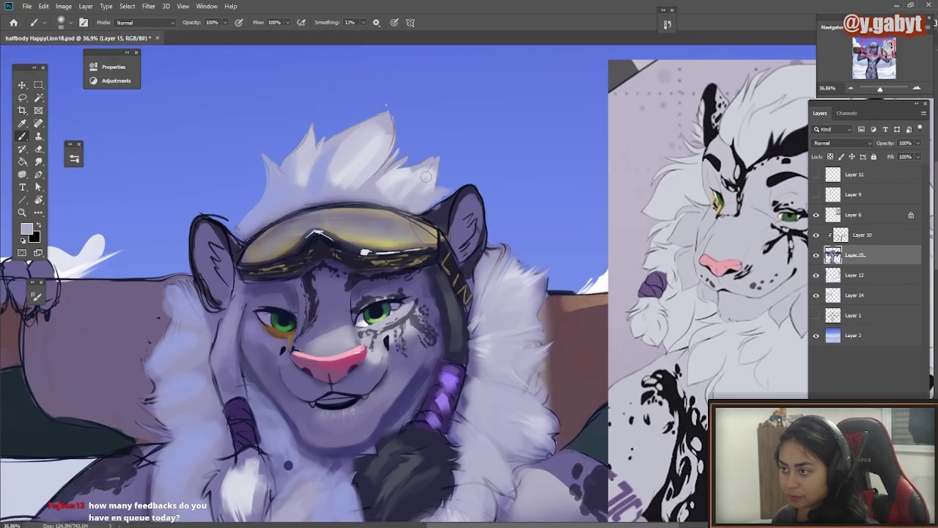
left_click_drag(365, 152, 335, 183)
left_click_drag(271, 293, 314, 154)
mouse_move(445, 282)
left_mouse_down()
mouse_move(455, 263)
mouse_move(267, 304)
left_mouse_up()
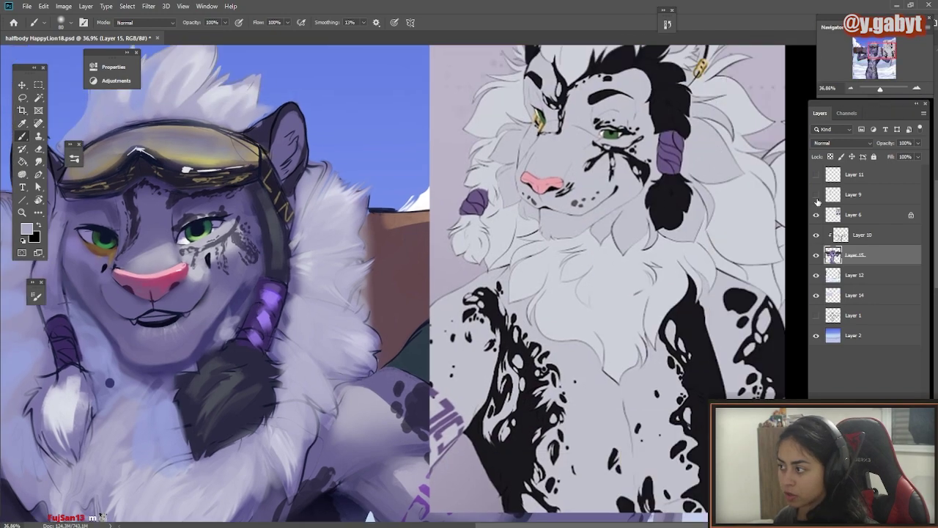
- Compare the painted fur with the character reference and sample the reference's light fur colour
left_click_drag(519, 157, 642, 147)
left_click(693, 132, "alt")
left_click_drag(263, 256, 296, 248)
scroll(348, 254, "down", 5)
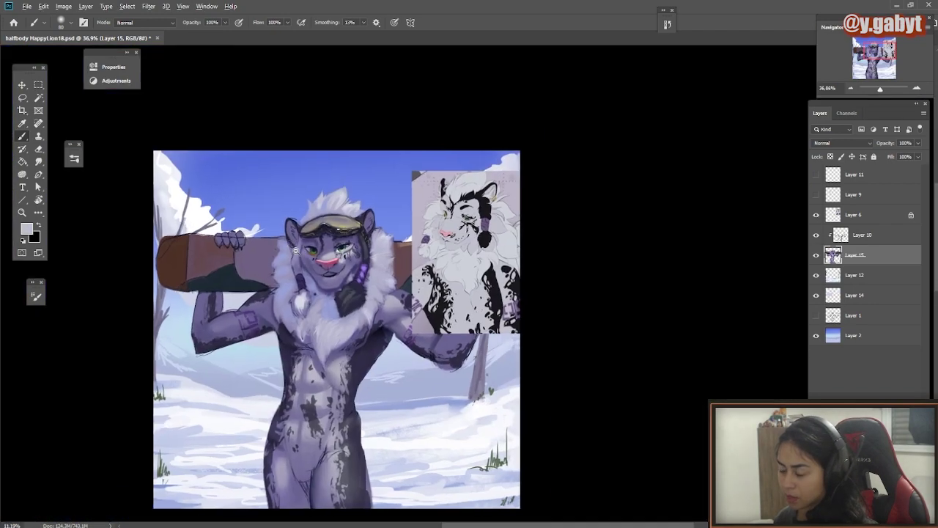
scroll(362, 271, "up", 2)
left_click_drag(321, 319, 309, 233)
- Sample the reference's face colour and lighten the nose bridge, muzzle and cheek with a size 300 brush
left_click_drag(475, 123, 586, 203)
left_click(586, 202, "alt")
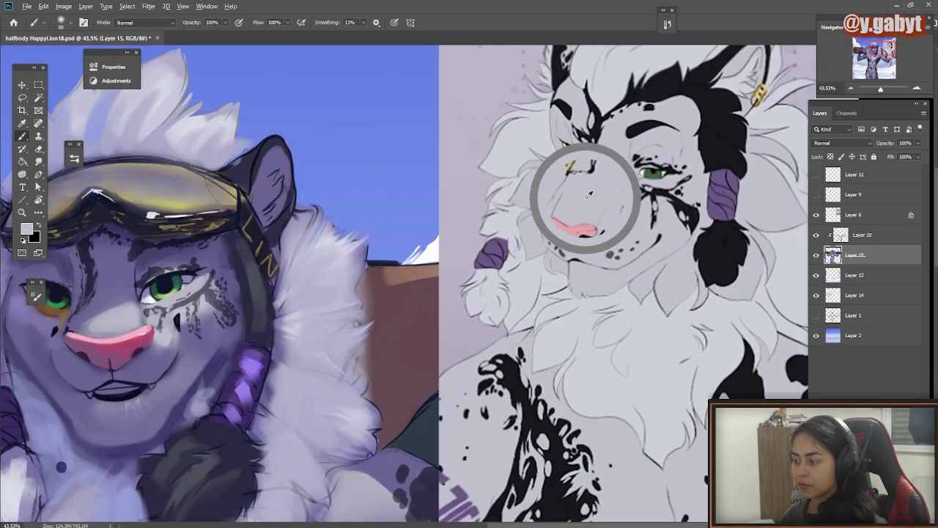
left_click_drag(731, 219, 526, 231)
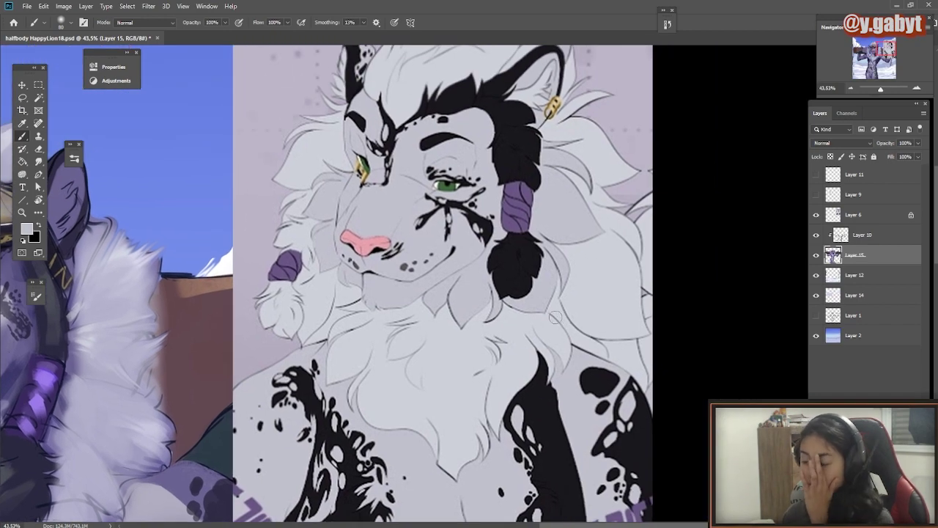
left_click_drag(118, 288, 554, 201)
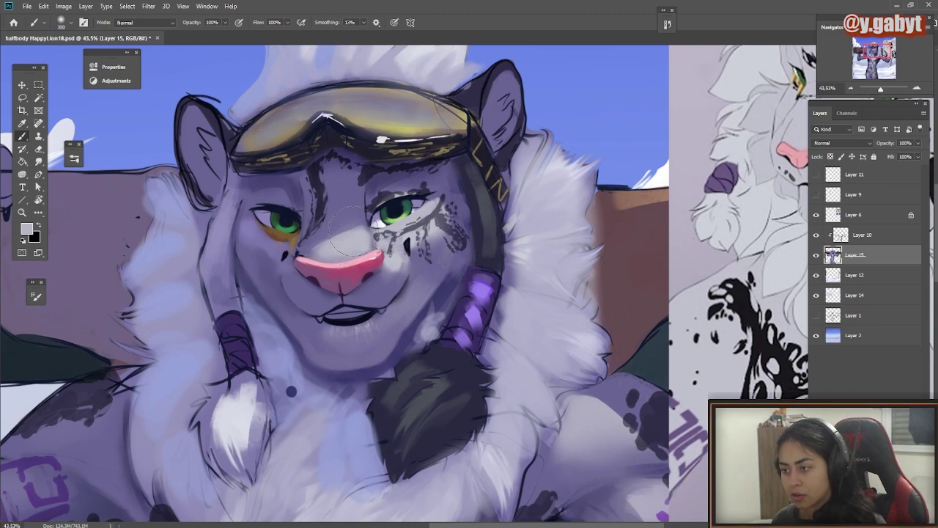
mouse_move(353, 231)
left_mouse_down()
mouse_move(336, 220)
mouse_move(414, 180)
mouse_move(403, 319)
left_mouse_up()
left_click(374, 336, "alt")
left_click_drag(304, 337, 283, 282)
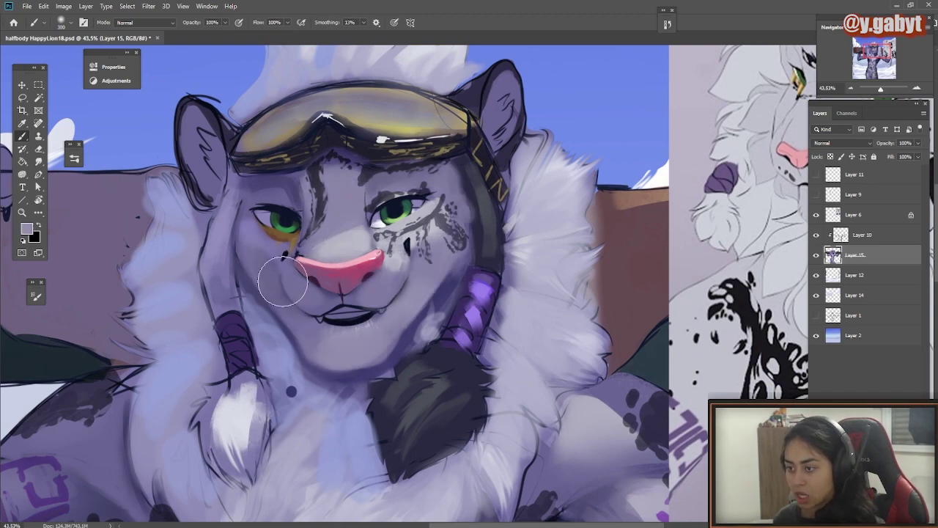
- Enlarge the brush to 600 and hide the character reference on Layer 6
scroll(282, 281, "down", 5)
mouse_move(449, 409)
left_mouse_down()
mouse_move(527, 257)
mouse_move(521, 286)
left_mouse_up()
key("bracketright")
key("bracketright")
key("bracketright")
left_click(815, 214)
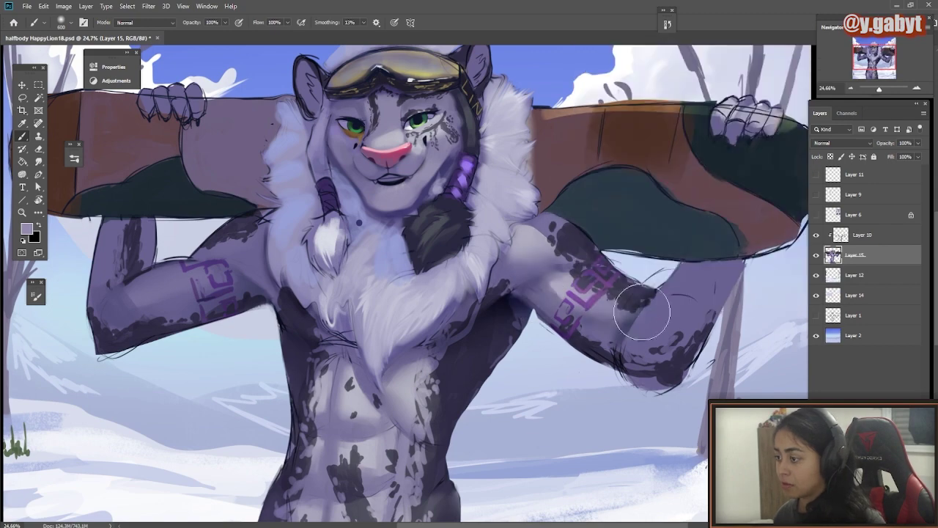
- Lock the transparent pixels of Layer 15 and lighten the arms, shoulders and torso with broad size 600 strokes
left_click_drag(642, 312, 531, 297)
key("ctrl+z")
key("slash")
left_click_drag(716, 283, 590, 285)
left_click_drag(289, 289, 470, 245)
left_click_drag(410, 228, 293, 282)
mouse_move(592, 395)
left_mouse_down()
mouse_move(472, 264)
mouse_move(473, 444)
mouse_move(524, 165)
mouse_move(464, 358)
left_mouse_up()
left_click_drag(229, 223, 272, 223)
scroll(408, 235, "down", 3)
left_click_drag(354, 116, 378, 232)
scroll(378, 232, "up", 3)
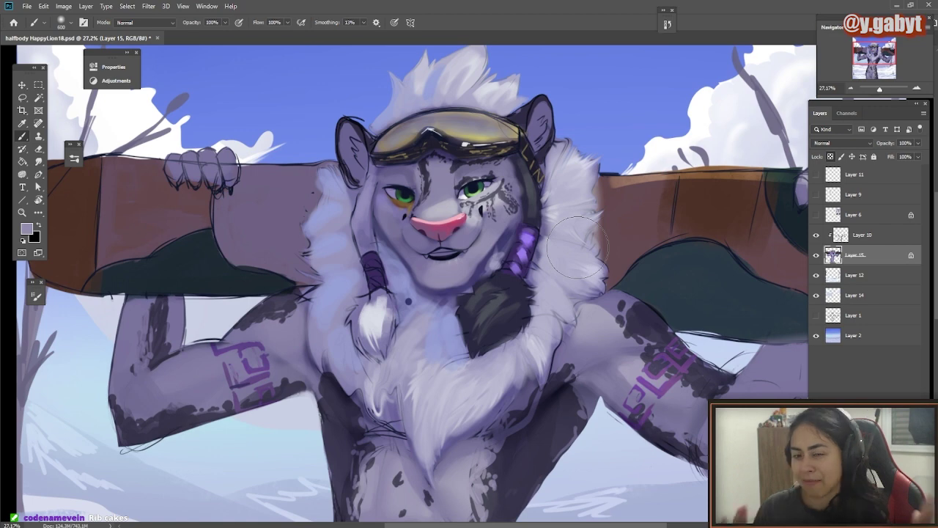
- Lasso the lower body from below the chest to the legs and separate it onto its own layer
scroll(549, 430, "down", 6)
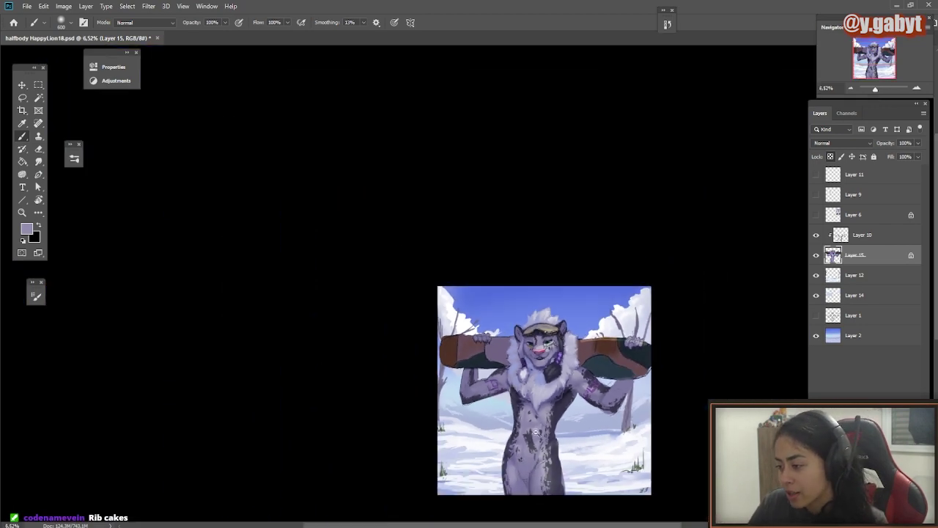
left_click_drag(536, 433, 462, 215)
left_click_drag(516, 319, 483, 320)
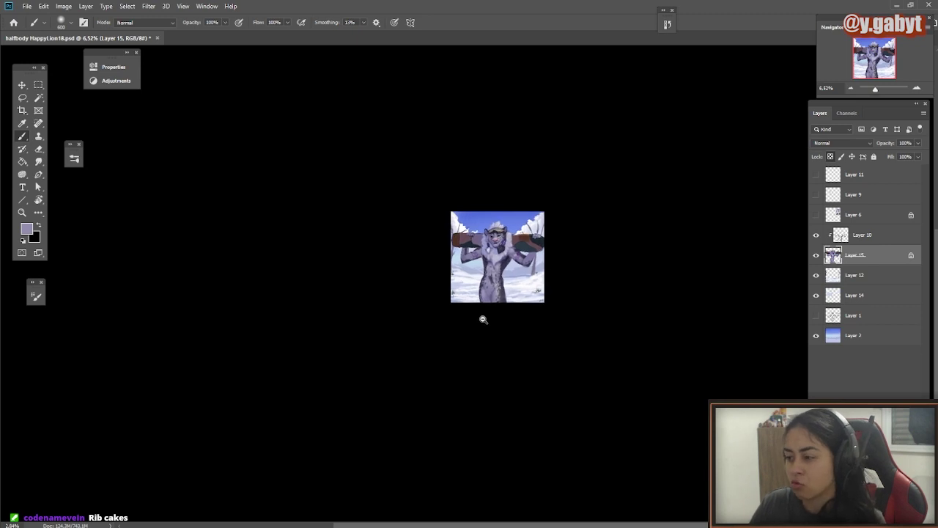
scroll(485, 321, "up", 1)
scroll(478, 322, "down", 2)
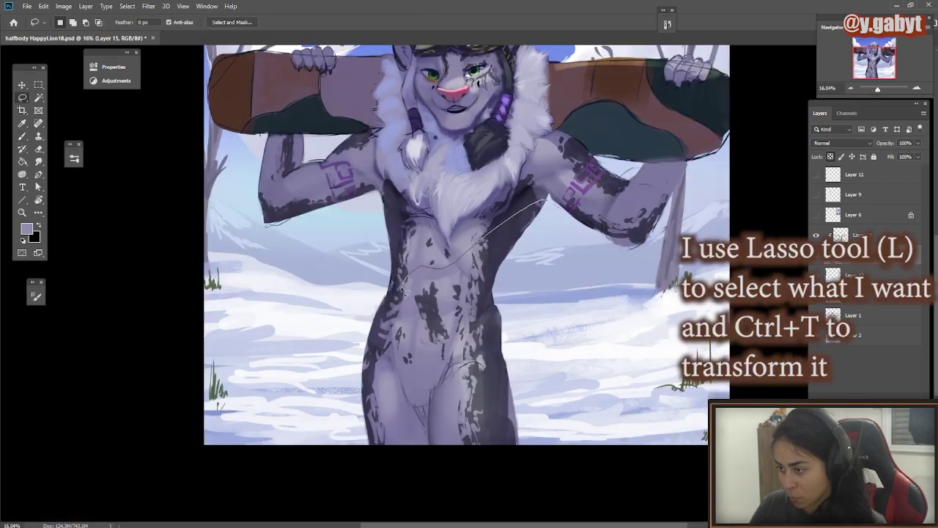
left_click_drag(393, 317, 384, 369)
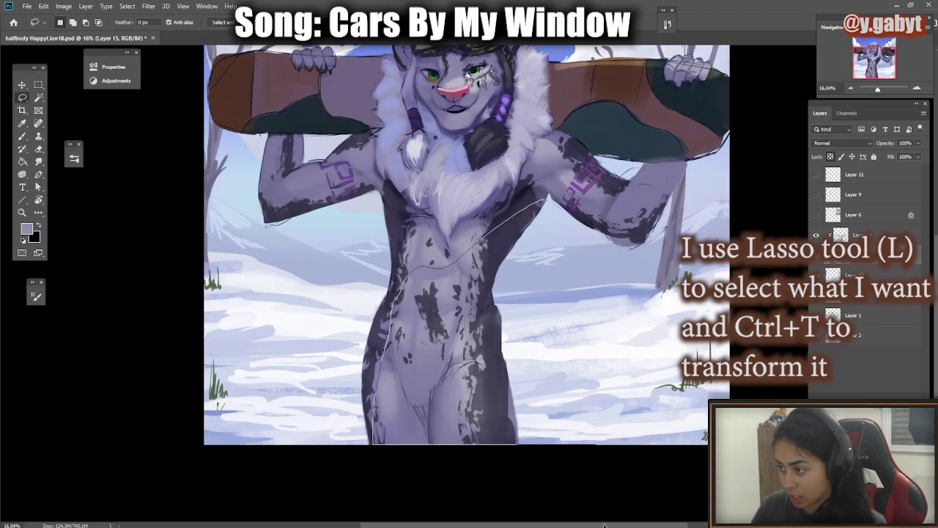
mouse_move(604, 525)
left_mouse_down()
mouse_move(557, 469)
mouse_move(526, 402)
mouse_move(523, 450)
left_mouse_up()
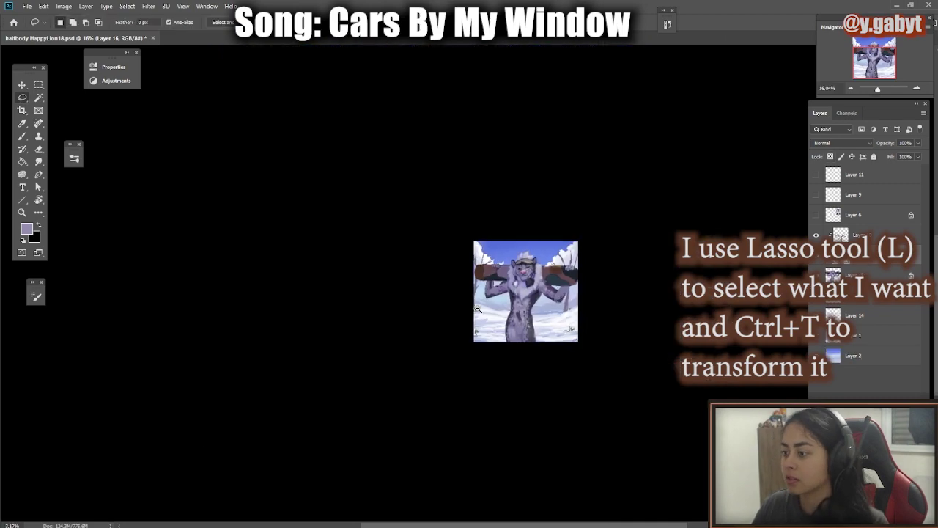
left_click_drag(478, 309, 495, 309)
- Select Layer 10, free-transform its artwork over the lower body and save the document
left_click(862, 235)
key("ctrl+t")
mouse_move(499, 413)
left_mouse_down()
mouse_move(542, 420)
mouse_move(416, 356)
mouse_move(462, 356)
left_mouse_up()
key("Return")
key("ctrl+s")
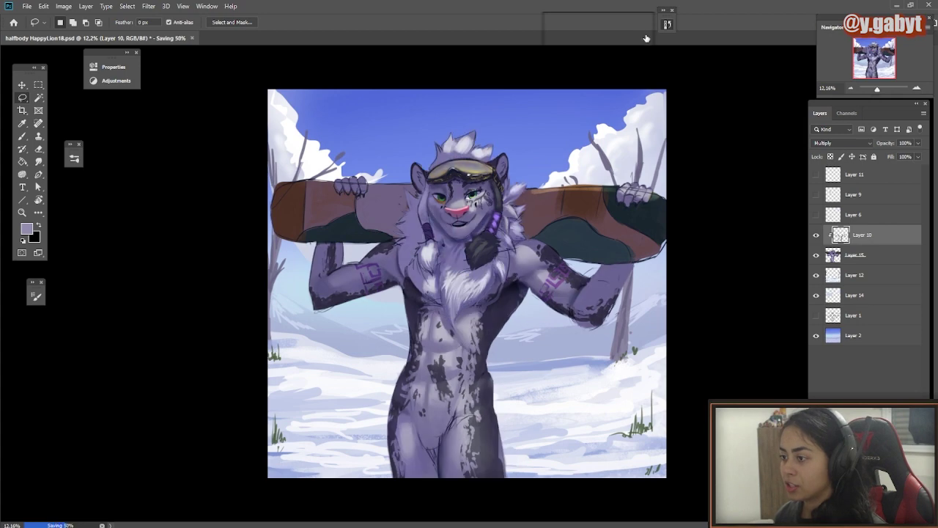
- Step back and forth through the edit history to compare earlier and current versions of the whole painting
key("ctrl+z")
key("ctrl+z")
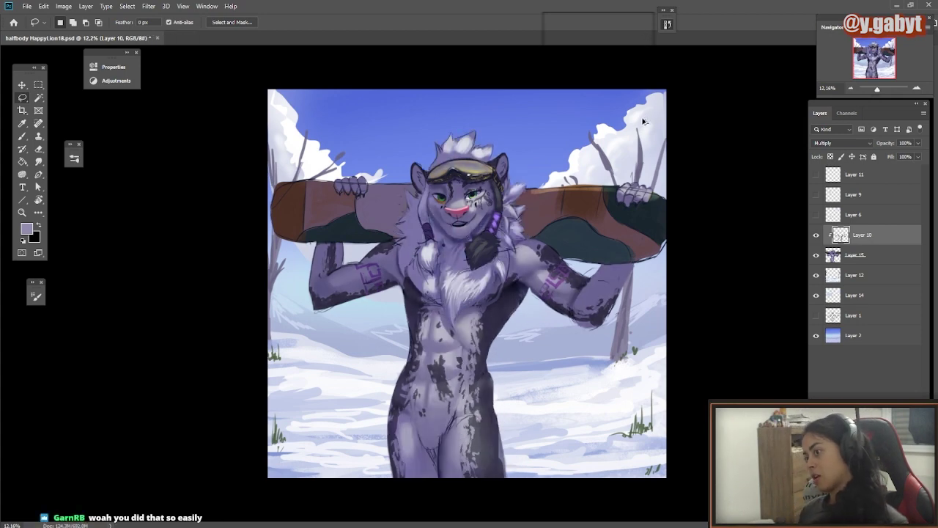
key("ctrl+z")
key("ctrl+z")
key("ctrl+shift+z")
key("ctrl+z")
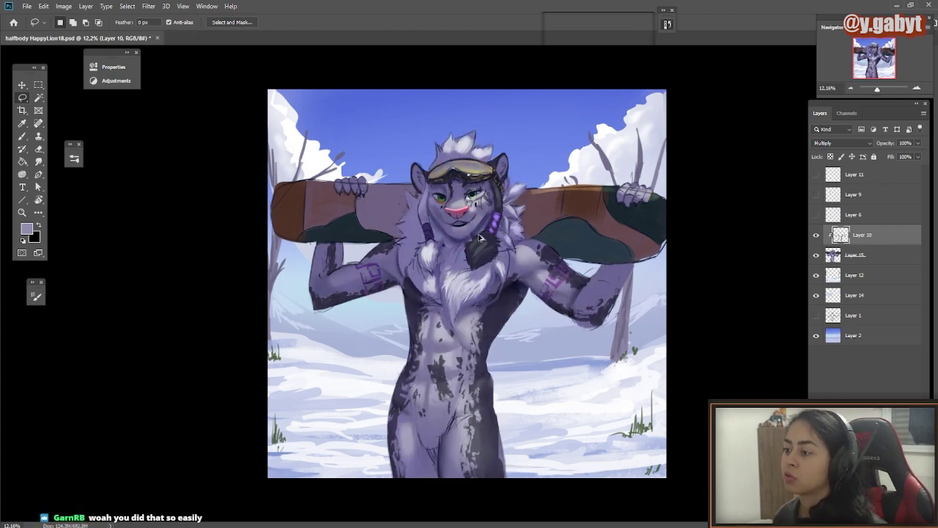
- Compare the mane and face before and after the repaint up close by undoing and redoing the edits
left_click_drag(461, 202, 495, 228)
key("ctrl+shift+z")
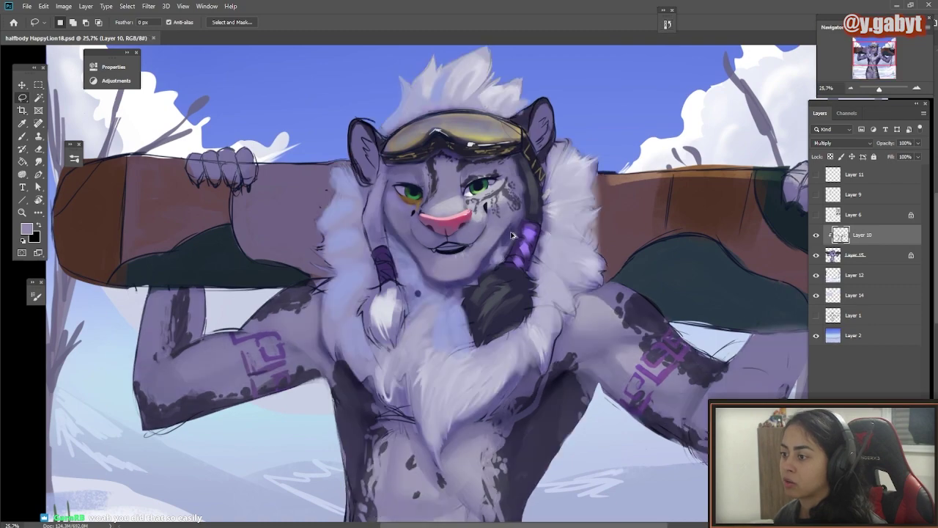
key("ctrl+z")
key("ctrl+shift+z")
key("ctrl+z")
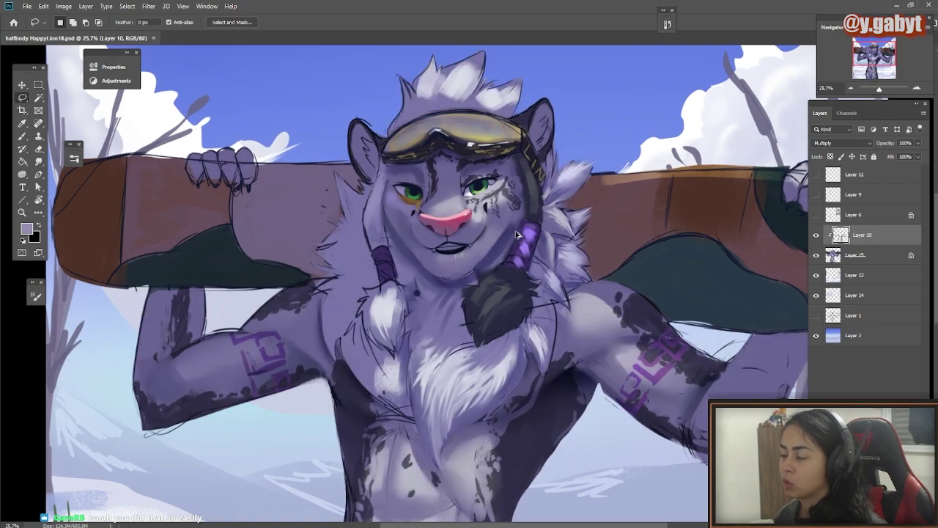
key("ctrl+shift+z")
left_click_drag(673, 190, 596, 211)
scroll(572, 195, "down", 1)
scroll(572, 195, "up", 5)
scroll(541, 247, "down", 1)
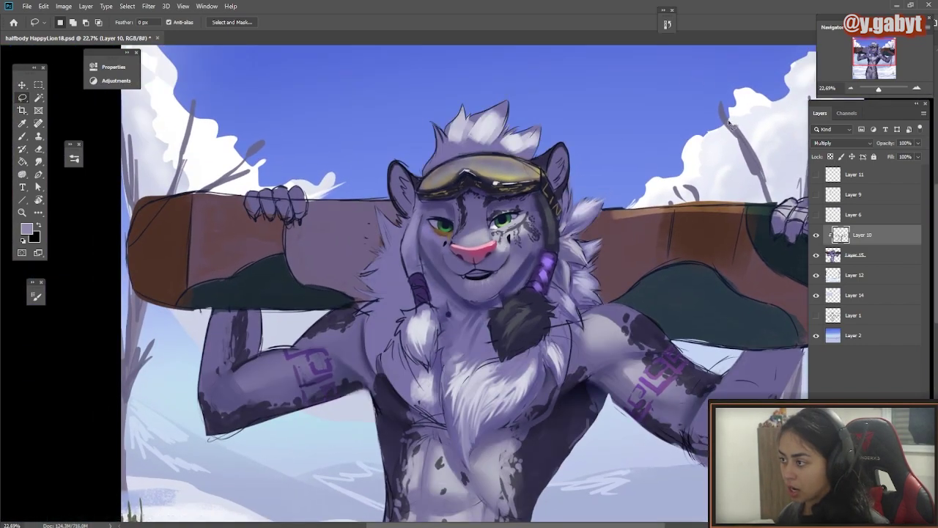
scroll(725, 91, "down", 2)
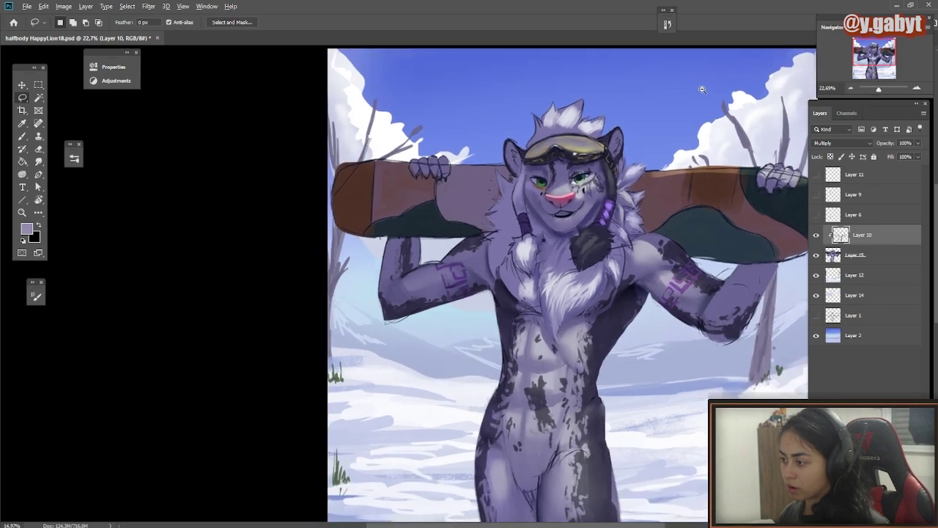
- Compare the repainted mane and lightened body with the earlier darker version by moving through the edit history
scroll(621, 48, "up", 1)
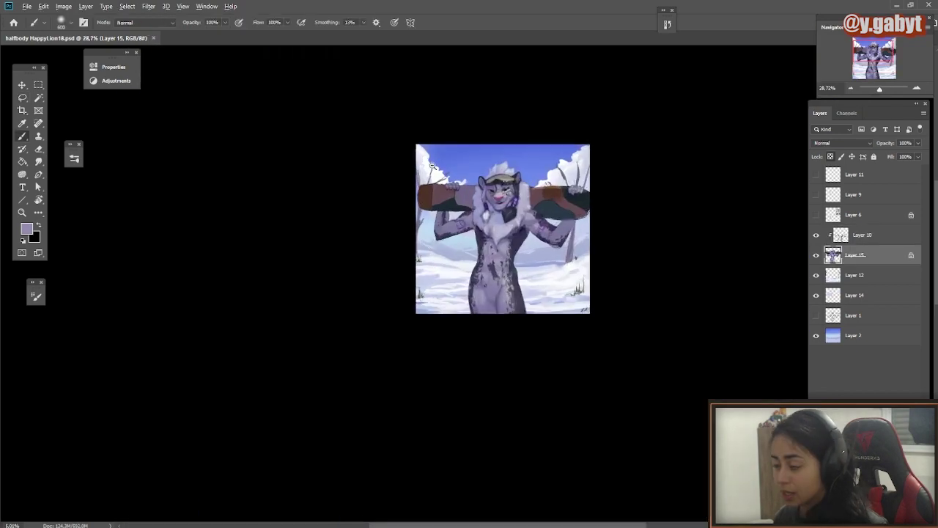
scroll(493, 186, "up", 4)
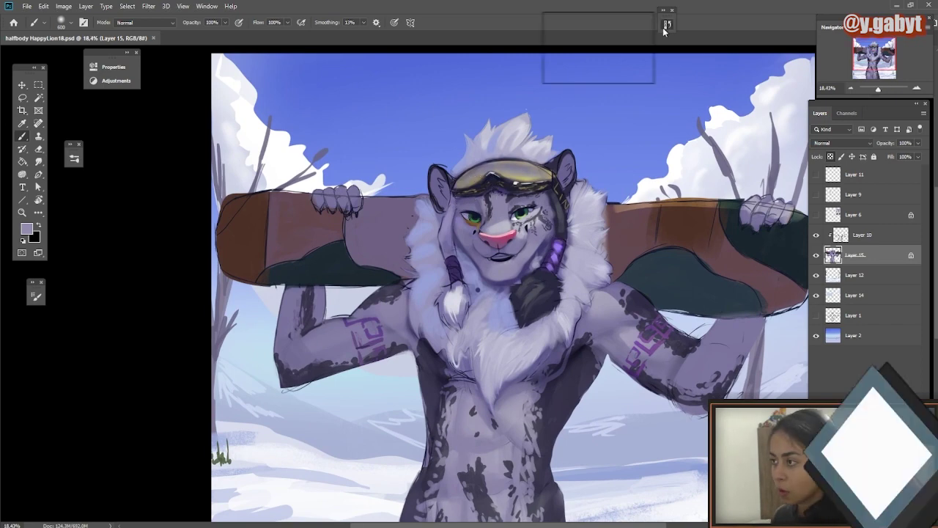
key("alt+bracketright")
left_click(641, 49)
left_click(642, 49)
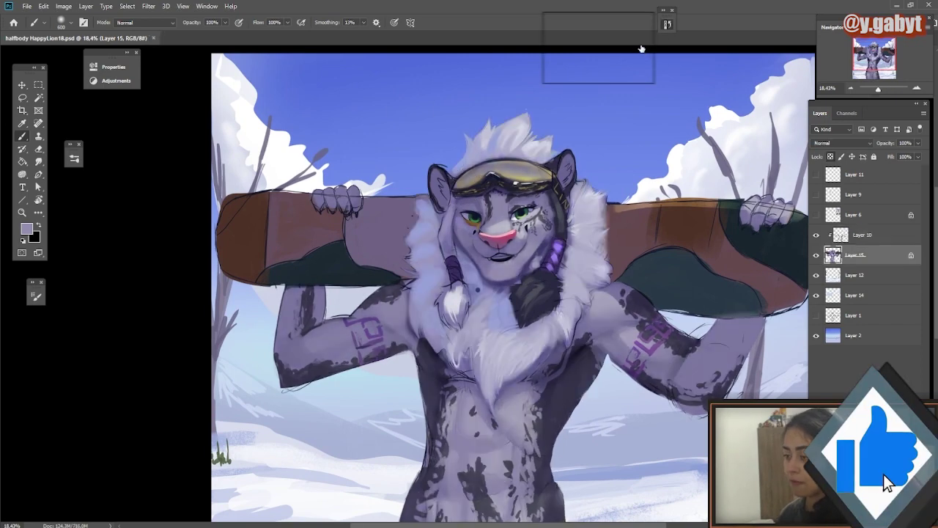
left_click(642, 48)
left_click(641, 48)
left_click(642, 48)
left_click(641, 49)
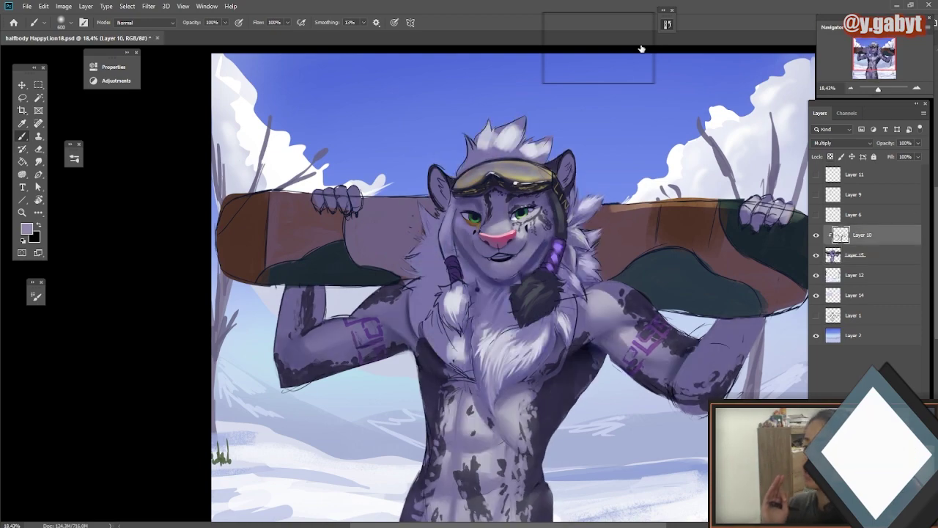
key("ctrl+z")
key("ctrl+z")
key("ctrl+z")
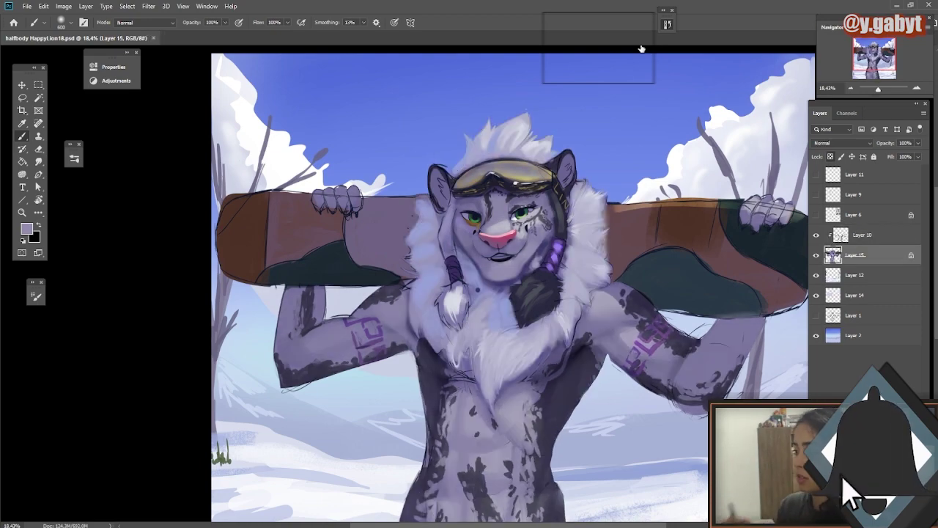
key("ctrl+z")
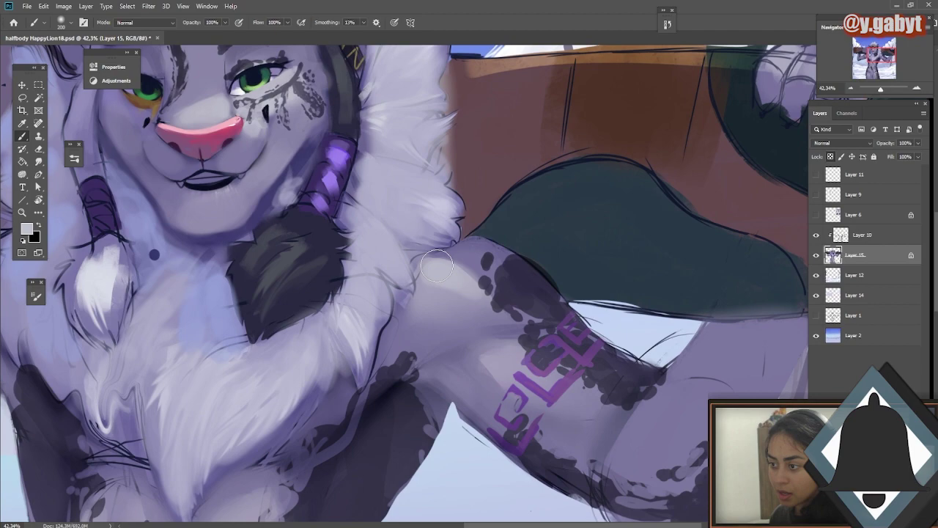
- Paint pale highlights over the shoulder beside the mane and around the tattoo on the same upper arm
left_click_drag(436, 264, 454, 279)
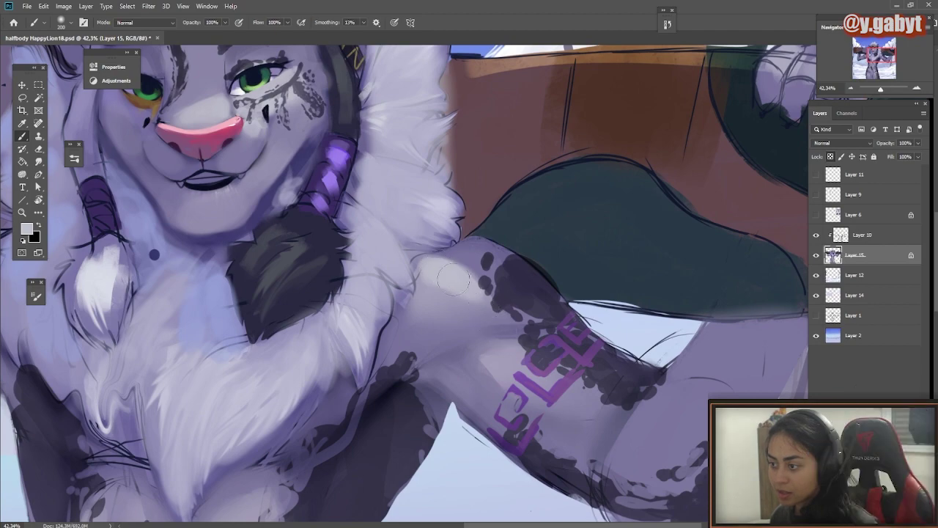
key("bracketright")
key("bracketright")
key("bracketright")
key("bracketright")
key("bracketright")
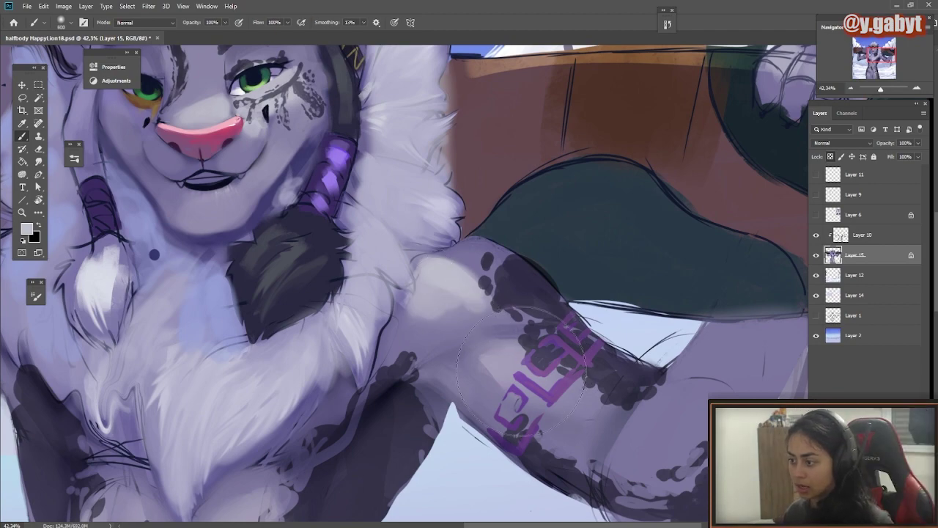
mouse_move(521, 374)
left_mouse_down()
mouse_move(552, 374)
mouse_move(431, 335)
left_mouse_up()
left_click_drag(664, 447, 646, 383)
scroll(656, 338, "down", 4)
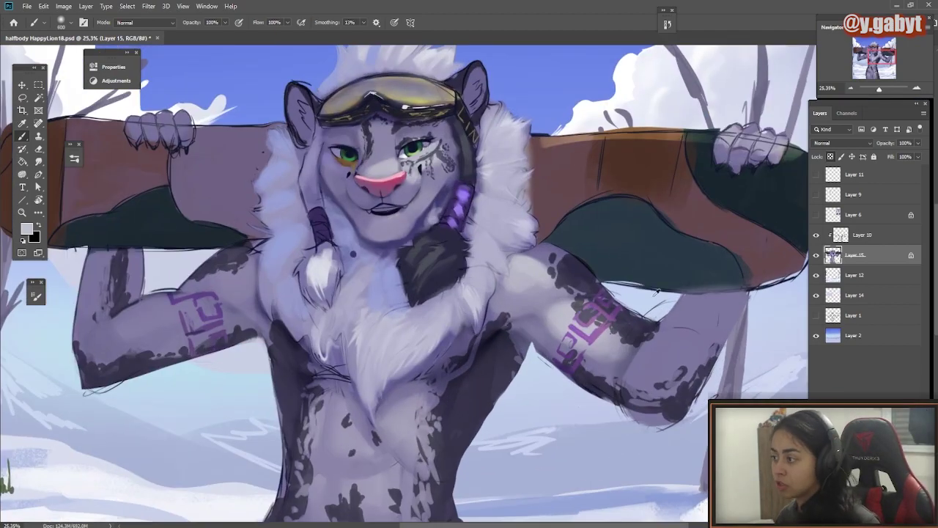
- Lighten the knuckles of both paws gripping the snowboard, then reduce the brush size to 90
left_click_drag(729, 140, 779, 141)
left_click_drag(151, 119, 191, 121)
scroll(404, 116, "up", 5)
key("bracketleft")
key("bracketleft")
key("bracketleft")
key("bracketleft")
key("bracketleft")
key("bracketleft")
scroll(463, 352, "down", 5)
left_click_drag(463, 352, 471, 203)
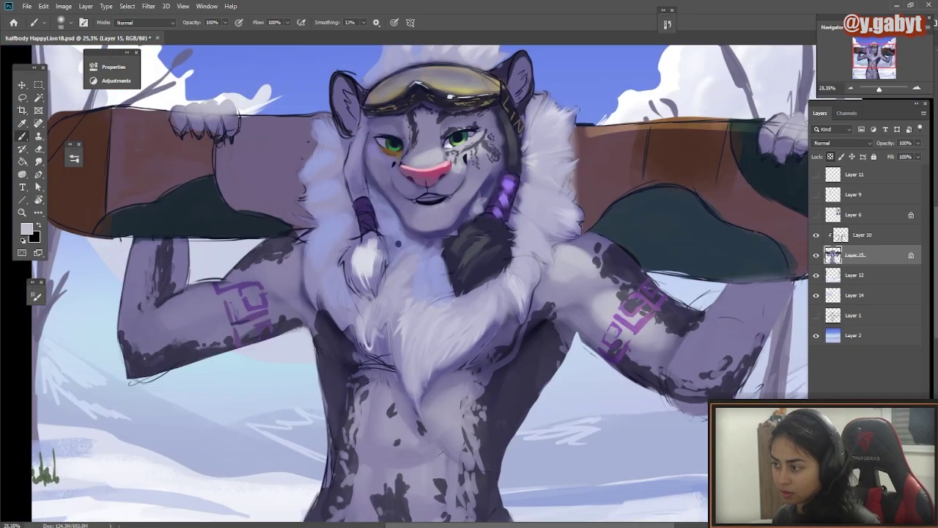
- Touch up the shoulder and mane edge below the braid with pale strokes and undo the last ones
left_click_drag(575, 280, 595, 256)
left_click_drag(589, 259, 547, 312)
mouse_move(560, 182)
left_mouse_down()
mouse_move(539, 299)
mouse_move(568, 295)
left_mouse_up()
key("ctrl+z")
key("ctrl+z")
left_click_drag(547, 88, 541, 105)
left_click_drag(544, 88, 555, 134)
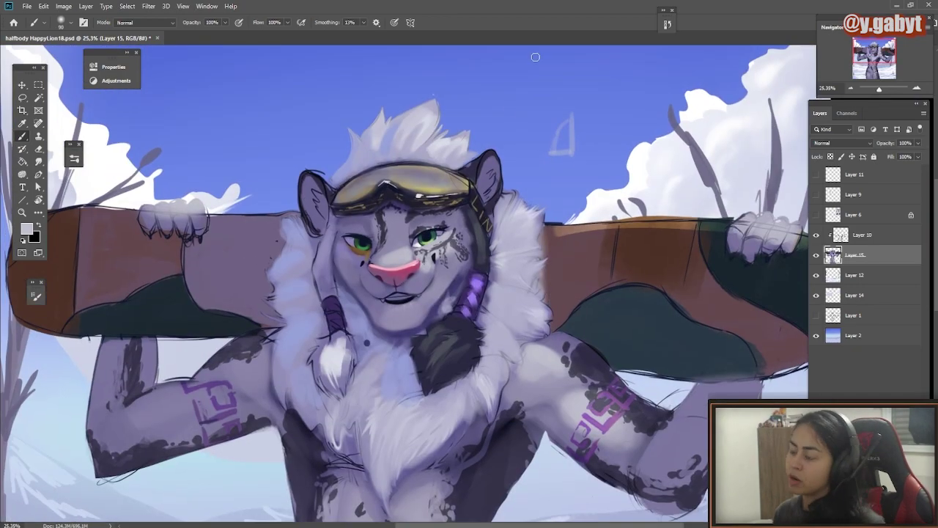
mouse_move(396, 319)
left_mouse_down()
mouse_move(308, 319)
mouse_move(394, 316)
left_mouse_up()
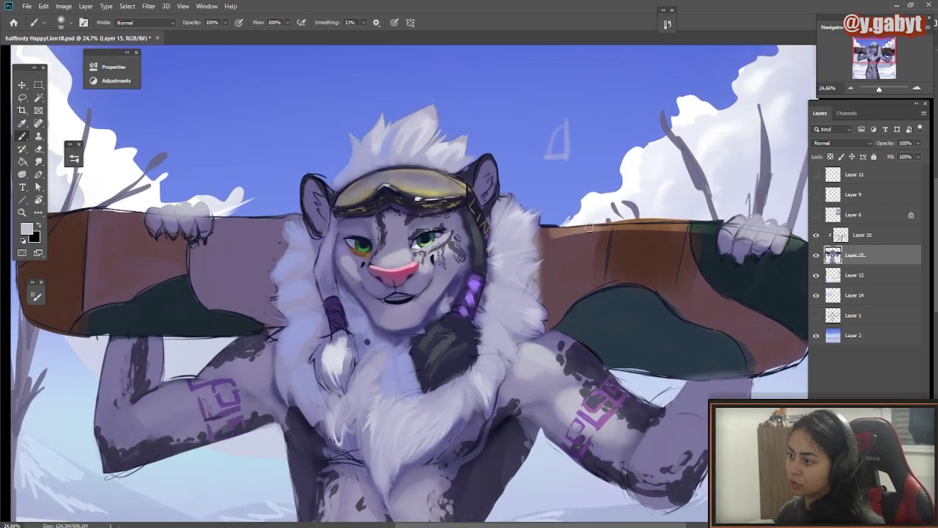
left_click_drag(589, 227, 511, 503)
key("ctrl+z")
mouse_move(563, 294)
left_mouse_down()
mouse_move(564, 208)
mouse_move(532, 319)
mouse_move(507, 201)
left_mouse_up()
key("ctrl+z")
- Sample black from the Layer 6 reference, hide the reference and darken the rim of the ear above the goggle strap
left_click(815, 215)
left_click_drag(381, 242, 399, 243)
left_click(398, 304, "alt")
left_click(815, 215)
left_click_drag(411, 198, 469, 198)
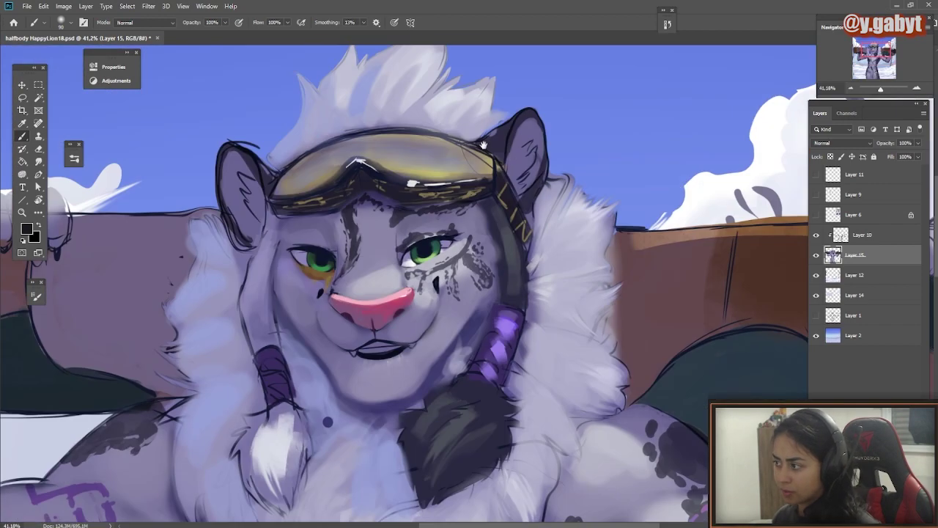
left_click_drag(499, 159, 512, 131)
left_click_drag(524, 204, 538, 179)
- Consult the Layer 6 reference, hide it and repaint the dark fur tuft below the purple braid wrap with near-black strokes
left_click(816, 214)
left_click_drag(493, 215, 266, 255)
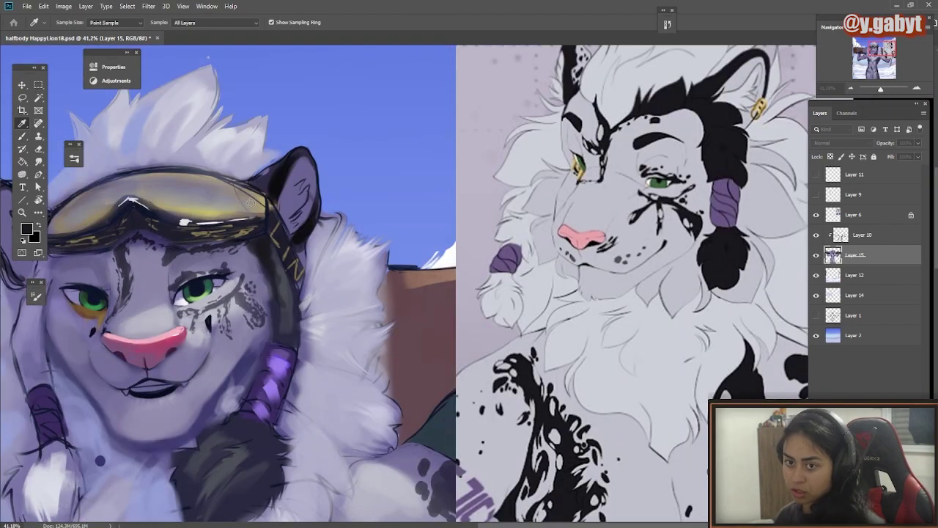
left_click(816, 215)
mouse_move(253, 469)
left_mouse_down()
mouse_move(425, 290)
mouse_move(392, 352)
left_mouse_up()
mouse_move(403, 356)
left_mouse_down()
mouse_move(355, 308)
mouse_move(414, 246)
left_mouse_up()
left_click_drag(444, 271, 411, 246)
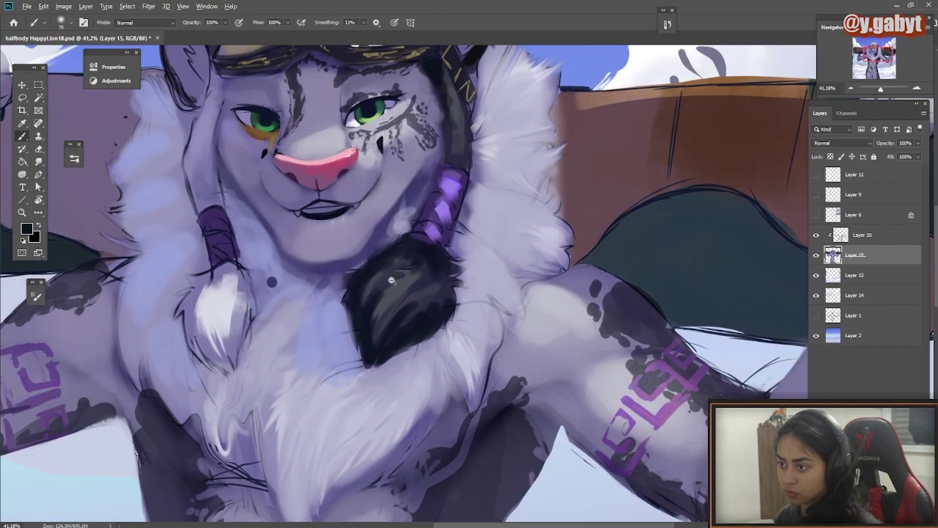
left_click_drag(514, 308, 475, 310)
left_click_drag(411, 311, 456, 321)
left_click_drag(408, 248, 463, 230)
left_click_drag(469, 229, 513, 461)
- Sample the sky blue and brush it into the head tuft and along the muzzle's edge beside the nose
left_click(715, 323, "alt")
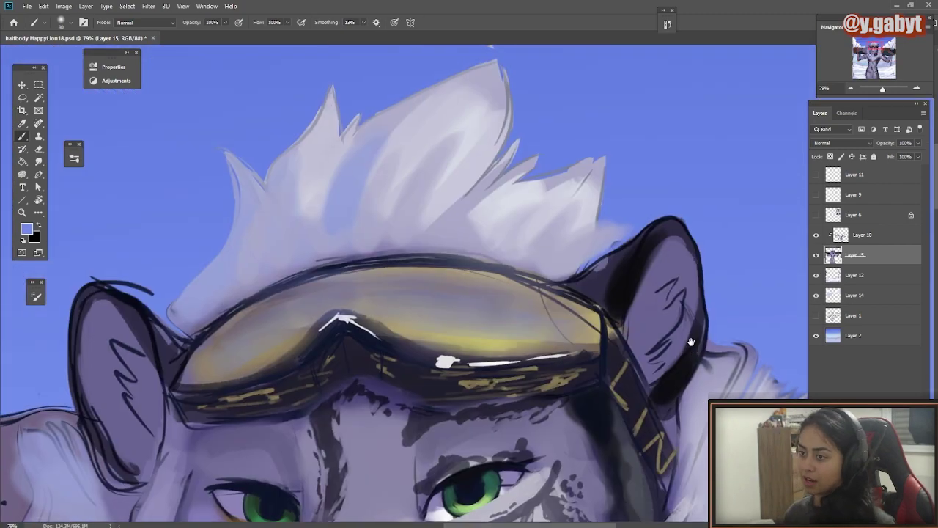
left_click_drag(249, 496, 372, 297)
left_click_drag(369, 296, 382, 299)
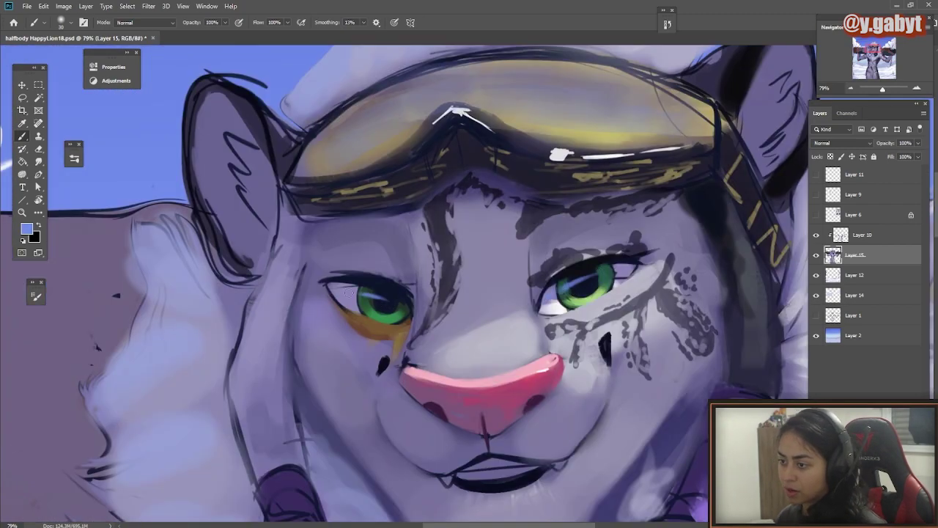
left_click_drag(371, 333, 370, 264)
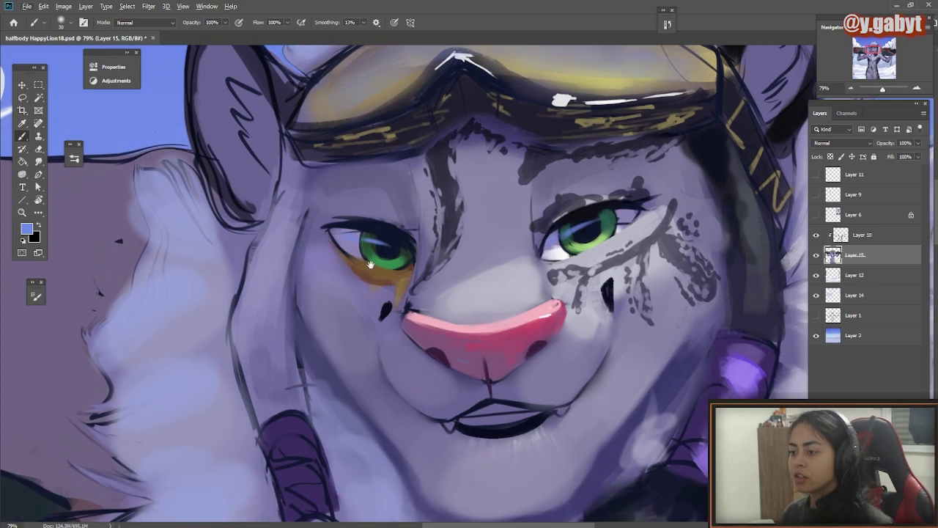
left_click_drag(390, 334, 384, 359)
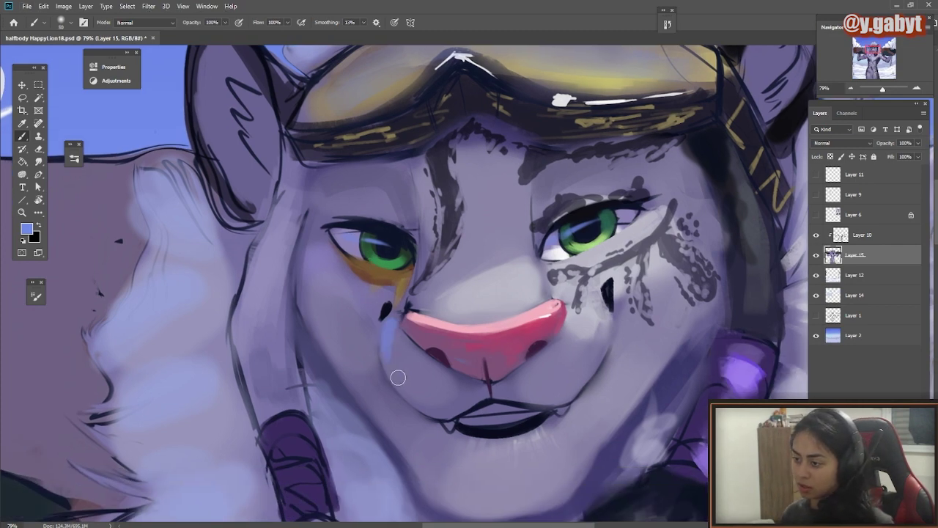
key("ctrl+z")
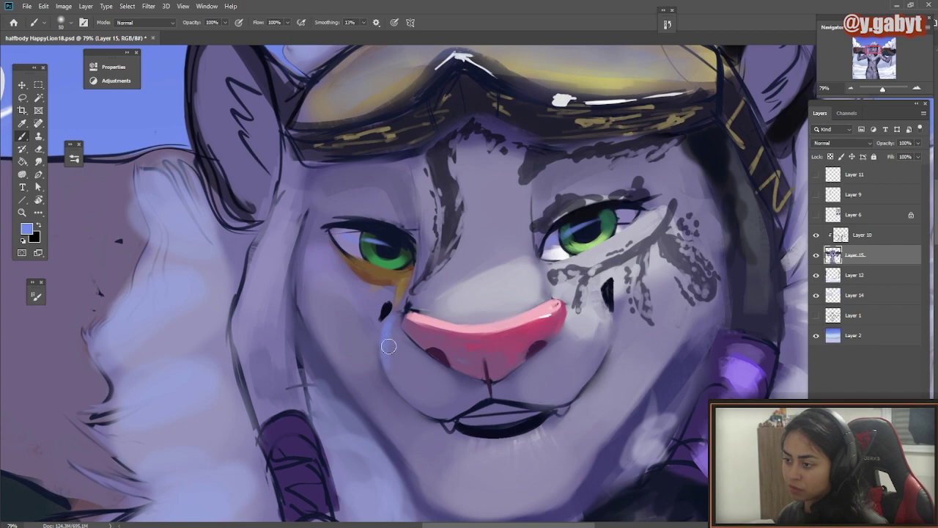
mouse_move(384, 335)
left_mouse_down()
mouse_move(389, 379)
mouse_move(405, 356)
mouse_move(275, 291)
mouse_move(497, 329)
mouse_move(473, 336)
left_mouse_up()
- Blend sampled fur tones with a larger brush around the blue reflected light on the cheek and muzzle
left_click(324, 293, "alt")
key("bracketright")
key("bracketright")
key("bracketright")
key("bracketright")
left_click(373, 326, "alt")
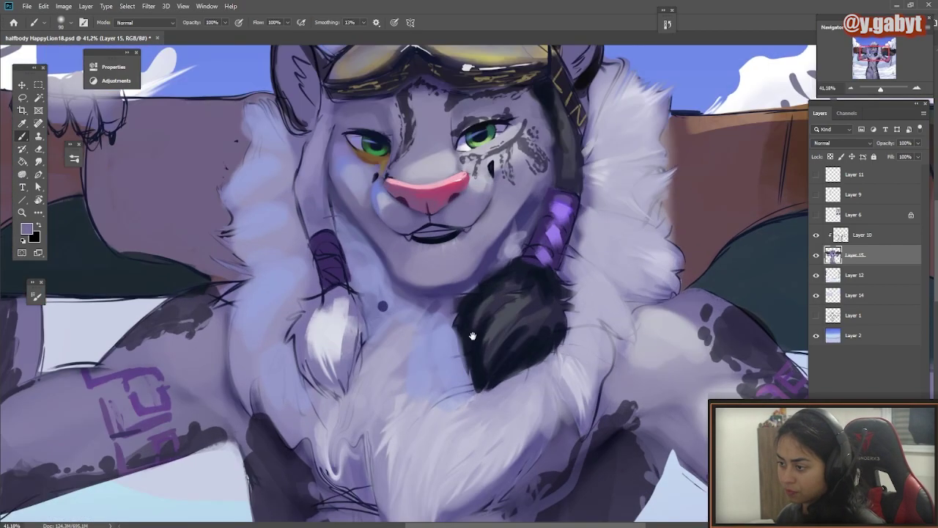
left_click(424, 430, "alt")
mouse_move(529, 440)
left_mouse_down()
mouse_move(596, 371)
mouse_move(342, 349)
mouse_move(341, 458)
left_mouse_up()
key("ctrl+z")
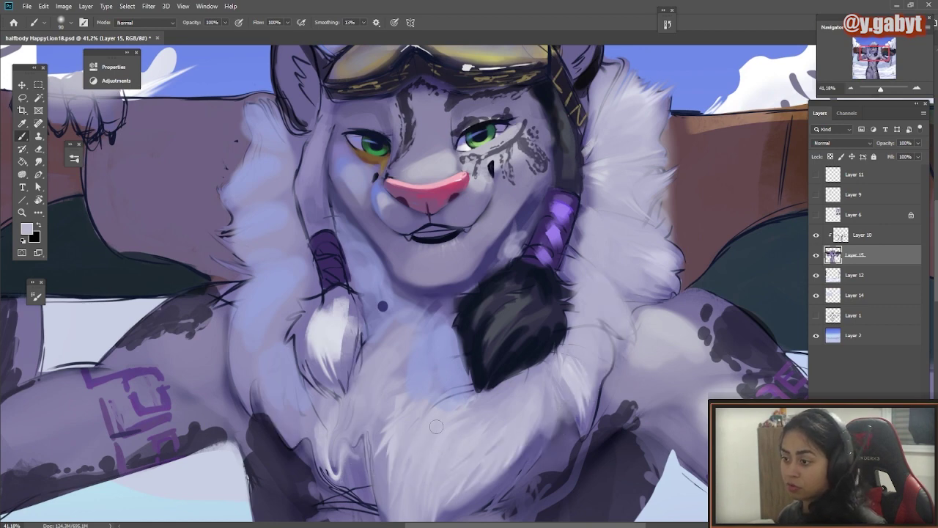
mouse_move(437, 404)
left_mouse_down()
mouse_move(457, 302)
mouse_move(487, 369)
left_mouse_up()
key("ctrl+z")
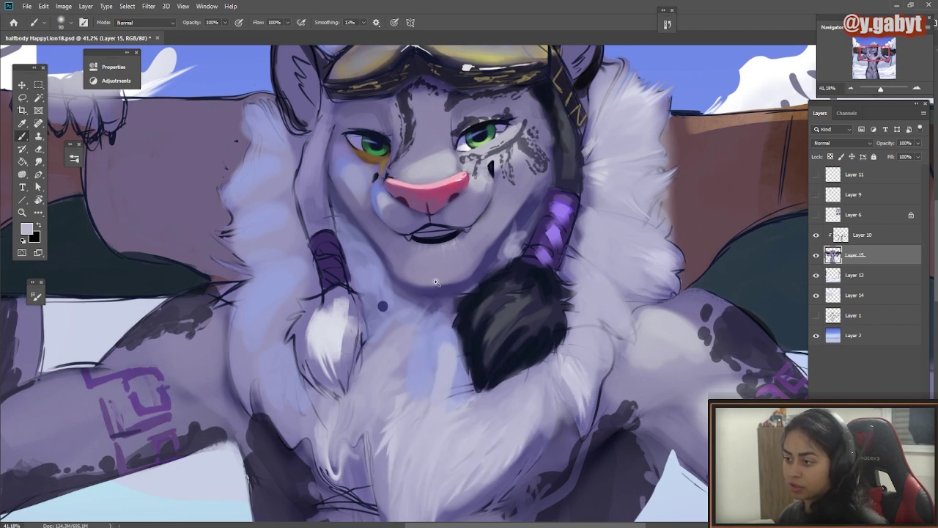
- Soften the muzzle above the lips by painting sampled lavender fur tones over its outline
scroll(436, 282, "up", 5)
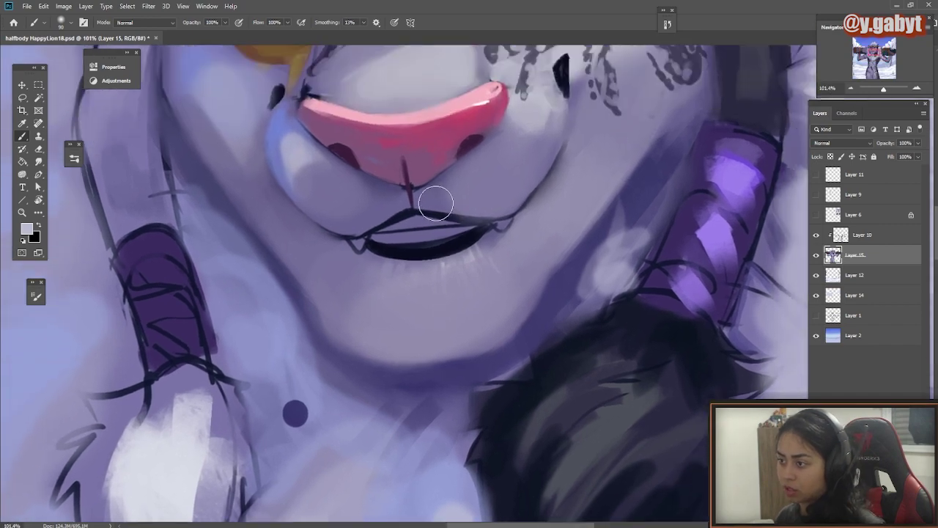
left_click_drag(429, 202, 464, 215)
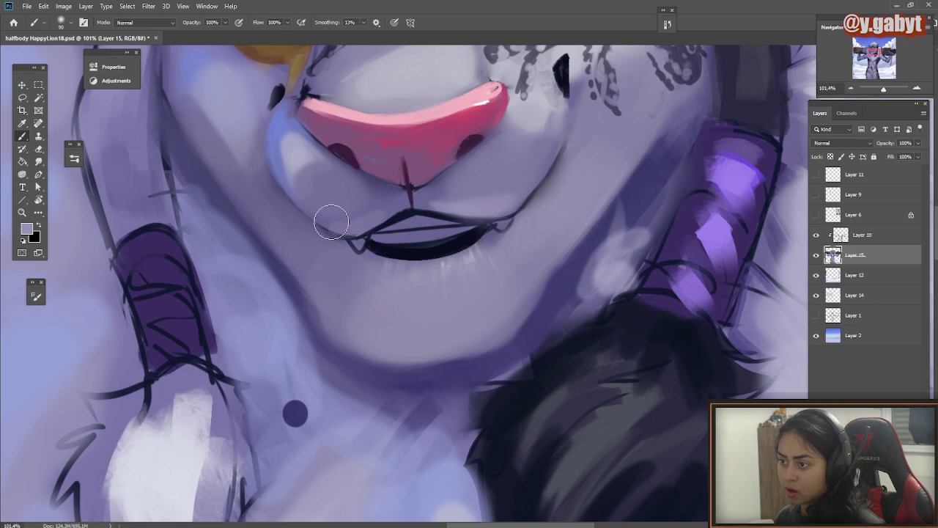
scroll(392, 303, "down", 3)
scroll(392, 304, "down", 3)
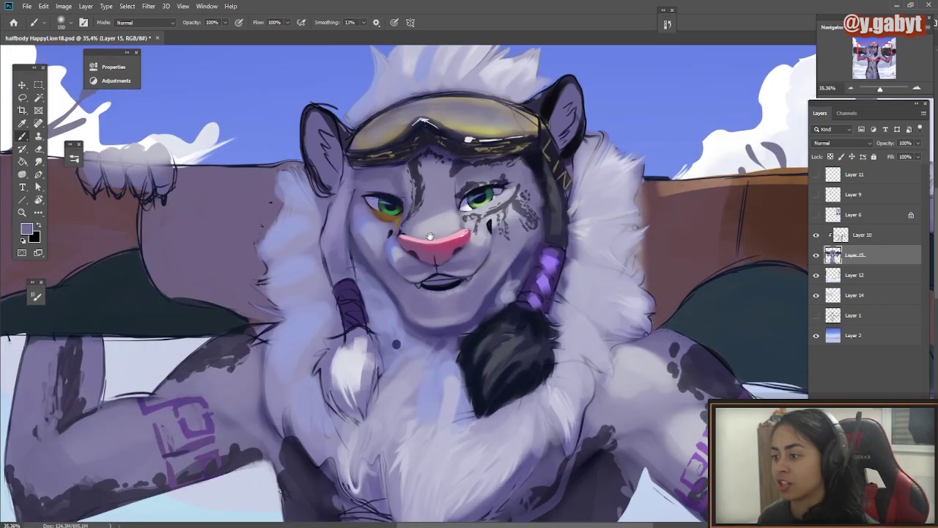
- Sample a dark violet and shade the inner mane alongside the dark side of the head
left_click(522, 160, "alt")
mouse_move(577, 193)
left_mouse_down()
mouse_move(583, 250)
mouse_move(563, 295)
left_mouse_up()
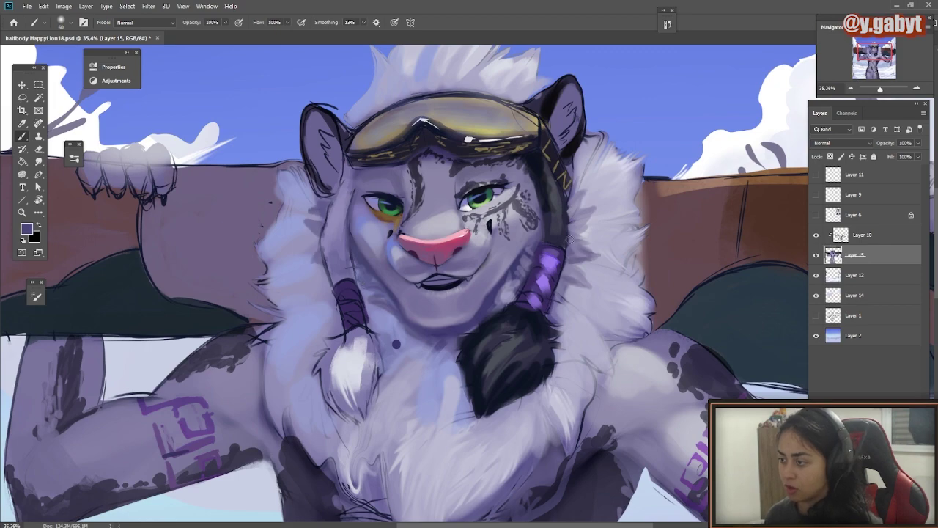
scroll(423, 311, "down", 3)
left_click_drag(425, 308, 381, 248)
- Sample a light lavender and brighten the fur across the nose bridge between the eyes
scroll(401, 197, "up", 4)
left_click(402, 198, "alt")
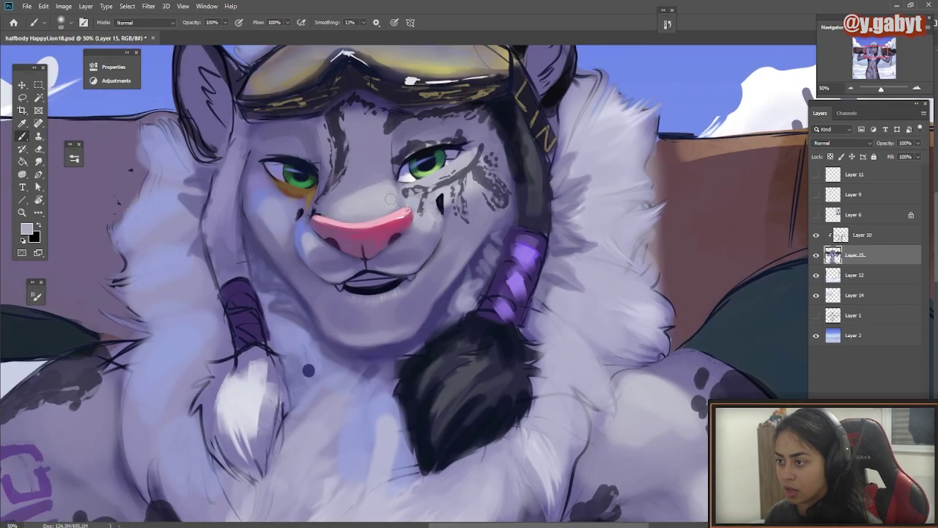
left_click_drag(390, 199, 327, 192)
scroll(304, 221, "down", 2)
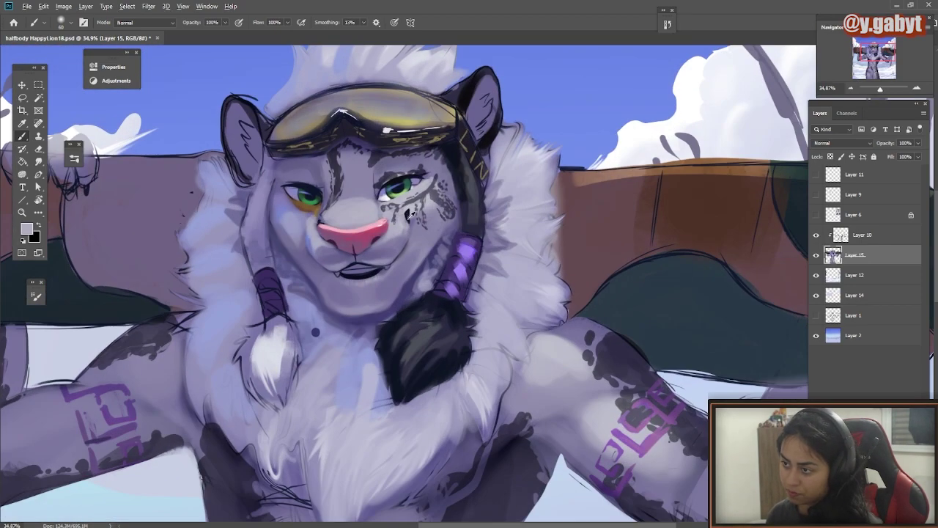
left_click(412, 220, "alt")
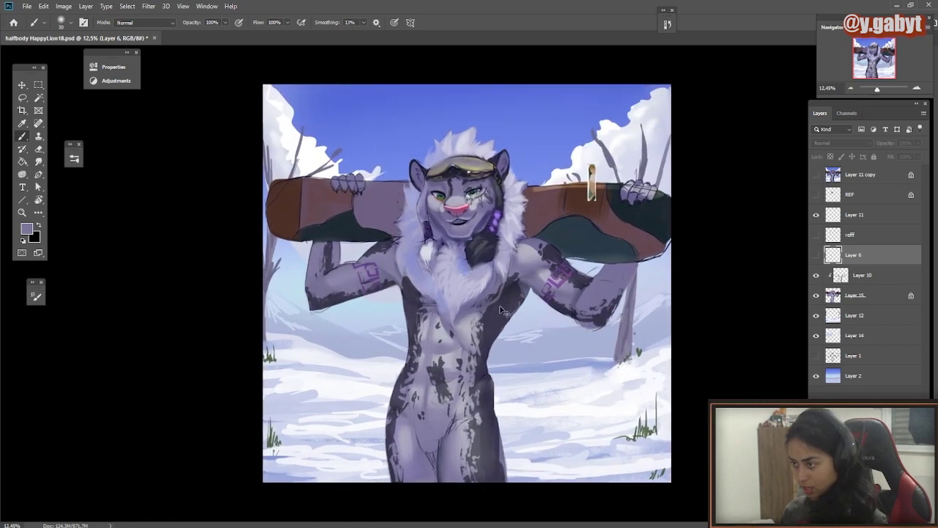
- Clip Layer 10 to Layer 15, lasso its dark body markings and warp them to fit the torso and hips
left_click(501, 308, "ctrl")
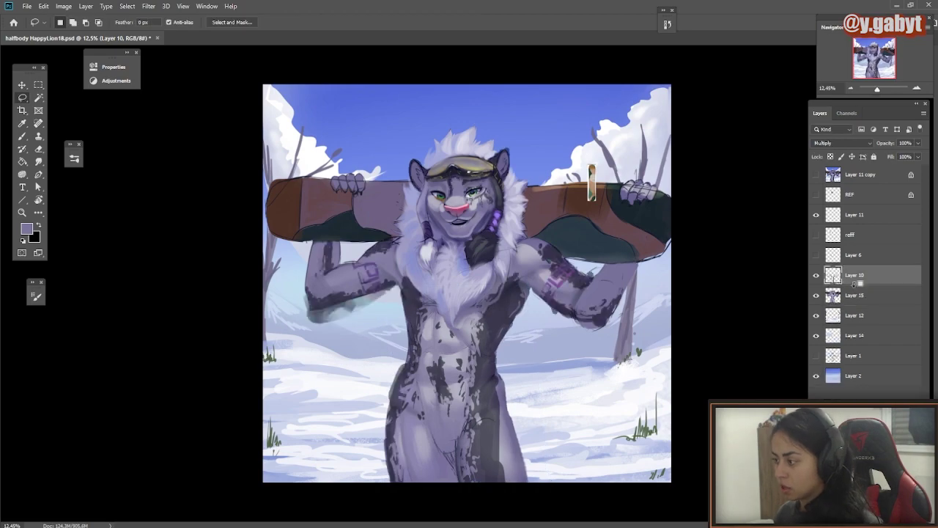
left_click(854, 283, "alt")
left_click_drag(531, 326, 519, 384)
key("ctrl+t")
left_click_drag(511, 485, 538, 490)
left_click(439, 22)
left_click_drag(375, 482, 342, 489)
left_click_drag(367, 410, 322, 411)
left_click_drag(348, 266, 331, 249)
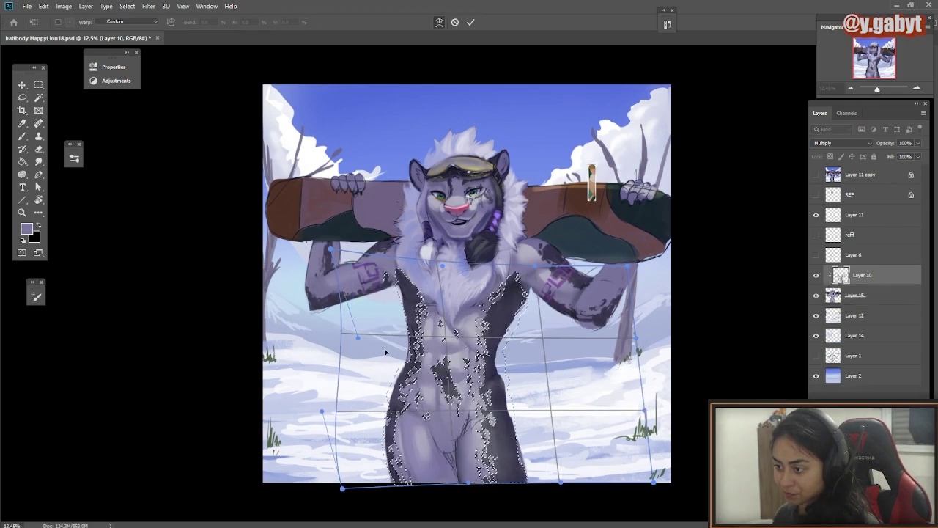
key("Return")
key("ctrl+d")
- Select Layer 11 and brush over the snowboard's upper edge near the gripping paw
key("b")
left_click(850, 214)
left_click_drag(592, 182, 582, 155)
mouse_move(606, 145)
left_mouse_down()
mouse_move(679, 210)
mouse_move(632, 174)
left_mouse_up()
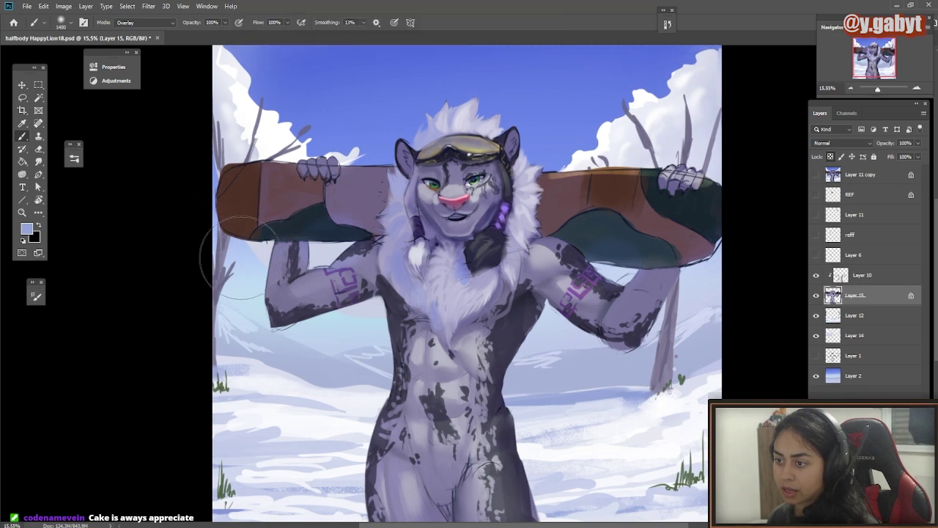
- Lighten the end of the snowboard with light blue, using a size 2200 brush in Screen mode at 30% opacity
left_click_drag(209, 234, 315, 259)
scroll(625, 330, "down", 1)
key("bracketright")
key("bracketright")
key("bracketright")
key("bracketright")
key("bracketright")
key("bracketright")
key("bracketright")
key("bracketright")
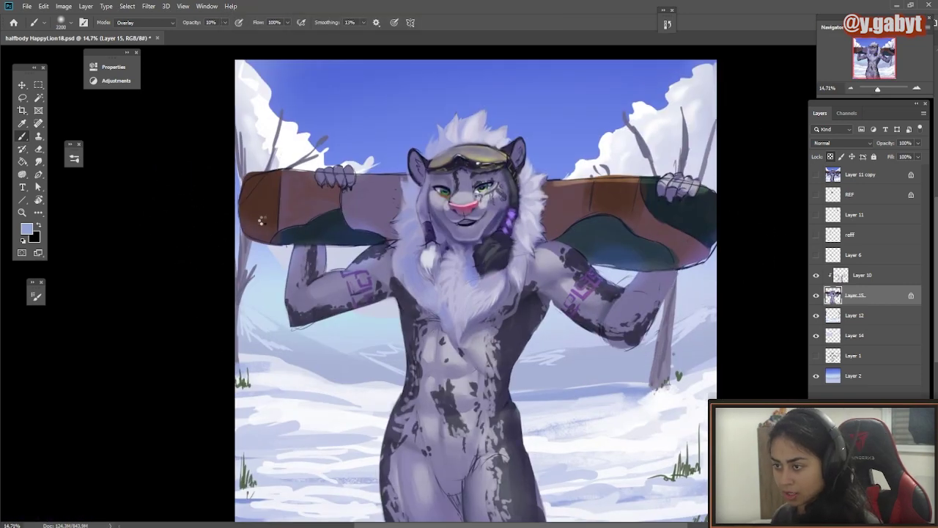
key("3")
left_click(145, 22)
key("alt+shift+s")
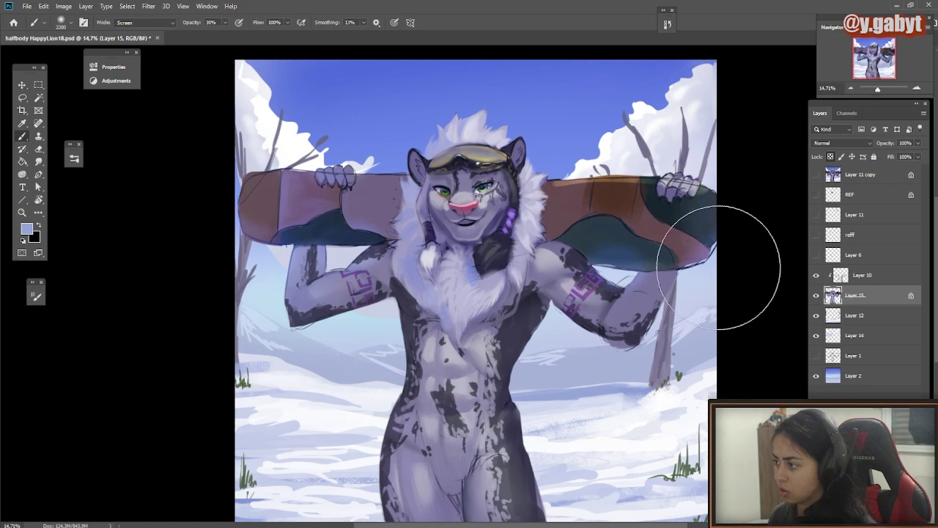
- Sample fur tones and repaint the upper abdomen just below the pointed tip of the chest mane
scroll(593, 293, "down", 6)
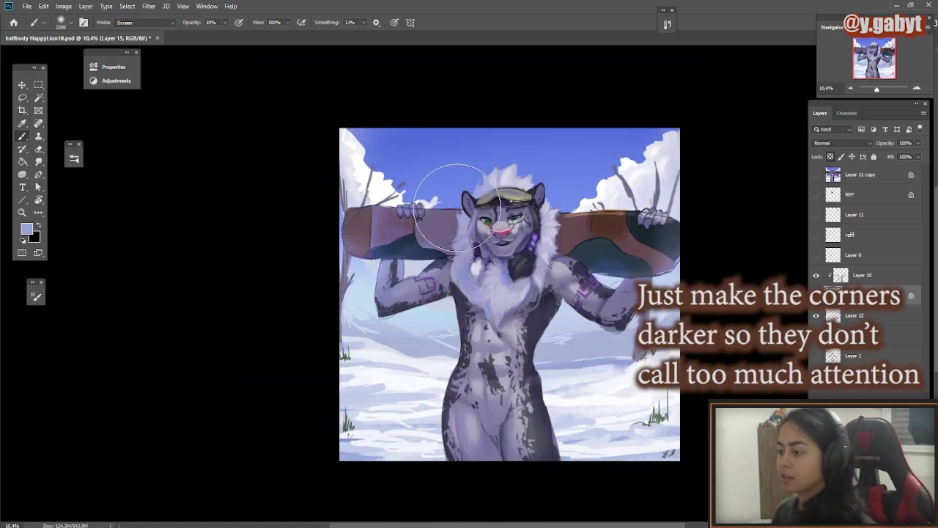
scroll(495, 308, "up", 3)
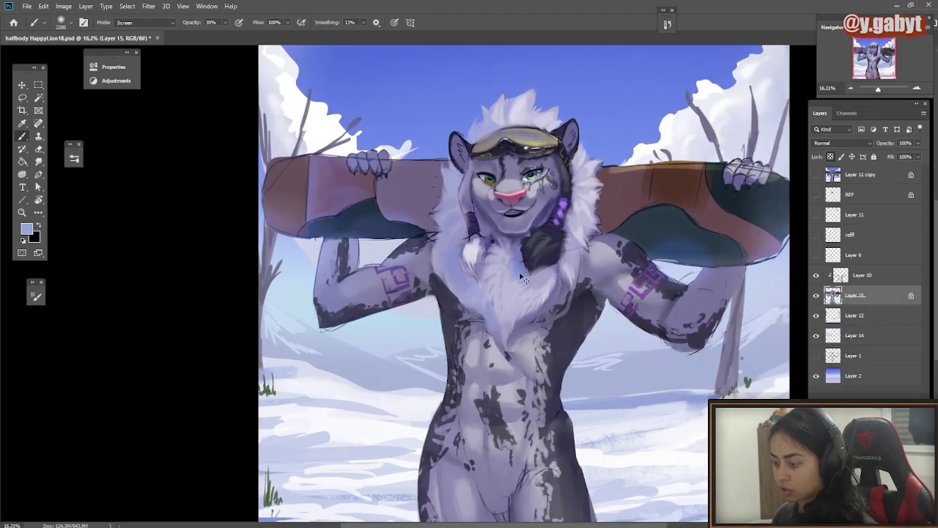
scroll(555, 326, "up", 2)
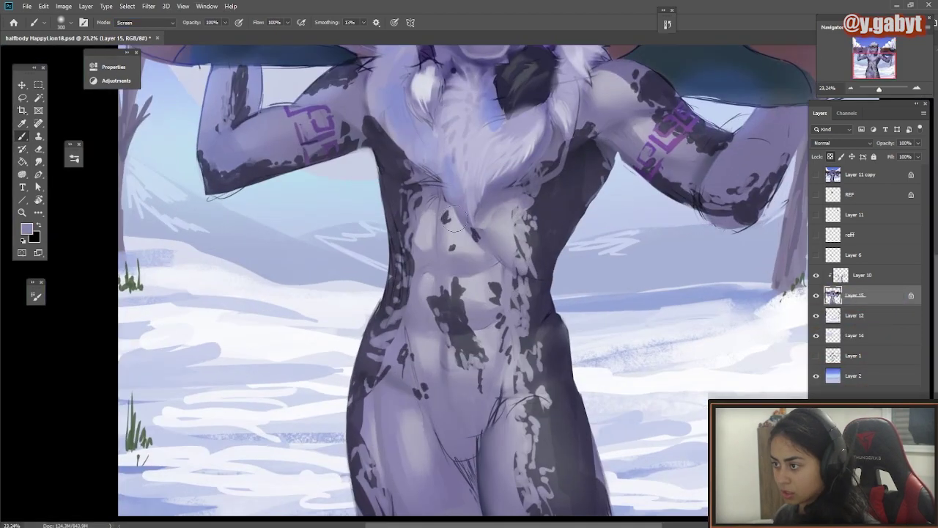
left_click(456, 232, "alt")
mouse_move(480, 231)
left_mouse_down()
mouse_move(444, 233)
mouse_move(450, 319)
left_mouse_up()
left_click(451, 290, "alt")
mouse_move(465, 299)
left_mouse_down()
mouse_move(443, 301)
mouse_move(450, 307)
left_mouse_up()
left_click(444, 270, "alt")
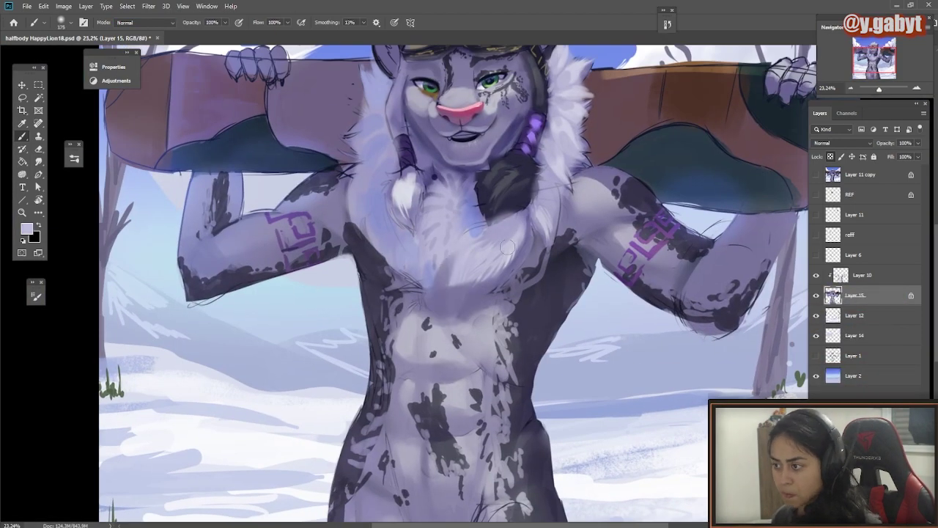
- Brush lavender shading into the chest mane below the dark pompom, enlarging the brush to size 300
left_click_drag(519, 224, 496, 268)
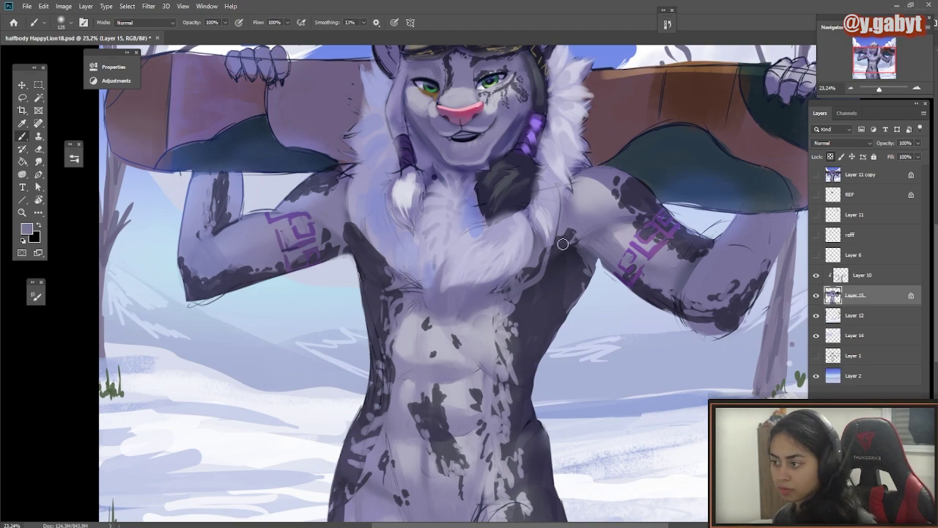
key("bracketright")
key("bracketright")
key("bracketright")
left_click_drag(562, 196, 513, 264)
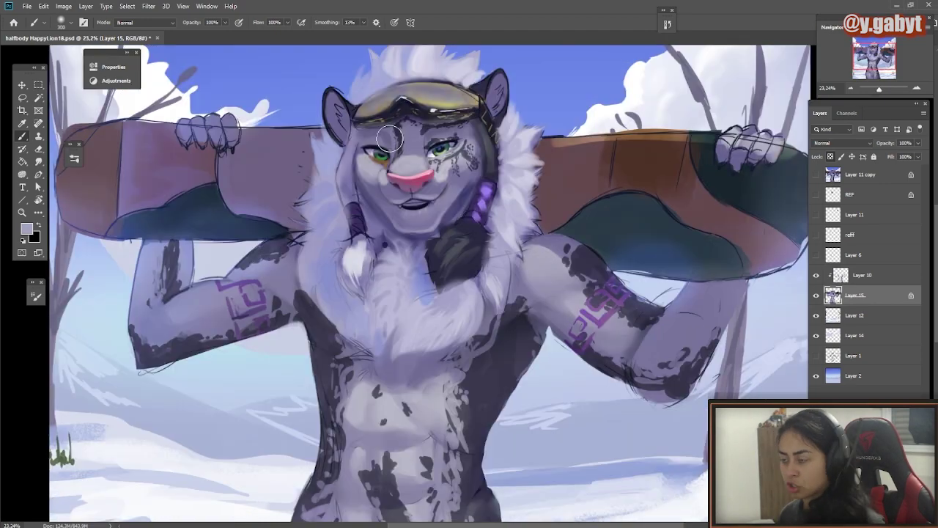
- Soften the shading on the bent forearm beside the dark elbow markings with a larger brush
key("bracketright")
key("bracketright")
key("bracketright")
mouse_move(637, 352)
left_mouse_down()
mouse_move(630, 358)
mouse_move(625, 302)
mouse_move(642, 330)
left_mouse_up()
left_click(659, 354, "alt")
- Blend lavender tones across the lower chest mane, sampling fur color and using a smaller brush for the last stroke
left_click_drag(330, 345, 403, 300)
mouse_move(389, 323)
left_mouse_down()
mouse_move(322, 298)
mouse_move(404, 304)
left_mouse_up()
key("bracketleft")
key("bracketleft")
key("bracketleft")
key("bracketleft")
key("bracketleft")
key("bracketleft")
left_click(367, 267, "alt")
left_click_drag(378, 256, 330, 282)
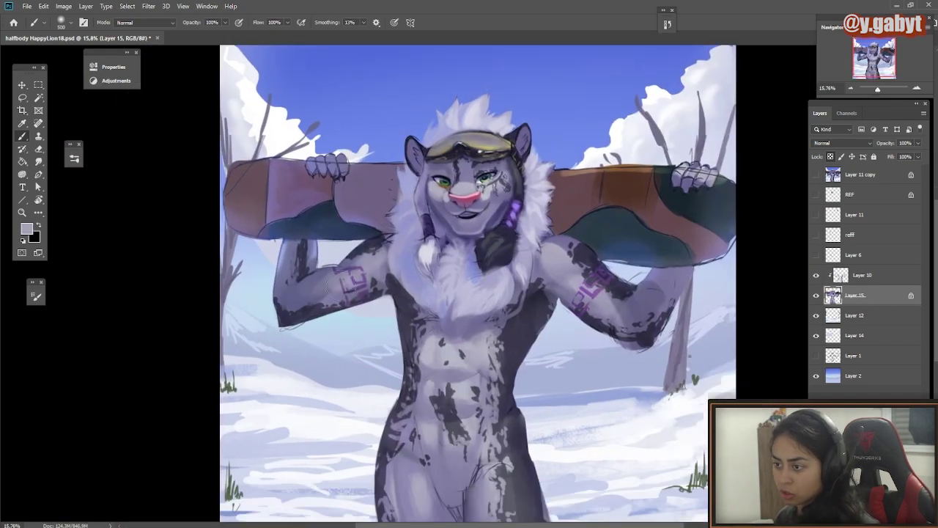
- Sample a darker lavender and shade the middle of the abdomen with a size 600 brush
left_click_drag(418, 337, 378, 263)
left_click(411, 296, "alt")
mouse_move(392, 295)
left_mouse_down()
mouse_move(425, 300)
mouse_move(403, 296)
left_mouse_up()
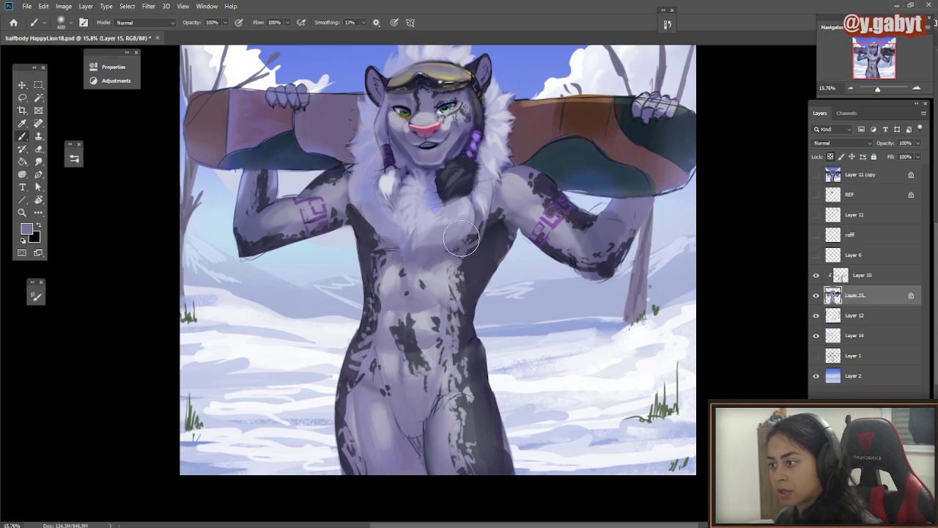
- Paint darker lavender strokes into the mane beside the goggle strap and purple braid with a size 90 brush
scroll(422, 260, "down", 5)
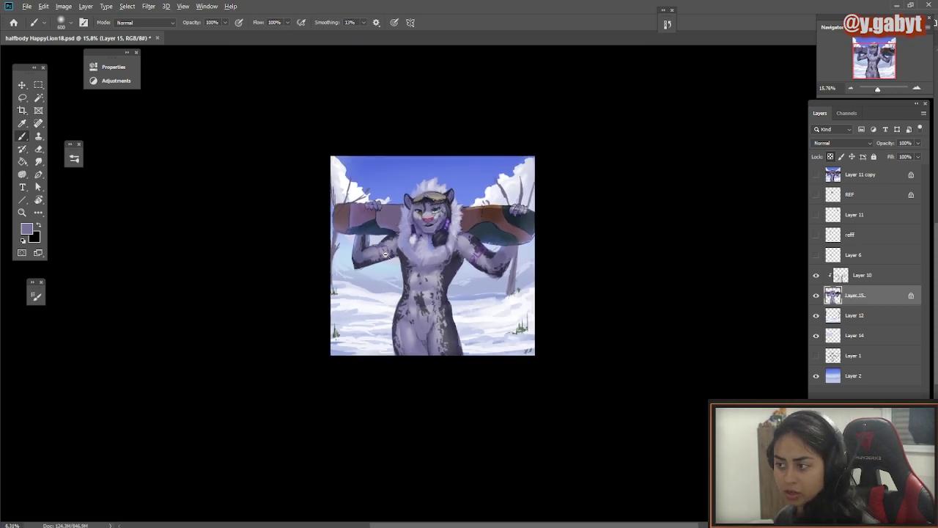
scroll(383, 254, "up", 8)
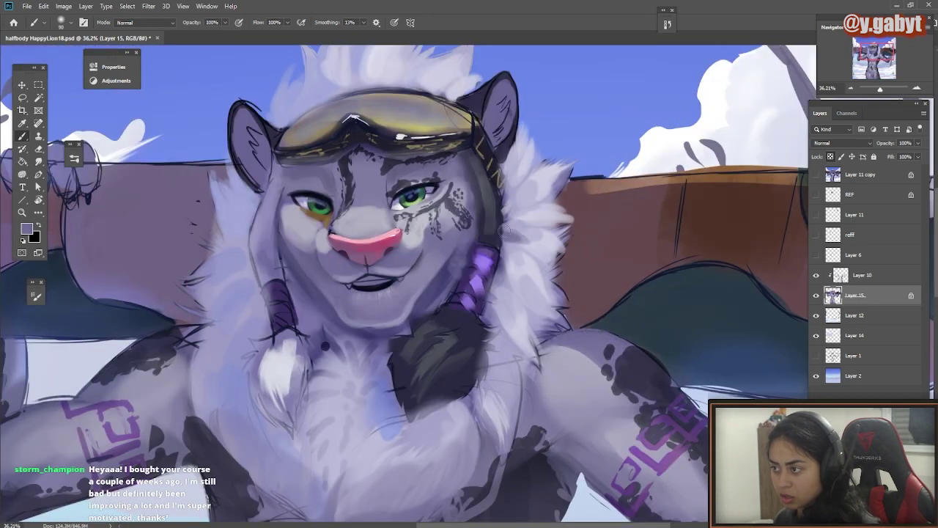
left_click_drag(504, 231, 513, 187)
left_click_drag(506, 251, 504, 282)
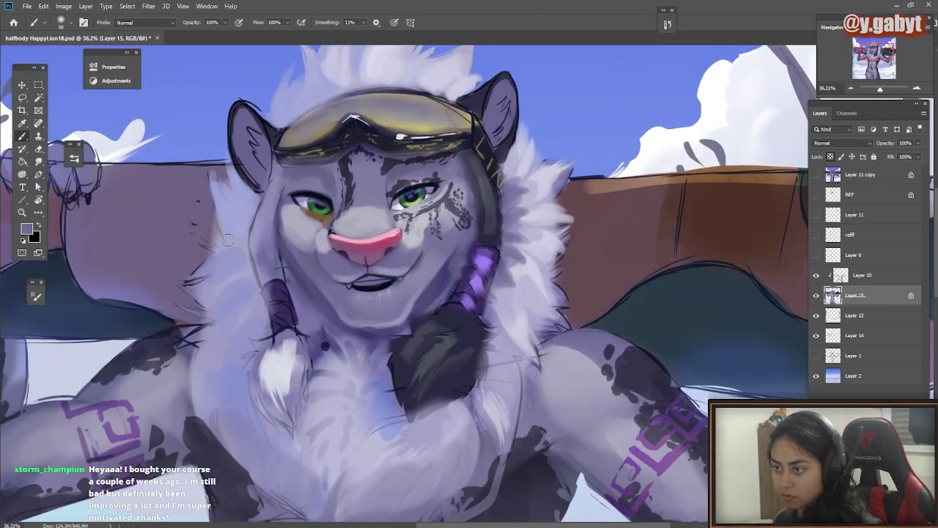
- Smudge the hair tuft above the goggles into pointed strands, raising the Smudge strength to 89%
scroll(677, 294, "down", 2)
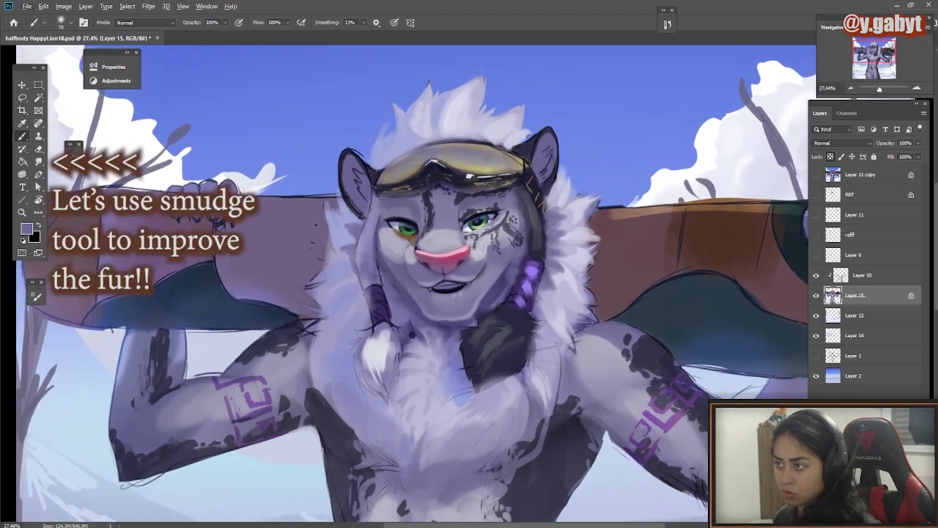
left_click(40, 162)
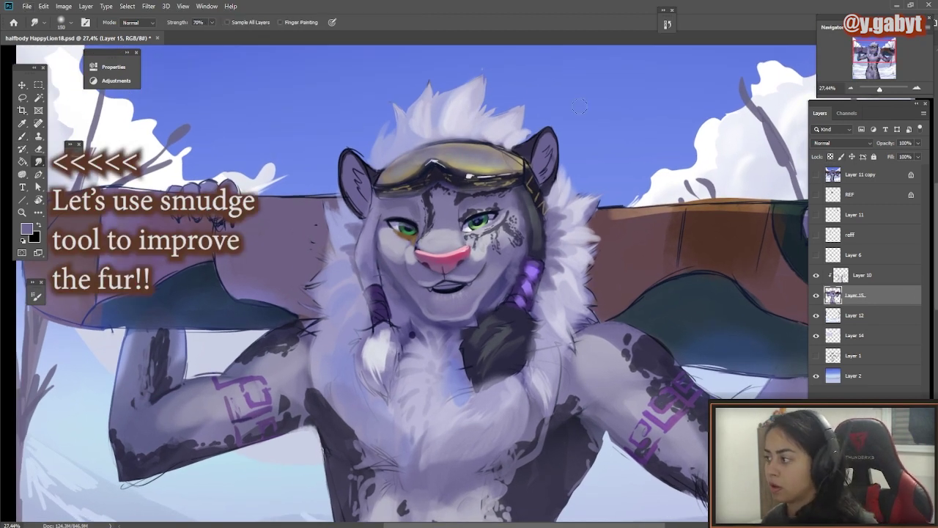
left_click_drag(466, 111, 466, 65)
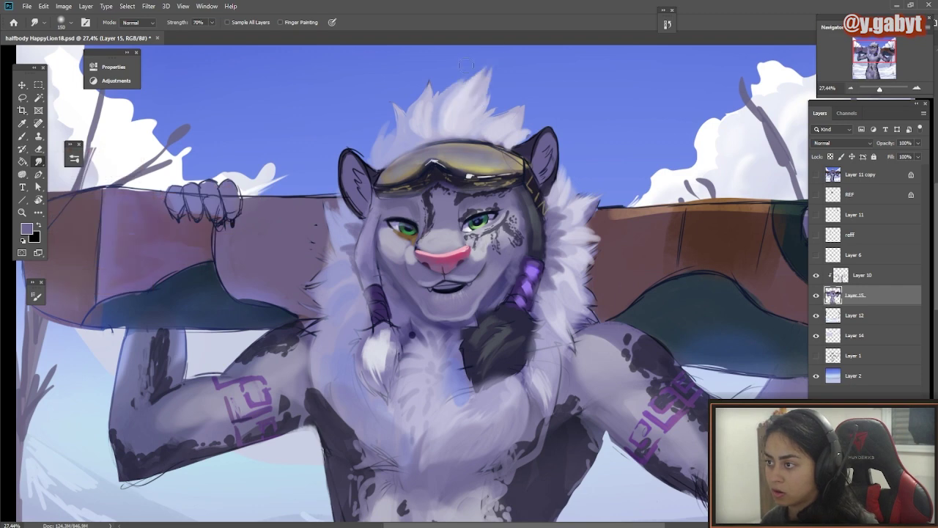
key("8")
key("9")
left_click_drag(393, 96, 402, 138)
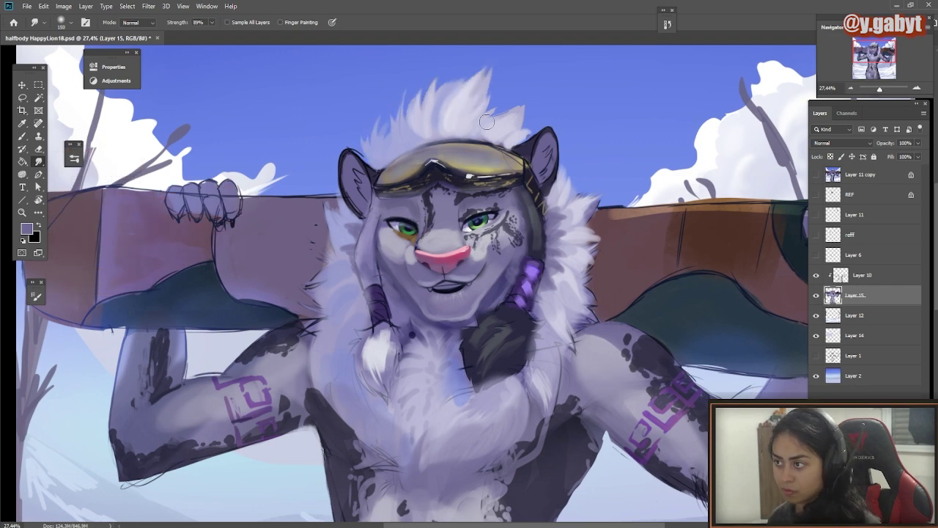
left_click_drag(487, 121, 511, 112)
- Smudge the mane's outer edge over the snowboard into sharp fur tips with a size 100 brush
left_click_drag(563, 186, 471, 183)
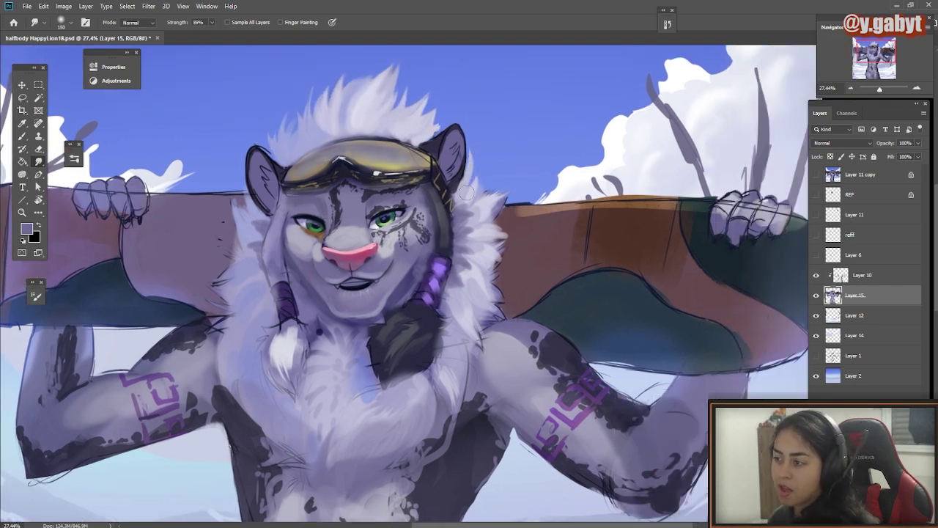
left_click_drag(460, 284, 418, 250)
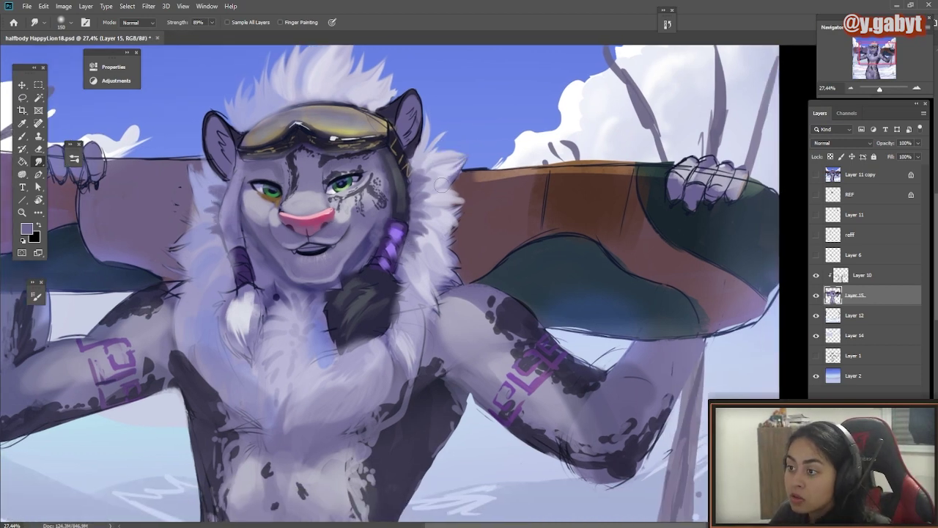
key("bracketleft")
key("bracketleft")
mouse_move(446, 208)
left_mouse_down()
mouse_move(461, 253)
mouse_move(464, 231)
left_mouse_up()
mouse_move(444, 242)
left_mouse_down()
mouse_move(481, 258)
mouse_move(444, 249)
mouse_move(458, 232)
left_mouse_up()
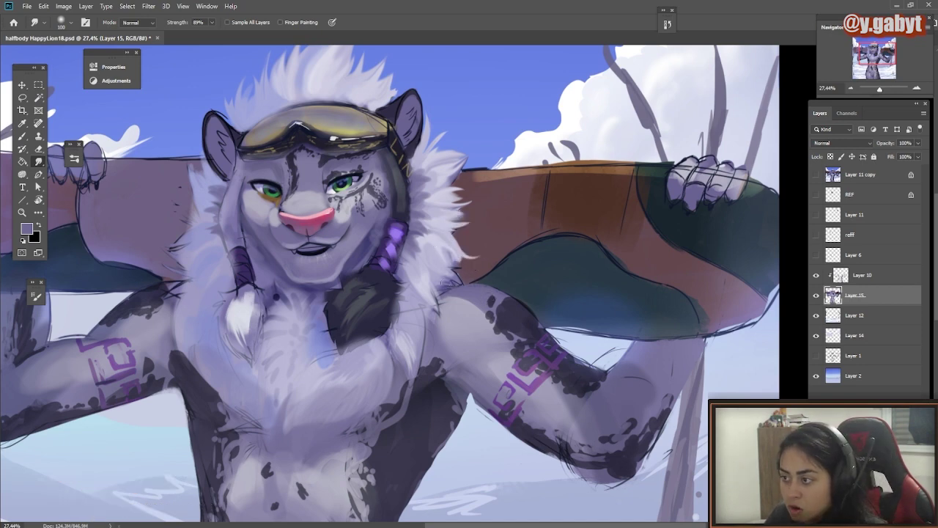
left_click_drag(448, 279, 460, 291)
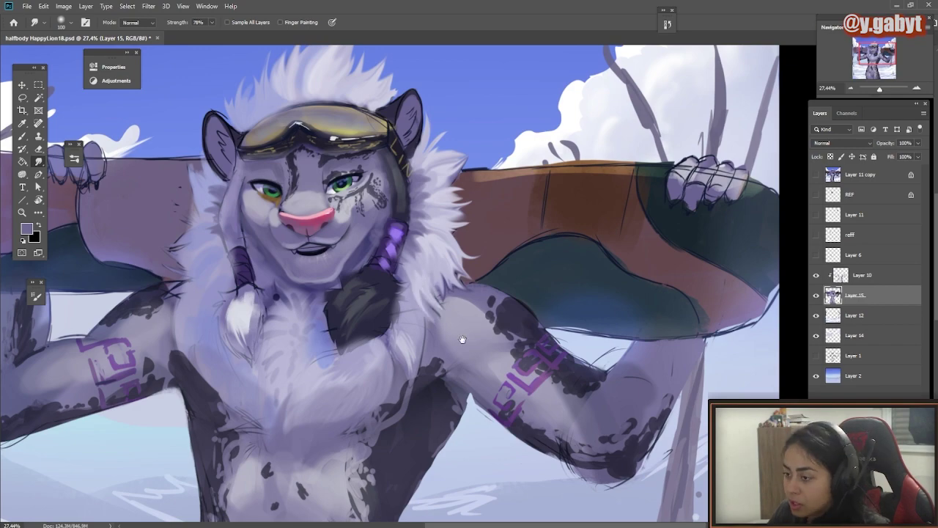
- Smudge the mane between the purple braid and the shoulder into finer strands at 78% strength
left_click_drag(462, 339, 369, 158)
left_click_drag(529, 253, 517, 322)
left_click_drag(639, 355, 494, 215)
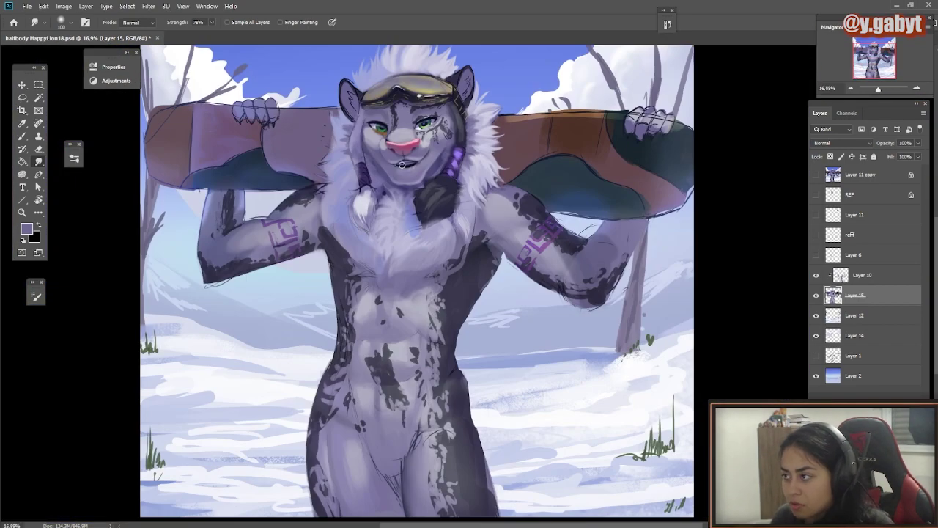
left_click_drag(401, 165, 477, 166)
left_click_drag(476, 166, 361, 263)
left_click_drag(443, 322, 375, 205)
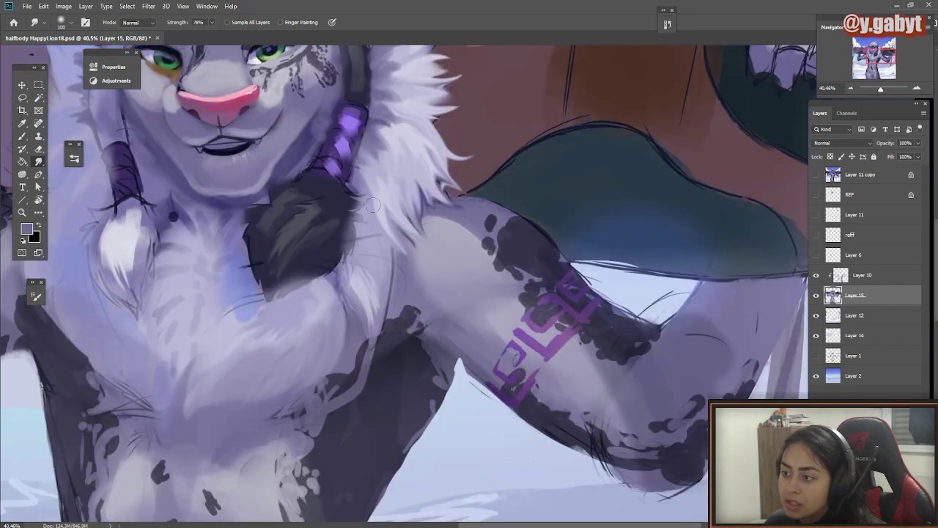
left_click_drag(385, 157, 394, 179)
mouse_move(390, 131)
left_mouse_down()
mouse_move(374, 166)
mouse_move(381, 152)
left_mouse_up()
mouse_move(387, 253)
left_mouse_down()
mouse_move(409, 181)
mouse_move(407, 247)
left_mouse_up()
- Smudge fur strands through the chest mane around and below the dark pompom
left_click_drag(389, 222, 388, 271)
left_click_drag(375, 213, 350, 254)
left_click_drag(327, 236, 309, 277)
mouse_move(294, 242)
left_mouse_down()
mouse_move(283, 278)
mouse_move(237, 317)
left_mouse_up()
mouse_move(268, 259)
left_mouse_down()
mouse_move(150, 258)
mouse_move(239, 259)
left_mouse_up()
- Smudge the dark markings on Layer 10 along the mane's lower edge, and return to Layer 15
left_click(863, 276)
left_click_drag(352, 289, 323, 314)
left_click_drag(355, 266, 350, 290)
left_click(857, 296)
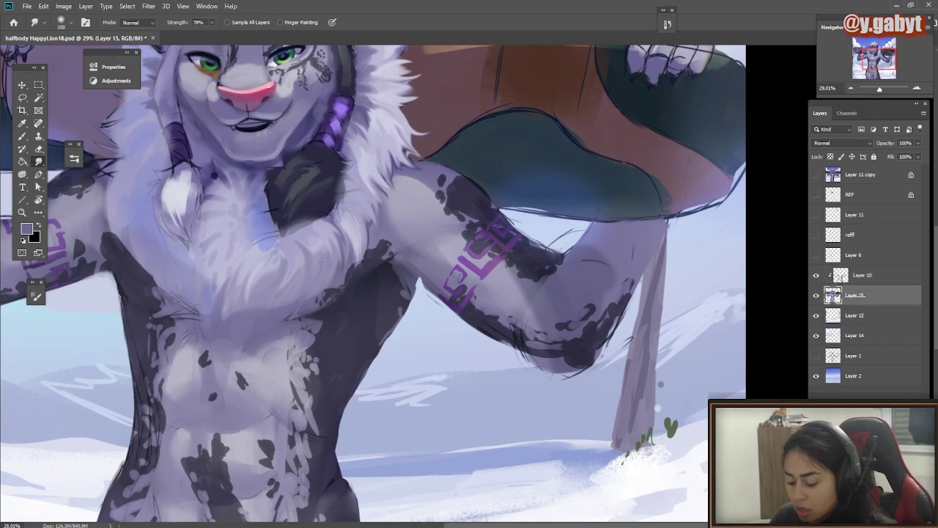
- Brush over the chest mane's shoulder-side edge, sample its light lavender and save the document
key("b")
mouse_move(363, 212)
left_mouse_down()
mouse_move(355, 253)
mouse_move(257, 248)
mouse_move(294, 247)
left_mouse_up()
left_click(355, 196, "alt")
key("ctrl+s")
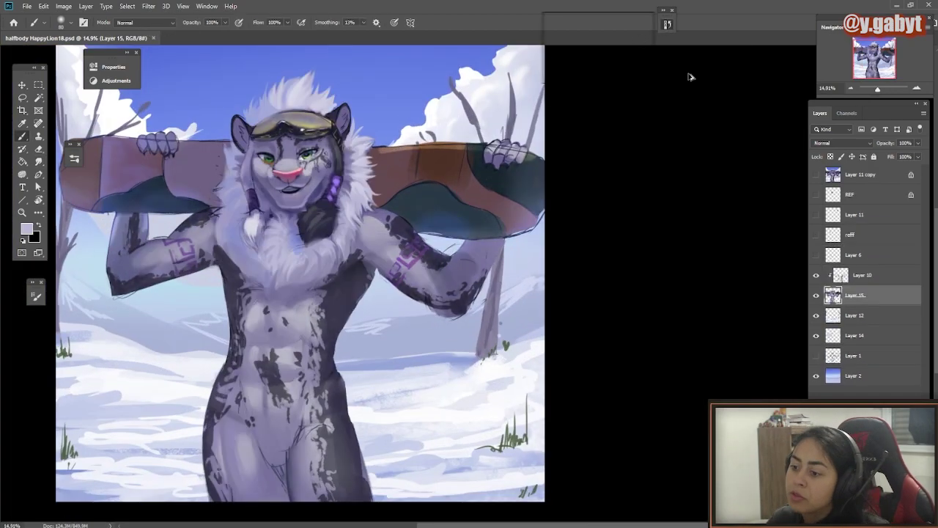
- Toggle Layer 11 copy for comparison and duplicate the Multiply markings layer, Layer 10
key("e")
scroll(255, 414, "down", 2)
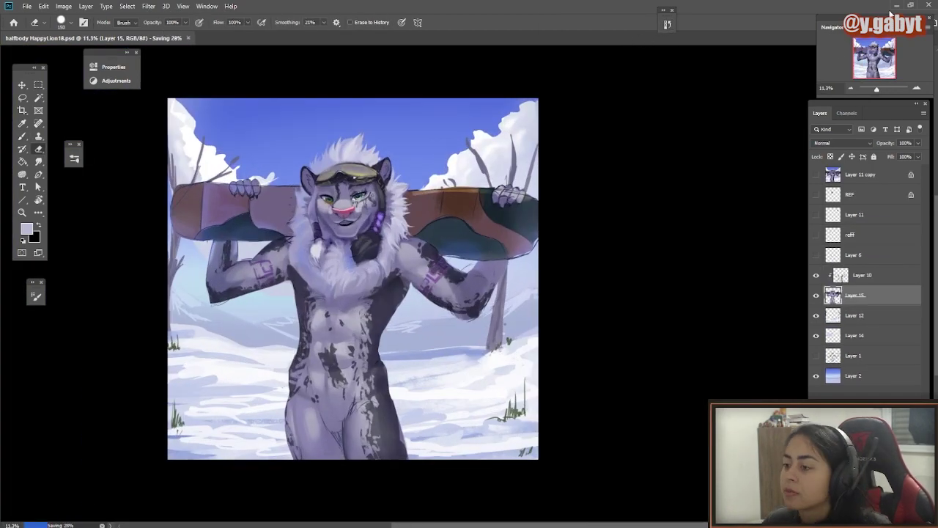
left_click(817, 175)
left_click(818, 175)
left_click(864, 276)
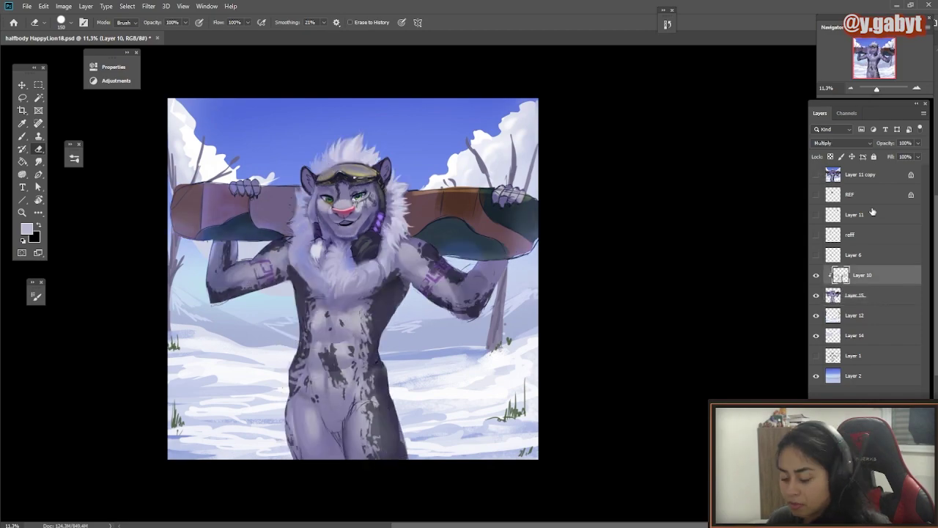
key("ctrl+j")
- Open Layer 15 in Liquify and push the center of the goggles into shape with a size 600 brush
left_click_drag(567, 261, 551, 257)
scroll(552, 257, "up", 4)
scroll(548, 234, "down", 2)
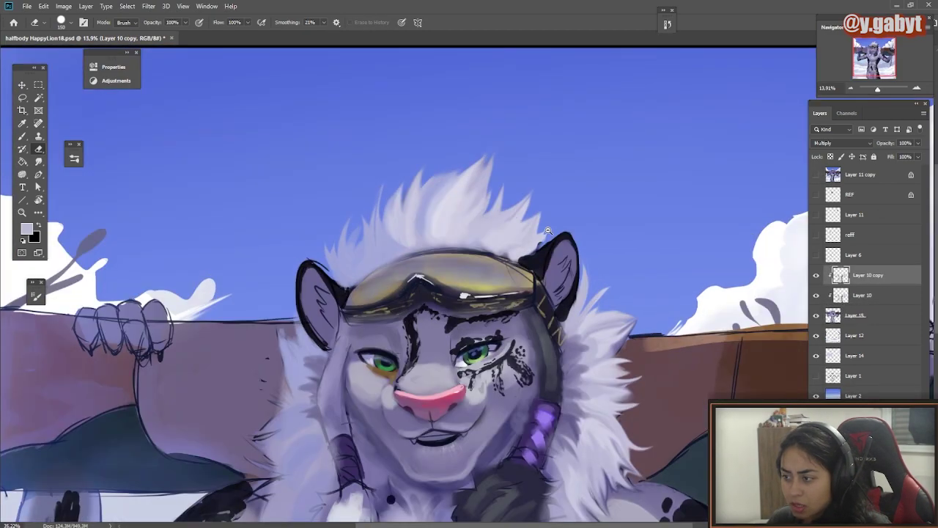
scroll(468, 229, "up", 2)
left_click(452, 305, "ctrl")
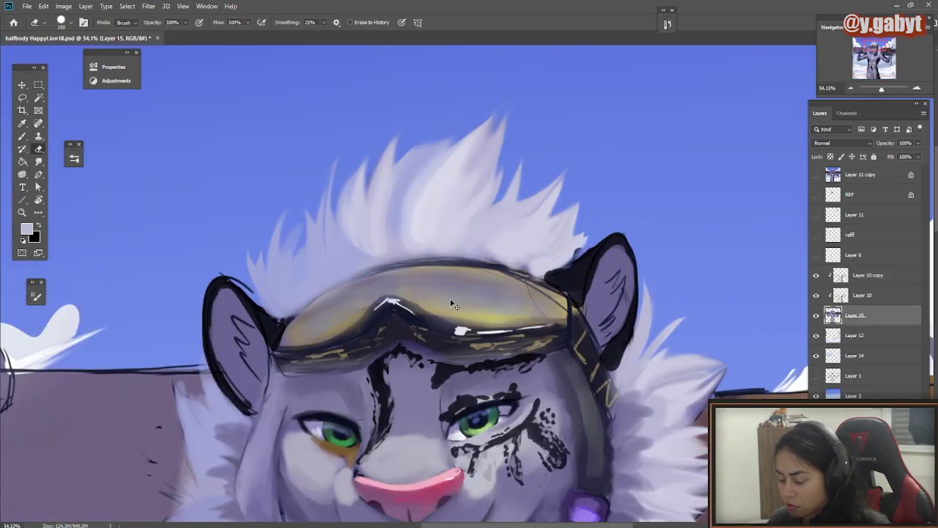
key("shift+ctrl+x")
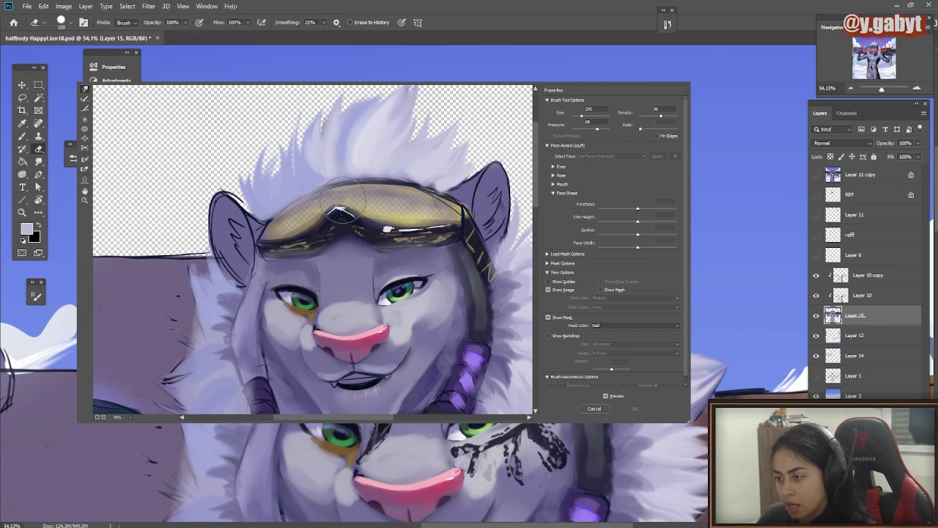
key("bracketright")
key("bracketright")
key("bracketright")
key("bracketright")
key("bracketright")
left_click_drag(343, 214, 346, 212)
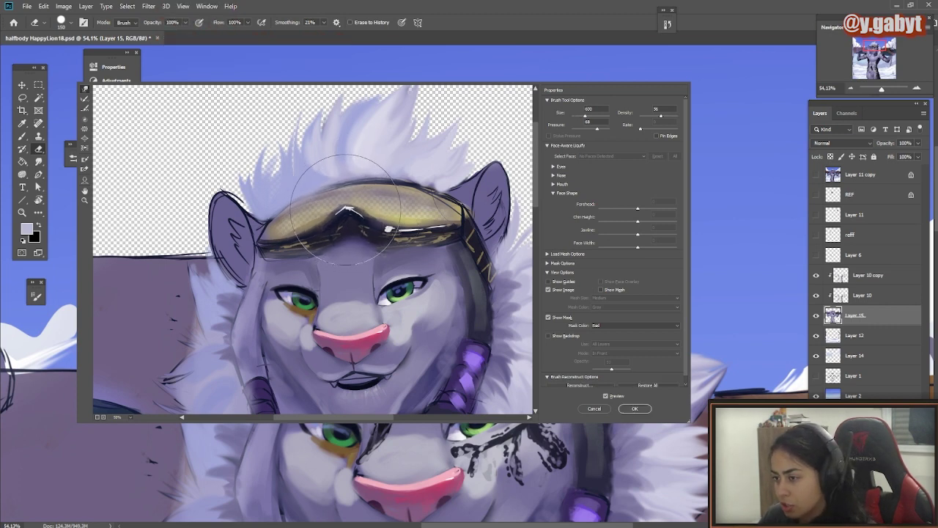
- Warp the goggles' side toward the ear with a size 400 Liquify brush and apply the filter
key("bracketleft")
key("bracketleft")
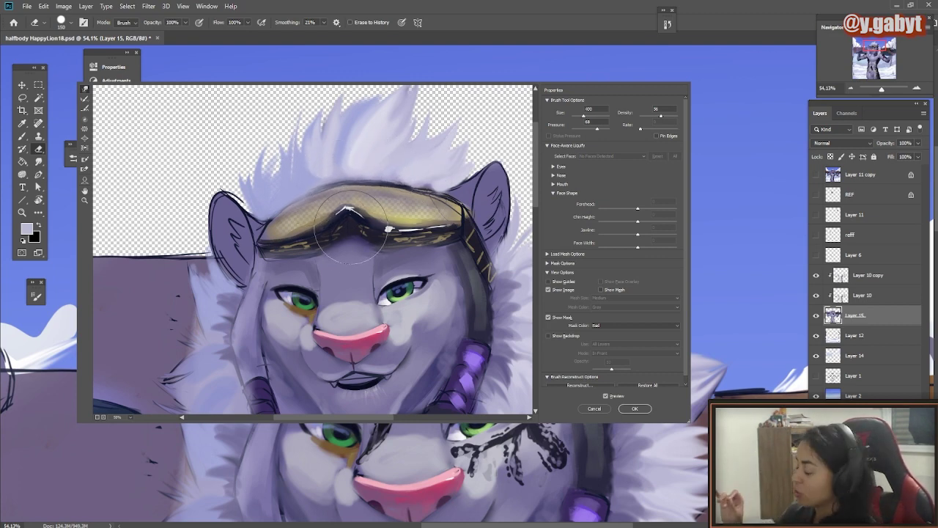
left_click_drag(337, 215, 270, 233)
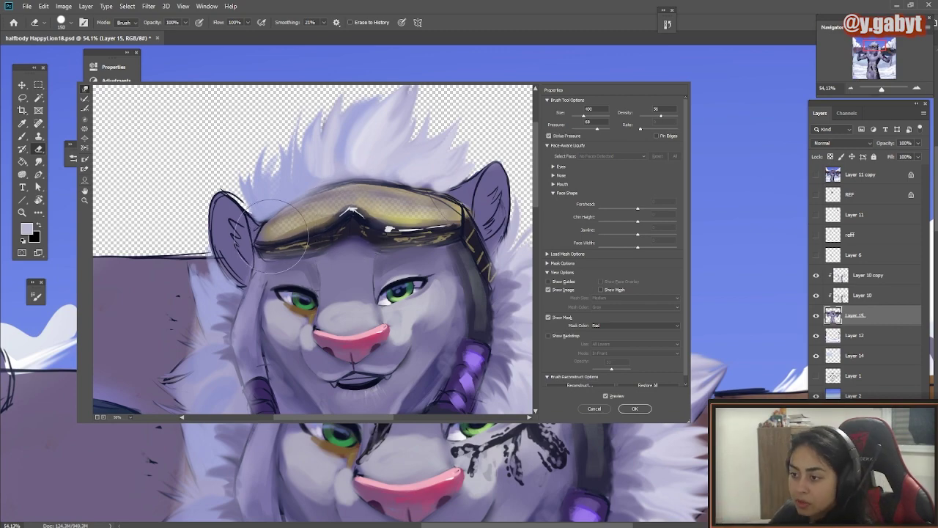
left_click(635, 408)
- Erase parts of Layer 10 copy along the torso and hips with a soft eraser up to size 700
key("b")
scroll(502, 220, "down", 4)
scroll(520, 172, "down", 8)
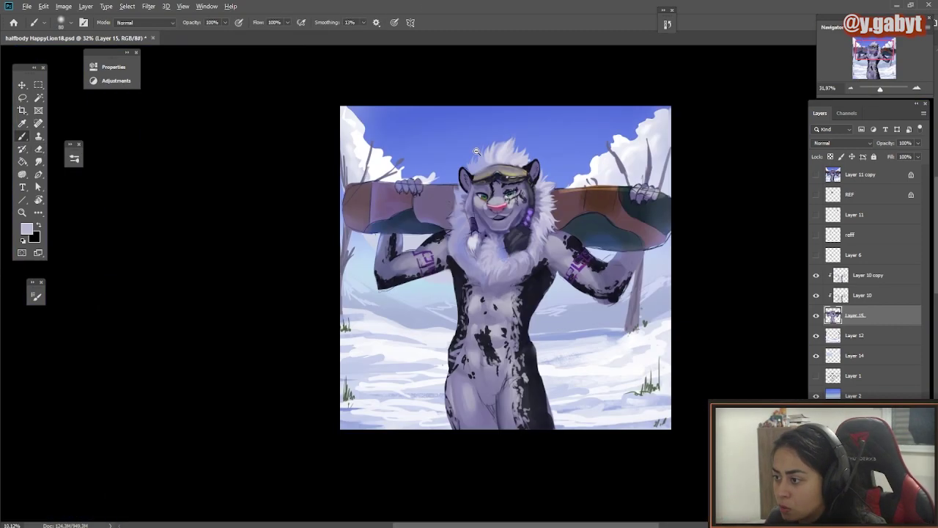
scroll(546, 352, "up", 5)
left_click(824, 281)
key("e")
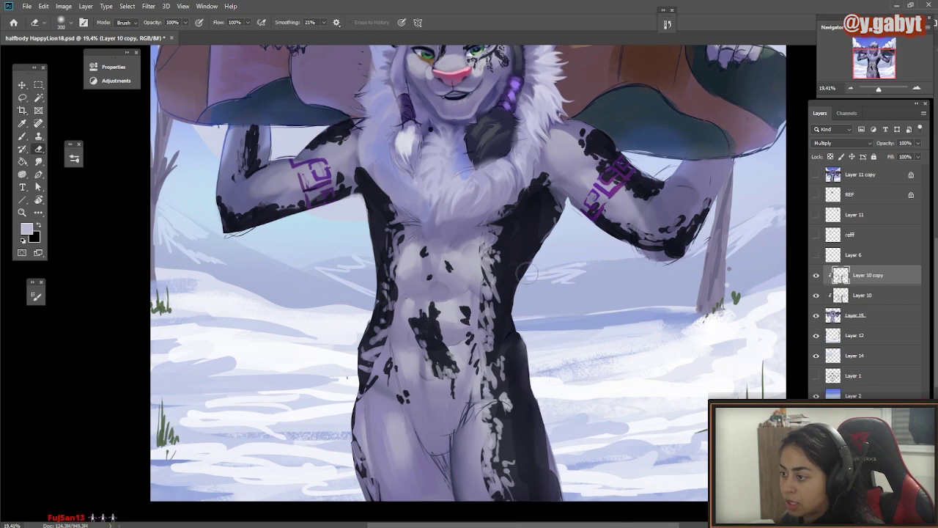
left_click_drag(547, 253, 529, 324)
left_click_drag(345, 293, 344, 444)
left_click_drag(220, 336, 286, 311)
left_click_drag(527, 463, 501, 335)
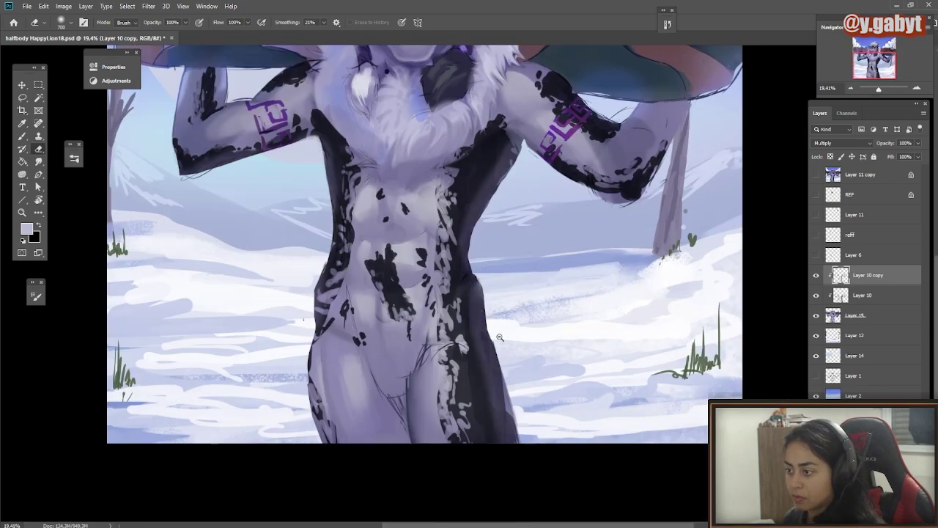
scroll(473, 260, "down", 2)
left_click_drag(465, 253, 459, 323)
- Merge Layer 10 copy down into Layer 10 and select Layer 15 with the Brush tool active
left_click(863, 290, "ctrl")
key("ctrl+e")
key("b")
scroll(444, 215, "up", 5)
left_click(857, 295)
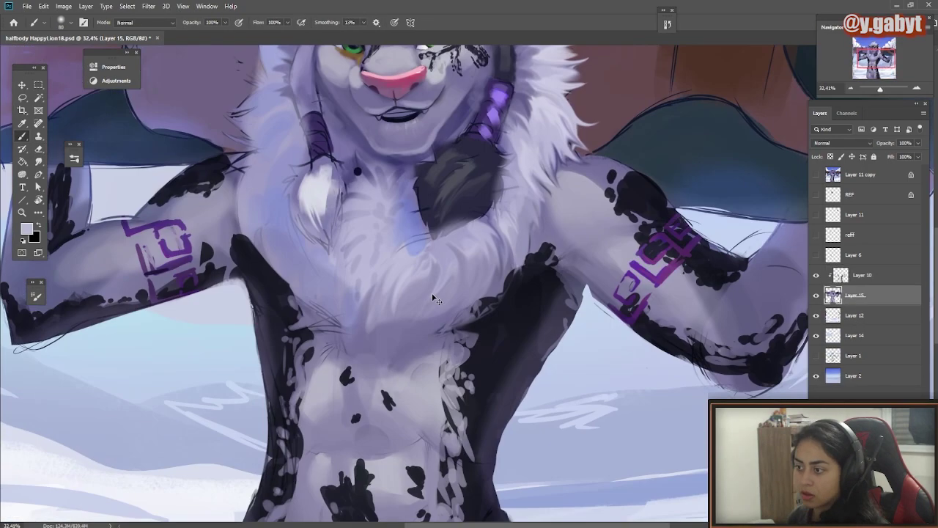
- Smudge the dark tuft below the purple braid wrap into soft fur strands that overlap the chest mane
key("r")
left_click_drag(492, 277, 526, 209)
mouse_move(507, 262)
left_mouse_down()
mouse_move(489, 220)
mouse_move(470, 283)
left_mouse_up()
mouse_move(484, 223)
left_mouse_down()
mouse_move(450, 280)
mouse_move(404, 312)
left_mouse_up()
mouse_move(406, 292)
left_mouse_down()
mouse_move(408, 222)
mouse_move(473, 287)
left_mouse_up()
scroll(448, 260, "up", 1)
- Paint the braid between the goggles and the purple wrap black with a sampled dark colour
key("b")
left_click(471, 248, "alt")
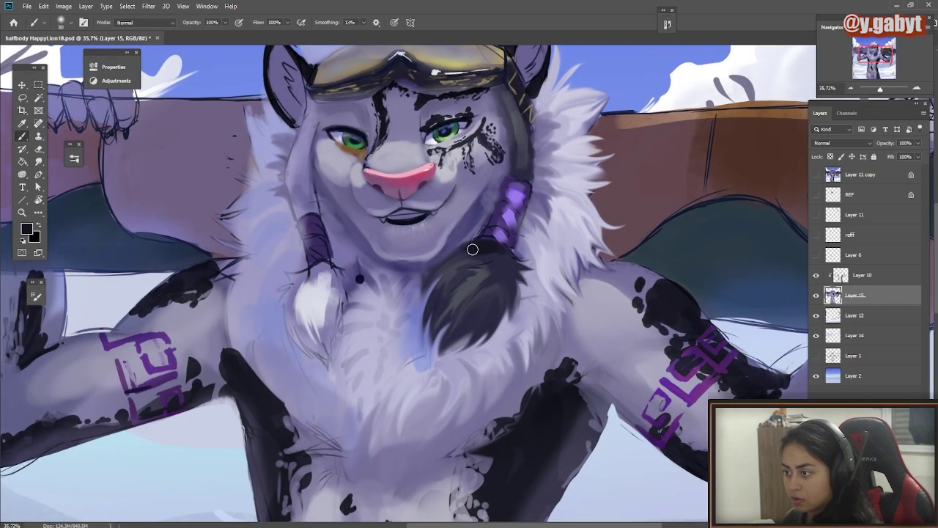
left_click_drag(471, 247, 493, 252)
left_click_drag(518, 156, 480, 235)
mouse_move(511, 134)
left_mouse_down()
mouse_move(469, 256)
mouse_move(505, 220)
mouse_move(499, 271)
left_mouse_up()
scroll(419, 295, "up", 1)
left_click_drag(469, 197, 480, 241)
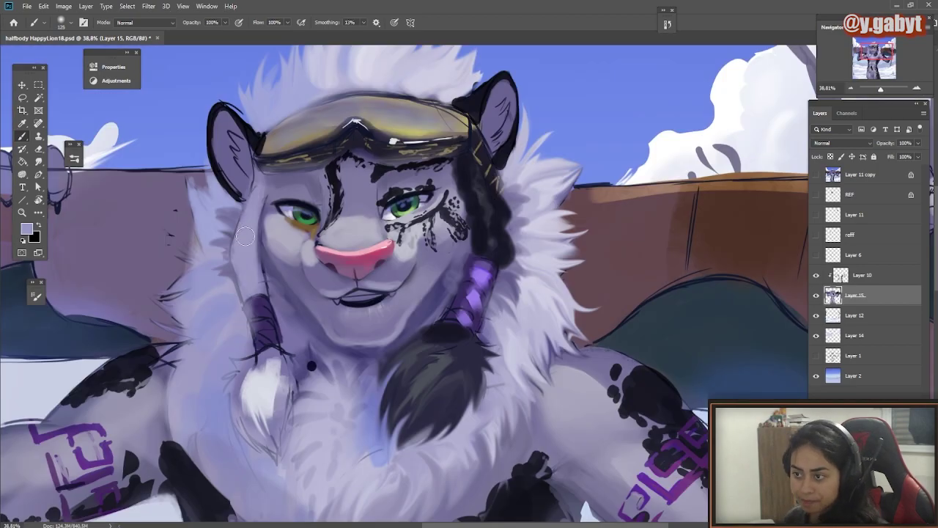
- Paint over the sketch lines along the light braid and neighbouring mane edge with a sampled lavender fur tone
scroll(253, 194, "down", 2)
scroll(257, 200, "up", 2)
left_click(254, 204, "alt")
left_click_drag(192, 229, 204, 282)
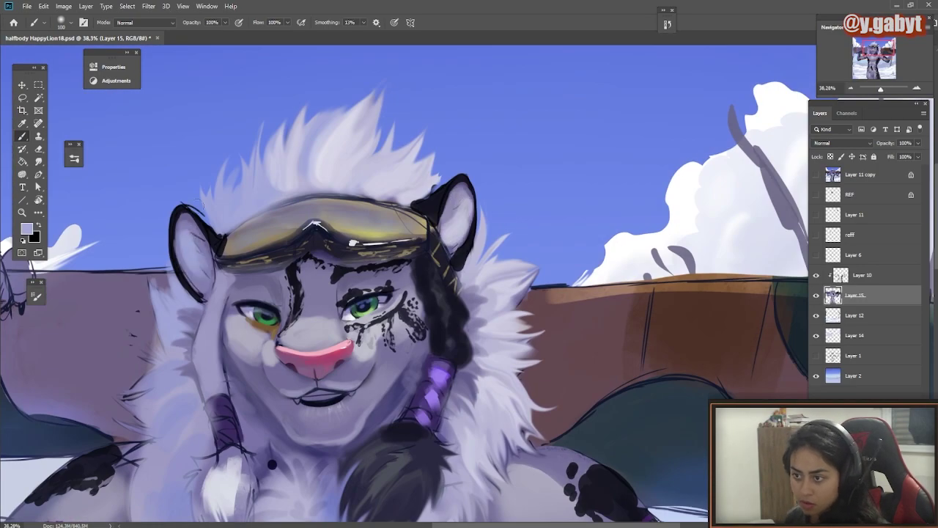
scroll(262, 251, "down", 3)
scroll(319, 272, "up", 4)
- Refine the shading around the eyes, nose bridge and muzzle with sampled face tones
left_click_drag(318, 272, 693, 129)
left_click_drag(674, 202, 451, 239)
mouse_move(469, 231)
left_mouse_down()
mouse_move(430, 248)
mouse_move(446, 260)
left_mouse_up()
left_click(507, 252, "alt")
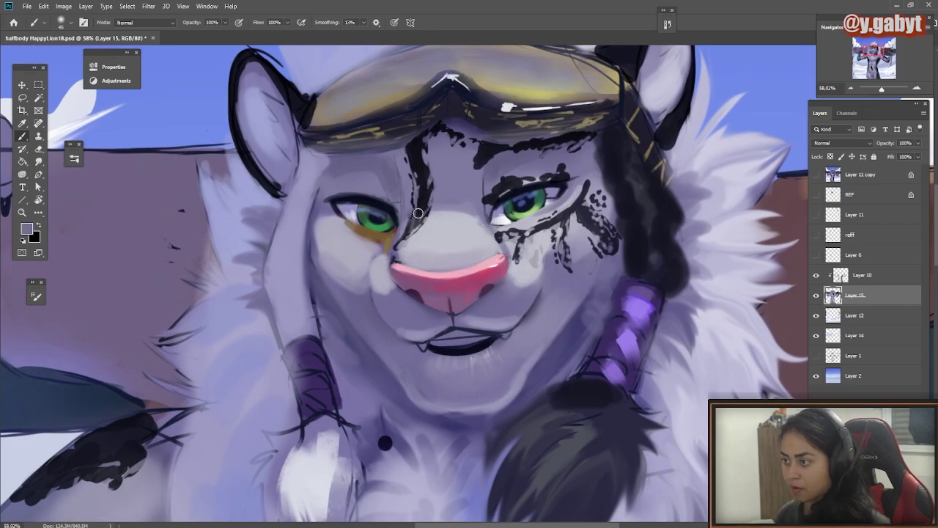
scroll(440, 239, "down", 1)
left_click_drag(347, 235, 364, 263)
scroll(410, 245, "down", 12)
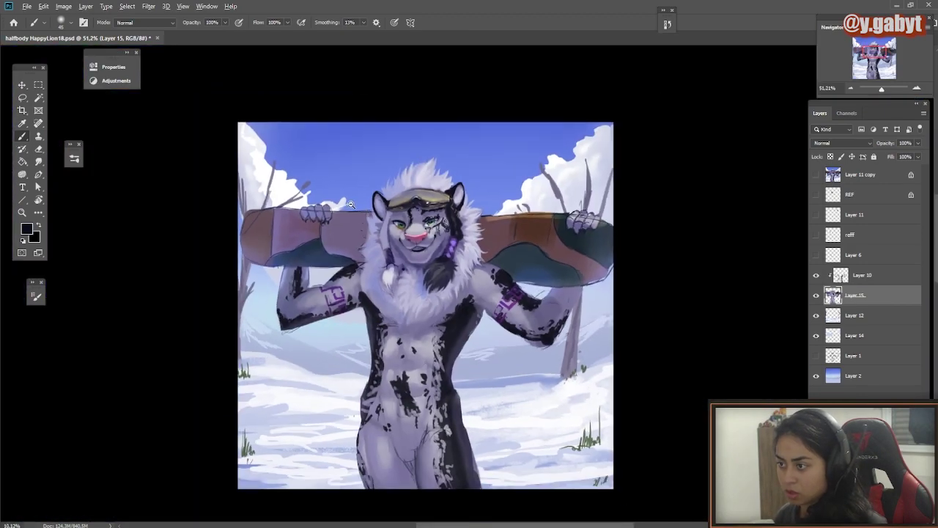
- Paint dark upturned corners at both ends of the lion's smile
scroll(414, 240, "up", 12)
left_click(490, 236, "alt")
scroll(469, 242, "down", 10)
scroll(425, 219, "up", 9)
scroll(470, 264, "down", 6)
scroll(513, 220, "up", 2)
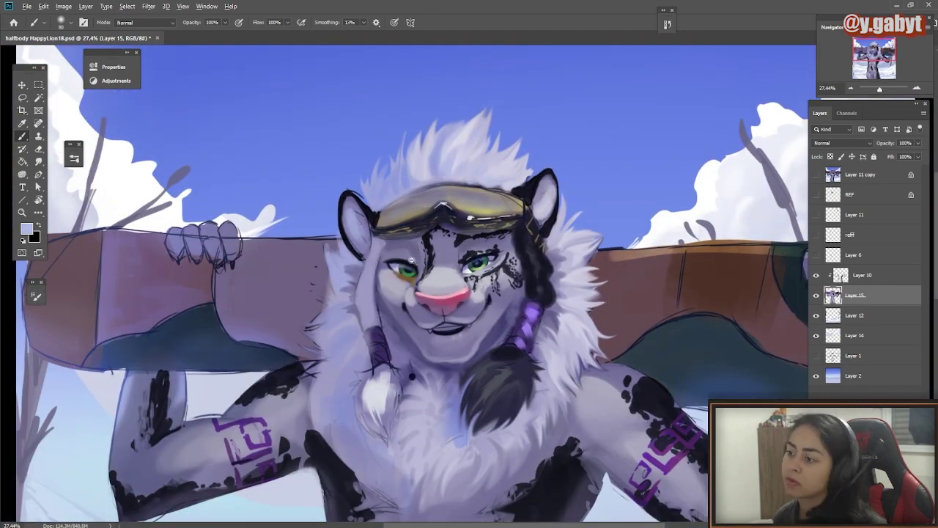
scroll(412, 259, "down", 2)
scroll(371, 152, "up", 2)
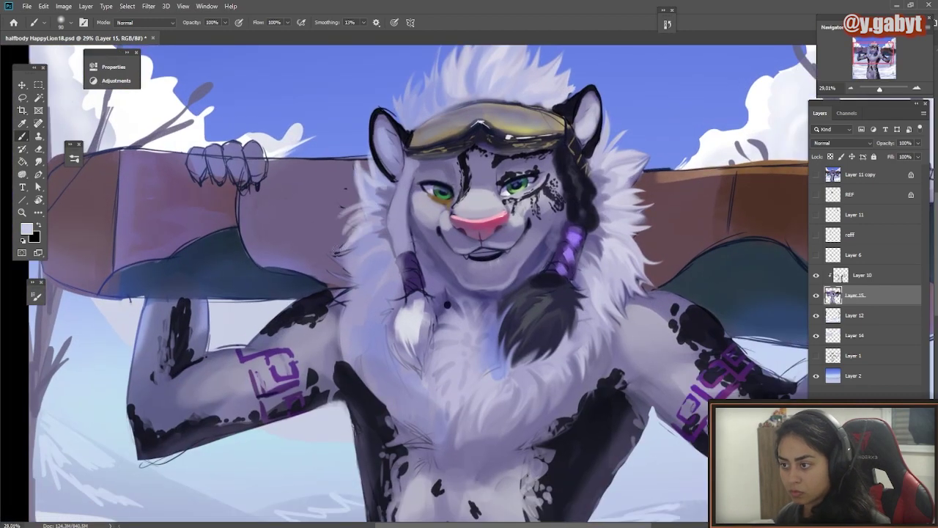
scroll(364, 337, "down", 2)
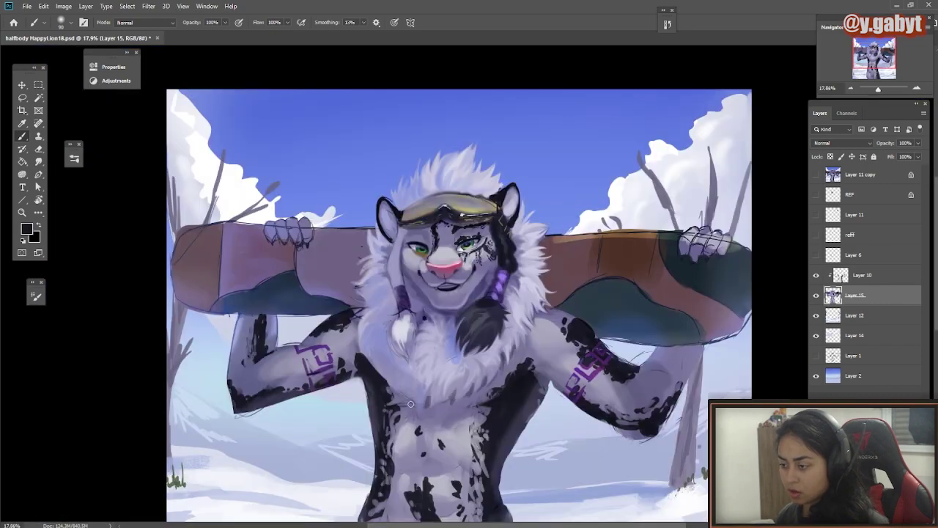
- Add sampled blue tones to the mane beside the white tuft and to the dark tuft with a size 175 brush
scroll(410, 404, "down", 1)
scroll(471, 274, "up", 2)
left_click(471, 274, "alt")
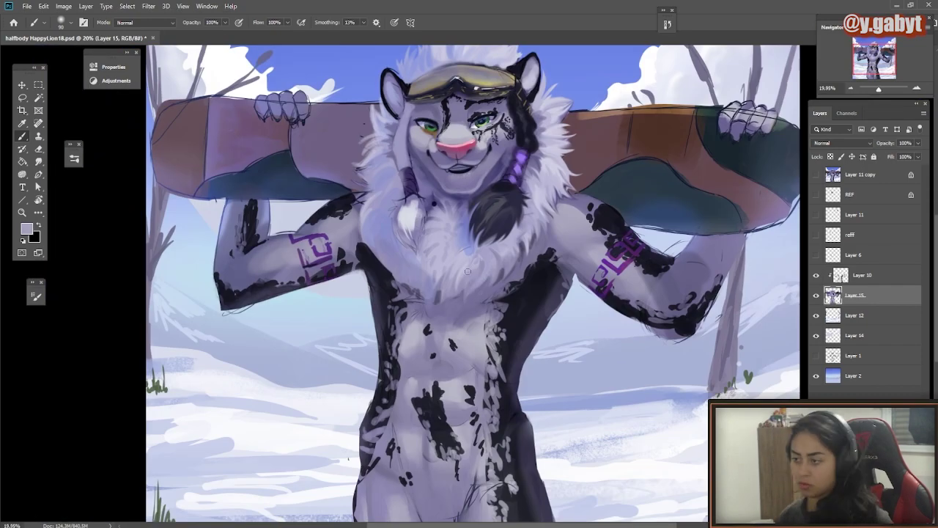
scroll(467, 271, "down", 2)
scroll(484, 105, "up", 1)
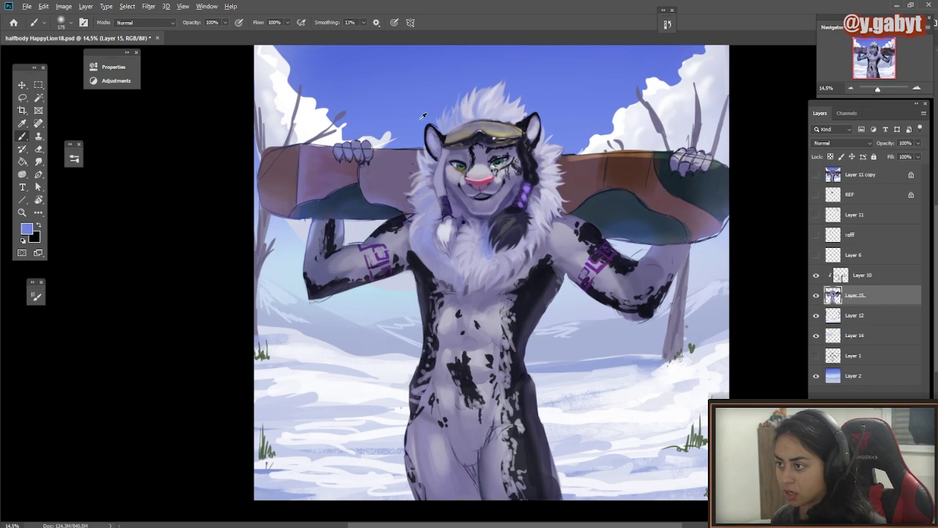
left_click_drag(443, 270, 445, 223)
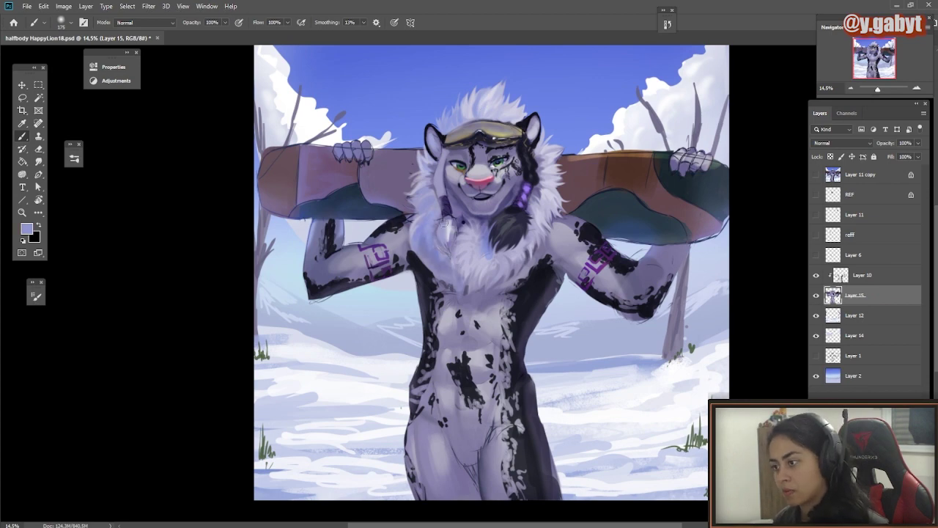
left_click_drag(515, 220, 506, 229)
left_click(503, 224, "alt")
scroll(492, 183, "up", 3)
- Reduce the brush to size 80 and refine the blue highlights on the dark braid and tuft with sampled colours
key("bracketleft")
key("bracketleft")
key("bracketleft")
key("bracketleft")
key("bracketleft")
left_click(462, 288, "alt")
left_click_drag(490, 292, 428, 284)
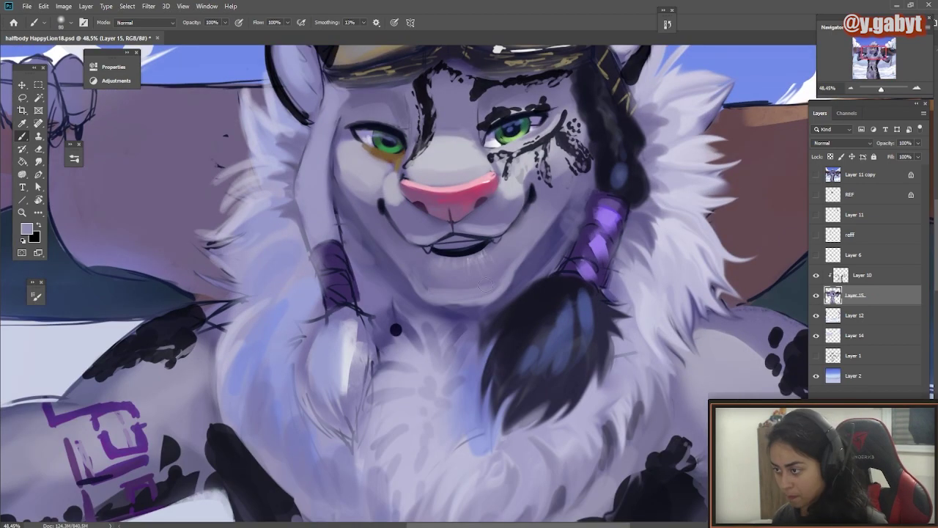
left_click(470, 252, "alt")
left_click_drag(469, 255, 449, 264)
left_click(451, 262, "alt")
scroll(451, 262, "down", 3)
scroll(535, 207, "up", 2)
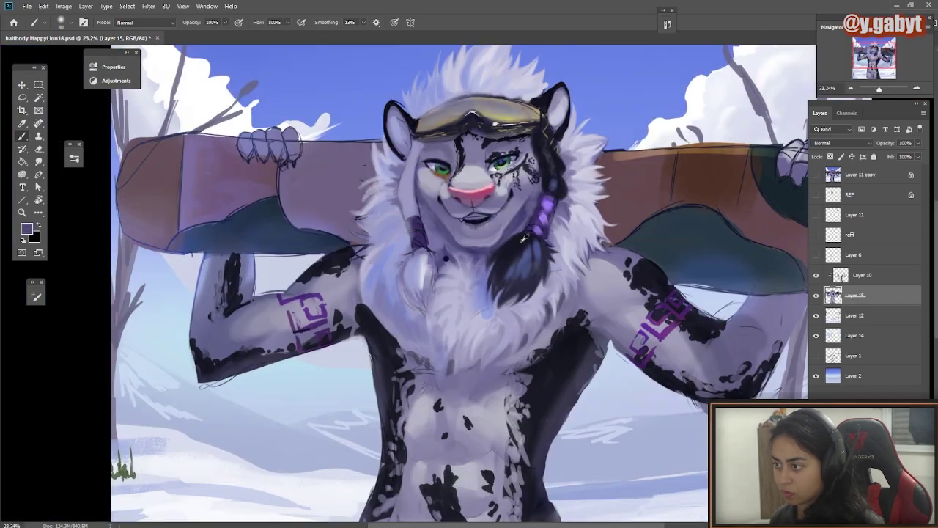
scroll(444, 234, "down", 2)
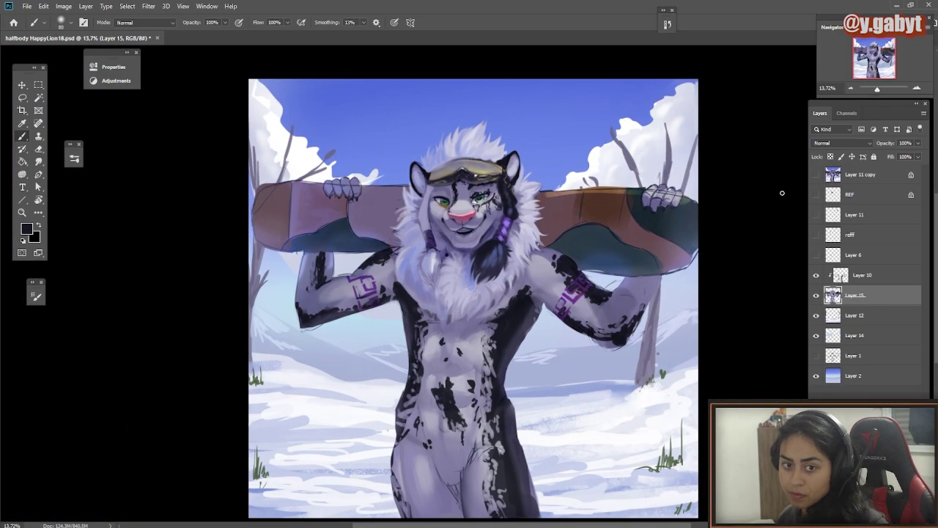
- Lightly erase Layer 10 over the face with a size 400 eraser at 20% opacity
left_click_drag(512, 181, 628, 184)
left_click(862, 275)
key("e")
left_click_drag(430, 266, 322, 313)
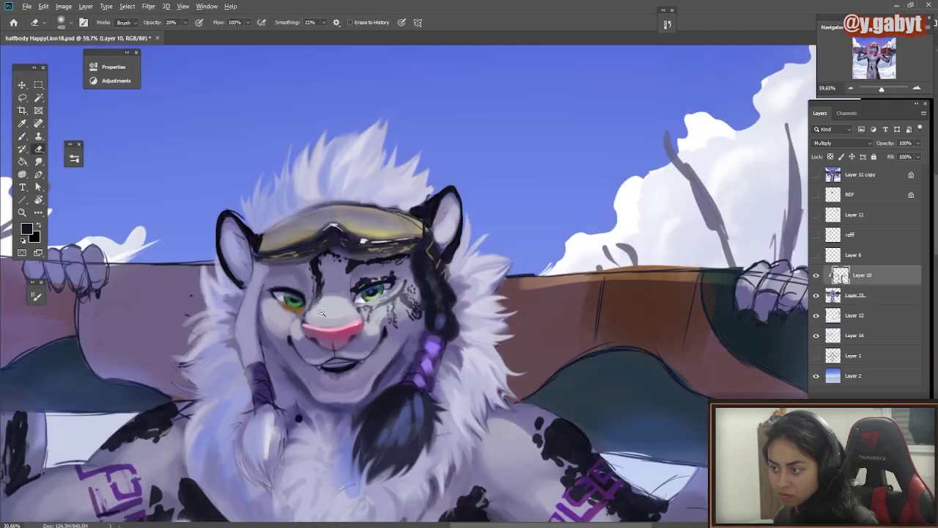
scroll(320, 313, "down", 2)
scroll(381, 200, "down", 3)
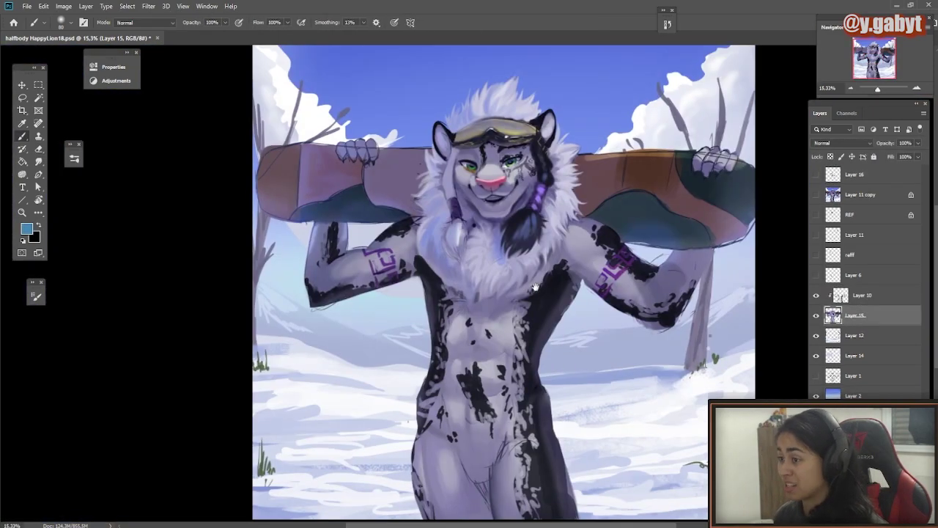
- Open Curves on Layer 15 and adjust the Blue channel's shadow, midtone and highlight points
key("i")
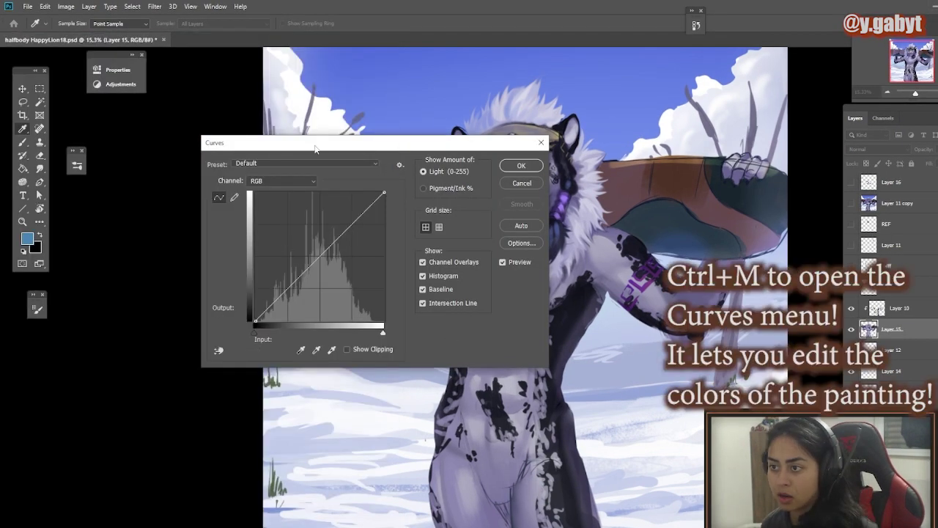
left_click_drag(305, 137, 253, 140)
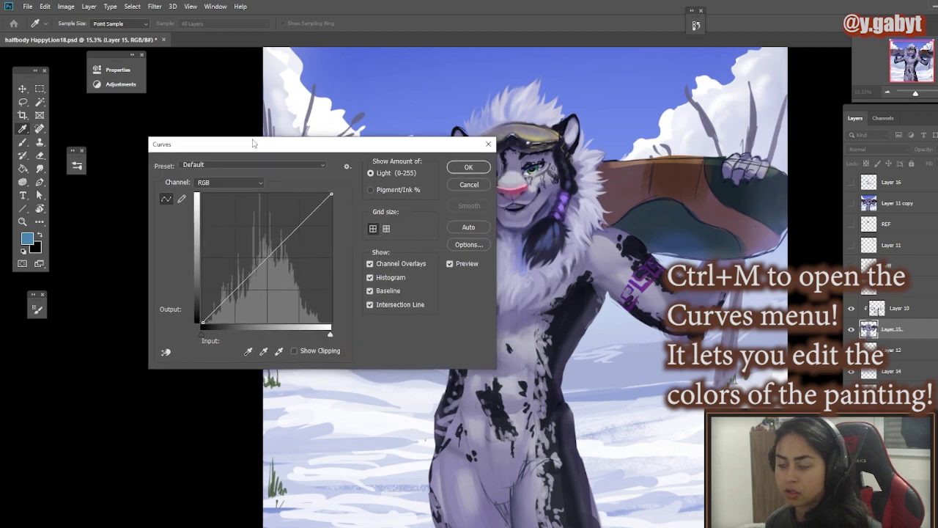
left_click(212, 183)
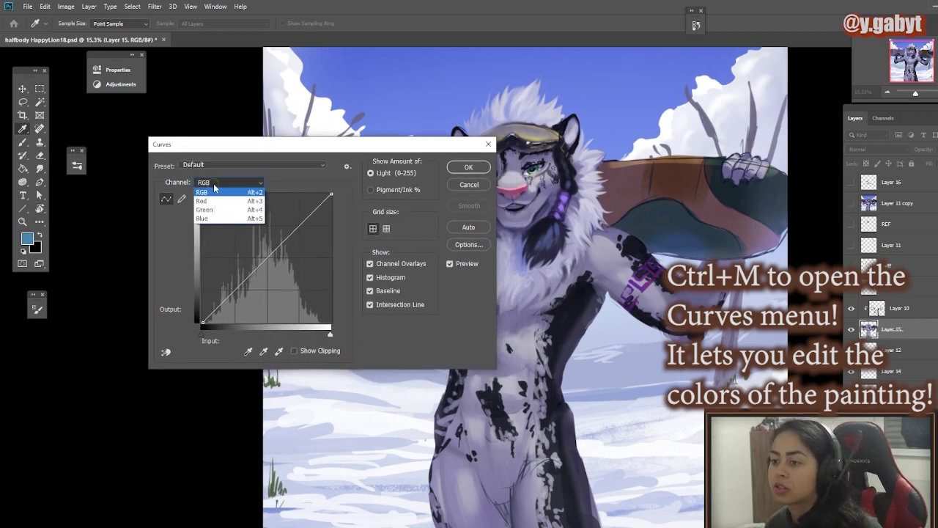
left_click(230, 219)
left_click(268, 258)
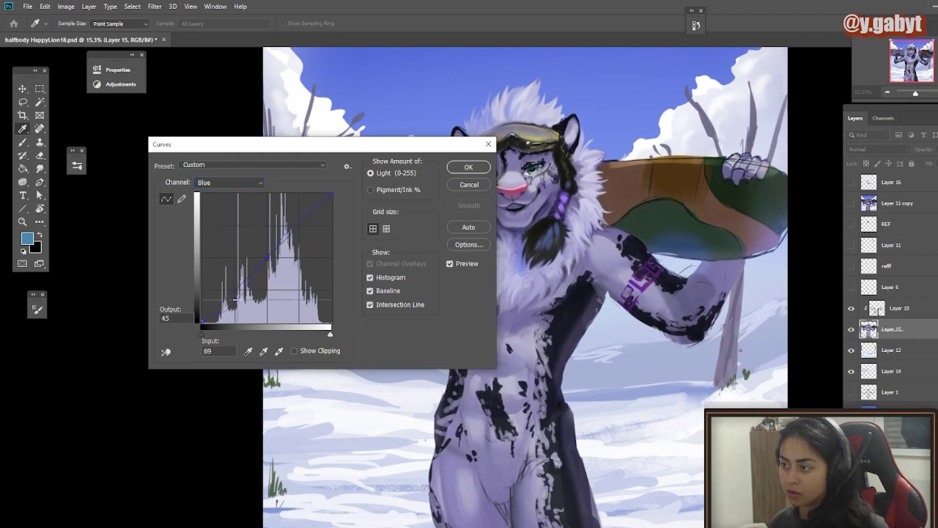
left_click_drag(236, 300, 241, 313)
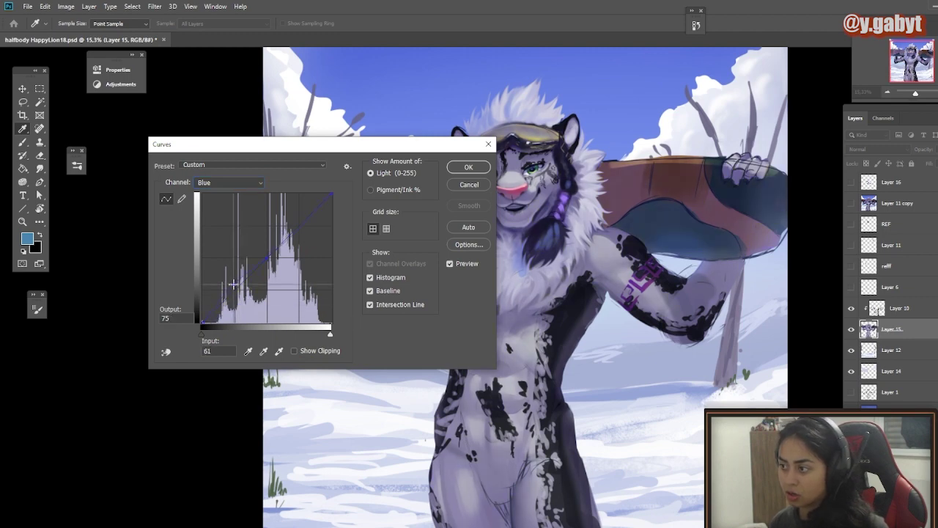
mouse_move(231, 274)
left_mouse_down()
mouse_move(228, 260)
mouse_move(235, 286)
left_mouse_up()
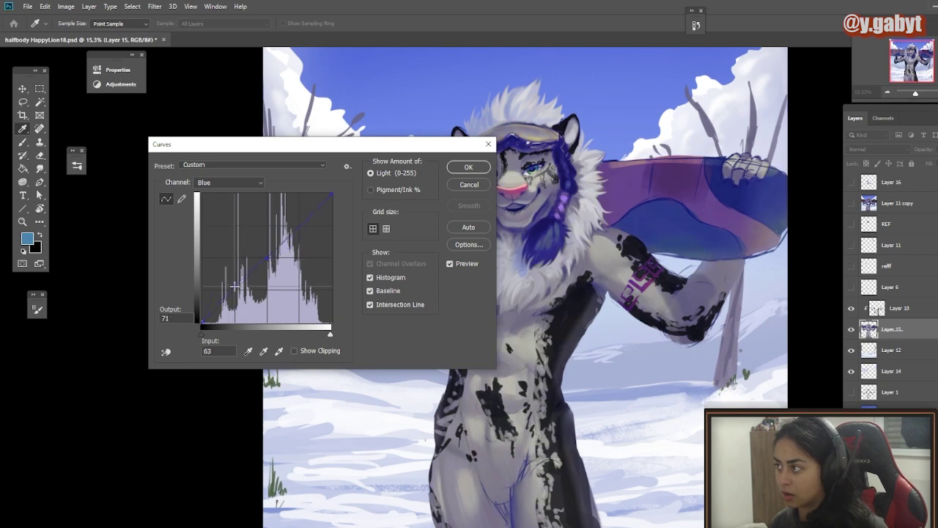
left_click_drag(366, 143, 270, 78)
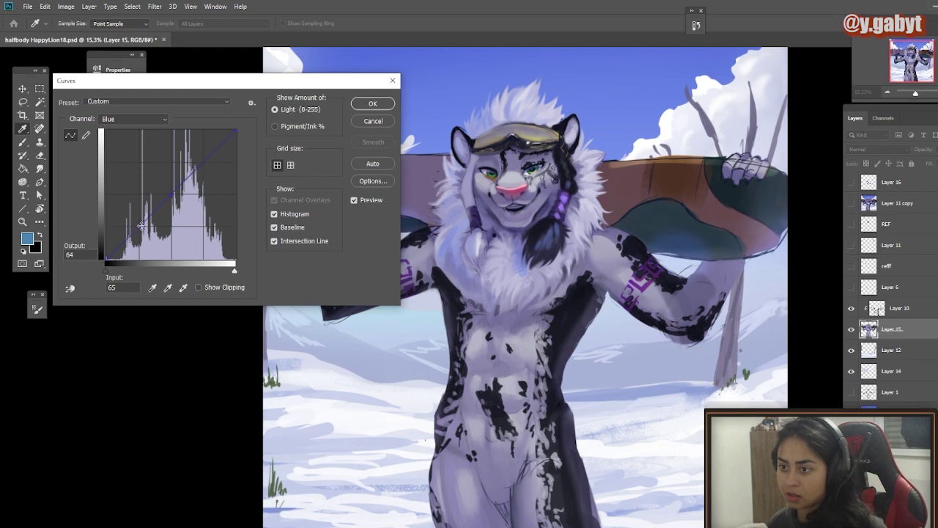
left_click_drag(146, 247, 173, 192)
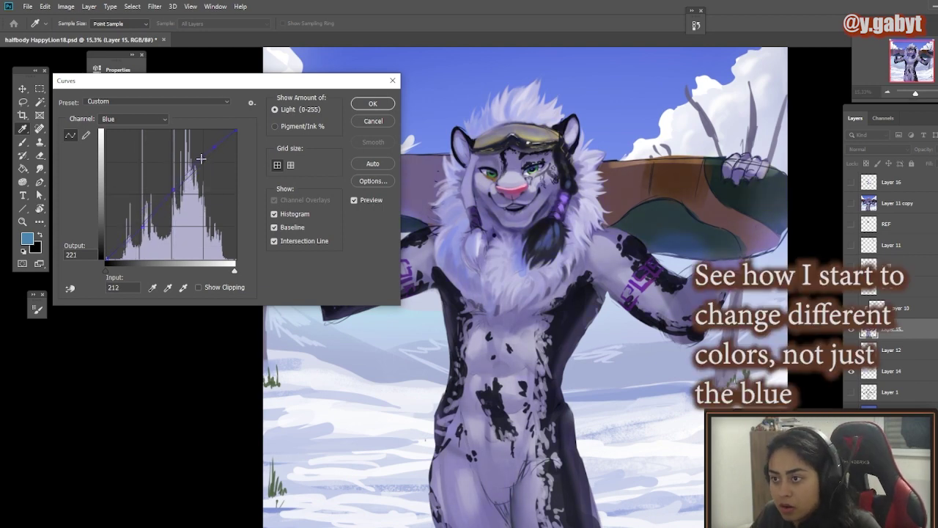
- Adjust the Green channel's curve at its midtone, highlight and shadow points
key("alt+4")
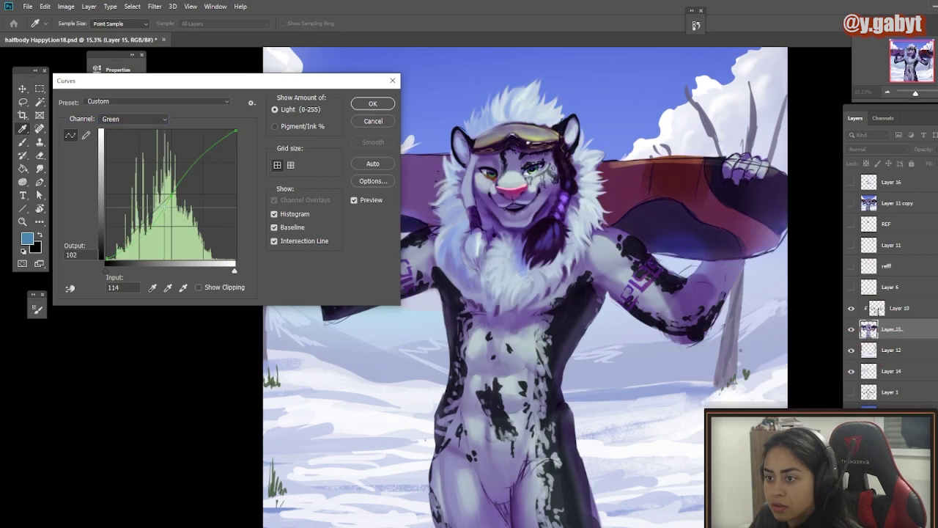
left_click_drag(171, 192, 173, 194)
left_click_drag(205, 162, 206, 161)
mouse_move(189, 176)
left_mouse_down()
mouse_move(189, 167)
mouse_move(192, 175)
left_mouse_up()
left_click_drag(206, 160, 203, 158)
left_click_drag(132, 233, 124, 237)
- Adjust the Red channel's highlight, shadow and midtone points and apply the Curves correction
left_click(134, 119)
left_click(118, 125)
left_click(134, 119)
left_click(117, 133)
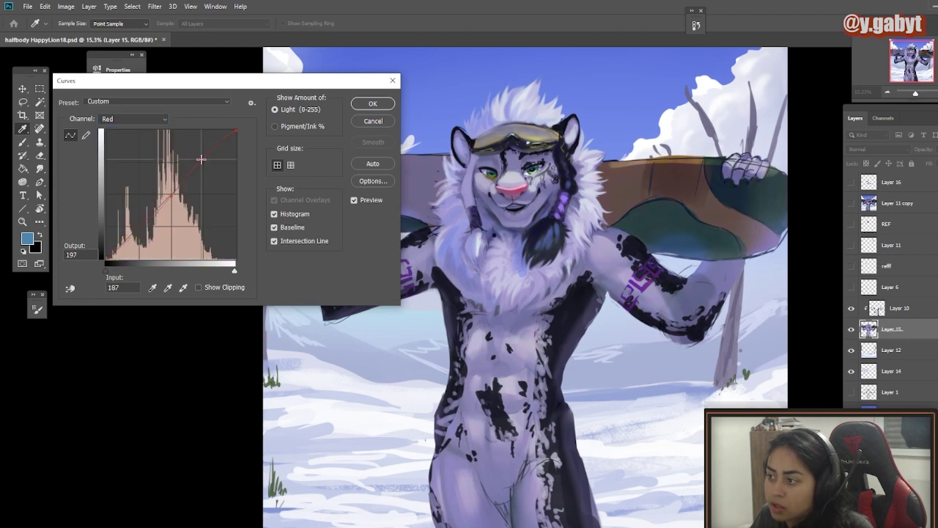
left_click_drag(205, 161, 203, 162)
mouse_move(140, 226)
left_mouse_down()
mouse_move(134, 221)
mouse_move(132, 236)
left_mouse_up()
left_click_drag(150, 221, 171, 194)
left_click(355, 105)
key("ctrl+0")
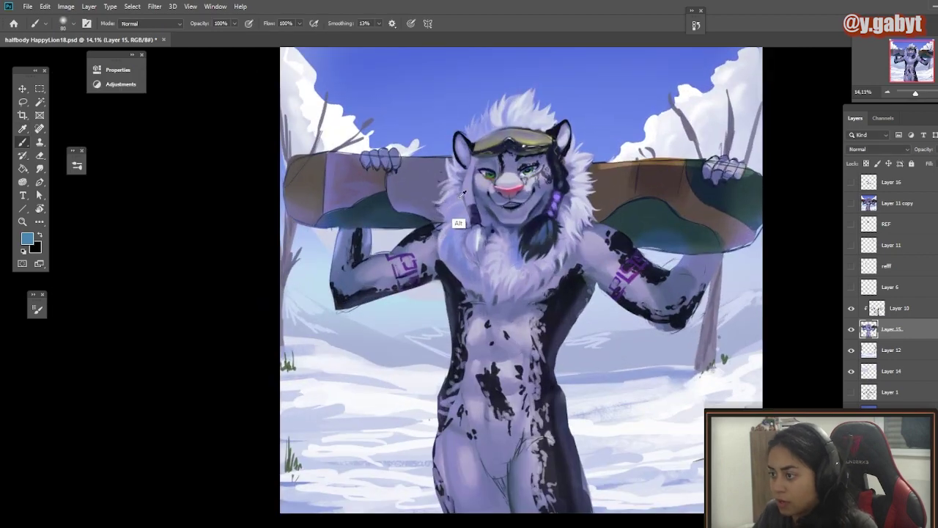
- Show the snowboarder photo on Layer 16 and the snowboard reference on Layer 11
key("b")
left_click(851, 182)
mouse_move(545, 280)
left_mouse_down()
mouse_move(571, 286)
mouse_move(472, 325)
left_mouse_up()
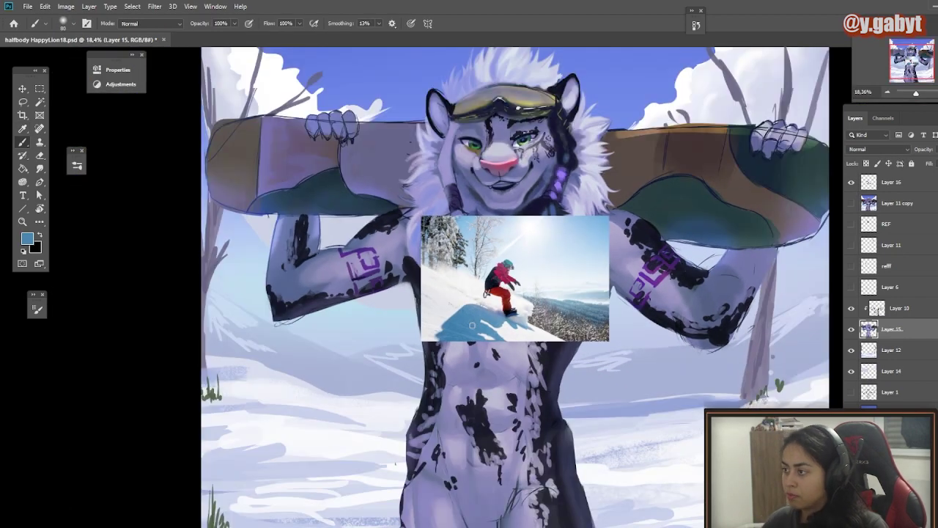
left_click(851, 245)
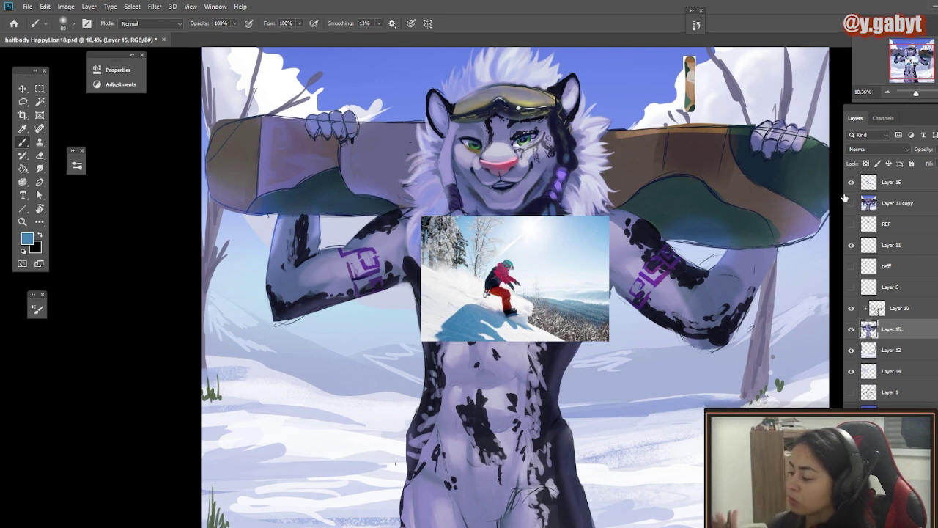
- Examine the light and shadow colours of the snowboarder photo up close, and hide Layer 16 and Layer 11
mouse_move(568, 289)
left_mouse_down()
mouse_move(515, 285)
mouse_move(563, 287)
left_mouse_up()
key("ctrl+z")
left_click(743, 189, "ctrl")
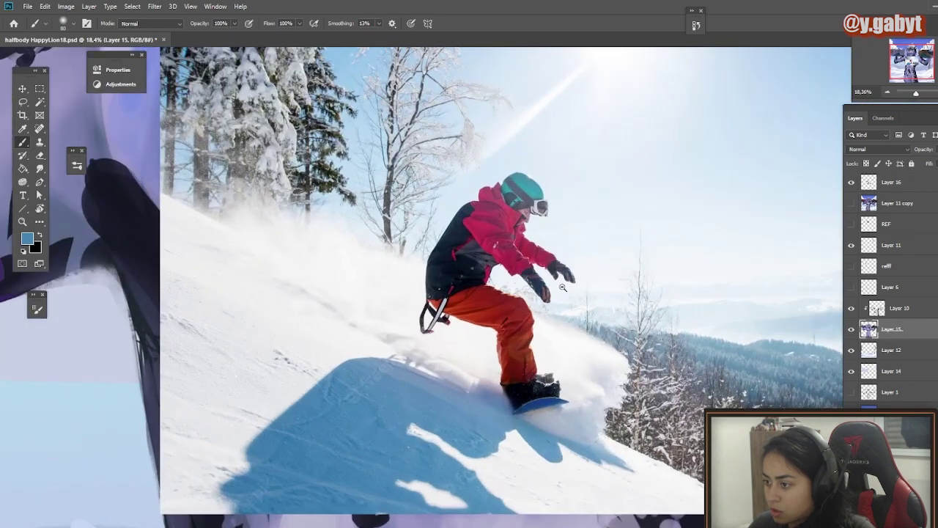
left_click_drag(762, 234, 714, 231)
left_click(852, 182)
scroll(716, 227, "down", 5)
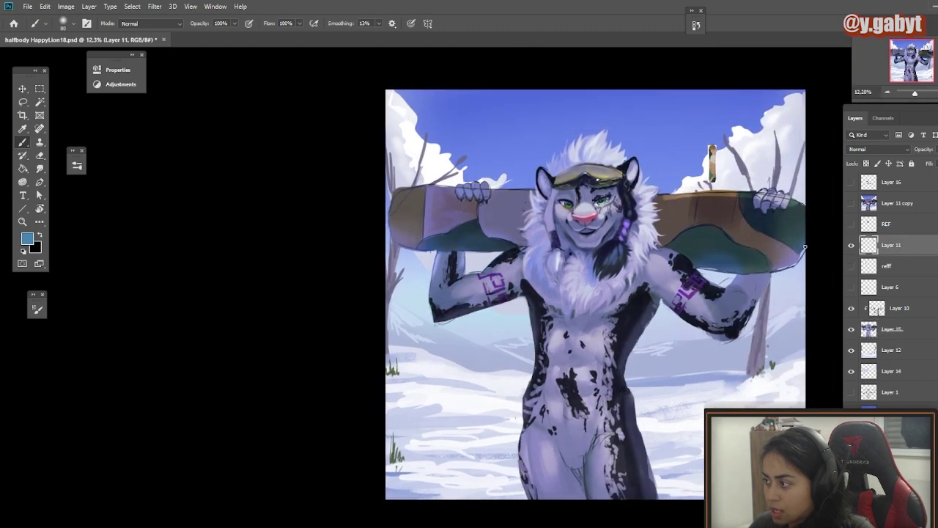
left_click(849, 248)
- Select Layer 15, set the brush to Overlay blending mode and choose an orange foreground colour
left_click(722, 237, "ctrl")
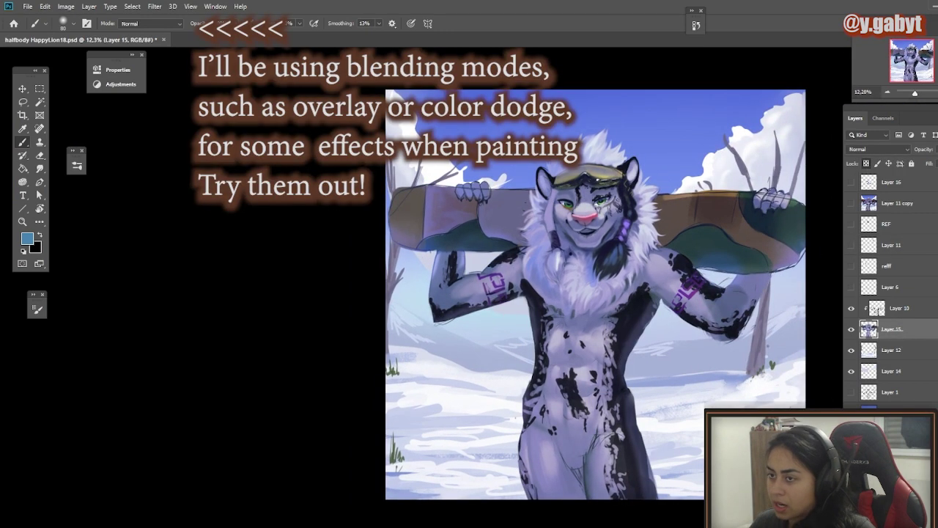
left_click(169, 28)
left_click(131, 160)
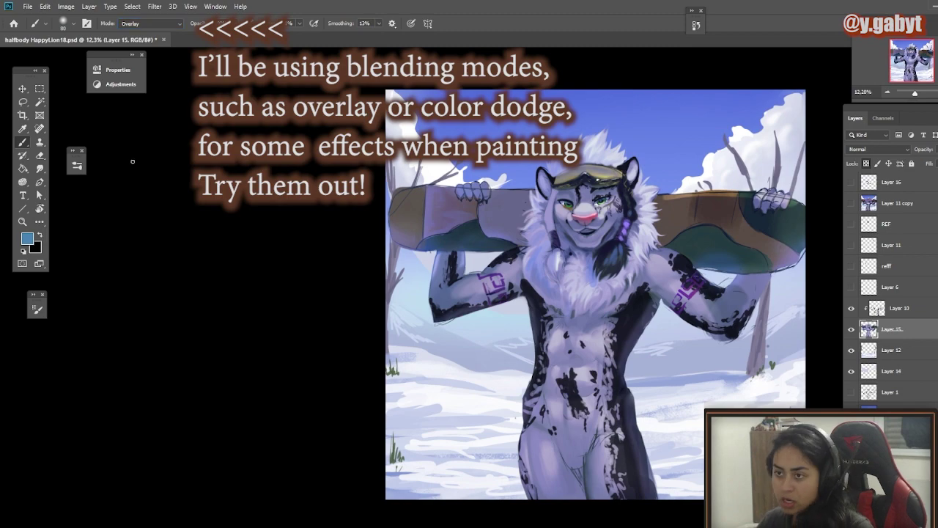
left_click(28, 237)
left_click(204, 270)
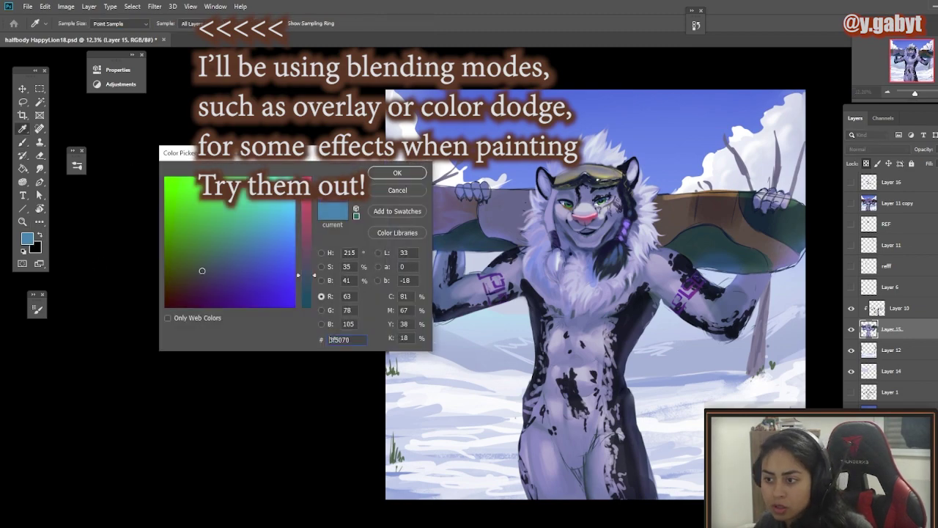
key("alt+Tab")
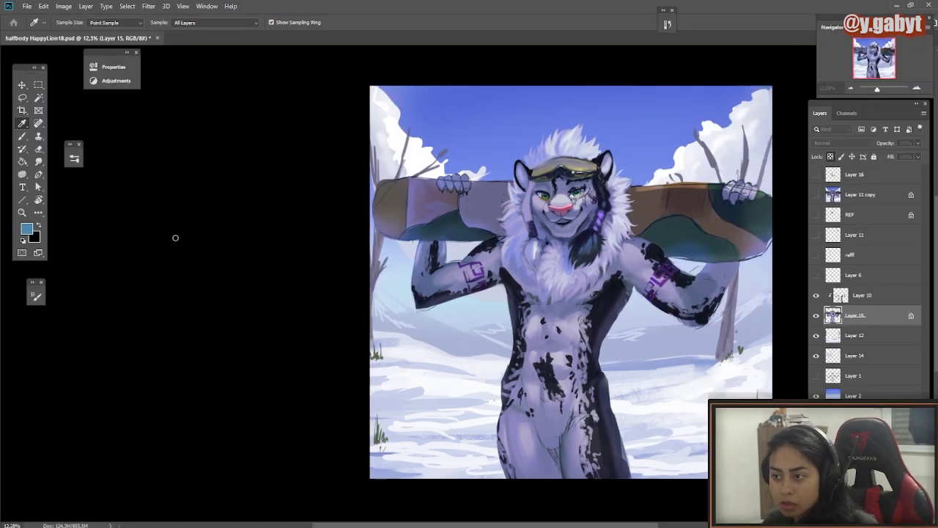
left_click(242, 210)
key("Return")
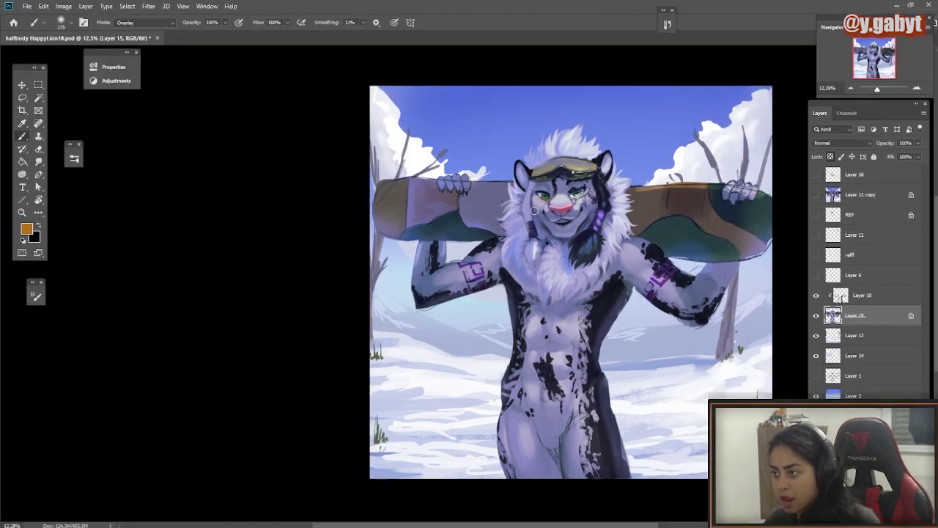
- Switch the brush to Color Dodge with a slightly lighter orange and paint glowing light across both halves of the snowboard
left_click(145, 23)
left_click(173, 127)
left_click(24, 232)
key("Return")
left_click_drag(700, 192, 672, 174)
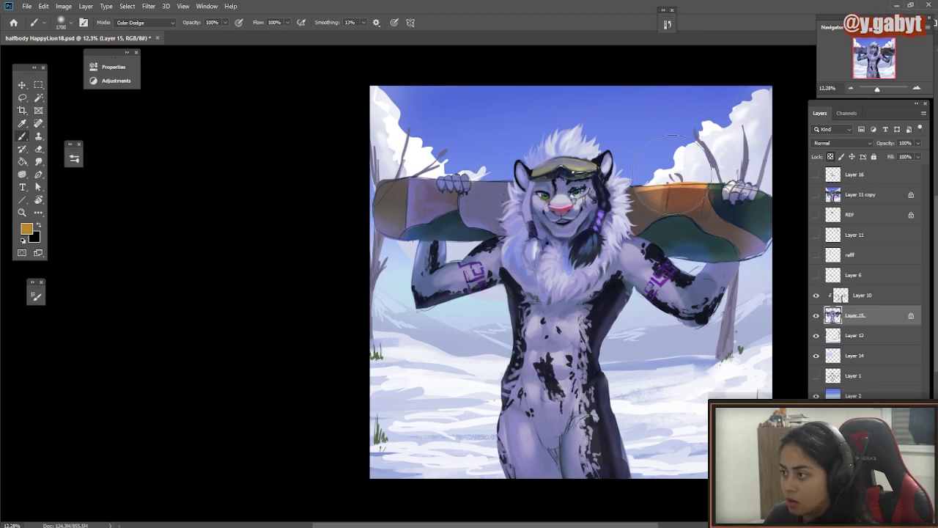
left_click_drag(490, 189, 411, 174)
mouse_move(669, 220)
left_mouse_down()
mouse_move(686, 198)
mouse_move(664, 208)
left_mouse_up()
left_click_drag(636, 204, 557, 196)
- Show Layer 11 copy to compare it with the current rendering of the lion, and hide it again
scroll(557, 197, "up", 5)
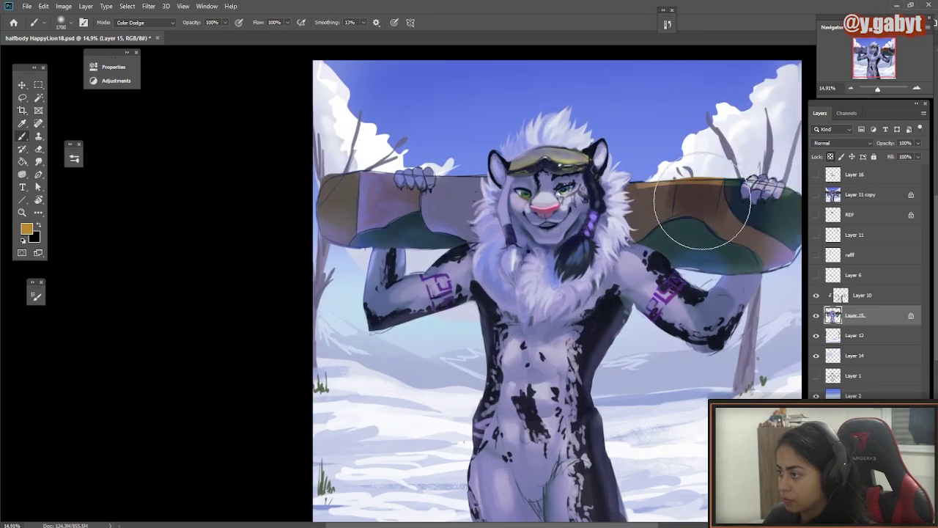
left_click(816, 194)
scroll(660, 242, "up", 3)
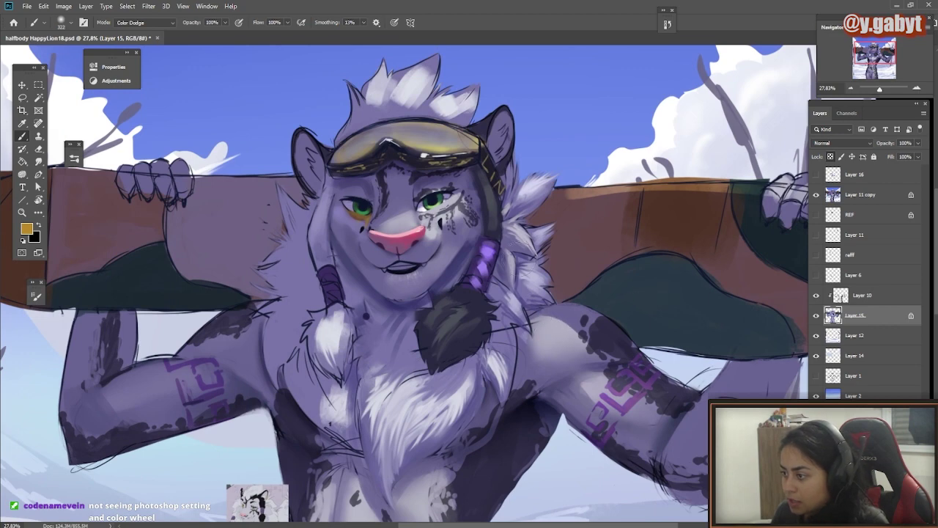
left_click(817, 195)
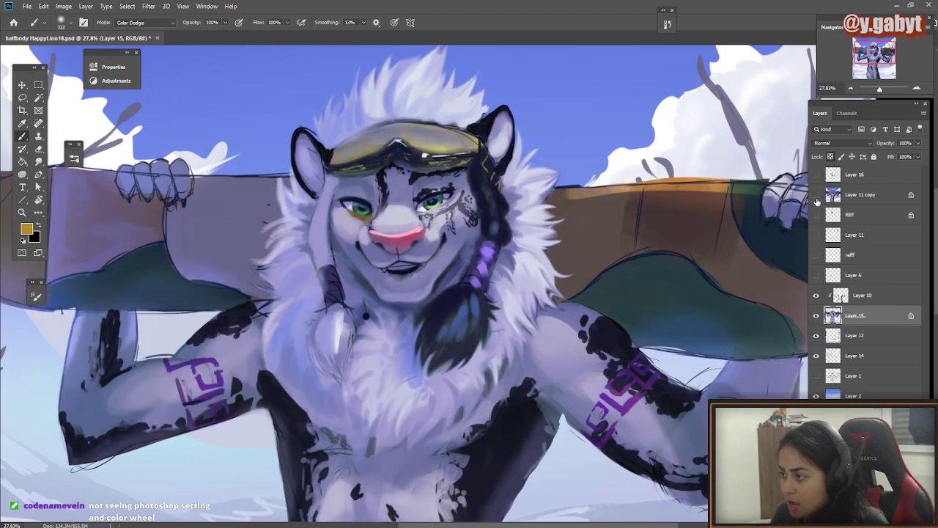
- Try Color Dodge highlights on the snowboard's brown section with increasingly large brushes, lower the brush opacity to 20% and undo the glow
mouse_move(571, 197)
left_mouse_down()
mouse_move(575, 211)
mouse_move(624, 218)
mouse_move(659, 246)
left_mouse_up()
key("ctrl+z")
key("bracketright")
key("bracketright")
key("bracketright")
key("bracketright")
key("bracketright")
key("bracketright")
key("bracketright")
key("bracketright")
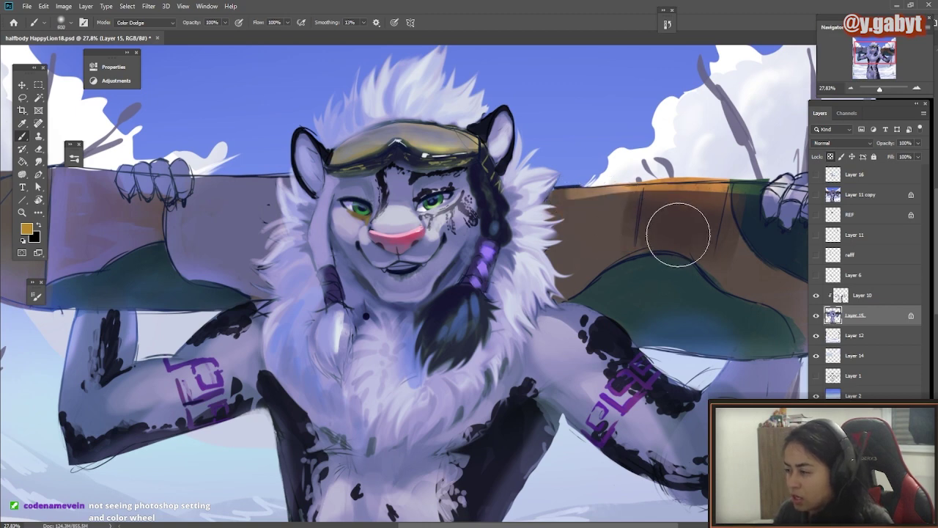
left_click_drag(693, 184, 641, 183)
key("bracketright")
key("bracketright")
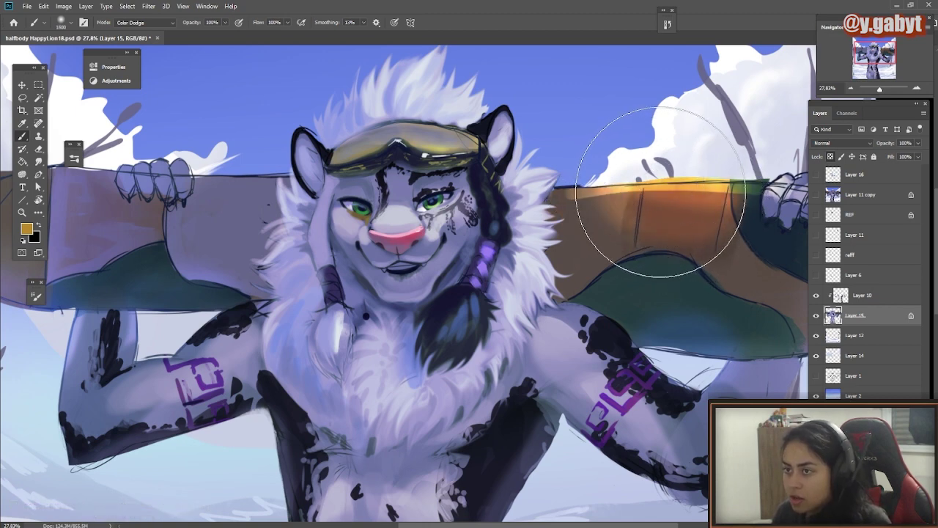
key("2")
key("ctrl+z")
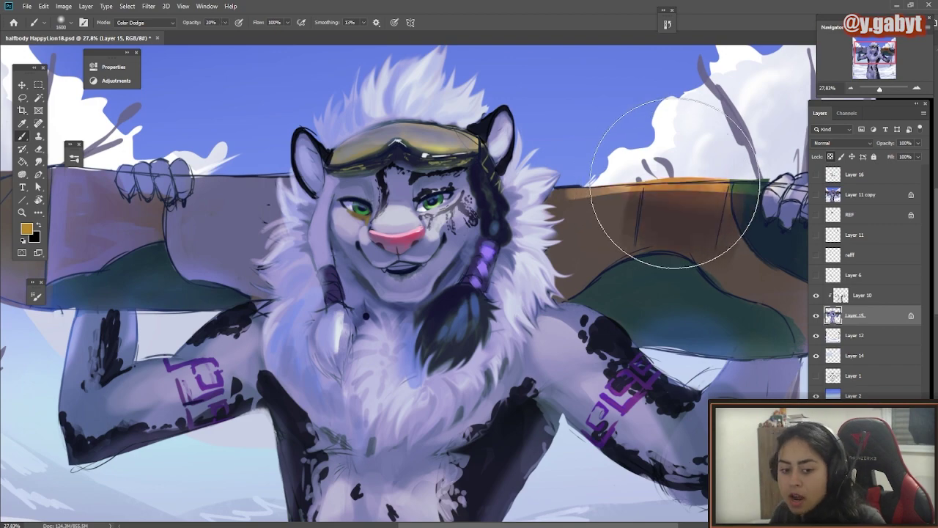
- Brighten the snowboard's upper edges on both sides with a smaller Color Dodge brush at 70% and 60% opacity
key("alt")
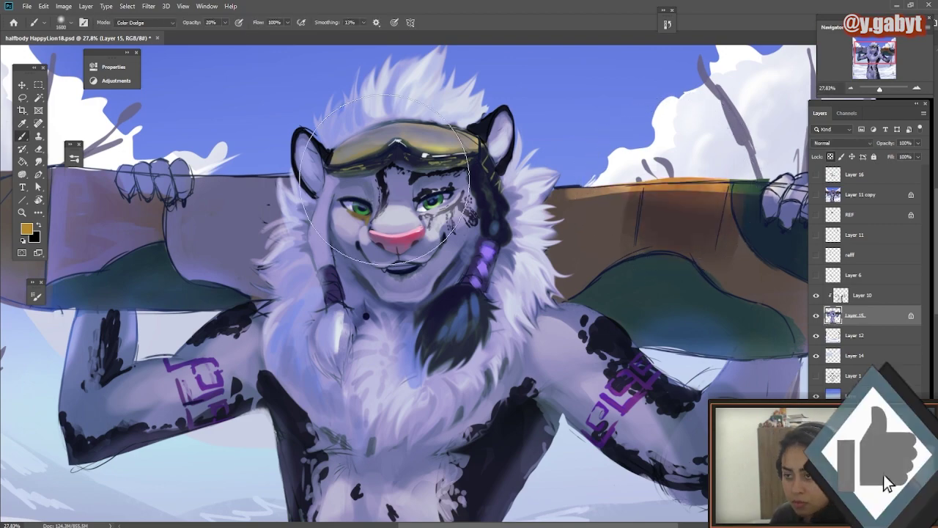
scroll(661, 178, "down", 3)
left_click_drag(405, 195, 417, 190)
key("bracketleft")
key("bracketleft")
key("bracketleft")
key("bracketleft")
key("bracketleft")
key("bracketleft")
key("bracketleft")
key("bracketleft")
key("7")
mouse_move(277, 190)
left_mouse_down()
mouse_move(326, 192)
mouse_move(380, 176)
left_mouse_up()
left_click_drag(732, 180, 766, 189)
key("6")
mouse_move(642, 175)
left_mouse_down()
mouse_move(674, 172)
mouse_move(687, 193)
left_mouse_up()
- Try a broad Color Dodge glow over both halves of the snowboard with a much larger brush at 60% opacity, and undo it
scroll(680, 210, "down", 1)
key("bracketright")
key("bracketright")
key("bracketright")
key("bracketright")
key("bracketright")
key("bracketright")
key("bracketright")
key("bracketright")
key("bracketright")
key("bracketright")
key("bracketright")
key("bracketright")
key("bracketright")
key("bracketright")
left_click_drag(641, 219, 723, 231)
left_click_drag(381, 216, 323, 209)
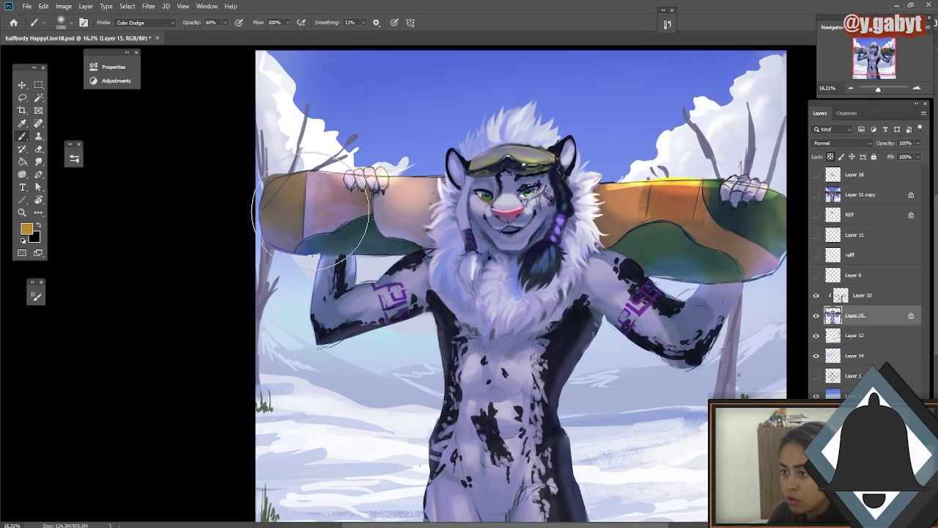
scroll(322, 209, "down", 2)
key("ctrl+z")
key("ctrl+z")
mouse_move(579, 212)
left_mouse_down()
mouse_move(605, 216)
mouse_move(608, 206)
left_mouse_up()
key("ctrl+z")
- Glaze the snowboard with soft orange light using the brush in Screen mode at 30% opacity
left_click(133, 25)
key("3")
left_click_drag(436, 195, 350, 211)
mouse_move(584, 247)
left_mouse_down()
mouse_move(537, 248)
mouse_move(588, 253)
left_mouse_up()
- Save the document and check the painting against the snowboarder photo on Layer 16, hiding the photo again
left_click(816, 175)
key("ctrl+s")
mouse_move(499, 241)
left_mouse_down()
mouse_move(570, 271)
mouse_move(519, 252)
left_mouse_up()
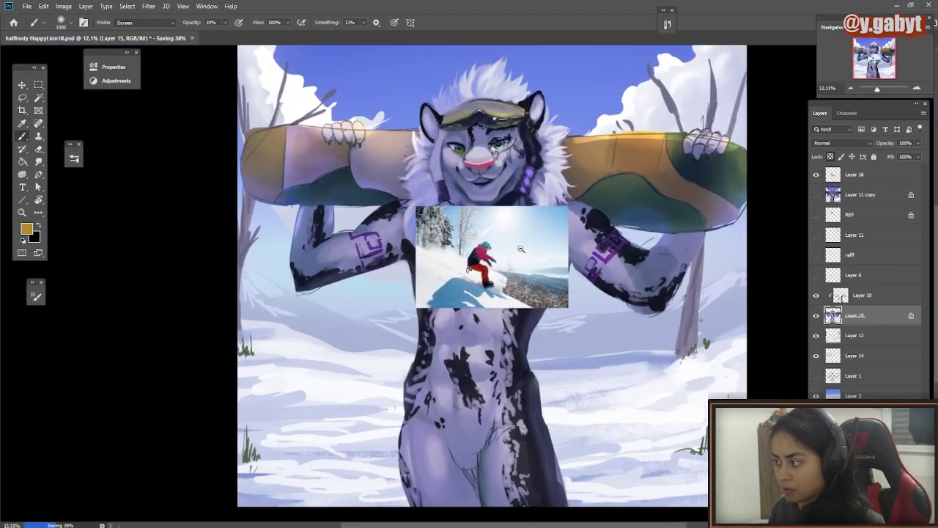
left_click(817, 174)
- Erase the rough bare tree trunks and branches on both sides of the background on Layer 12 at 100% opacity
left_click(856, 335)
key("e")
key("ctrl+0")
left_click_drag(623, 122, 661, 121)
key("0")
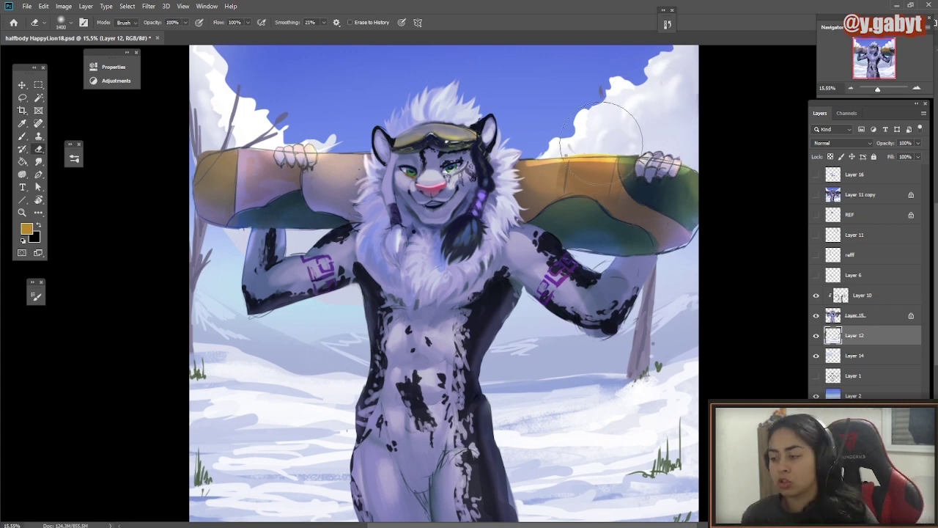
left_click_drag(646, 260, 636, 367)
left_click_drag(253, 140, 228, 92)
left_click_drag(202, 213, 195, 330)
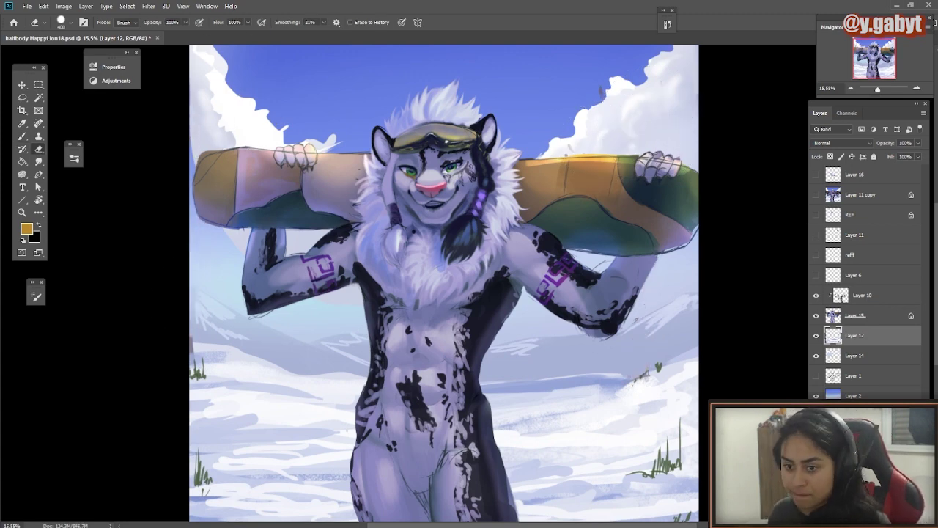
- Look through the plant brush folders and select a tree brush from the Evergreen Trees set
right_click(274, 239)
left_click_drag(356, 289, 309, 188)
left_click(246, 334)
left_click_drag(379, 265, 383, 331)
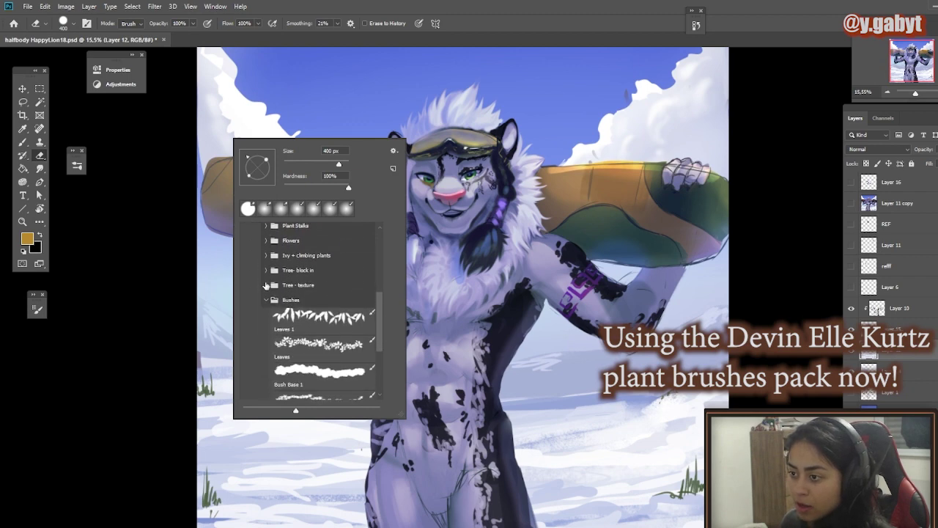
left_click(266, 285)
left_click(265, 270)
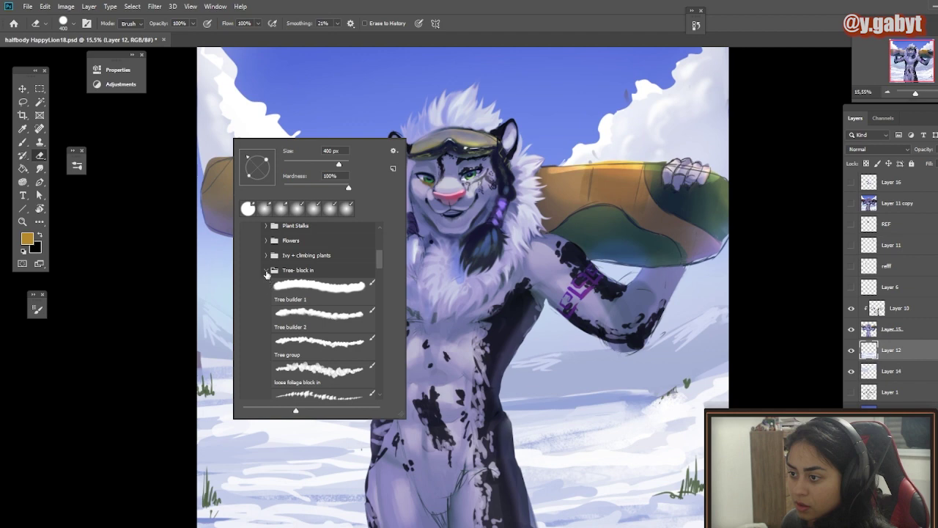
left_click(265, 270)
left_click(267, 286)
left_click(267, 300)
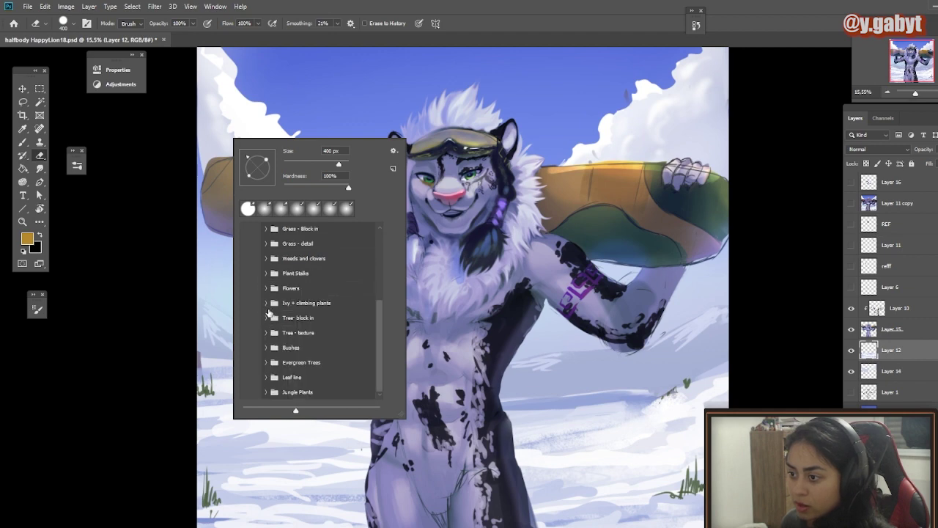
left_click(267, 363)
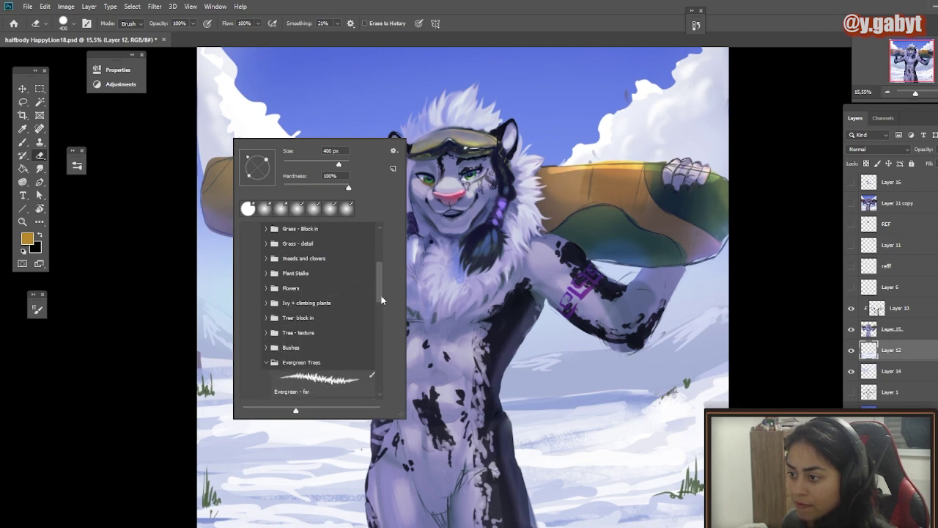
scroll(382, 300, "down", 5)
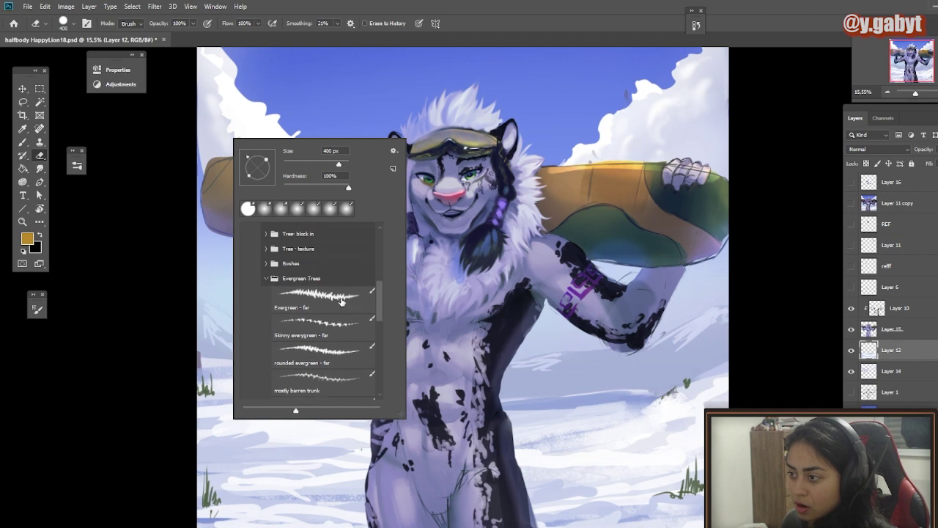
left_click(330, 308)
scroll(327, 322, "down", 5)
left_click(323, 334)
- Set the foreground colour to reddish brown and try test tree stamps beside the lion, undoing each one
left_click(675, 247)
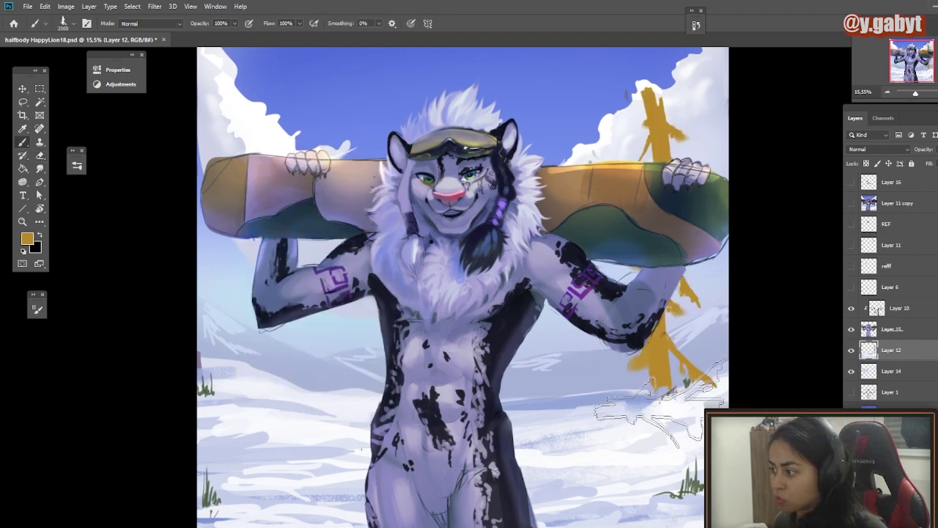
key("ctrl+z")
left_click(196, 360, "alt")
left_click(27, 239)
left_click(181, 275)
key("Return")
left_click(201, 267)
left_click(217, 311)
key("ctrl+z")
key("ctrl+z")
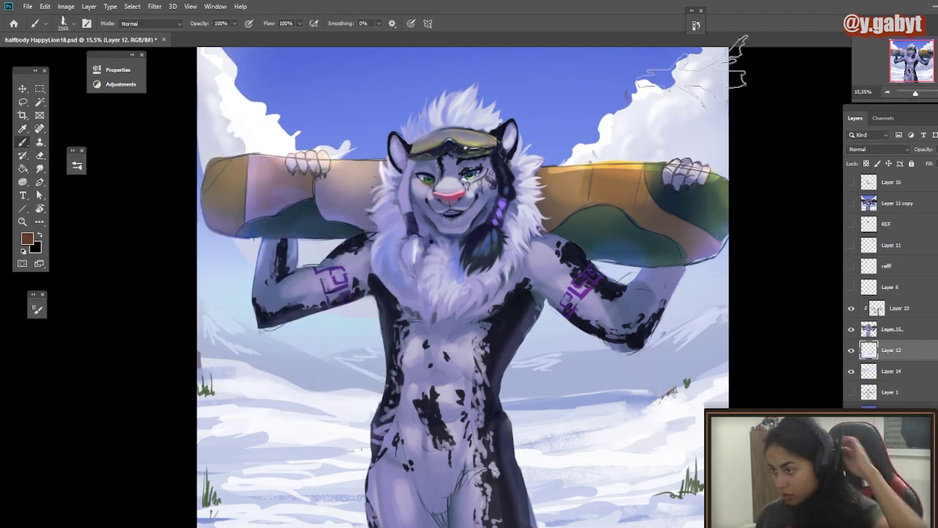
- Stamp tall barren brown tree trunks behind both ends of the snowboard on Layer 12, reducing the brush size to fit
left_click(700, 249)
key("ctrl+z")
left_click(697, 249)
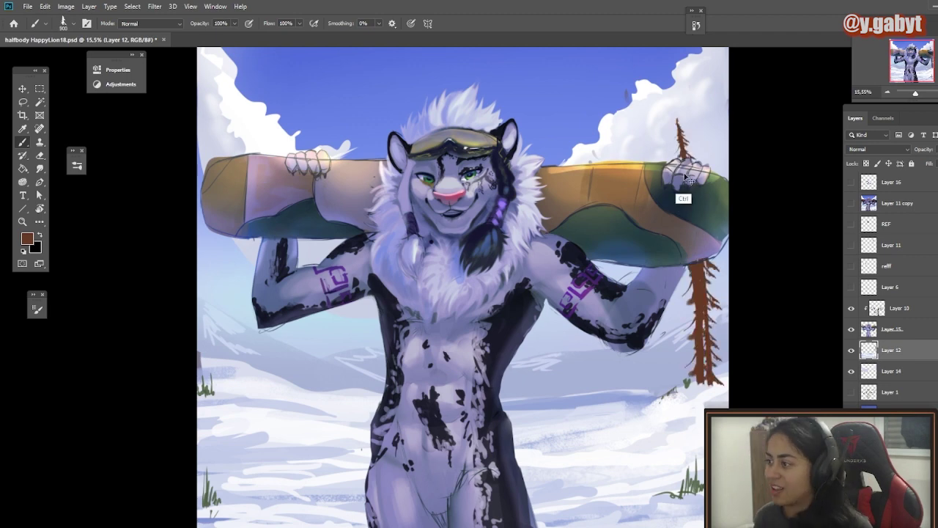
key("bracketleft")
key("bracketleft")
key("bracketleft")
key("bracketleft")
key("bracketleft")
key("bracketleft")
key("bracketleft")
key("bracketleft")
key("bracketleft")
key("bracketleft")
key("bracketleft")
key("bracketleft")
key("bracketleft")
left_click_drag(692, 246, 716, 353)
left_click_drag(233, 74, 205, 346)
key("ctrl+z")
- Try a fuller evergreen brush for the tree behind the snowboard's left end, and undo it
right_click(328, 128)
left_click(406, 376)
left_click_drag(236, 77, 244, 270)
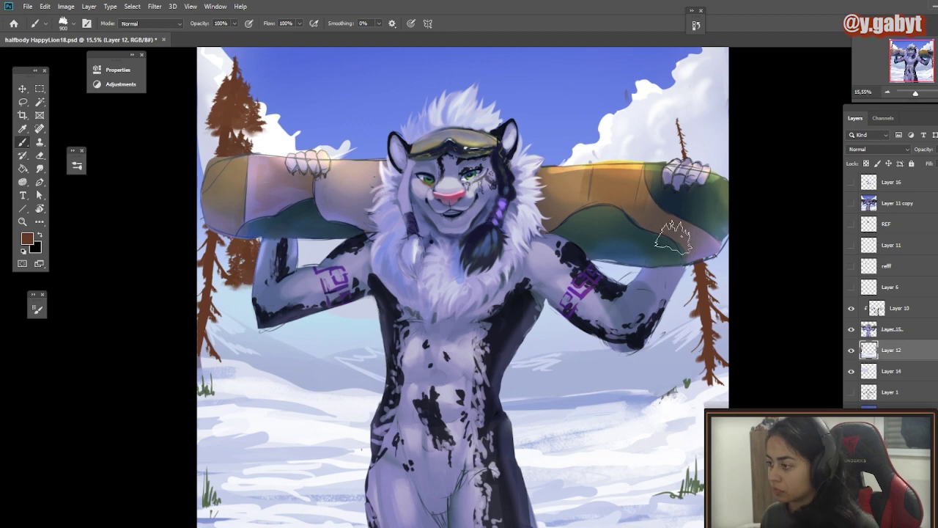
key("ctrl+z")
- Save the document and add a new layer named t5rekontoirentgoriwengborweingwe above Layer 14
left_click(892, 371)
right_click(547, 271)
left_click(696, 25)
key("ctrl+s")
right_click(703, 167)
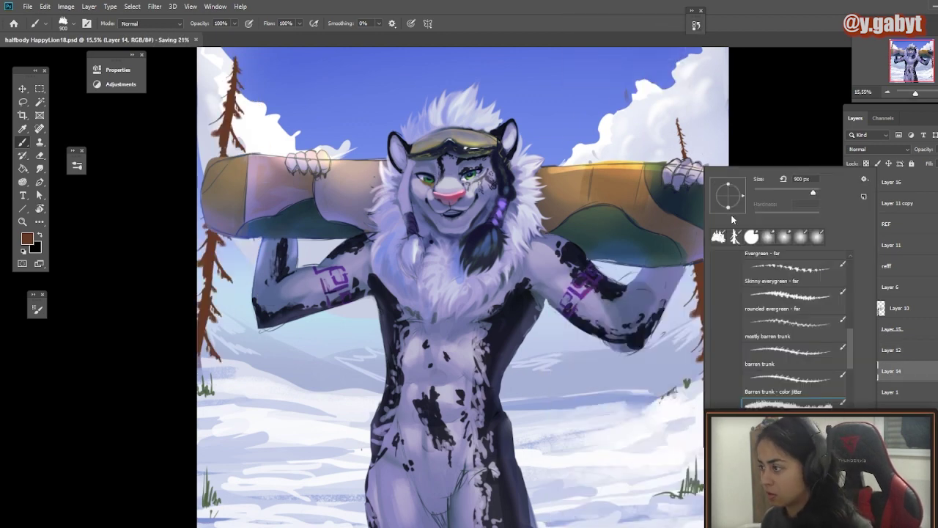
left_click(897, 391)
left_click(898, 373)
key("ctrl+shift+n")
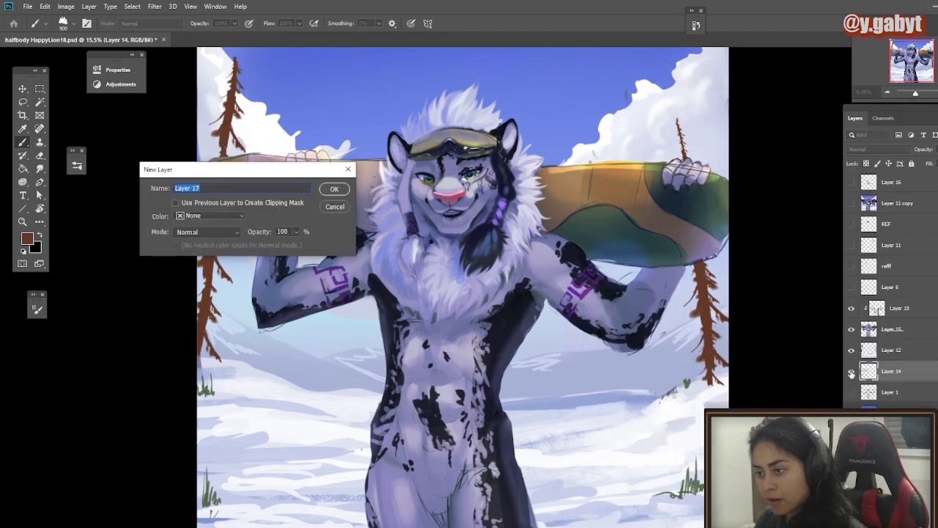
type("t5rekontoirentgoriwengborweingwe")
key("Return")
- Stamp rows of small brown evergreen trees along the snowy horizon on both sides of the lion
left_click(221, 299)
key("ctrl+z")
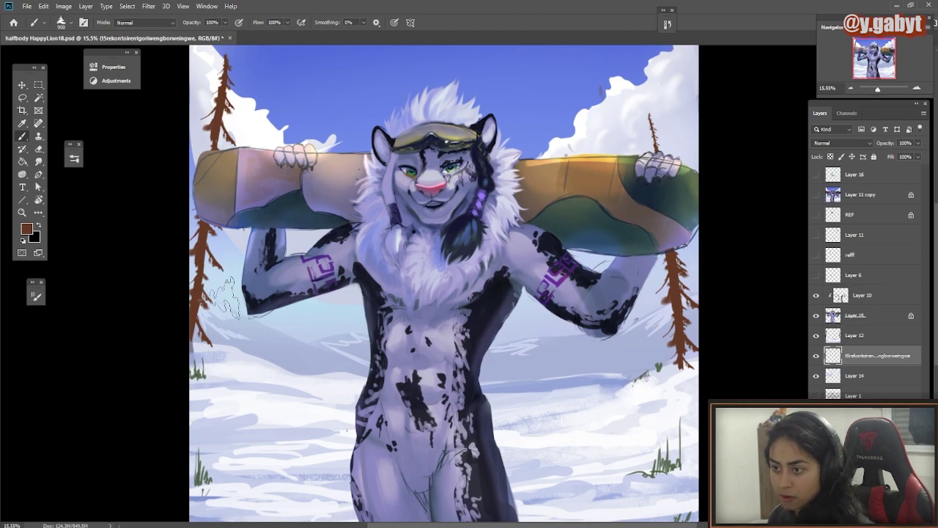
left_click(220, 308)
left_click(202, 306)
left_click(249, 325)
left_click(269, 334)
left_click(289, 354)
left_click(307, 355)
left_click(692, 313)
left_click(654, 331)
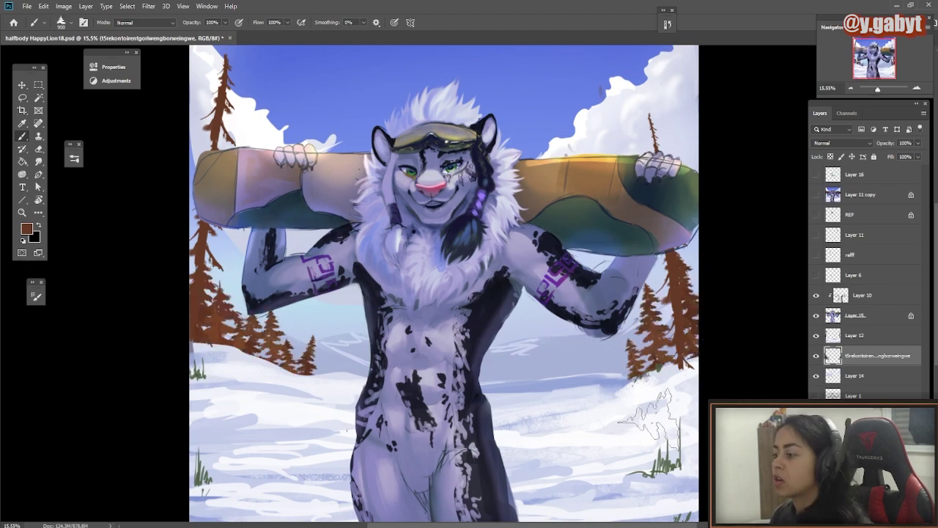
- Stamp a few progressively smaller brown evergreens along the snowy horizon to the right of the lion
left_click(615, 357)
left_click(592, 359)
left_click(577, 365)
left_click(562, 367)
mouse_move(558, 379)
left_mouse_down()
mouse_move(480, 366)
mouse_move(529, 355)
left_mouse_up()
scroll(488, 320, "up", 2)
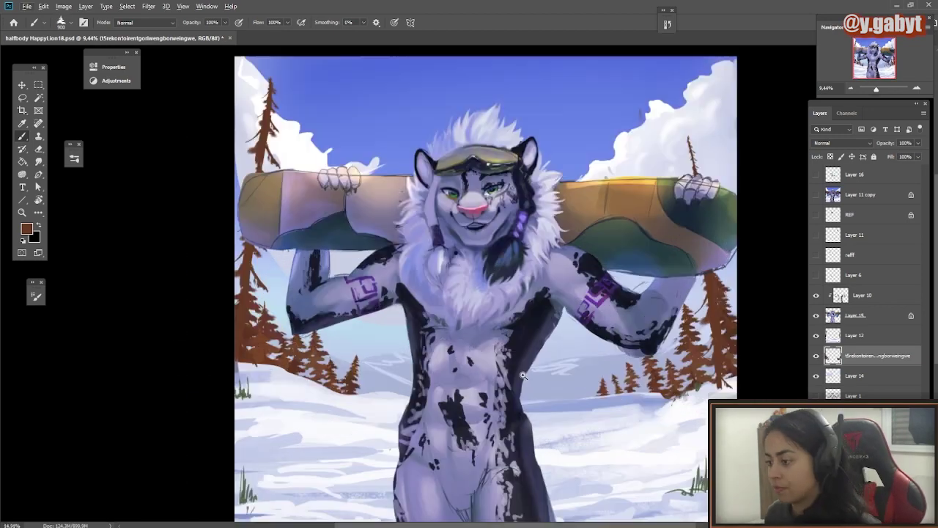
- Shift the brown evergreen trees to a muted blue-grey with a Hue/Saturation adjustment of hue, saturation and lightness
key("ctrl+u")
left_click_drag(220, 219, 228, 214)
mouse_move(209, 239)
left_mouse_down()
mouse_move(240, 247)
mouse_move(215, 240)
left_mouse_up()
left_click_drag(209, 264, 195, 240)
left_click_drag(228, 213, 253, 215)
left_click_drag(195, 240, 189, 265)
left_click_drag(188, 239, 196, 240)
left_click_drag(253, 214, 204, 239)
left_click_drag(188, 265, 206, 239)
left_click_drag(212, 266, 215, 266)
left_click_drag(165, 213, 163, 214)
left_click(324, 162)
- Tone the barren tree trunks on Layer 12 down to a darker, duller brown with Hue/Saturation
left_click(891, 350)
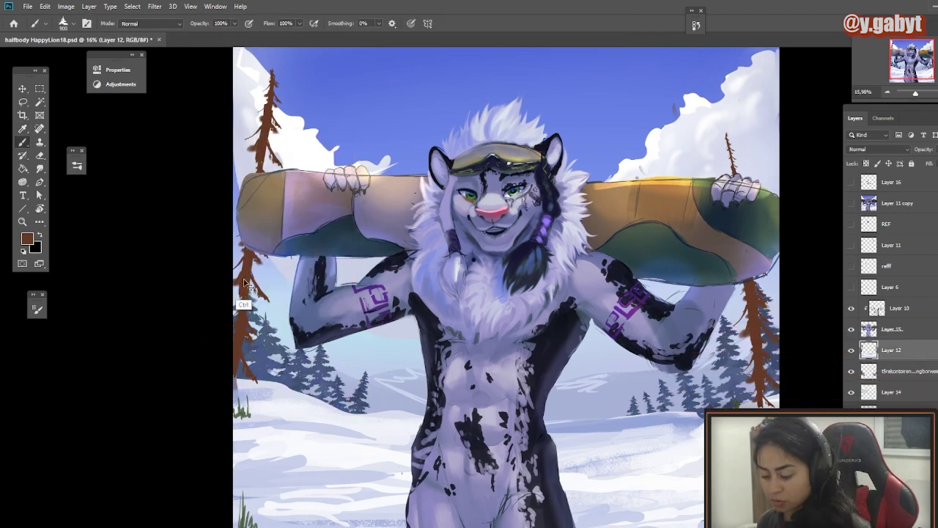
key("ctrl+u")
left_click(325, 179)
key("w")
key("ctrl+u")
left_click_drag(209, 239, 180, 240)
key("Return")
key("w")
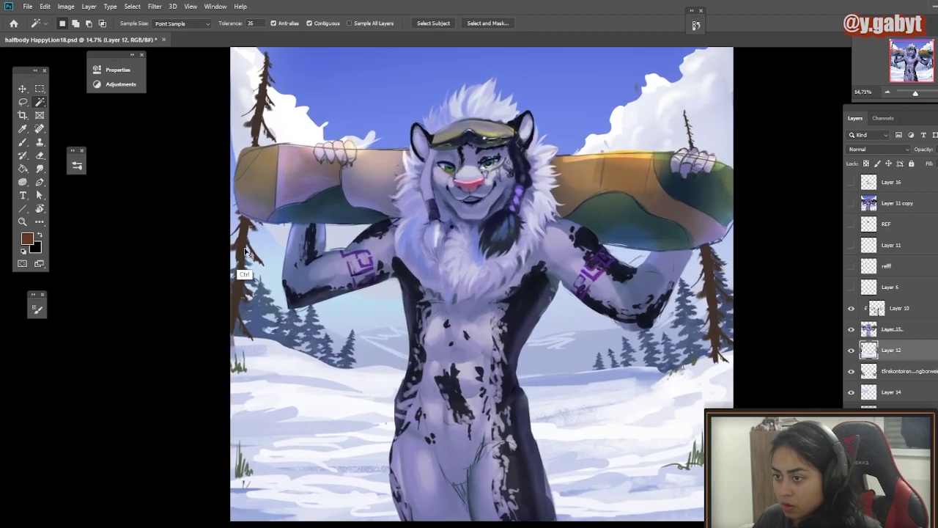
- Choose a different brush preset at 400 px, sample a pale lavender, and paint over the base of the barren trunk beside the evergreens
key("b")
right_click(323, 146)
scroll(466, 334, "down", 3)
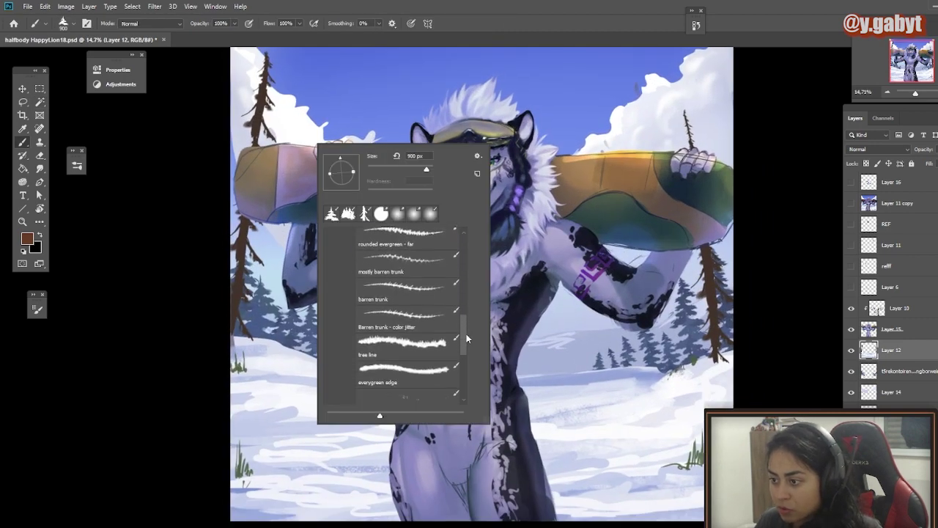
left_click_drag(467, 338, 467, 348)
double_click(402, 343)
key("d")
left_click(253, 305, "alt")
left_click(252, 328, "alt")
left_click_drag(240, 286, 265, 309)
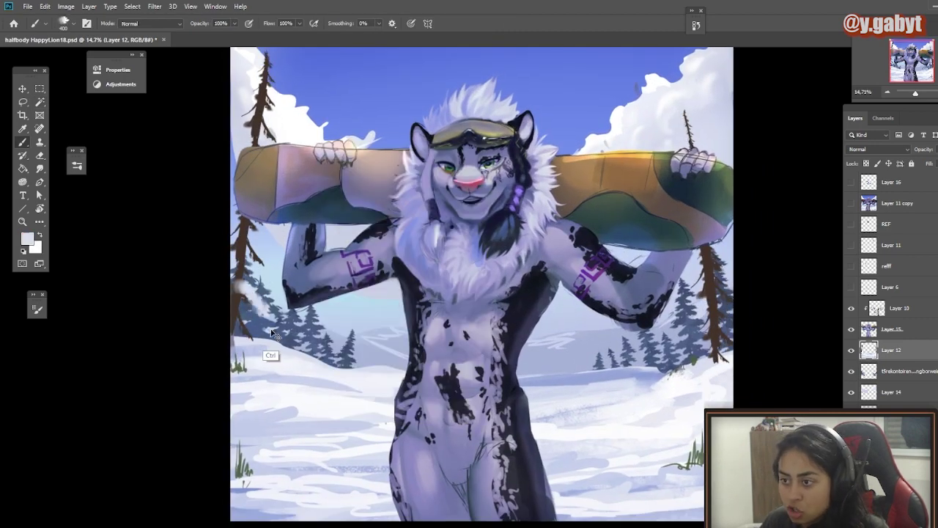
- Paint light snow patches over the lower branches of the tall tree beside the left snowboard end, using an 80 px brush on Layer 12
left_click_drag(247, 266, 293, 266)
key("[")
key("[")
key("[")
key("[")
key("[")
left_click_drag(253, 284, 242, 331)
left_click_drag(255, 262, 279, 305)
left_click_drag(257, 229, 274, 255)
mouse_move(253, 189)
left_mouse_down()
mouse_move(229, 229)
mouse_move(297, 308)
left_mouse_up()
left_click_drag(277, 278, 258, 288)
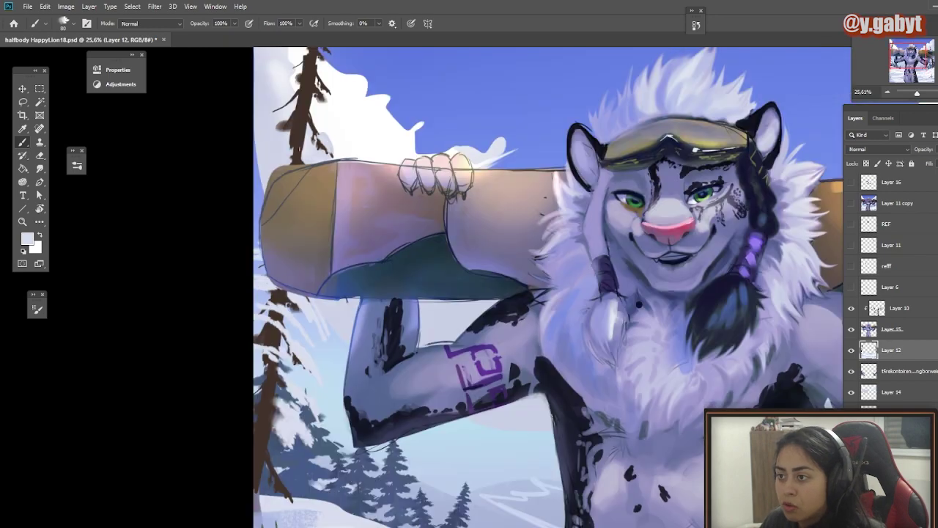
- Paint snow on the upper branches and treetop of the tree behind the snowboard's left end, replacing one unsatisfactory stroke
left_click_drag(308, 121, 267, 154)
mouse_move(323, 85)
left_mouse_down()
mouse_move(293, 115)
mouse_move(337, 136)
left_mouse_up()
left_click_drag(322, 110, 324, 191)
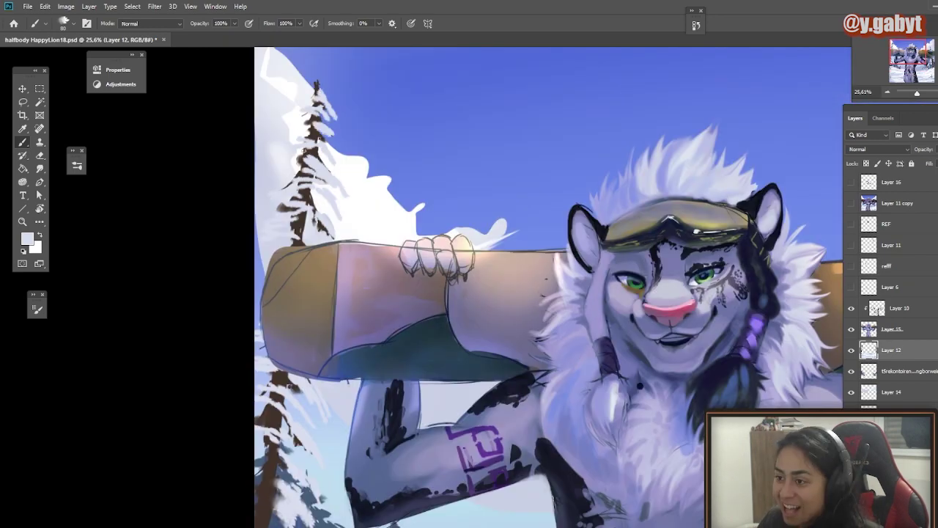
left_click_drag(307, 154, 330, 179)
key("ctrl+z")
left_click_drag(321, 141, 278, 154)
left_click_drag(323, 235, 304, 252)
left_click_drag(295, 194, 330, 194)
left_click_drag(271, 322, 299, 363)
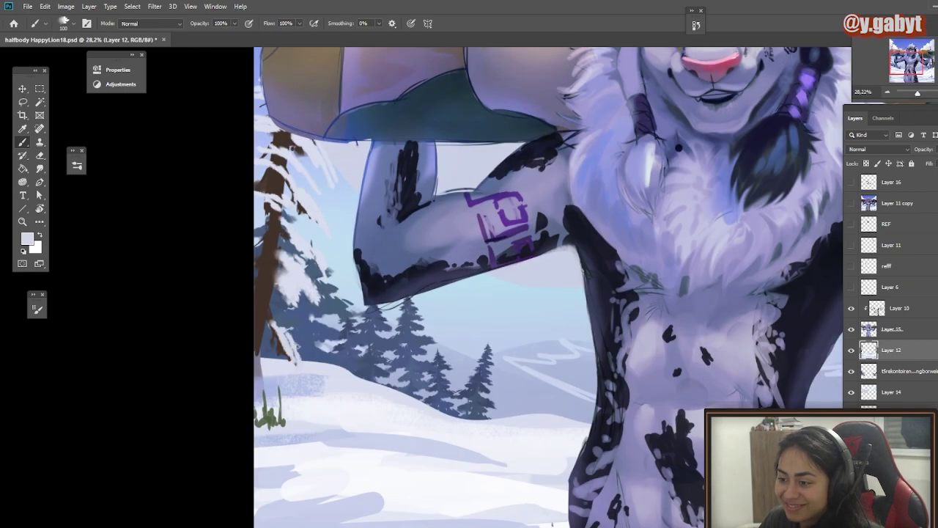
- Add more snow clumps to the lower trunk and branches of the left tree below the snowboard
left_click_drag(276, 304, 321, 350)
left_click_drag(258, 266, 277, 306)
left_click_drag(281, 216, 266, 233)
left_click_drag(286, 316, 254, 353)
left_click_drag(272, 245, 256, 261)
mouse_move(302, 289)
left_mouse_down()
mouse_move(242, 289)
mouse_move(280, 289)
left_mouse_up()
- Paint snow over the trunk and branches of the tree beneath the snowboard's right end with a larger brush
left_click_drag(660, 293, 295, 327)
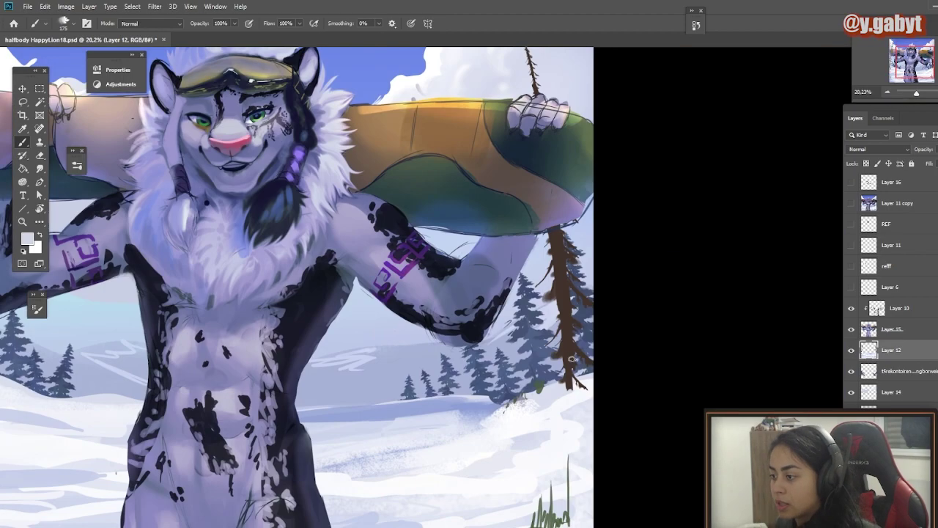
key("]")
key("]")
key("]")
left_click_drag(573, 344, 531, 380)
left_click_drag(586, 366, 597, 275)
scroll(494, 179, "down", 4)
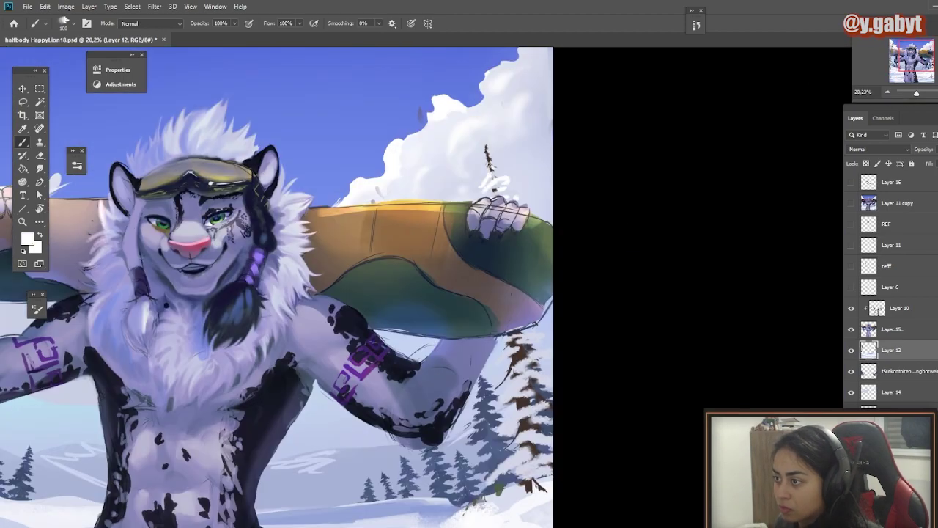
scroll(513, 201, "up", 3)
- Select the saved brush state in the document history
left_click(695, 24)
left_click(615, 65)
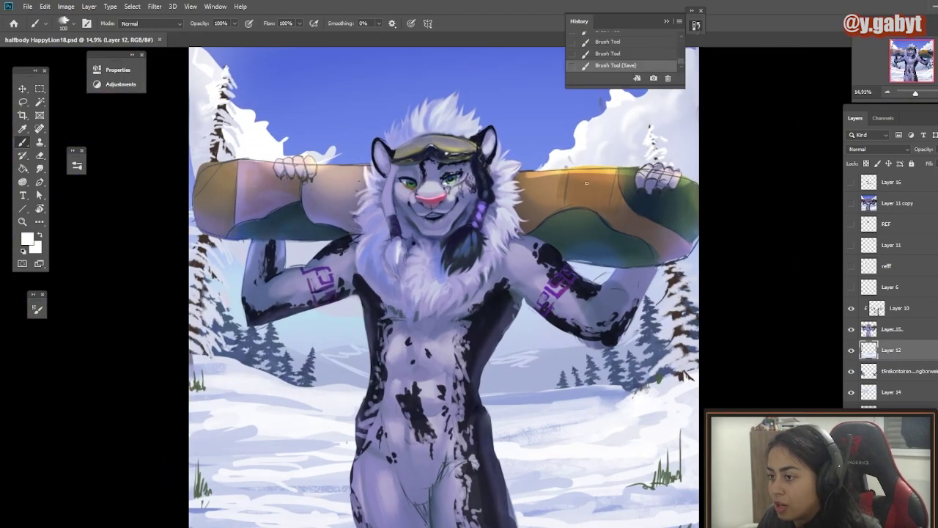
left_click(696, 26)
mouse_move(604, 160)
left_mouse_down()
mouse_move(548, 157)
mouse_move(603, 160)
left_mouse_up()
- Choose a soft round brush for Layer 15 and briefly show Layer 11 copy to compare the earlier version
left_click(892, 329)
right_click(492, 199)
left_click_drag(639, 403, 639, 306)
left_click(562, 369)
double_click(568, 403)
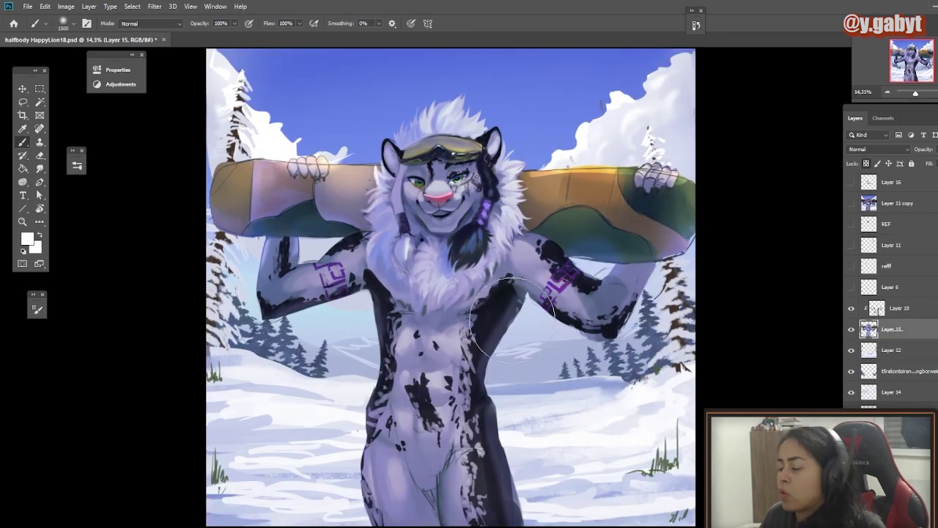
left_click(851, 203)
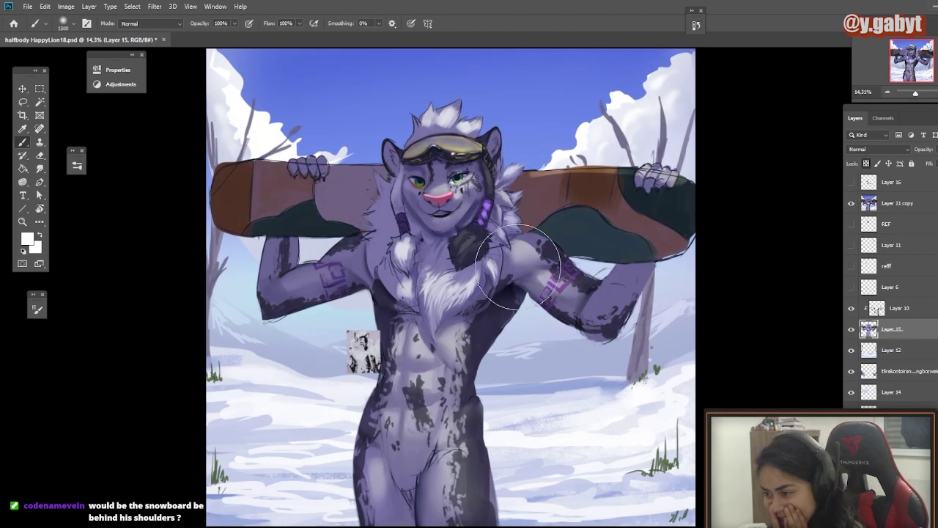
left_click(851, 203)
- Brush soft white highlights down the torso in Color Dodge mode at 10% opacity with a 1000 px brush
left_click(151, 24)
left_click(150, 132)
left_click_drag(481, 257, 425, 396)
key("ctrl+z")
key("bracketleft")
key("bracketleft")
key("bracketleft")
key("bracketleft")
key("bracketleft")
key("1")
left_click_drag(445, 294, 437, 453)
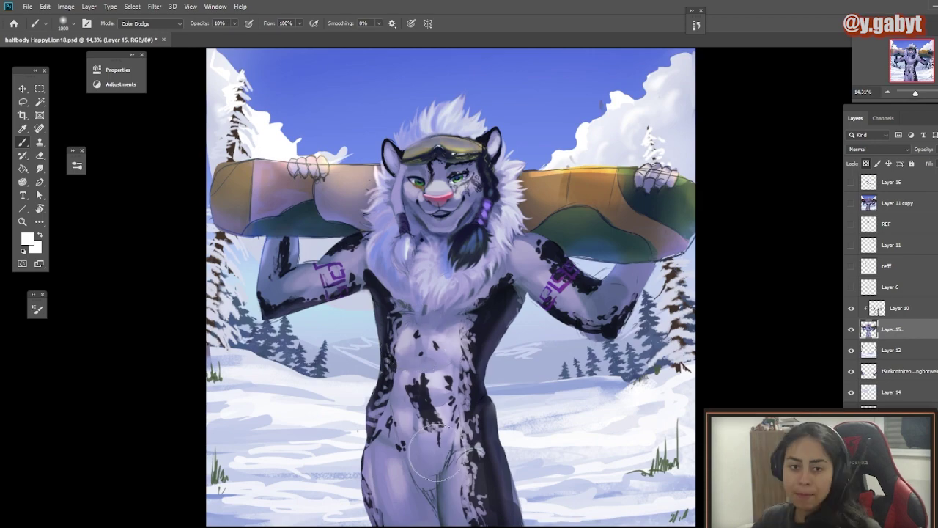
left_click_drag(456, 341, 410, 460)
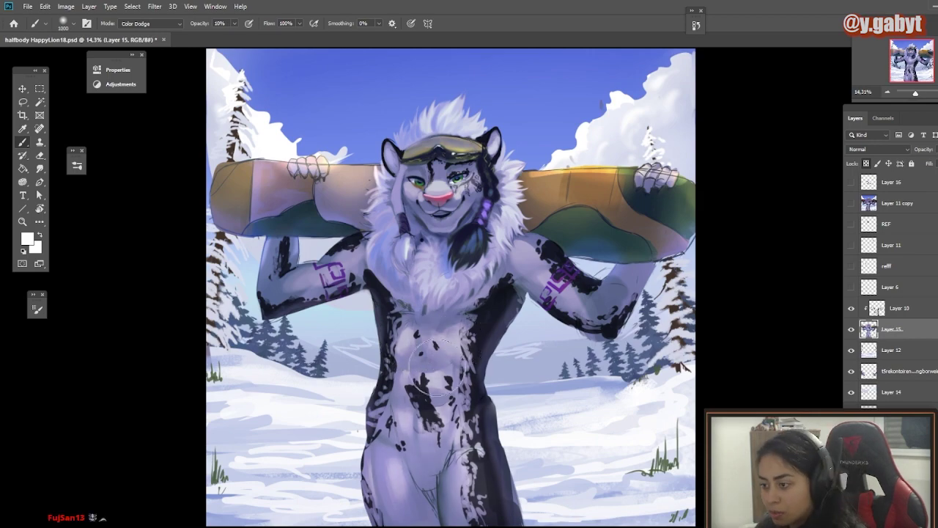
- Sample a blue from the painting and reduce the brush size to 100 px
mouse_move(565, 320)
left_mouse_down()
mouse_move(504, 324)
mouse_move(567, 297)
left_mouse_up()
key("bracketleft")
key("bracketleft")
key("bracketleft")
key("bracketleft")
left_click(462, 202, "alt")
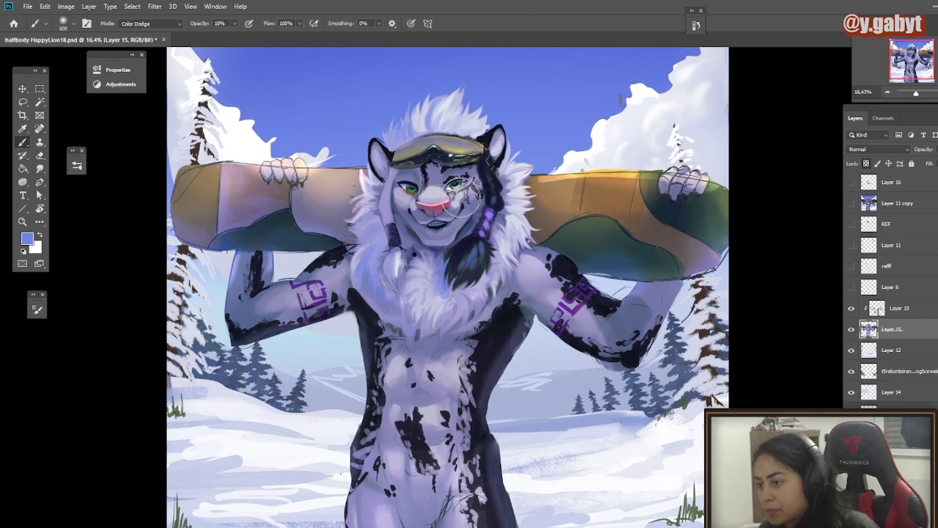
key("bracketleft")
key("bracketleft")
key("bracketleft")
key("bracketleft")
key("bracketleft")
key("bracketleft")
key("bracketleft")
key("bracketleft")
key("bracketleft")
key("bracketleft")
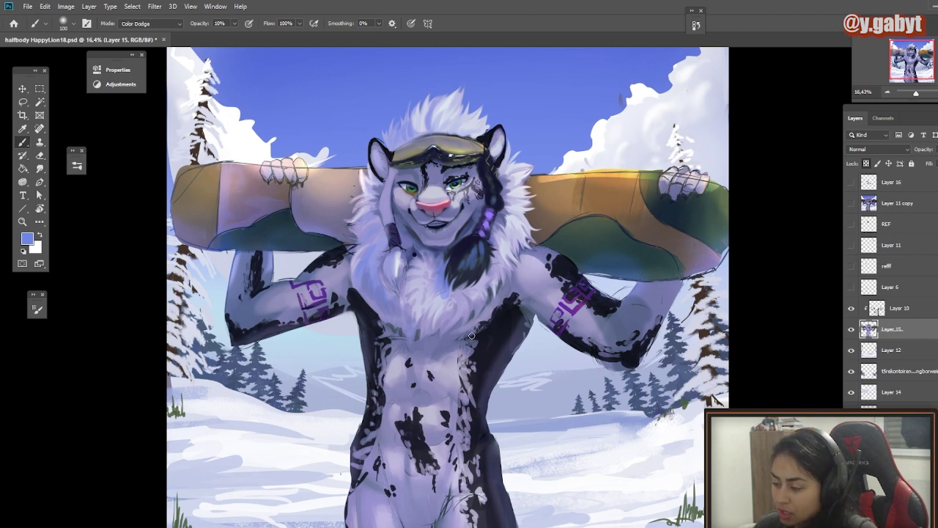
- Show Layer 11 copy to compare the earlier version with the current painting, and hide it again
left_click(862, 208)
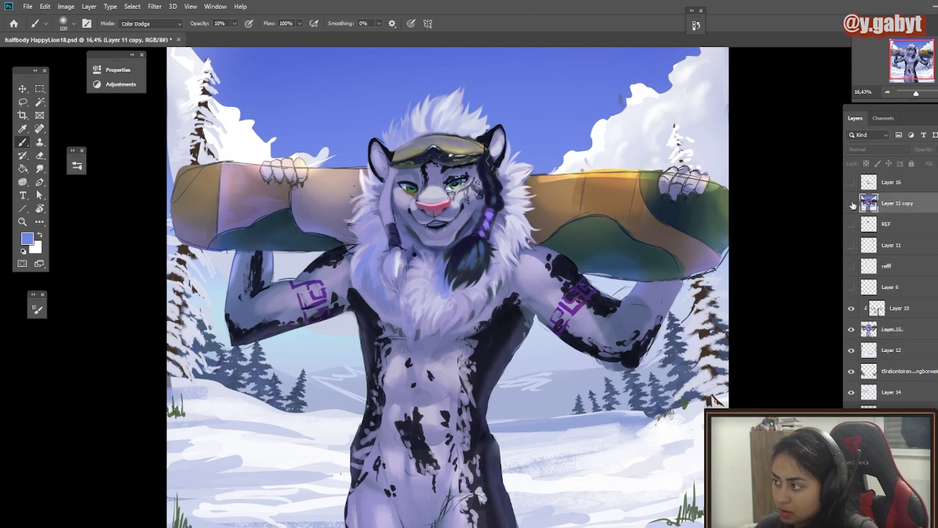
left_click(852, 203)
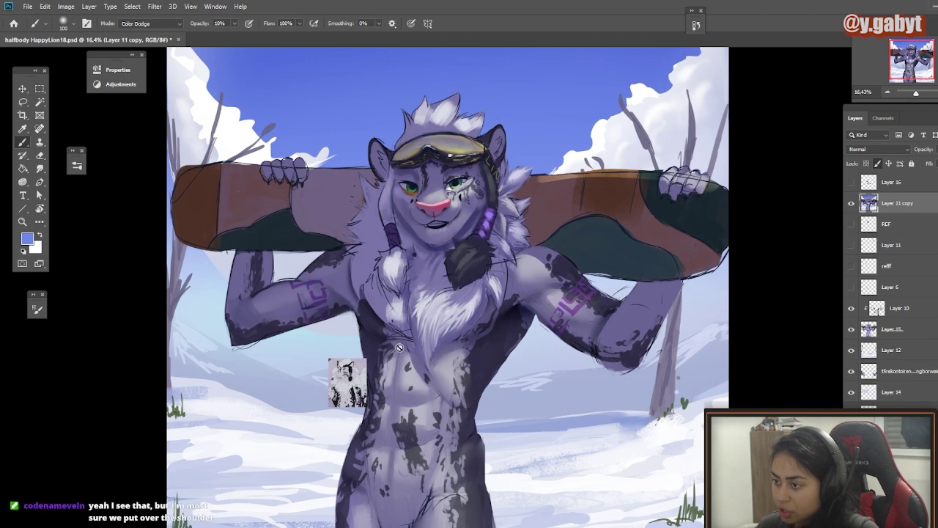
left_click(850, 205)
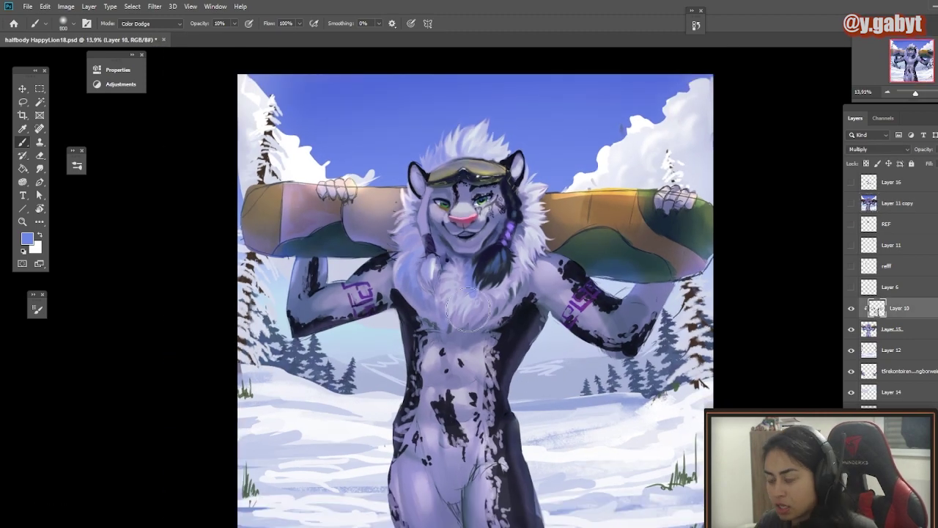
- Try a 60% opacity stroke over the torso on Layer 10, and switch the brush mode to Normal
left_click(480, 306, "ctrl")
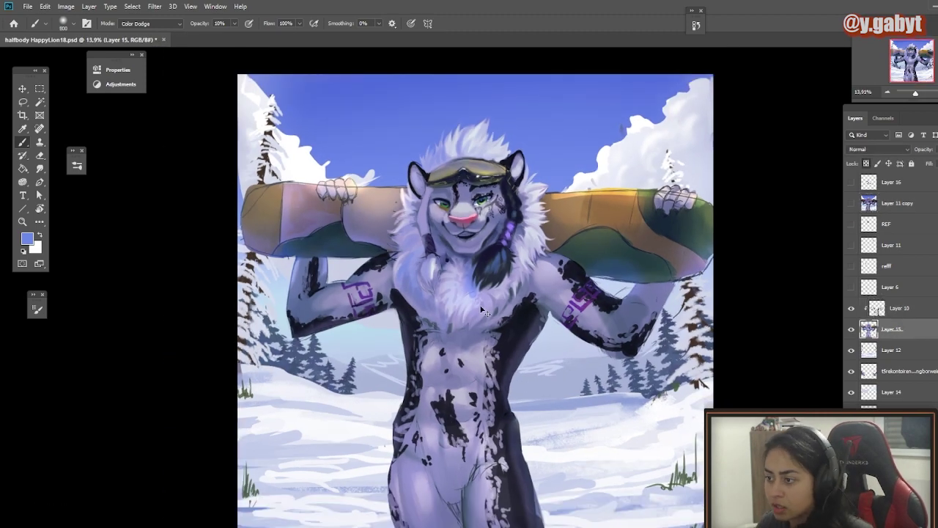
mouse_move(604, 332)
left_mouse_down()
mouse_move(535, 332)
mouse_move(607, 331)
left_mouse_up()
left_click(484, 356, "ctrl")
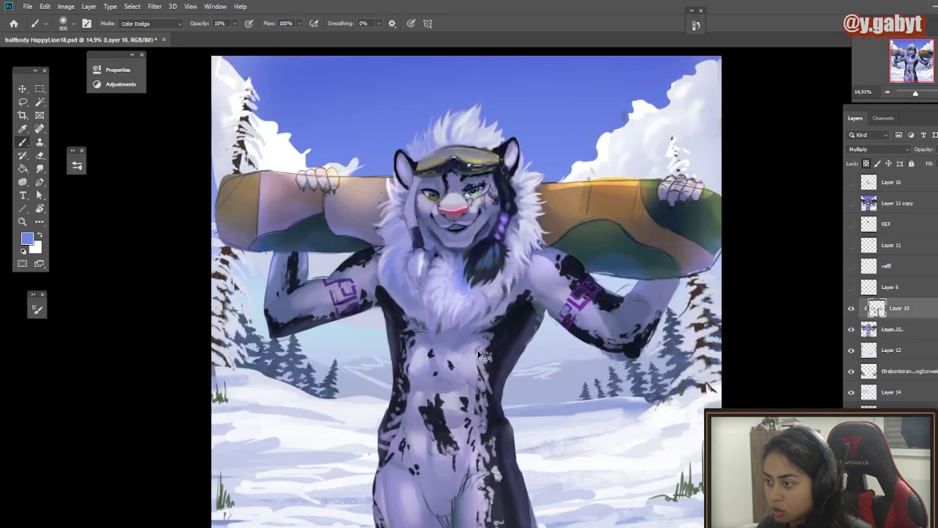
key("6")
left_click(484, 358, "alt")
left_click_drag(486, 358, 484, 383)
key("ctrl+z")
left_click(494, 348, "alt")
left_click(151, 24)
left_click(137, 34)
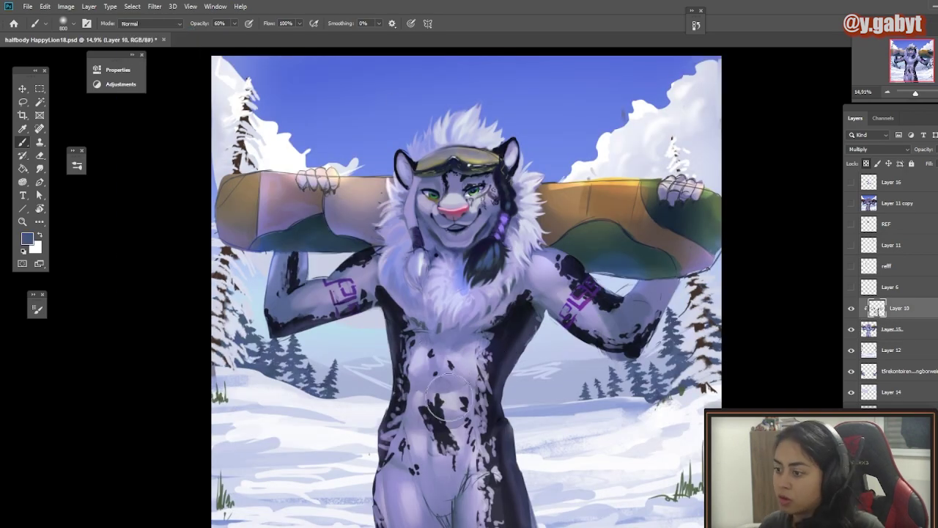
- Unlock transparent pixels on Layer 15 and set up a 70 px brush at 100% opacity
left_click(864, 330)
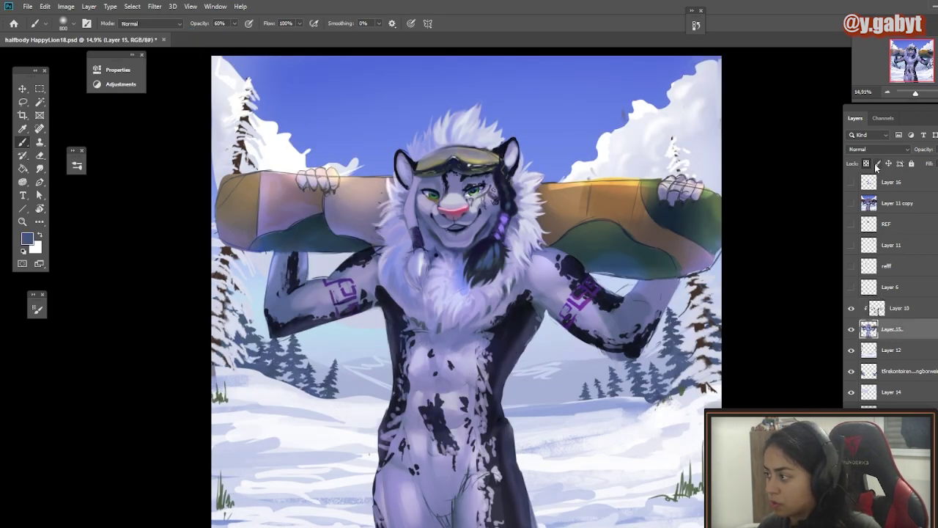
scroll(770, 216, "up", 3)
key("d")
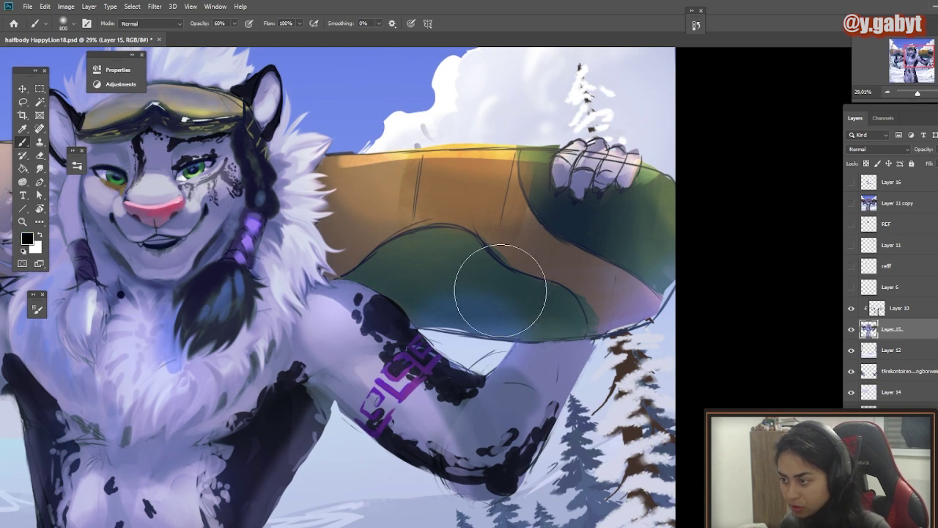
key("bracketleft")
key("bracketleft")
key("bracketleft")
key("bracketleft")
key("bracketleft")
key("bracketleft")
key("bracketleft")
key("bracketleft")
key("bracketleft")
key("bracketleft")
key("0")
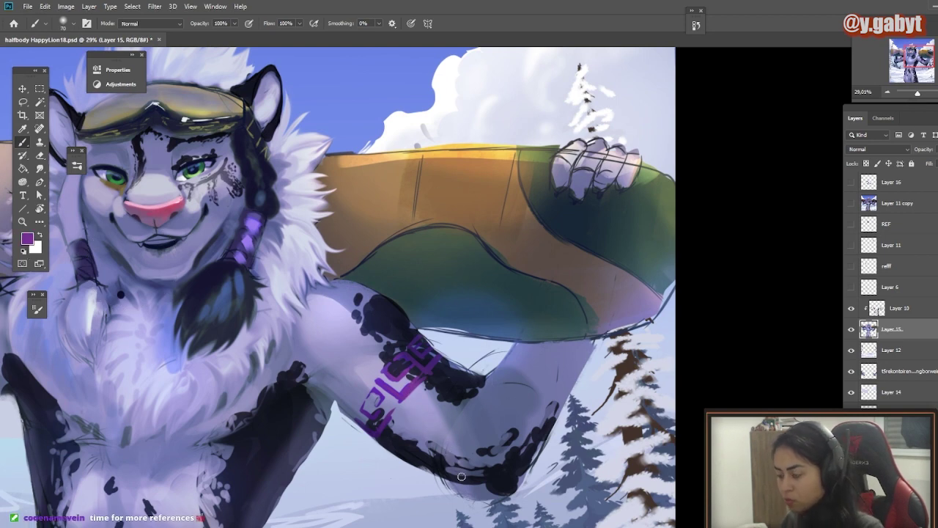
- Sketch purple guide lines for the right-side forearm, from the elbow across the snowboard up to the gripping hand
left_click_drag(522, 345, 448, 422)
left_click_drag(412, 471, 544, 444)
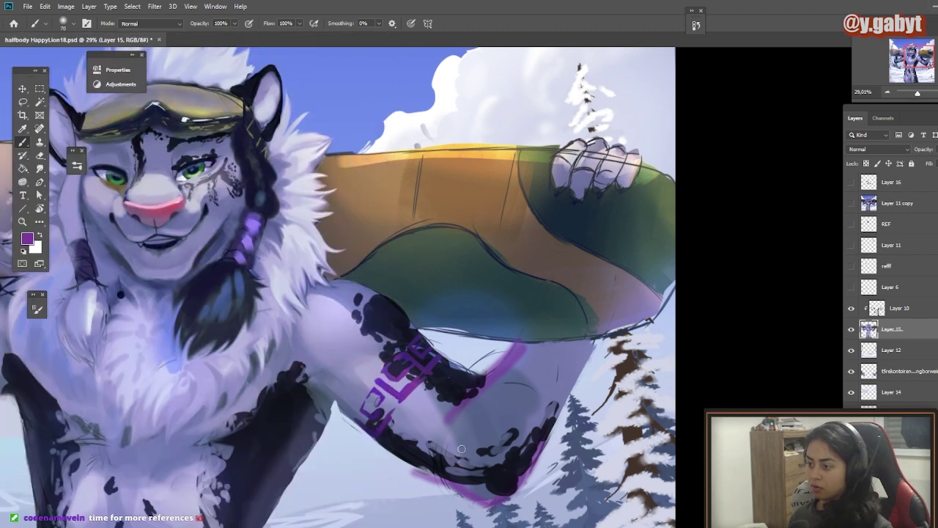
mouse_move(517, 405)
left_mouse_down()
mouse_move(555, 362)
mouse_move(561, 338)
left_mouse_up()
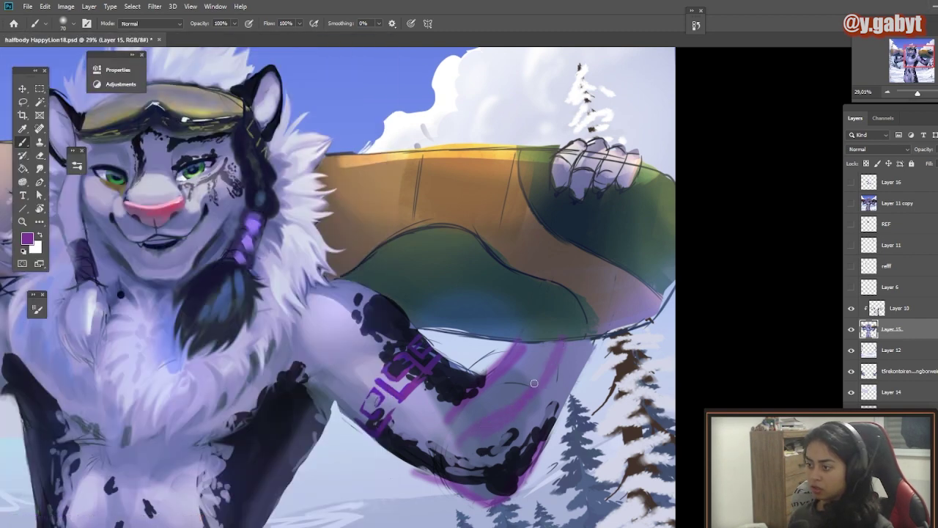
key("ctrl+z")
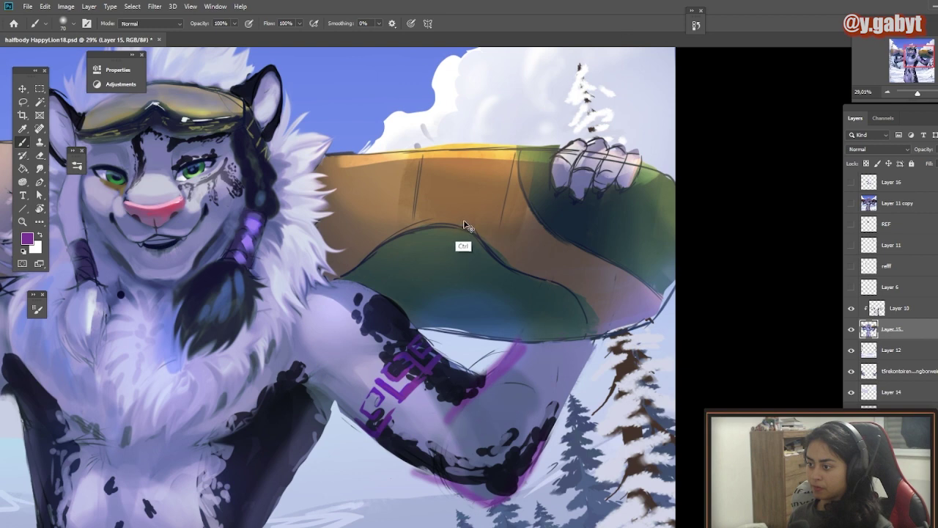
left_click_drag(483, 439, 541, 357)
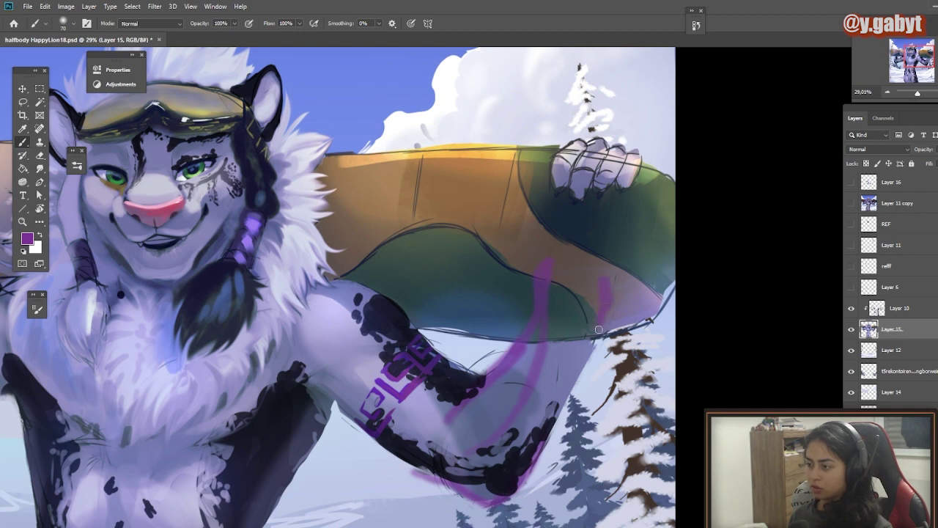
mouse_move(598, 330)
left_mouse_down()
mouse_move(568, 398)
mouse_move(598, 307)
left_mouse_up()
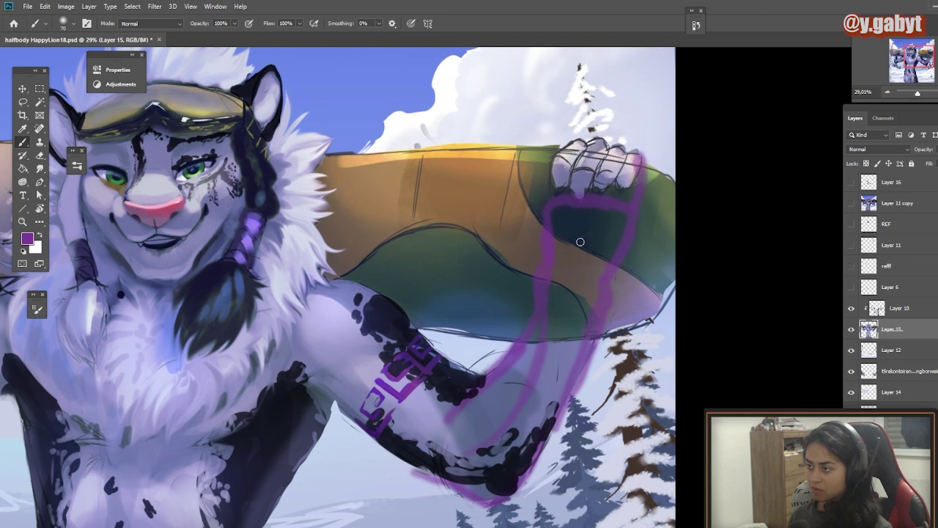
scroll(537, 312, "down", 3)
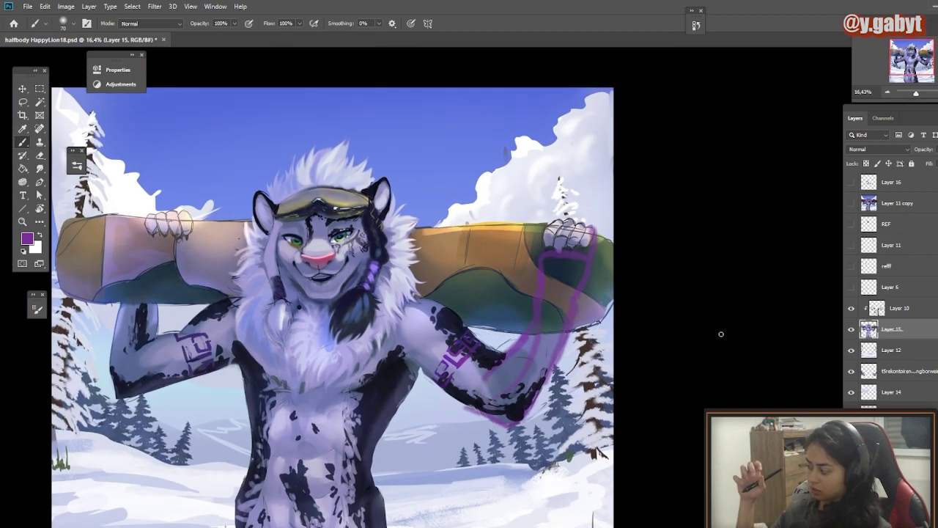
- Merge Layer 10 down into Layer 15
left_click_drag(386, 356, 594, 315)
left_click_drag(437, 259, 455, 297)
left_click(509, 239, "alt")
left_click(890, 314)
key("ctrl+e")
- Paint fur streaks along the dark flank below the left armpit and clean up the upper arm's edge with a 40 px brush
key("bracketleft")
key("bracketleft")
key("bracketleft")
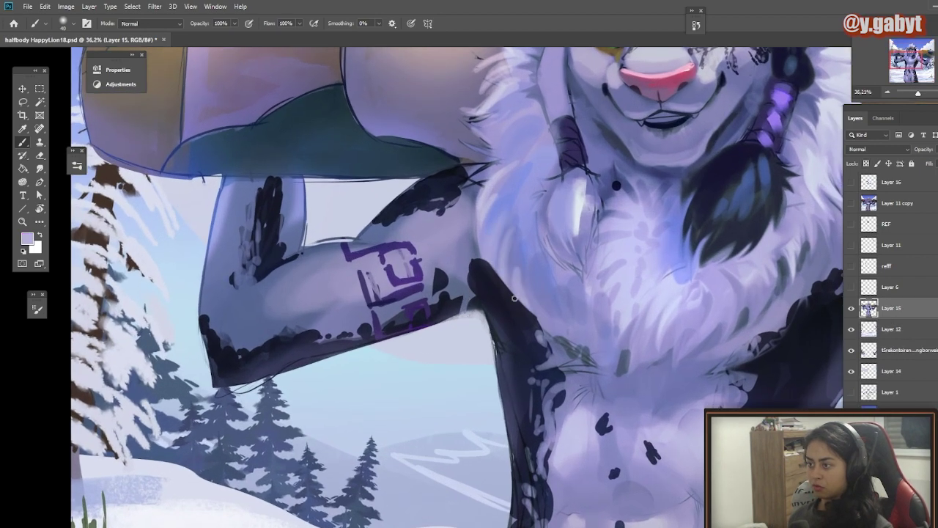
left_click_drag(516, 299, 506, 248)
mouse_move(496, 264)
left_mouse_down()
mouse_move(536, 298)
mouse_move(513, 359)
left_mouse_up()
left_click(497, 315, "alt")
left_click_drag(483, 299, 504, 388)
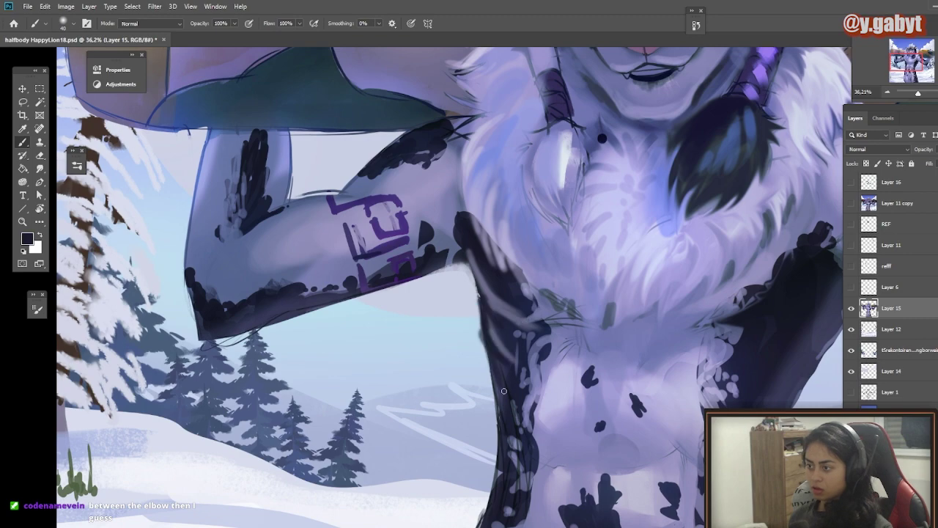
left_click_drag(482, 317, 502, 415)
mouse_move(528, 373)
left_mouse_down()
mouse_move(509, 293)
mouse_move(498, 300)
left_mouse_up()
left_click(341, 198, "alt")
left_click_drag(342, 197, 250, 199)
- Paint blue-violet shading across the torso below the chest fur with sampled colours and a larger brush
left_click(511, 193, "alt")
key("bracketright")
key("bracketright")
key("bracketright")
key("bracketright")
key("bracketright")
key("bracketright")
key("bracketright")
key("bracketright")
key("bracketright")
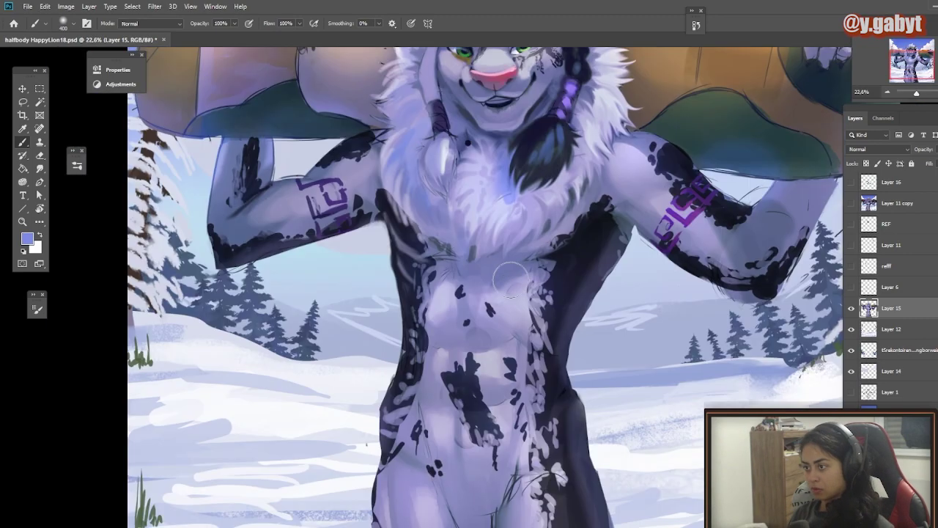
left_click_drag(499, 277, 538, 275)
left_click_drag(427, 279, 444, 287)
left_click(475, 311, "alt")
mouse_move(549, 247)
left_mouse_down()
mouse_move(511, 258)
mouse_move(529, 273)
left_mouse_up()
- Deepen the shadow along the lower edge of the chest fur with a sampled dark colour and a 90 px brush
left_click(557, 255, "alt")
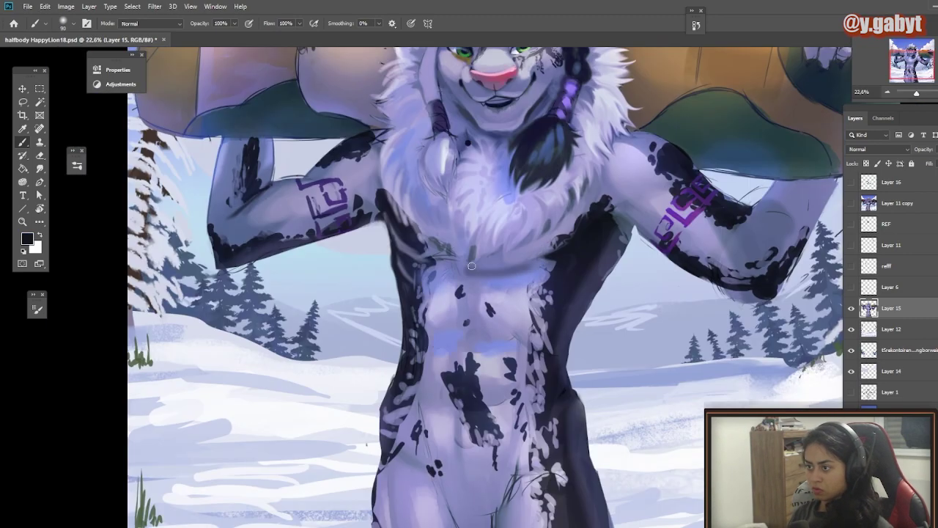
left_click_drag(467, 321, 473, 321)
left_click_drag(477, 261, 520, 267)
left_click_drag(453, 263, 423, 265)
- Rework the dark marking beside the right side of the chest and blend a sampled violet over the nearby ribs
left_click(37, 309)
left_click(84, 326)
left_click(36, 309)
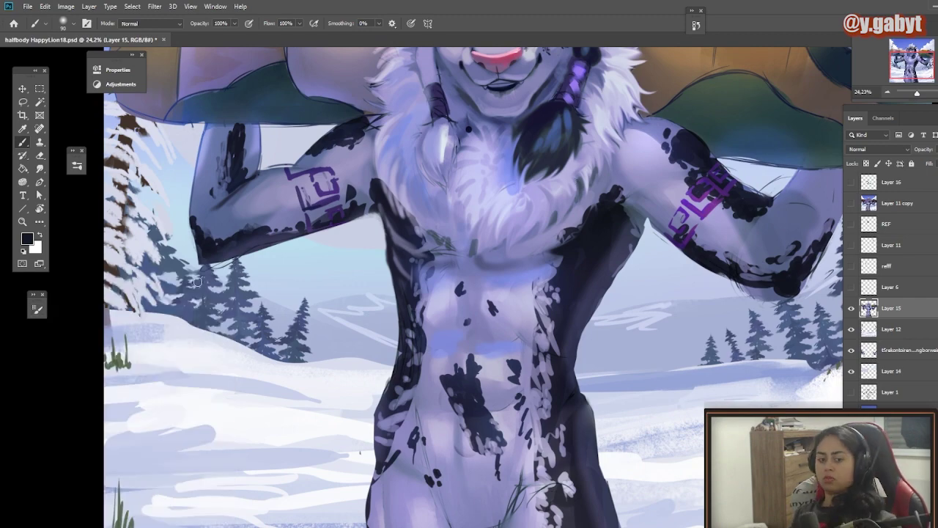
mouse_move(639, 198)
left_mouse_down()
mouse_move(526, 258)
mouse_move(493, 319)
left_mouse_up()
left_click(483, 319, "alt")
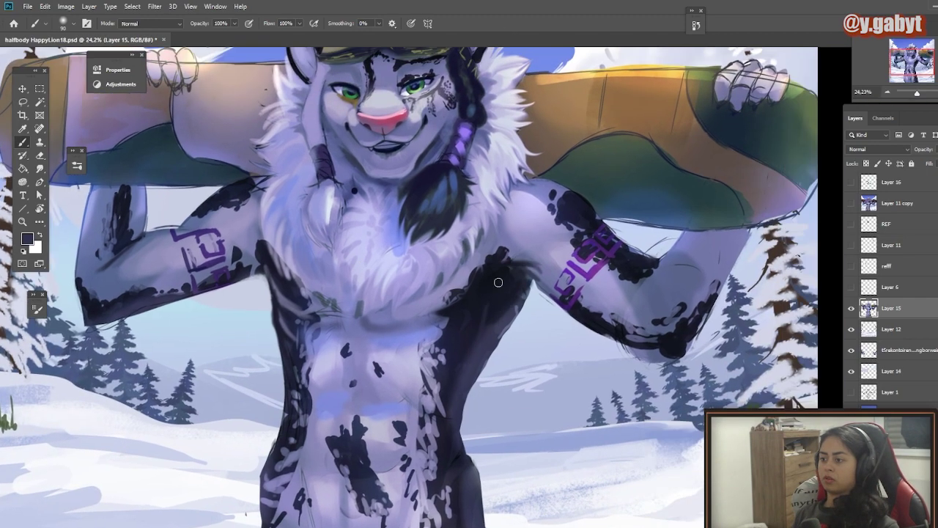
mouse_move(496, 283)
left_mouse_down()
mouse_move(461, 312)
mouse_move(412, 323)
left_mouse_up()
left_click(420, 332, "alt")
left_click_drag(429, 359, 401, 349)
scroll(401, 350, "down", 1)
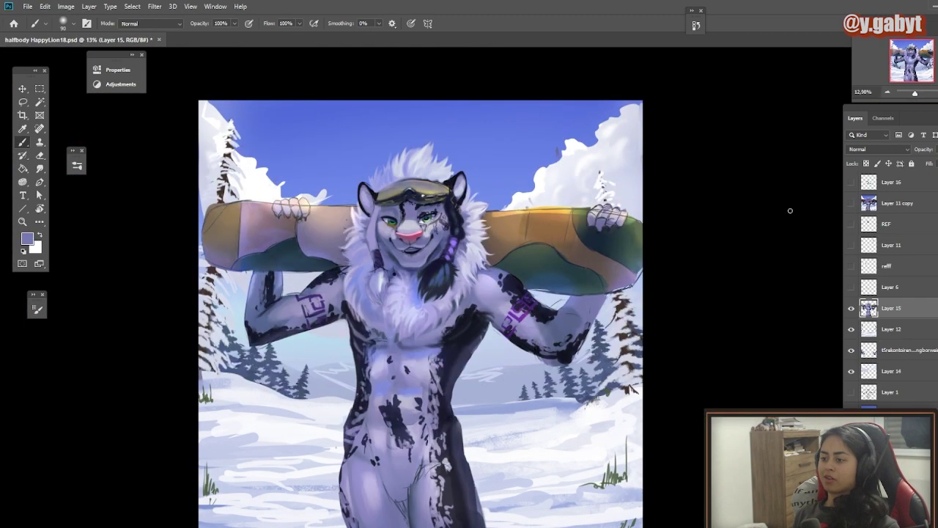
- Paint a dark marking down the outer edge of the left thigh with a sampled dark violet and a 100 px brush
scroll(450, 200, "up", 3)
key("bracketright")
key("bracketright")
key("bracketright")
key("bracketright")
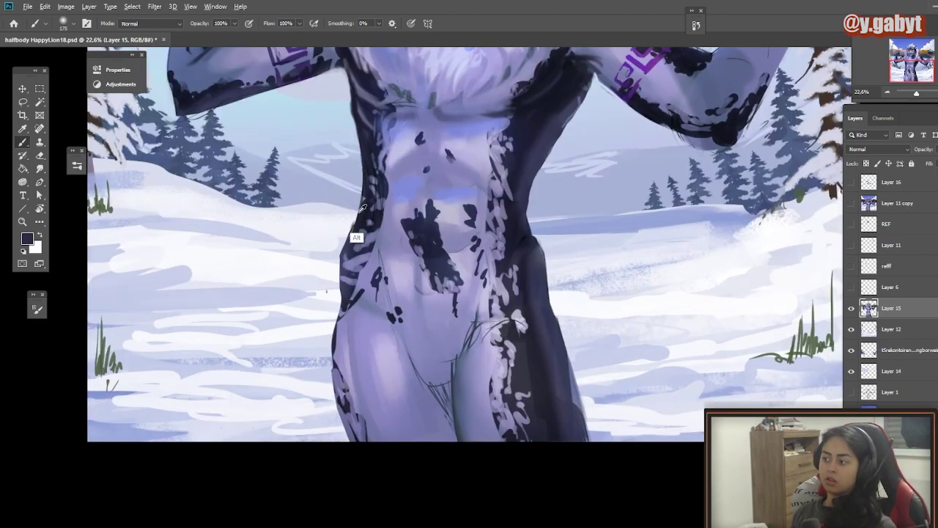
left_click_drag(355, 300, 355, 432)
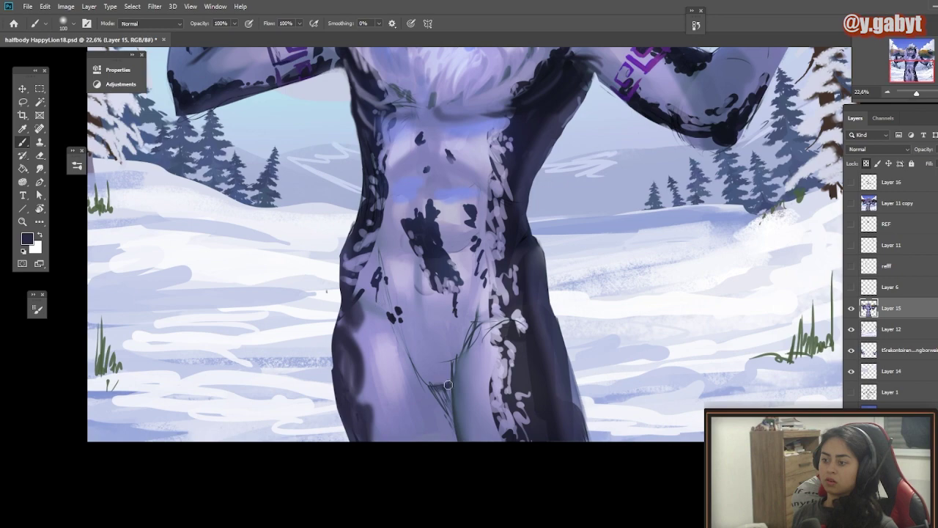
- Blend violet shading over the crotch lines, hips and lower belly, then the chest fur, with a larger brush
left_click_drag(449, 385, 416, 359)
left_click_drag(394, 325, 323, 286)
left_click_drag(399, 272, 469, 273)
mouse_move(393, 309)
left_mouse_down()
mouse_move(327, 257)
mouse_move(358, 284)
mouse_move(447, 264)
left_mouse_up()
left_click_drag(480, 247, 440, 305)
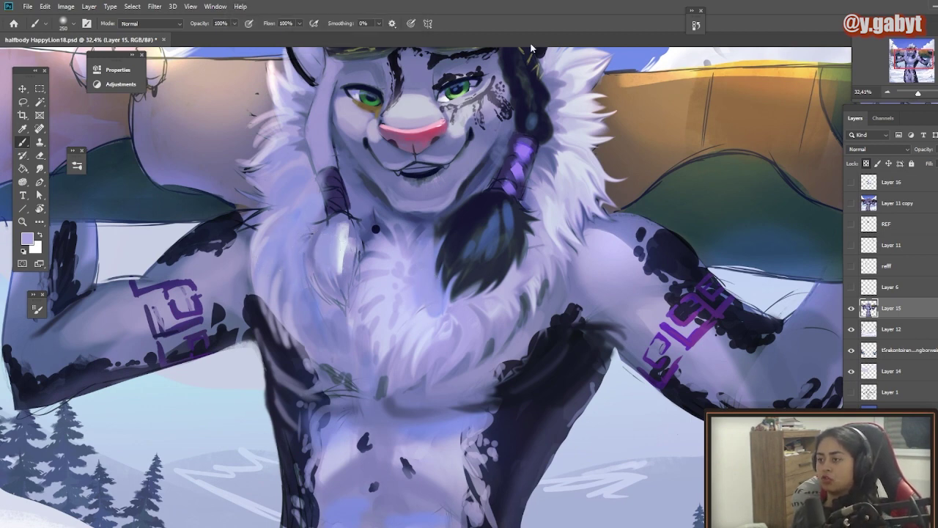
left_click_drag(467, 247, 390, 216)
scroll(391, 216, "up", 5)
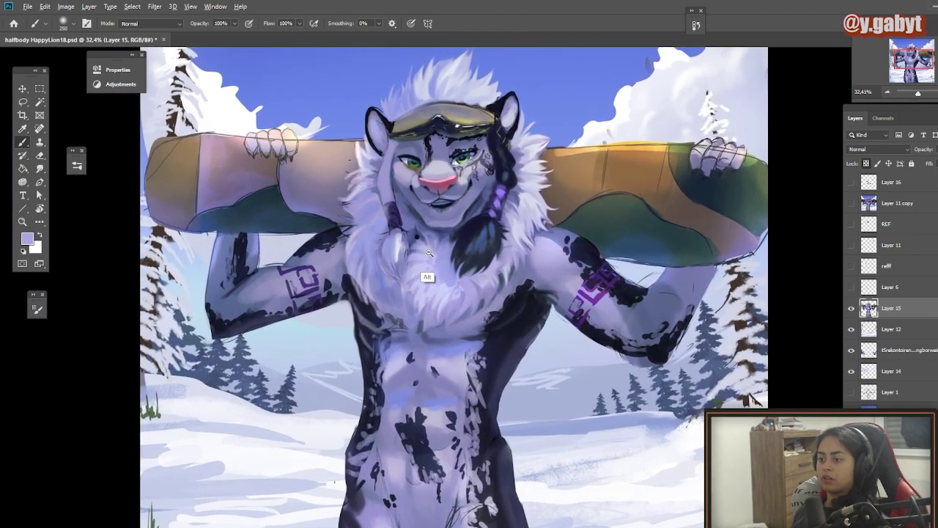
- Paint blue-violet fur streaks over the dark flank below the right armpit with sampled colours and a 150 px brush
scroll(341, 215, "down", 3)
scroll(337, 293, "up", 3)
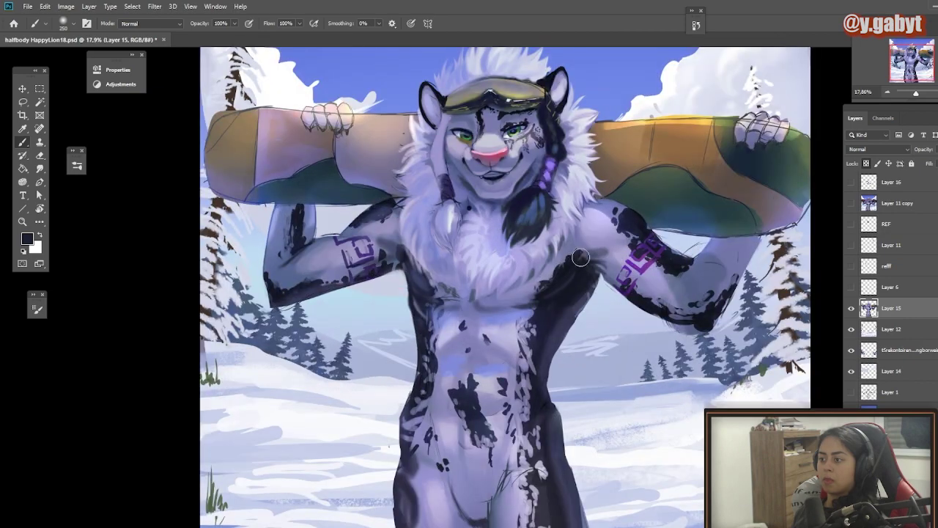
scroll(482, 293, "down", 2)
scroll(421, 195, "up", 4)
left_click(452, 262, "alt")
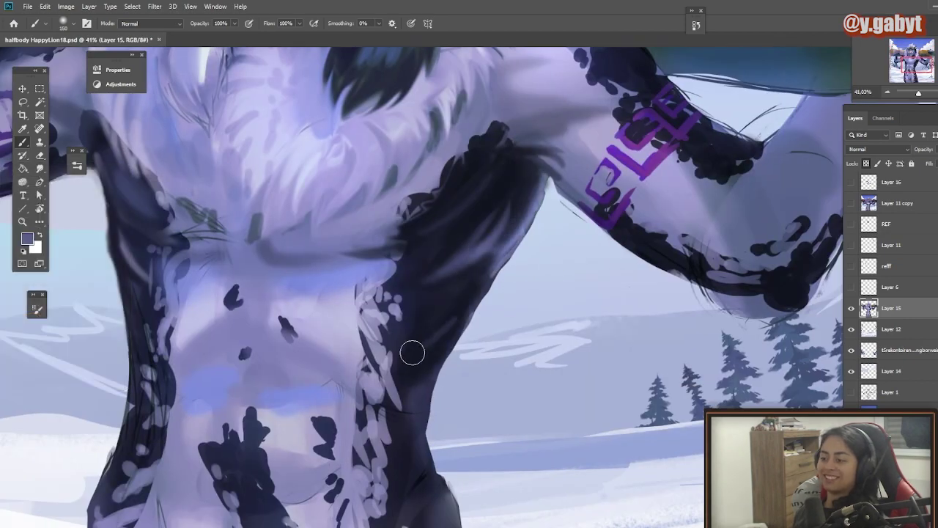
scroll(361, 256, "down", 4)
scroll(362, 257, "up", 1)
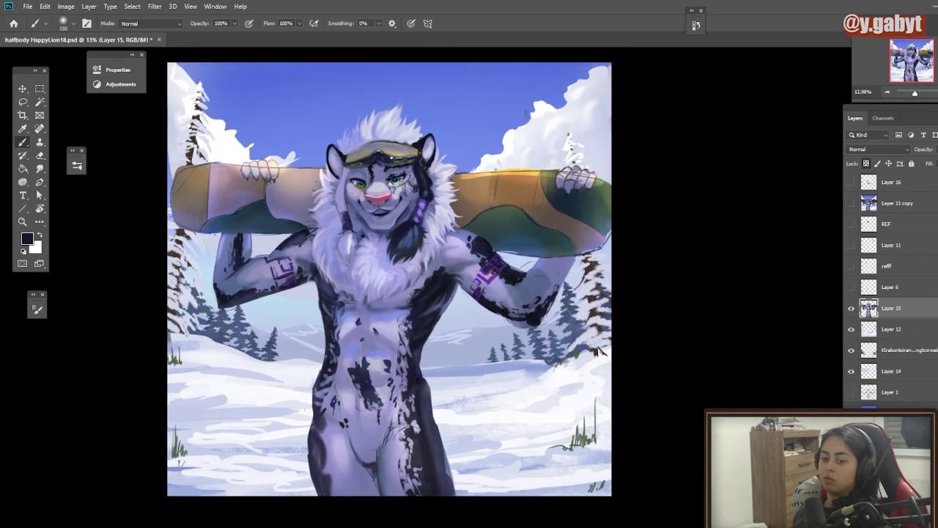
- Create a new layer above Layer 12 for the tail and switch to a hard-edged brush
left_click(892, 329)
key("ctrl+shift+n")
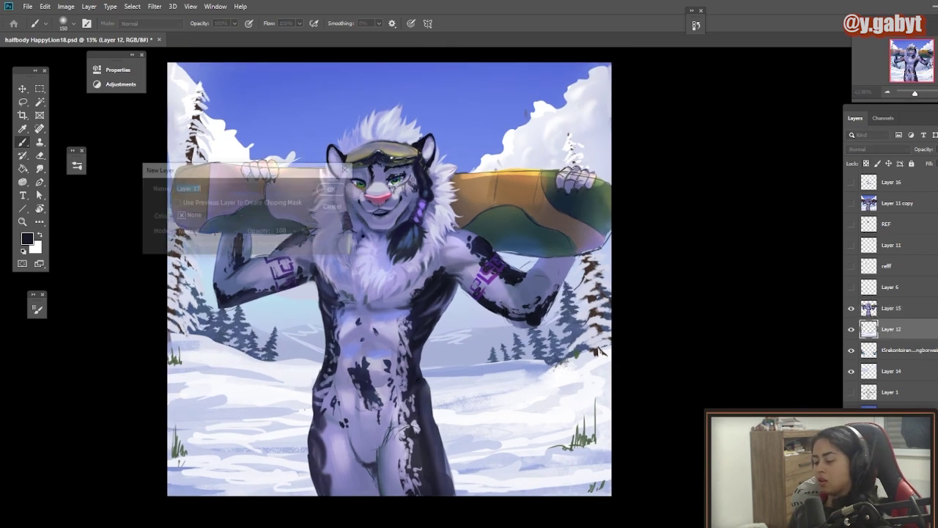
key("Return")
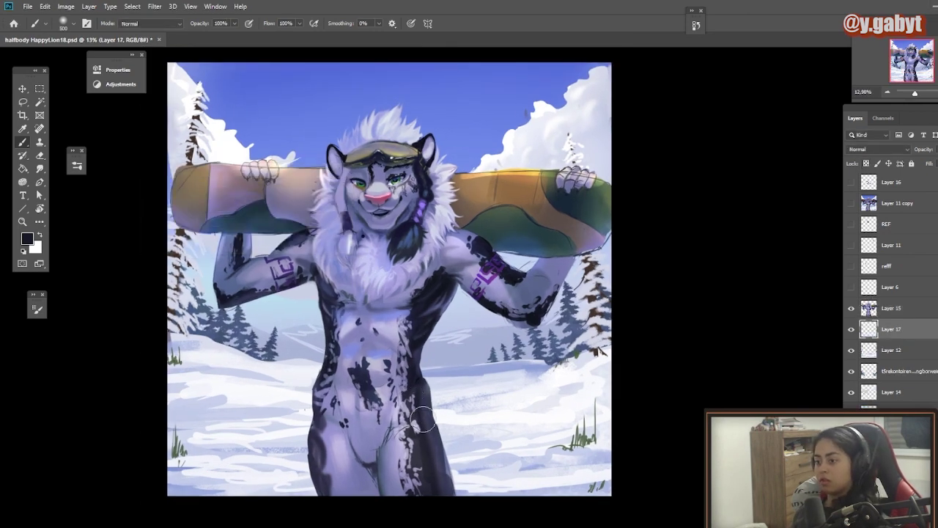
left_click_drag(423, 420, 536, 508)
key("ctrl+z")
right_click(502, 227)
left_click(557, 323)
left_click_drag(412, 410, 519, 404)
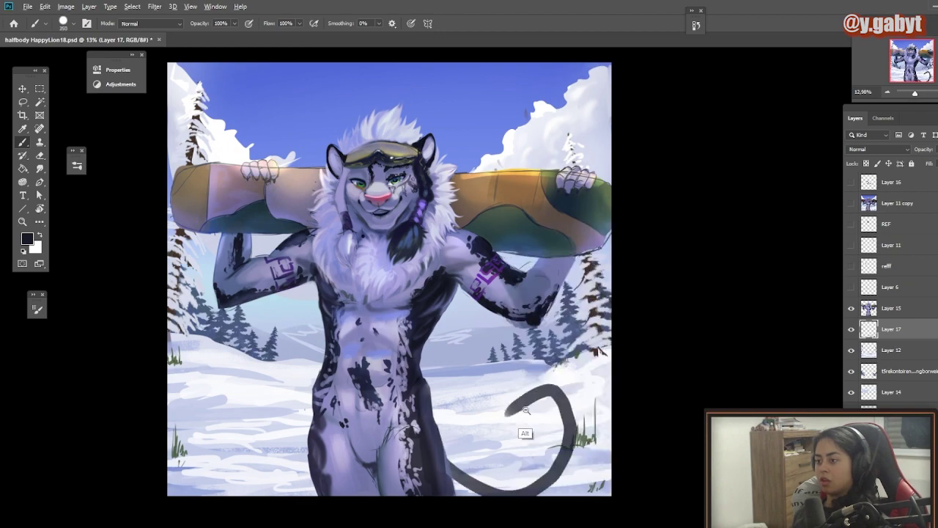
key("ctrl+z")
scroll(525, 414, "up", 2)
scroll(417, 439, "down", 2)
left_click_drag(419, 372, 538, 321)
key("ctrl+z")
- Draw a dark tail curling up from behind the right hip with the 250 px brush
scroll(505, 405, "down", 5)
scroll(506, 404, "up", 5)
scroll(420, 421, "down", 5)
mouse_move(425, 362)
left_mouse_down()
mouse_move(519, 350)
mouse_move(413, 364)
mouse_move(609, 382)
mouse_move(526, 317)
left_mouse_up()
scroll(421, 420, "up", 6)
- Paint a tapered lavender-grey fur tuft at the tail tip, alternating sampled colours and brush sizes
left_click(315, 381, "alt")
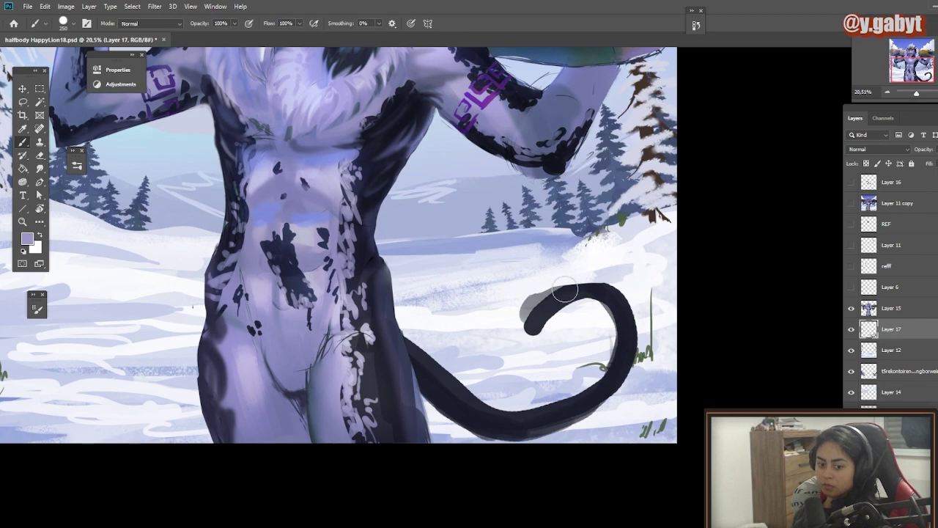
mouse_move(575, 291)
left_mouse_down()
mouse_move(555, 299)
mouse_move(573, 299)
mouse_move(526, 335)
left_mouse_up()
left_click(592, 293, "alt")
key("bracketleft")
key("bracketleft")
key("bracketleft")
key("bracketleft")
mouse_move(585, 294)
left_mouse_down()
mouse_move(519, 345)
mouse_move(502, 310)
left_mouse_up()
left_click(544, 314, "alt")
left_click_drag(583, 286, 524, 334)
key("bracketright")
key("bracketright")
mouse_move(508, 365)
left_mouse_down()
mouse_move(448, 354)
mouse_move(478, 379)
left_mouse_up()
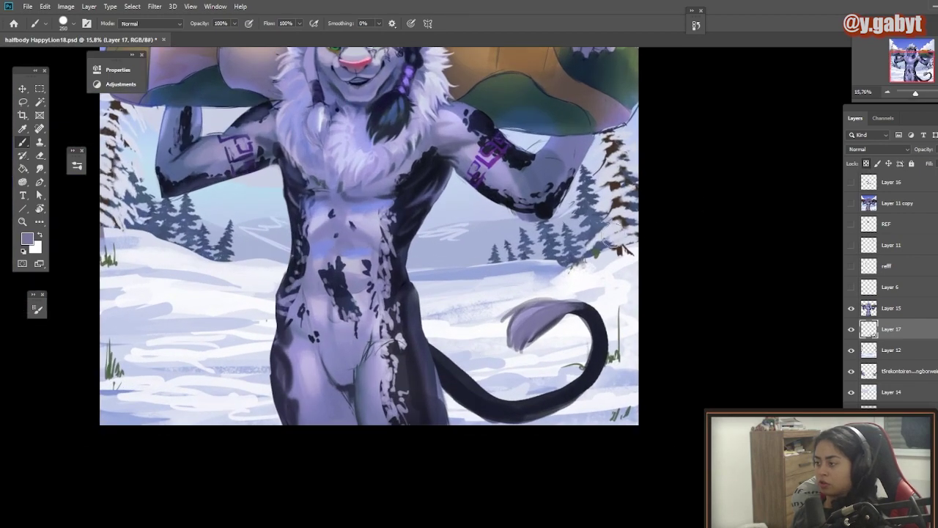
- Tint the tail softly with a sampled light blue, using a 2200 px brush at 20% opacity
key("bracketright")
key("bracketright")
key("bracketright")
key("bracketright")
key("bracketright")
key("bracketright")
key("bracketright")
key("bracketright")
key("bracketright")
key("bracketright")
key("bracketright")
key("bracketright")
key("bracketright")
key("bracketright")
key("bracketright")
key("bracketright")
key("bracketright")
key("bracketright")
key("bracketright")
key("bracketright")
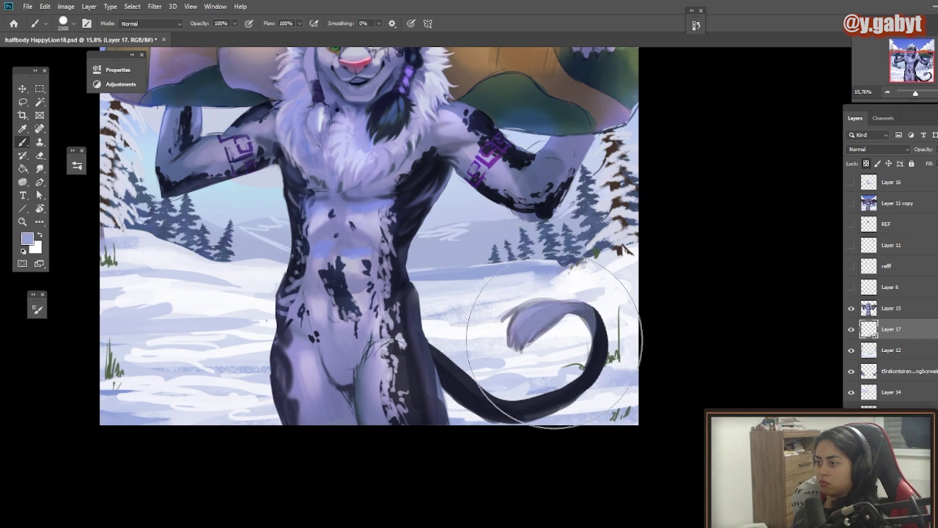
right_click(584, 241)
key("Escape")
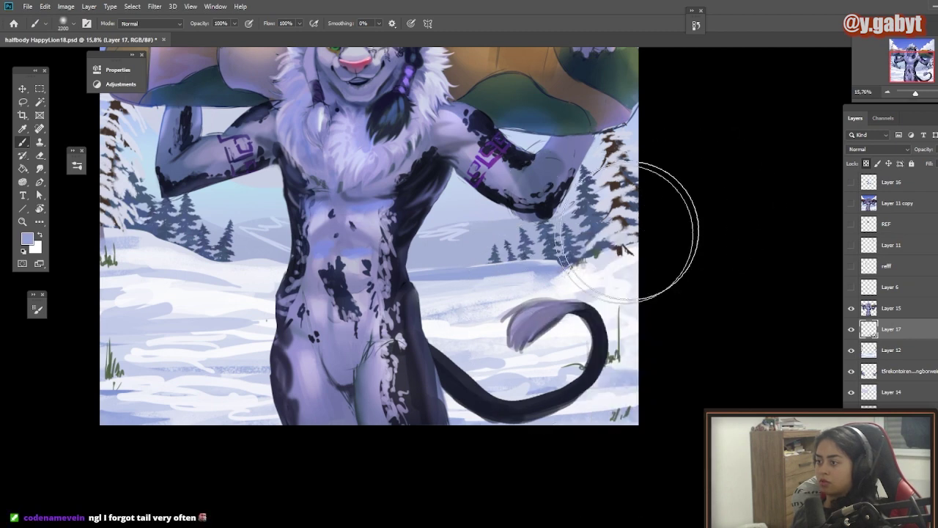
key("2")
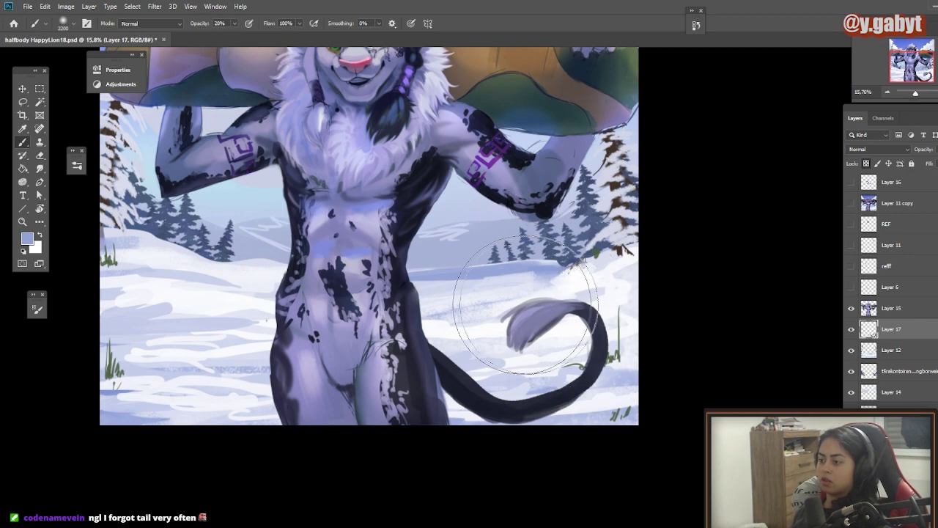
key("alt")
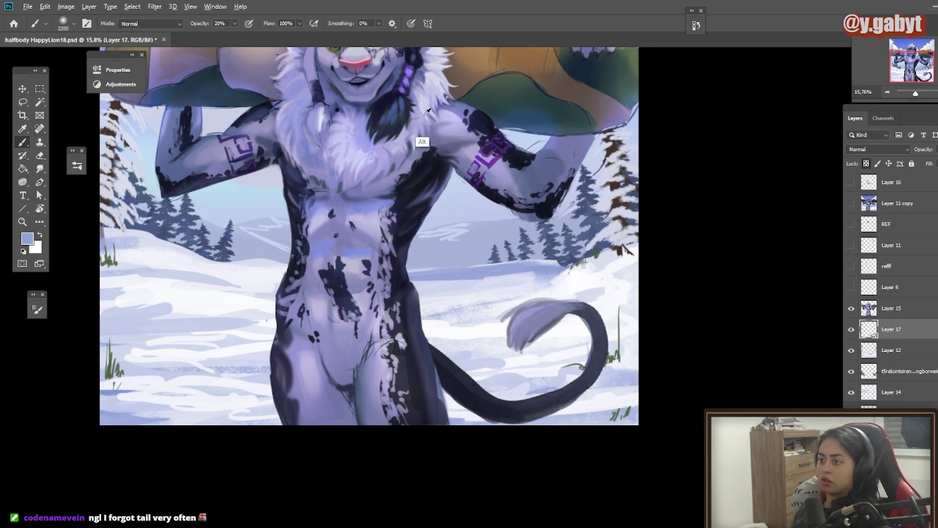
- Lighten the tail tuft and the tail's length with a pale lavender sampled from the fur at 30% opacity
left_click(425, 114, "alt")
key("3")
key("bracketleft")
key("bracketleft")
key("bracketleft")
key("bracketleft")
key("bracketleft")
key("bracketleft")
key("bracketleft")
key("bracketleft")
key("bracketleft")
key("bracketleft")
key("bracketleft")
key("bracketleft")
key("bracketleft")
mouse_move(522, 321)
left_mouse_down()
mouse_move(568, 305)
mouse_move(517, 324)
left_mouse_up()
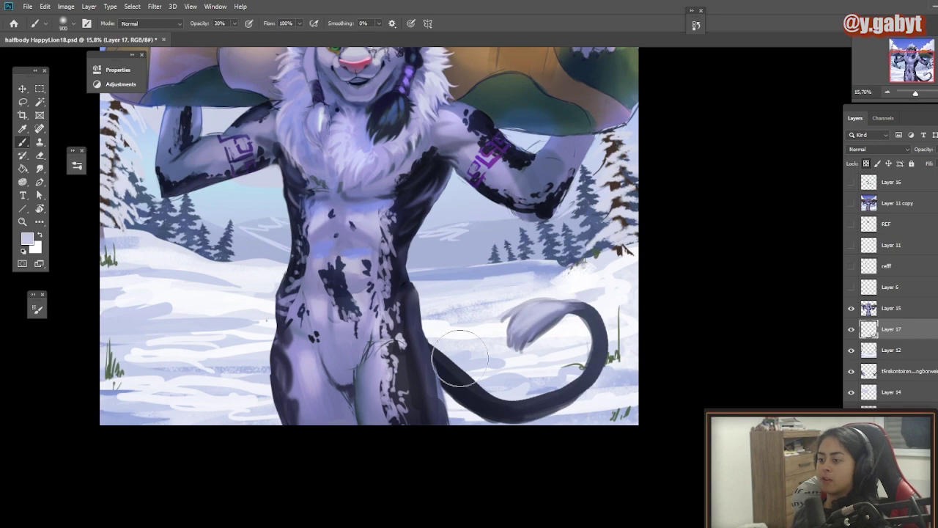
scroll(460, 357, "down", 5)
scroll(415, 345, "up", 4)
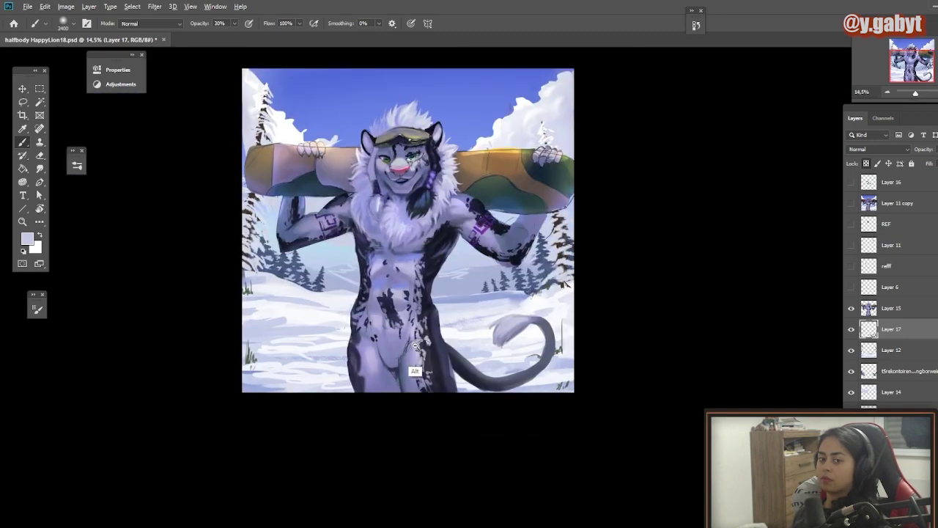
scroll(416, 346, "up", 2)
left_click_drag(432, 233, 450, 323)
- Show the snowboarding reference photo on Layer 16 over the whole painting, then hide it again
left_click(891, 350)
left_click(852, 182)
left_click_drag(920, 94, 914, 96)
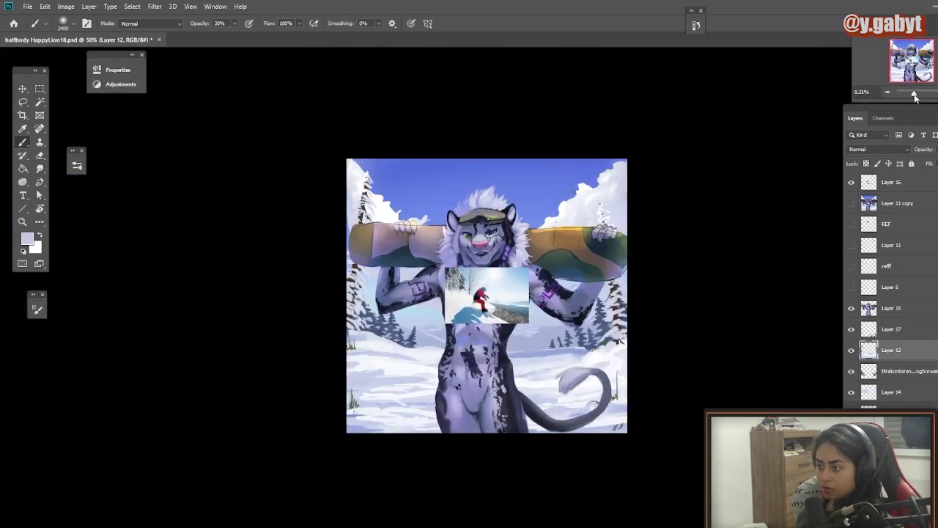
left_click(851, 182)
left_click(892, 182)
mouse_move(715, 249)
left_mouse_down()
mouse_move(738, 278)
mouse_move(711, 246)
mouse_move(719, 253)
left_mouse_up()
- Repaint the distant mountains on Layer 2, covering the sketch lines and adding white snowy ridges with a 200 px brush
left_click(610, 320, "ctrl")
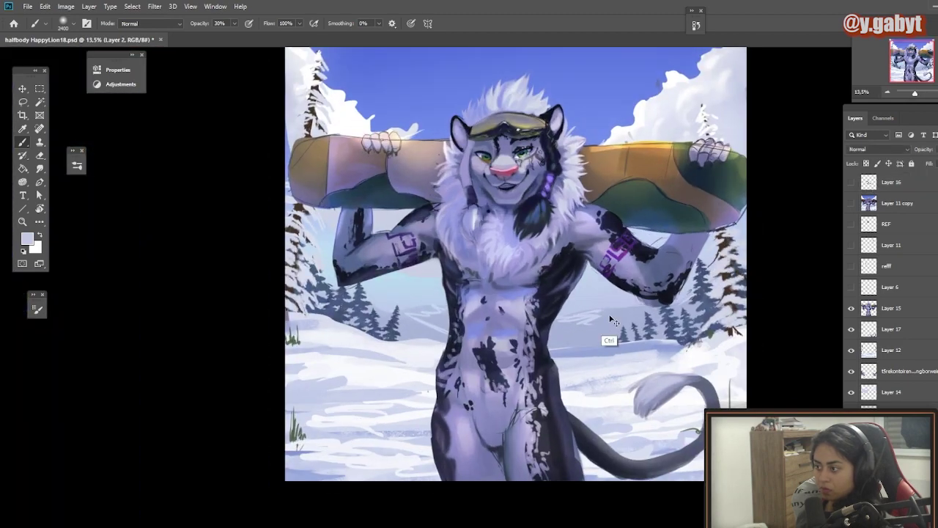
left_click(440, 316, "alt")
left_click_drag(556, 313, 613, 312)
mouse_move(427, 298)
left_mouse_down()
mouse_move(448, 314)
mouse_move(389, 311)
mouse_move(428, 296)
left_mouse_up()
left_click(408, 332, "alt")
left_click_drag(421, 296, 443, 315)
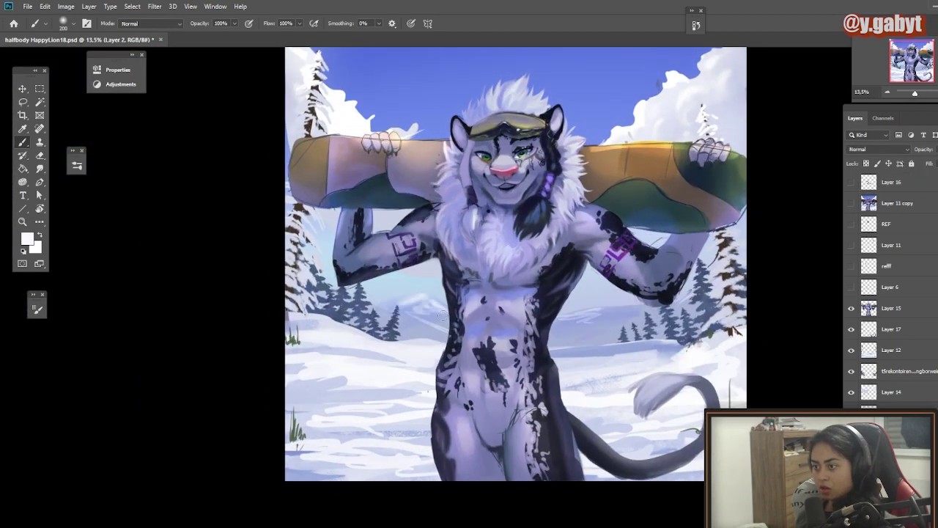
- Add snowy ridges to the mountains right of the torso and soften their bases with a sampled pale blue
left_click_drag(575, 323, 630, 311)
left_click_drag(561, 336, 614, 335)
left_click(351, 290, "alt")
left_click_drag(405, 335, 412, 335)
key("bracketright")
key("bracketright")
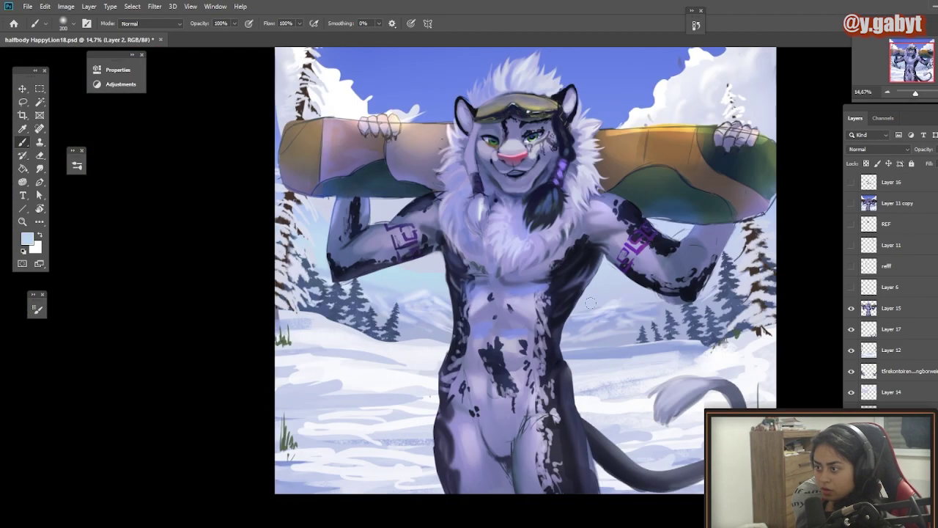
- Squash the clouds on Layer 14 to 50% of their height
left_click_drag(719, 76, 731, 78)
key("ctrl+t")
scroll(444, 290, "down", 5)
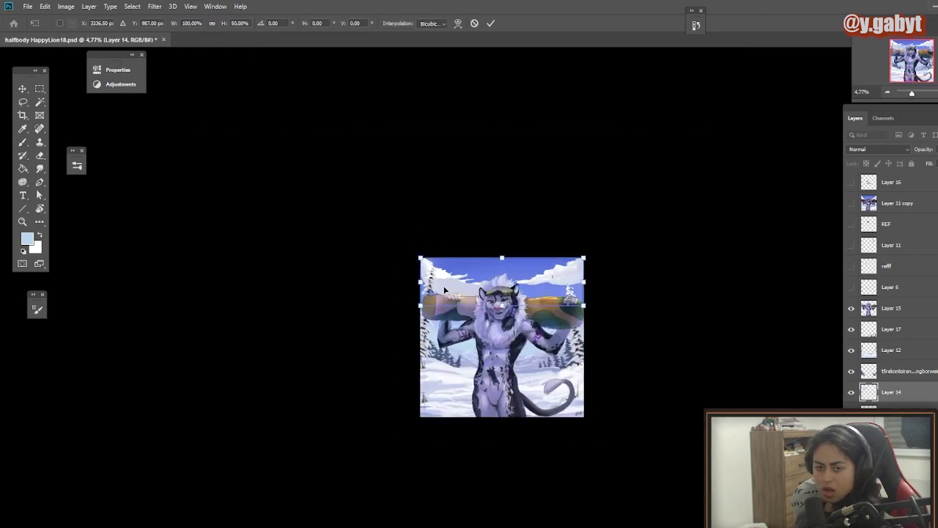
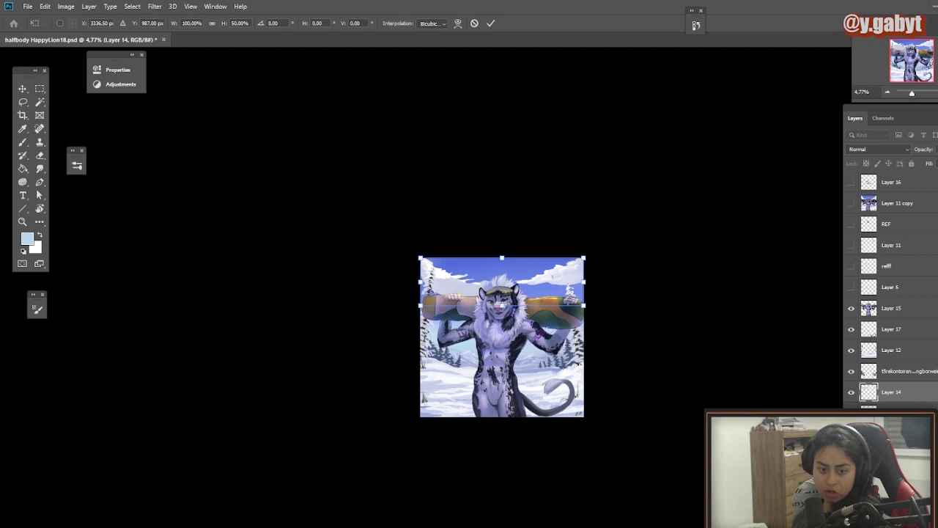
key("Return")
scroll(512, 368, "up", 5)
key("ctrl+t")
key("Return")
- Select the upper-right cloud with a rectangular marquee and cut it onto its own layer
key("m")
left_click_drag(691, 186, 500, 52)
key("ctrl+shift+j")
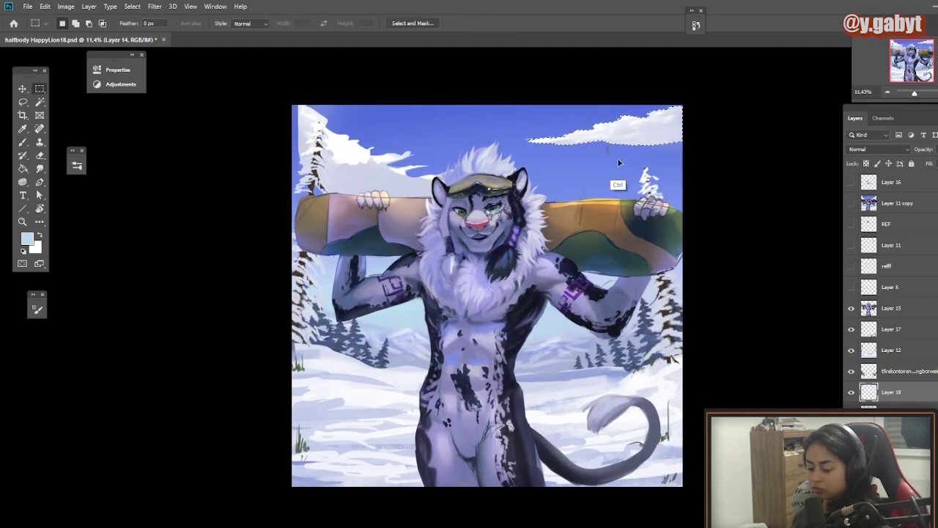
- Reposition, stretch and warp the cloud into a long low band behind the head and snowboard
key("ctrl+t")
left_click_drag(620, 127, 434, 183)
left_click_drag(498, 183, 702, 173)
left_click(458, 24)
left_click_drag(635, 180, 596, 175)
left_click_drag(389, 182, 378, 168)
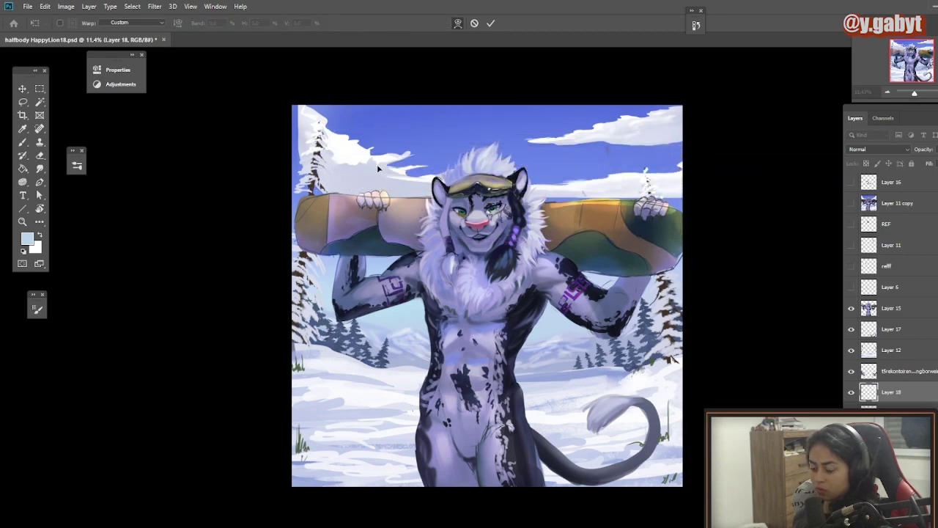
- Touch up the snowy ground on Layer 12 near the left trees with a sampled near-white and a smaller brush
key("c")
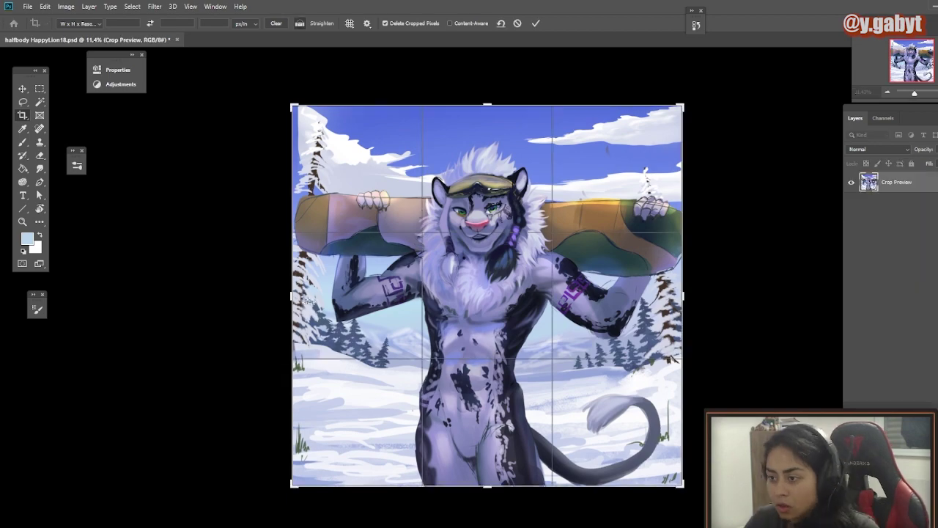
key("Escape")
key("b")
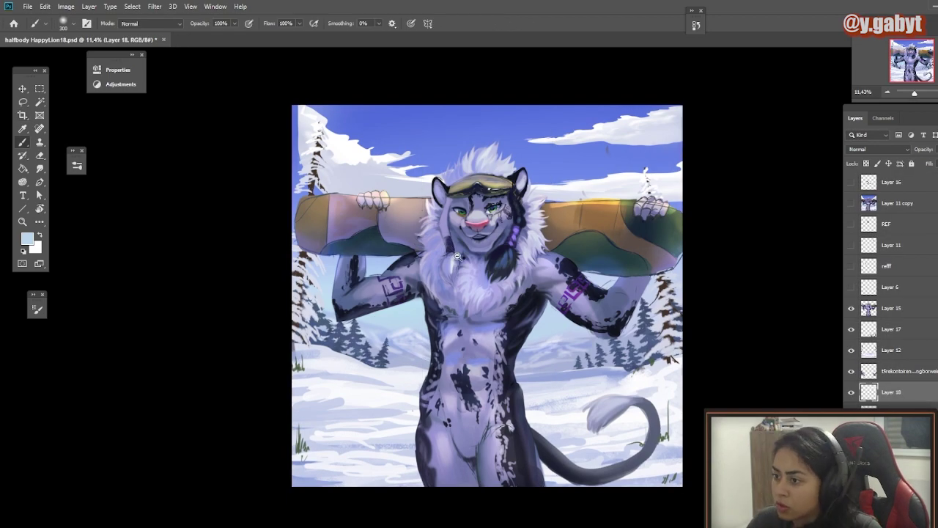
left_click_drag(457, 256, 443, 240)
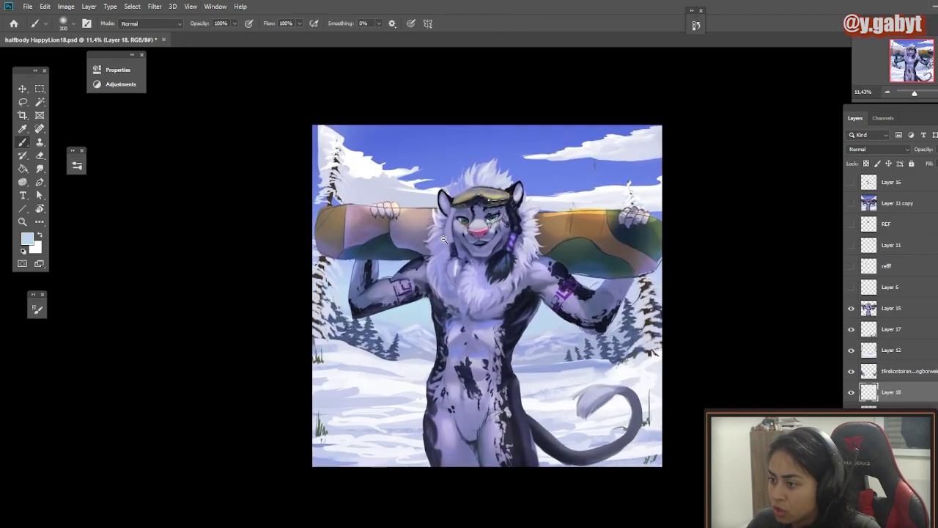
right_click(432, 376)
left_click(699, 243)
left_click_drag(345, 469, 392, 463)
left_click(420, 387, "ctrl")
left_click(421, 388, "alt")
left_click_drag(394, 272, 437, 296)
key("bracketleft")
key("bracketleft")
key("bracketleft")
key("bracketleft")
key("bracketleft")
key("bracketleft")
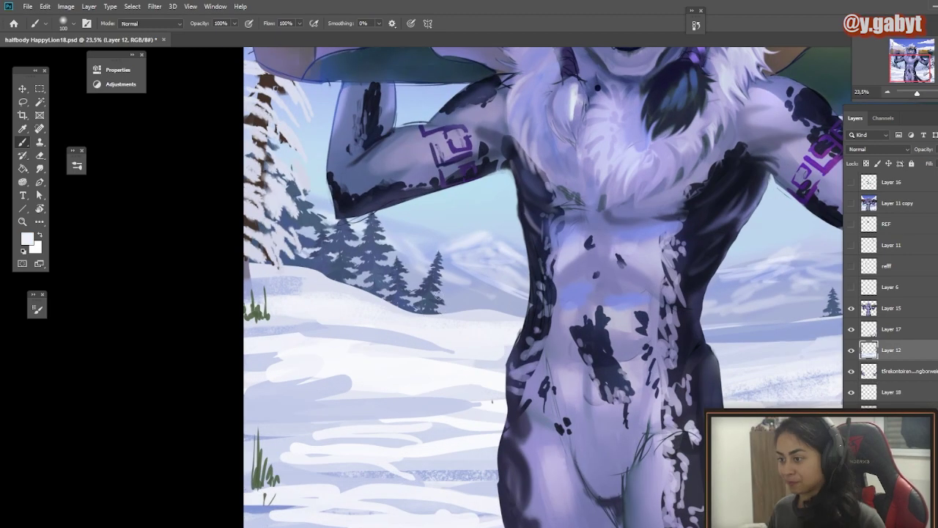
key("bracketleft")
mouse_move(689, 171)
left_mouse_down()
mouse_move(618, 163)
mouse_move(689, 167)
left_mouse_up()
- Change the brush preset and create a new layer named smoll above Layer 12
right_click(526, 142)
left_click(492, 206)
key("ctrl+shift+n")
type("sn")
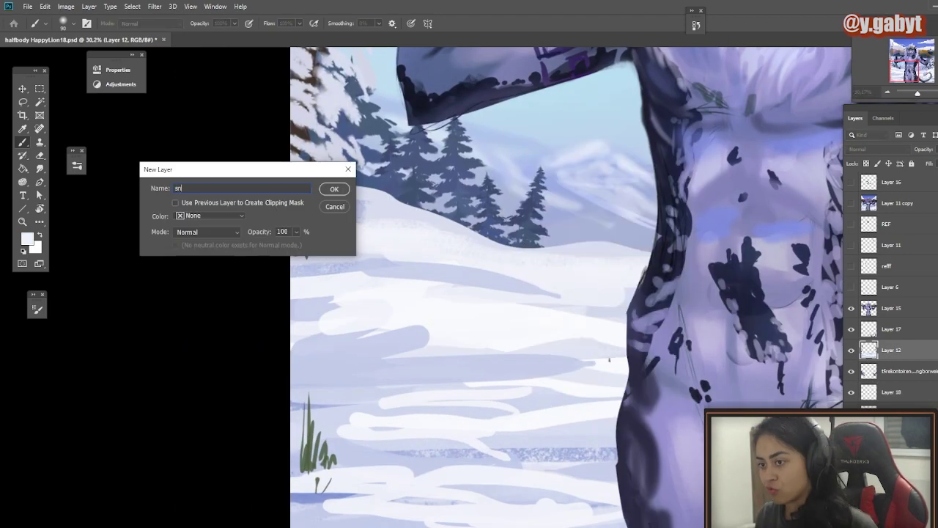
type("oll")
key("Return")
- Paint a tiny snowman with dark buttons and stick arms on the snow below the left trees
left_click(445, 269, "alt")
mouse_move(444, 238)
left_mouse_down()
mouse_move(475, 282)
mouse_move(411, 249)
mouse_move(430, 257)
left_mouse_up()
left_click(456, 263)
left_click(459, 274)
left_click(461, 283)
left_click(415, 240)
left_click_drag(434, 222, 410, 222)
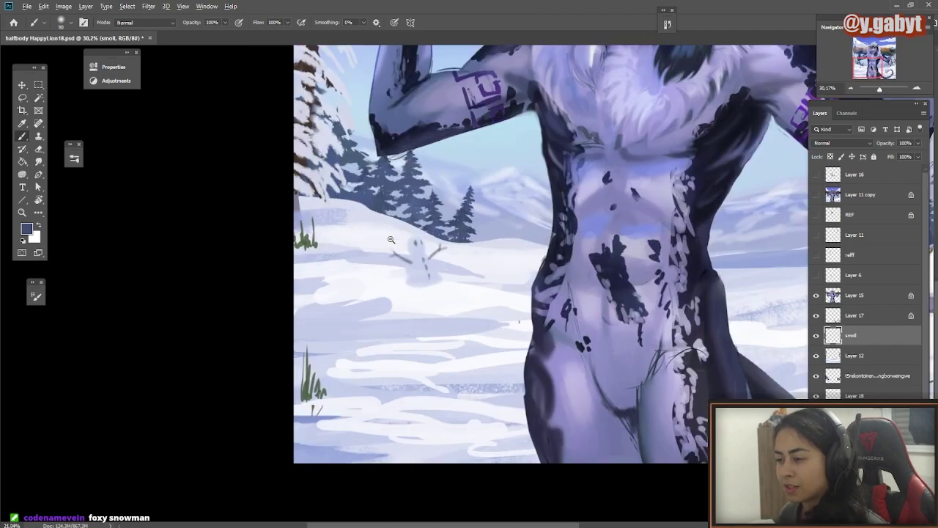
- Paint an orange carrot nose and a small blue hat on the snowman, then touch up its body with a sampled colour
left_click_drag(478, 149, 435, 210)
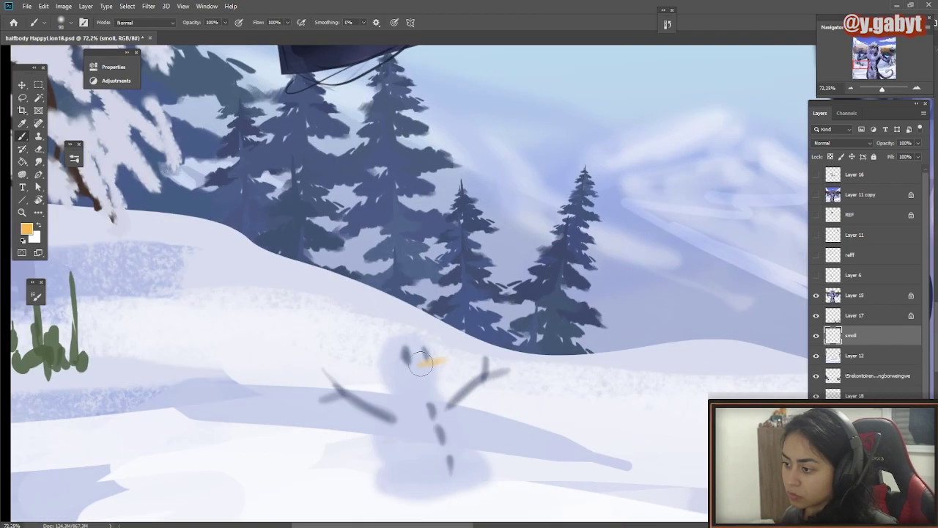
left_click_drag(370, 330, 415, 327)
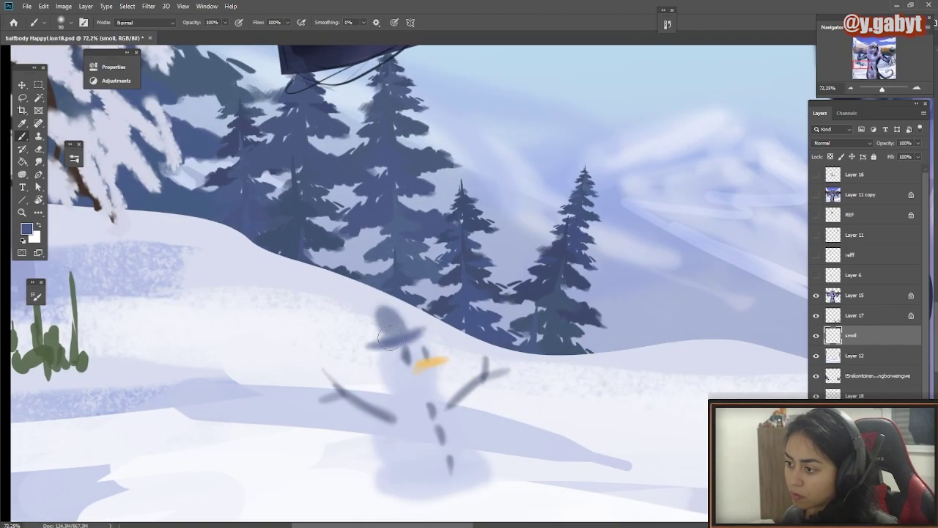
scroll(426, 455, "down", 3)
left_click(426, 455, "alt")
left_click_drag(408, 382, 409, 401)
- Transform and reposition the snowman on the snow below the left trees, merge its copies into one layer and save the document
scroll(408, 396, "down", 5)
key("ctrl+t")
left_click_drag(322, 327, 359, 286)
mouse_move(346, 339)
left_mouse_down()
mouse_move(320, 356)
mouse_move(577, 362)
left_mouse_up()
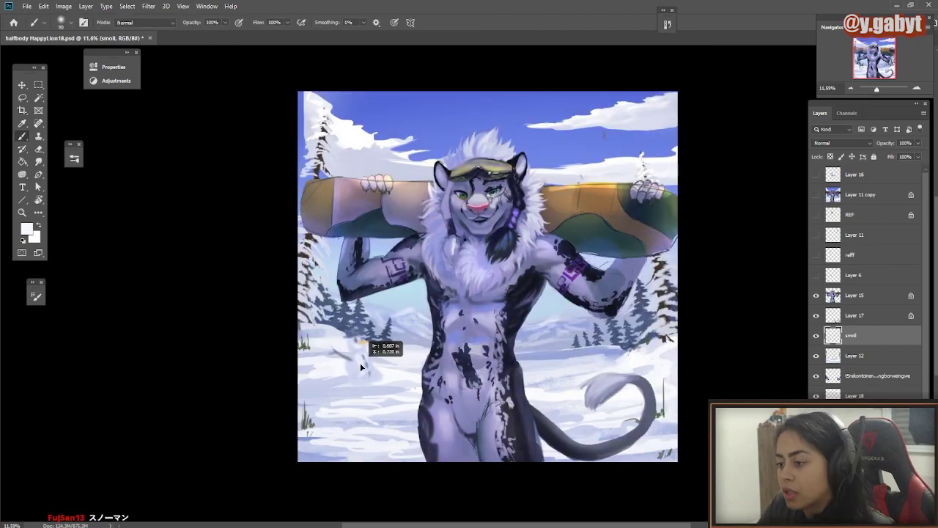
key("ctrl+e")
left_click_drag(359, 359, 382, 354)
scroll(380, 348, "down", 3)
scroll(381, 352, "up", 5)
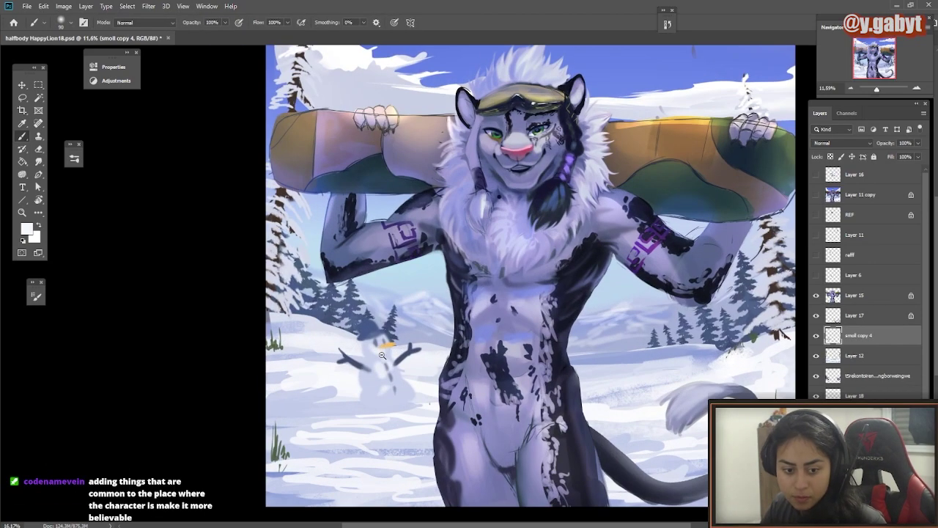
key("ctrl+s")
- Draw a dark, slightly rising cable across the sky on the lines layer, duplicate it as a parallel cable and merge both
key("ctrl+0")
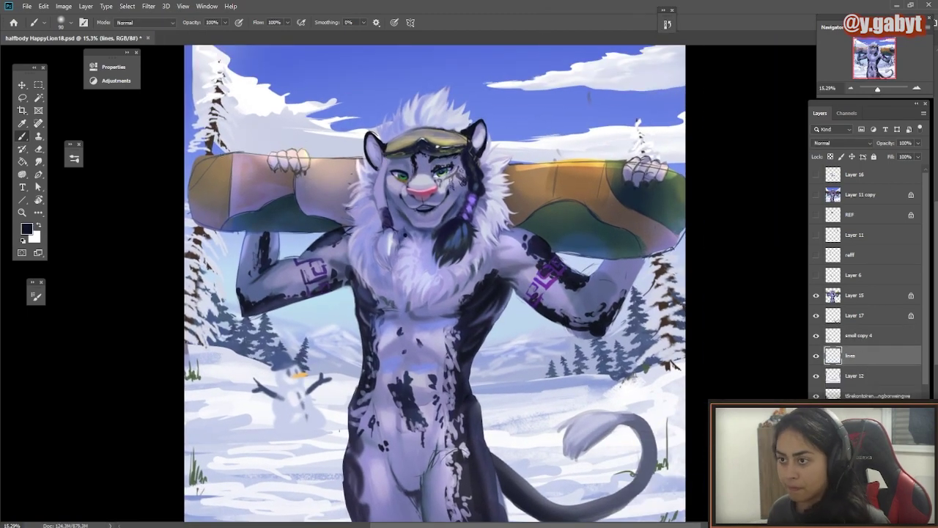
scroll(475, 182, "down", 6)
left_click_drag(321, 151, 587, 121)
key("ctrl+j")
key("ctrl+t")
left_click_drag(455, 137, 454, 144)
key("Return")
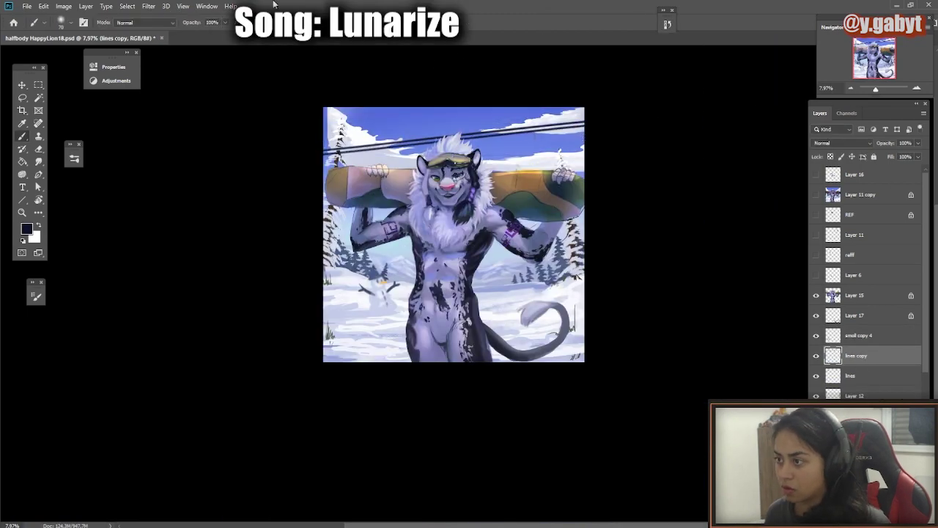
key("ctrl+e")
scroll(188, 210, "up", 1)
scroll(526, 143, "up", 2)
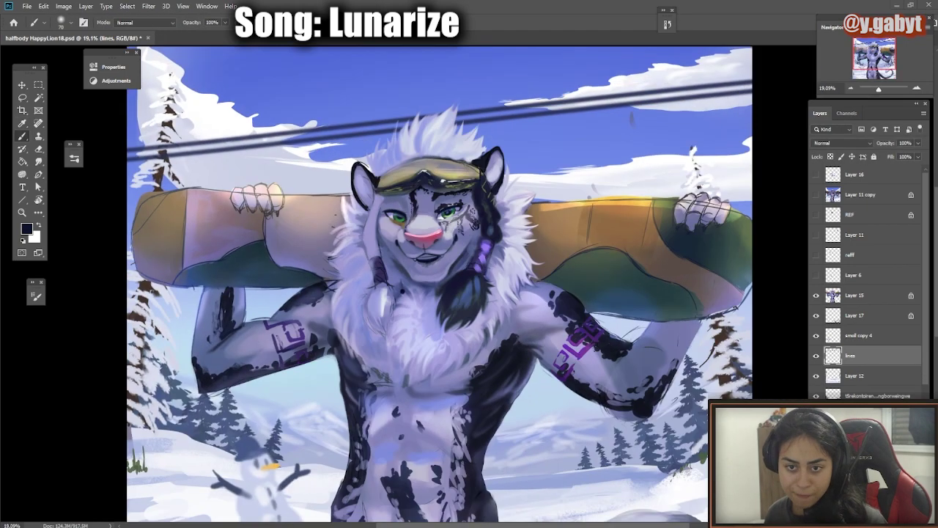
- Paste the ski-lift reference picture as a new layer and place it over the middle of the painting
left_click(850, 196)
key("ctrl+v")
key("ctrl+t")
left_click_drag(470, 306, 667, 447)
key("Return")
- Transform the cables on the lines layer, reducing their height so they sit closer together and higher in the sky
left_click(852, 376)
key("ctrl+t")
left_click_drag(440, 163, 443, 138)
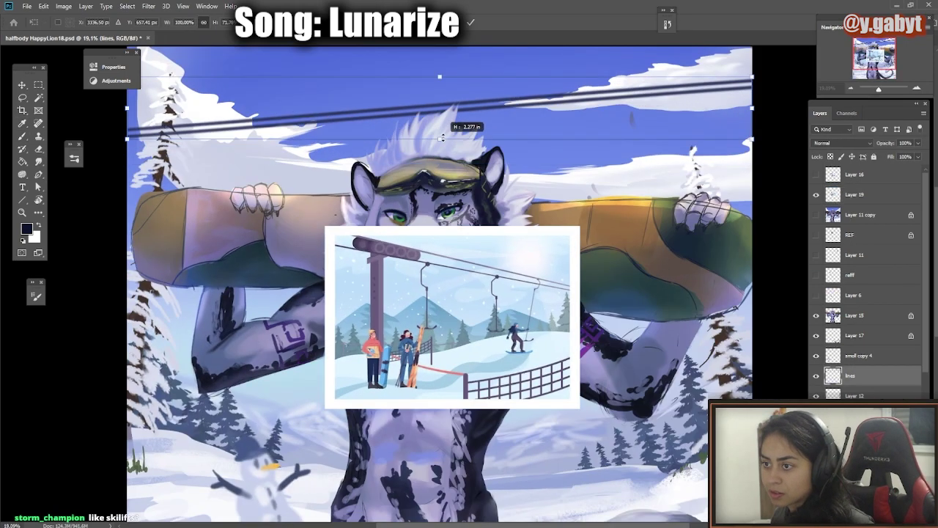
key("Return")
- Paint a dark T-bar lift hanger on the cable above the right half of the snowboard, following the reference
scroll(592, 133, "up", 1)
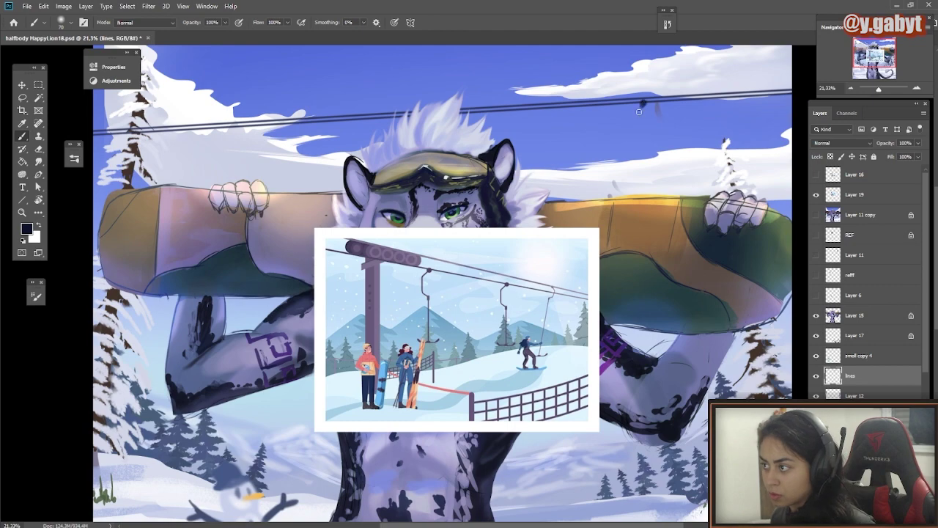
left_click_drag(631, 168, 653, 164)
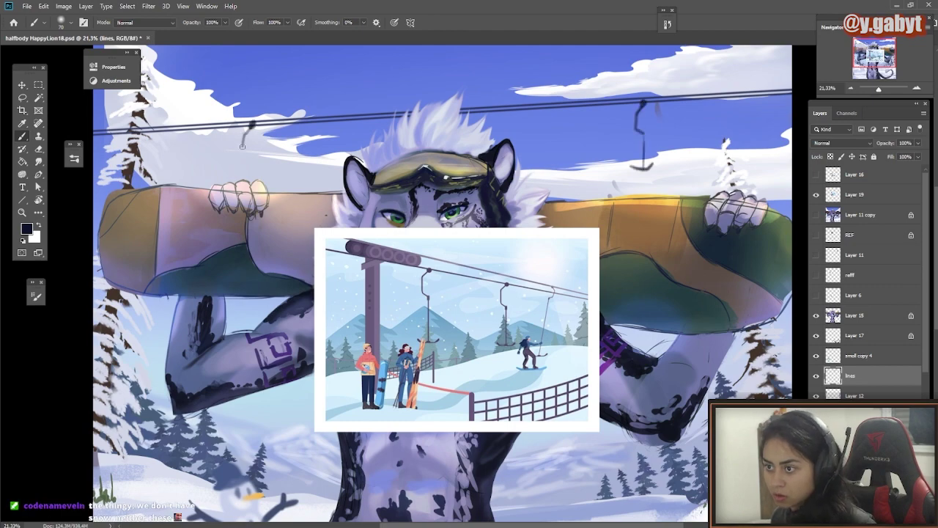
scroll(252, 181, "down", 3)
scroll(251, 181, "up", 5)
scroll(616, 176, "down", 8)
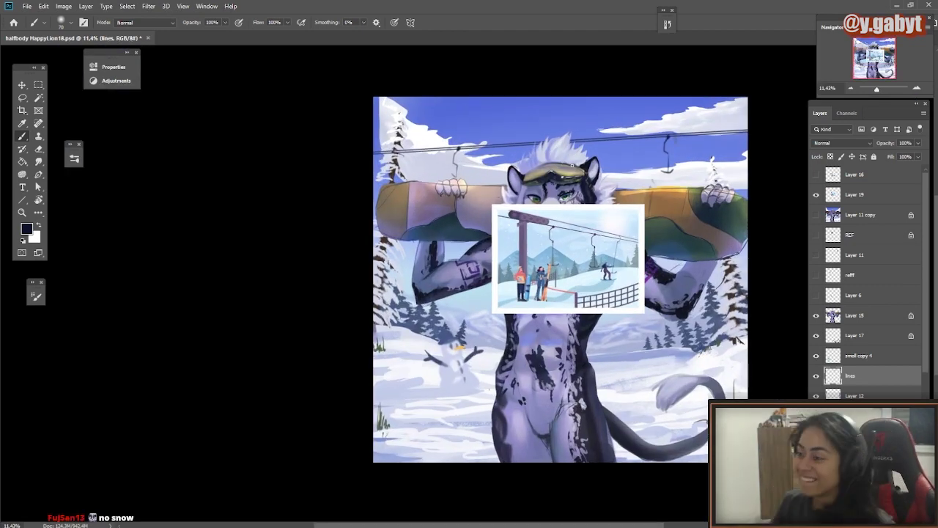
left_click(855, 194)
left_click_drag(568, 260, 515, 282)
key("ctrl+z")
key("ctrl+z")
scroll(616, 194, "up", 8)
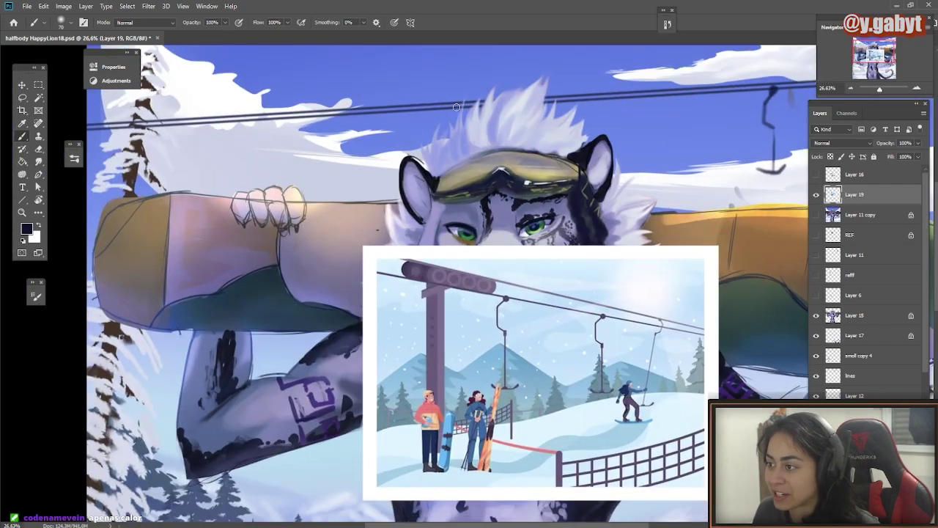
key("ctrl+z")
- Paint more lift hangers on the lines layer beside the hair and at the left canvas edge, and hide the ski-lift reference
left_click(455, 108, "ctrl")
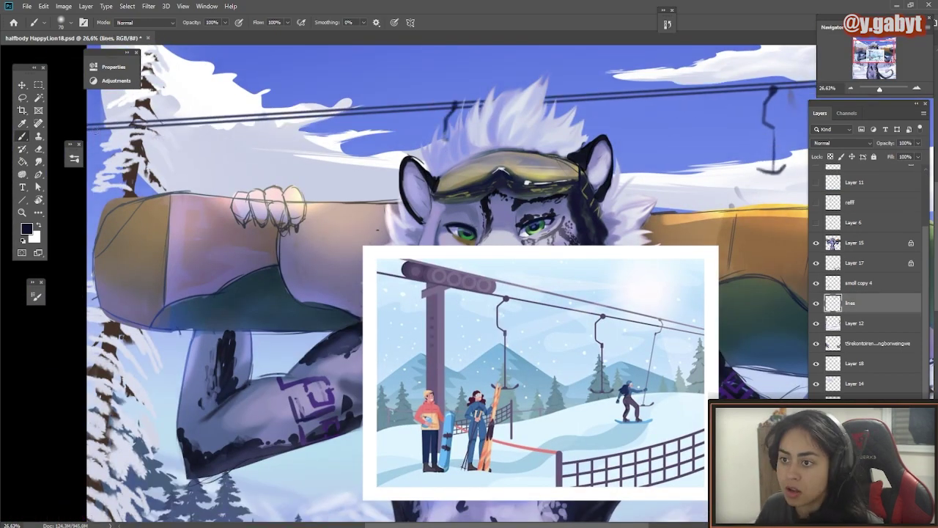
left_click_drag(128, 220, 50, 199)
left_click(252, 259, "ctrl")
left_click(816, 175)
left_click_drag(235, 264, 340, 251)
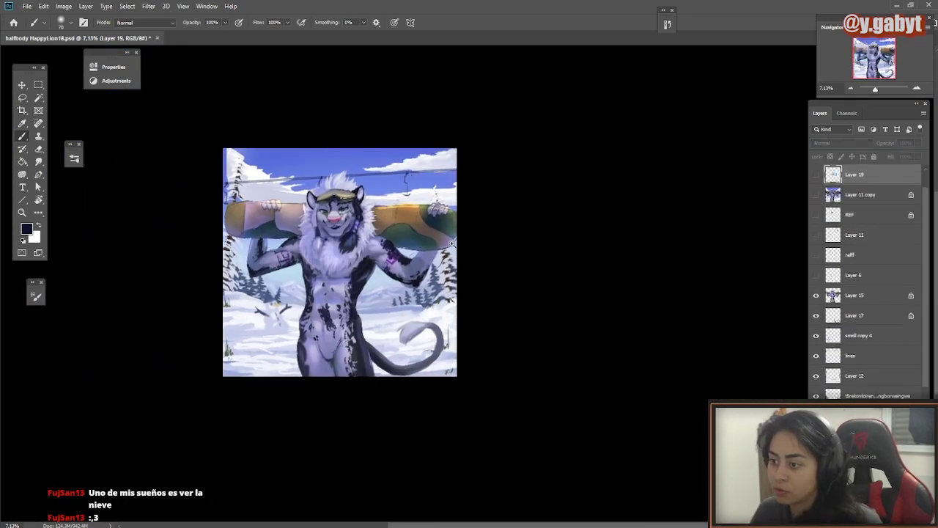
- Compare the whole painting at a small size with its earlier version by toggling the visibility of Layer 11 copy
left_click_drag(142, 227, 171, 227)
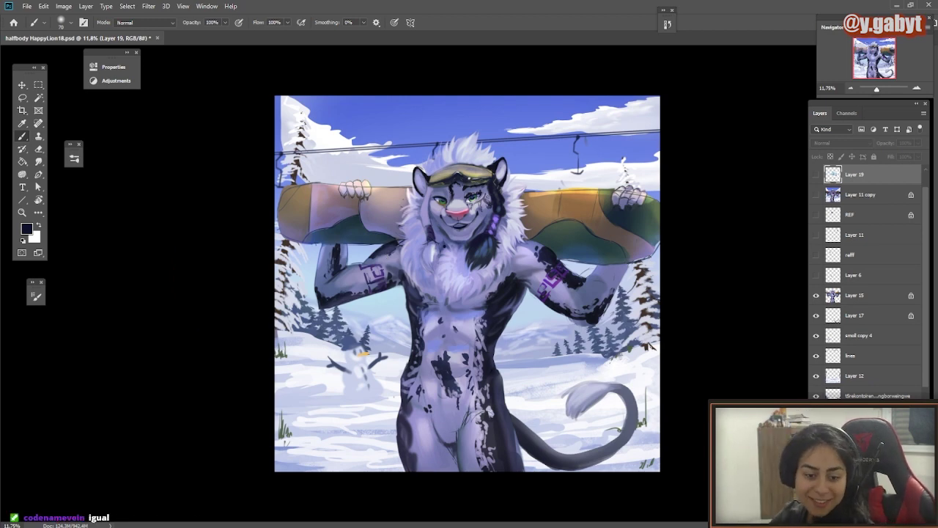
left_click(874, 90)
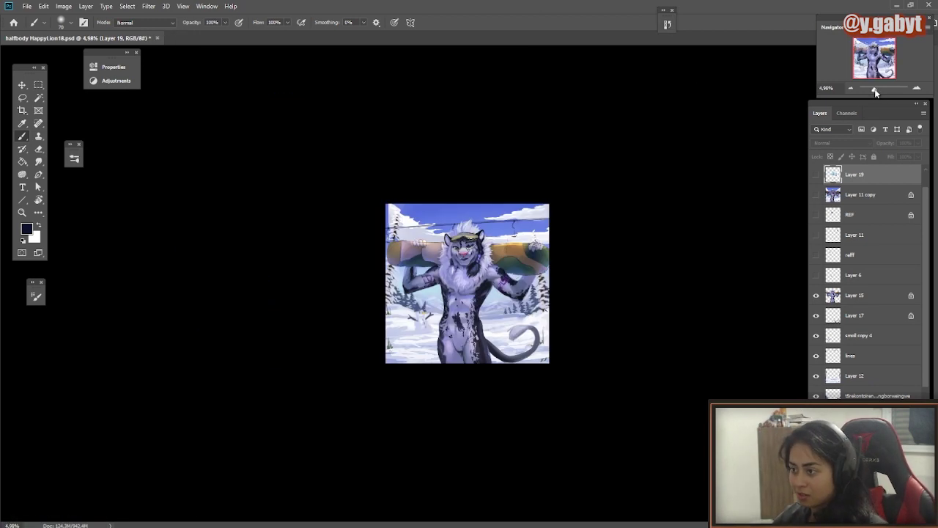
left_click(817, 195)
left_click(817, 195)
left_click_drag(468, 240, 543, 239)
left_click(473, 222, "ctrl")
left_click_drag(473, 221, 414, 221)
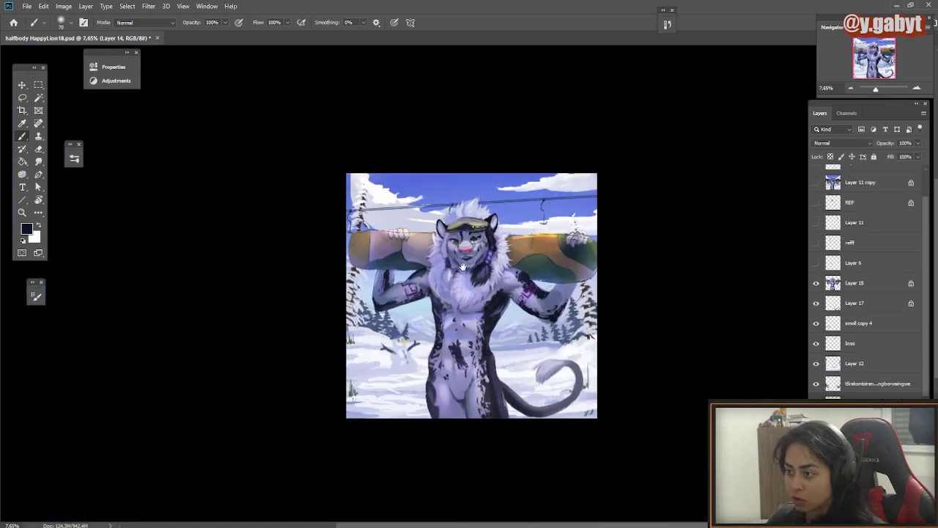
left_click_drag(469, 293, 507, 268)
left_click(818, 182)
left_click(818, 183)
left_click(818, 182)
left_click(817, 183)
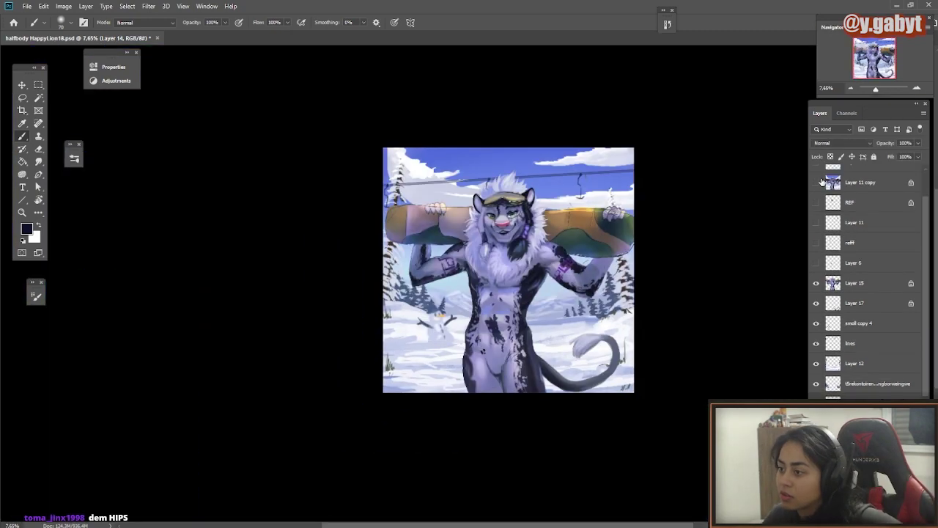
- Create a new layer named sc above Layer 15 in Screen mode and sample a blue from the painting
left_click(856, 283)
left_click(425, 226, "alt")
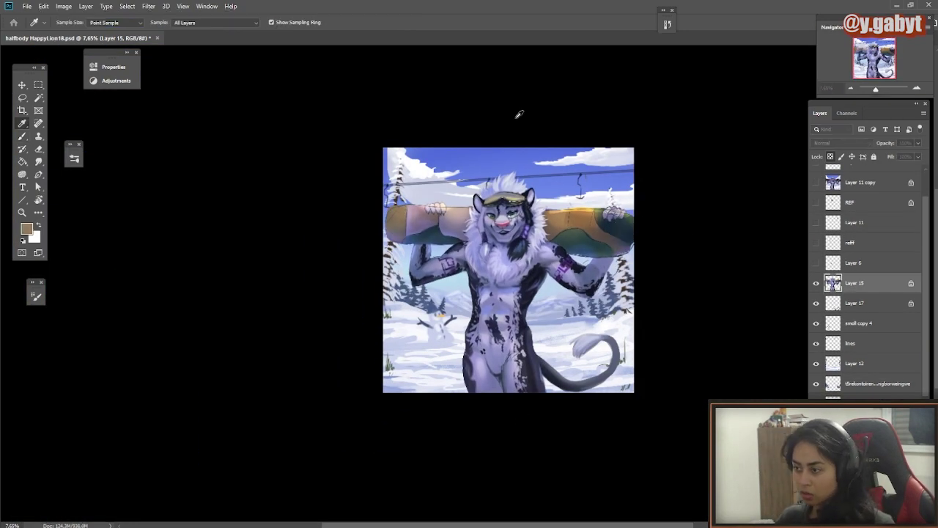
left_click(383, 176, "alt")
double_click(866, 284)
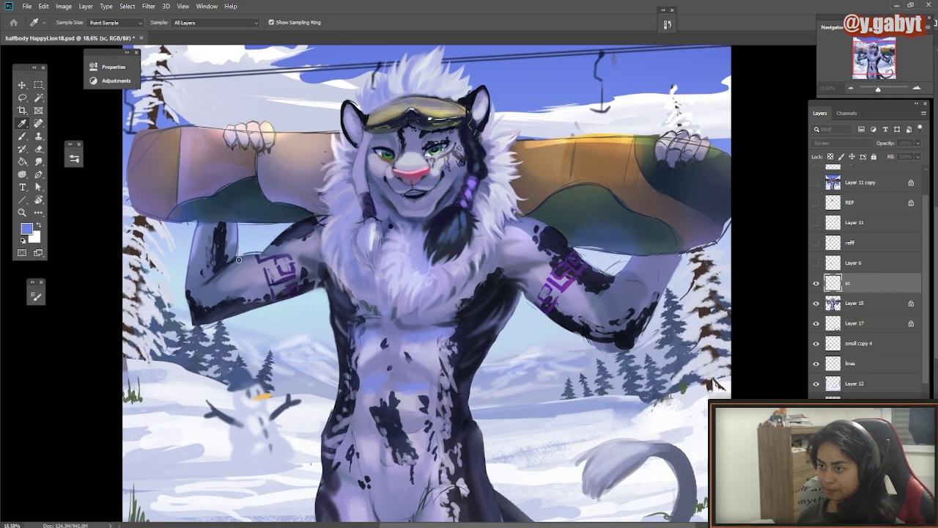
key("Return")
- Paint a soft blue glow over the character's arms and body edges on layer sc with a large brush at 50% opacity
left_click_drag(635, 226, 575, 284)
mouse_move(542, 330)
left_mouse_down()
mouse_move(469, 276)
mouse_move(425, 387)
mouse_move(396, 283)
mouse_move(363, 424)
left_mouse_up()
mouse_move(551, 275)
left_mouse_down()
mouse_move(499, 315)
mouse_move(432, 290)
left_mouse_up()
left_click_drag(293, 294, 467, 268)
key("bracketleft")
key("bracketleft")
key("bracketleft")
key("bracketleft")
left_click_drag(279, 264, 220, 265)
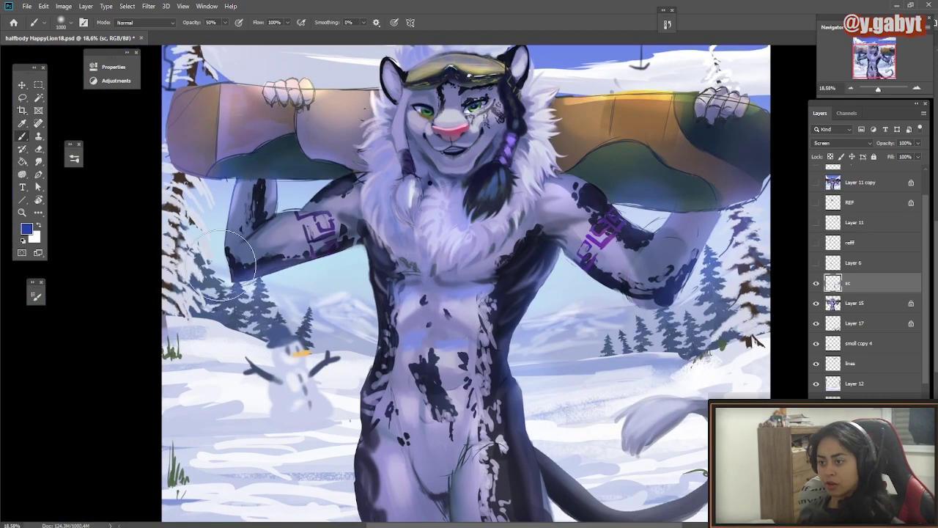
scroll(473, 173, "up", 5)
scroll(473, 172, "right", 1)
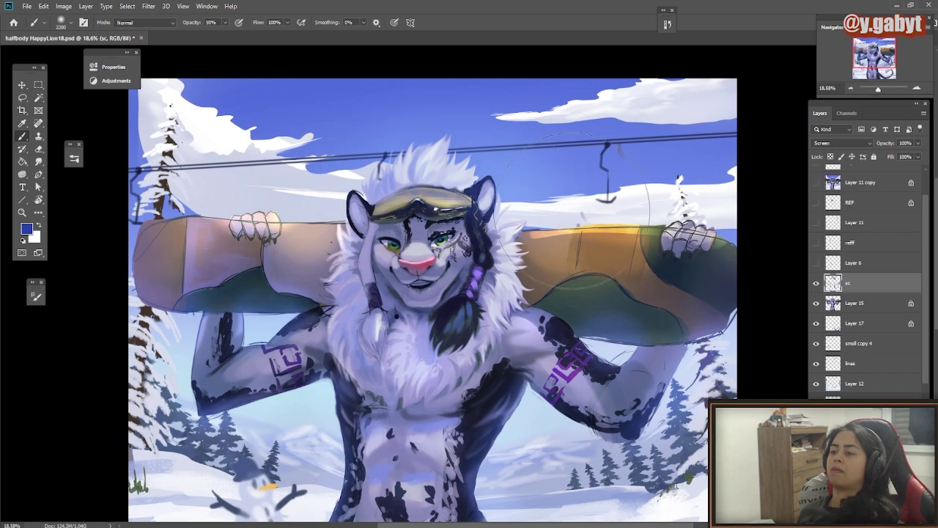
- Extend the blue glow over the snowman, lower body and tail with a soft brush reduced to 1700 px
mouse_move(561, 231)
left_mouse_down("ctrl+space")
mouse_move(496, 188)
mouse_move(541, 192)
left_mouse_up("ctrl+space")
key("bracketleft")
key("bracketleft")
key("bracketleft")
key("bracketleft")
key("bracketleft")
mouse_move(553, 399)
left_mouse_down()
mouse_move(601, 392)
mouse_move(587, 360)
left_mouse_up()
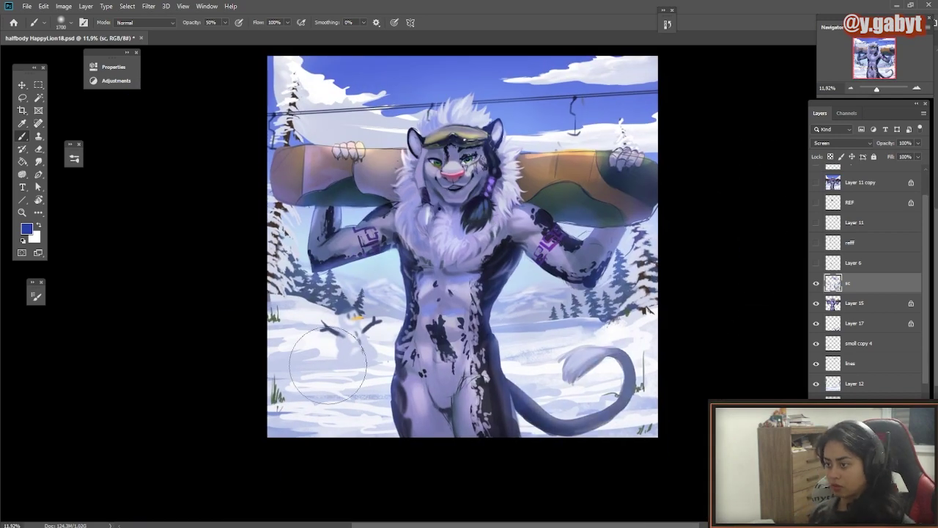
left_click_drag(328, 365, 313, 305)
left_click_drag(527, 336, 468, 420)
- Raise the brush opacity to 90%, reduce its size and brighten the upper background around the cables and trees on layer sc
key("9")
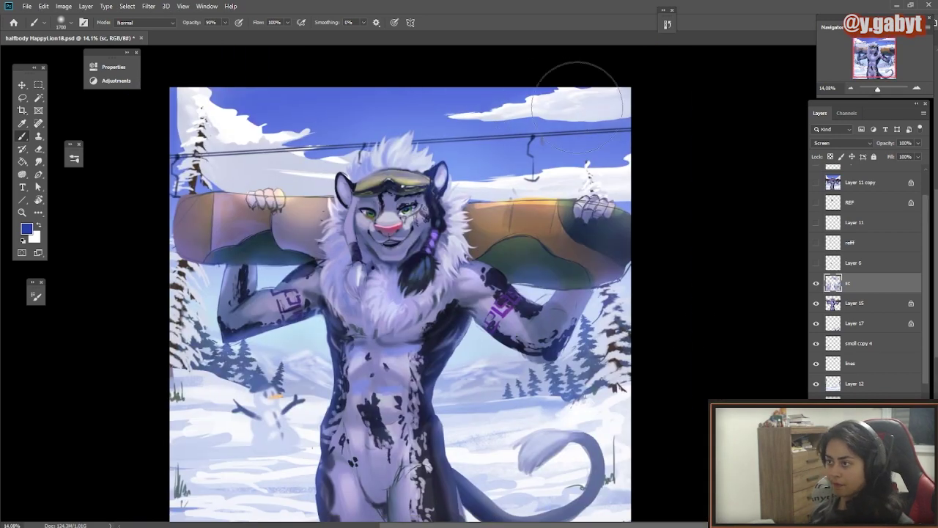
key("bracketleft")
key("bracketleft")
key("bracketleft")
key("bracketleft")
key("bracketleft")
key("bracketleft")
key("bracketleft")
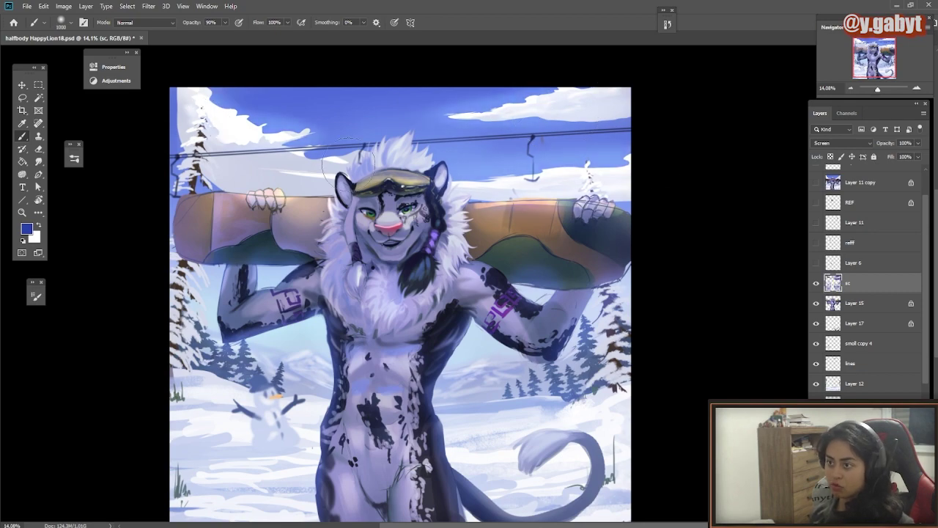
scroll(263, 159, "down", 5)
scroll(546, 316, "up", 4)
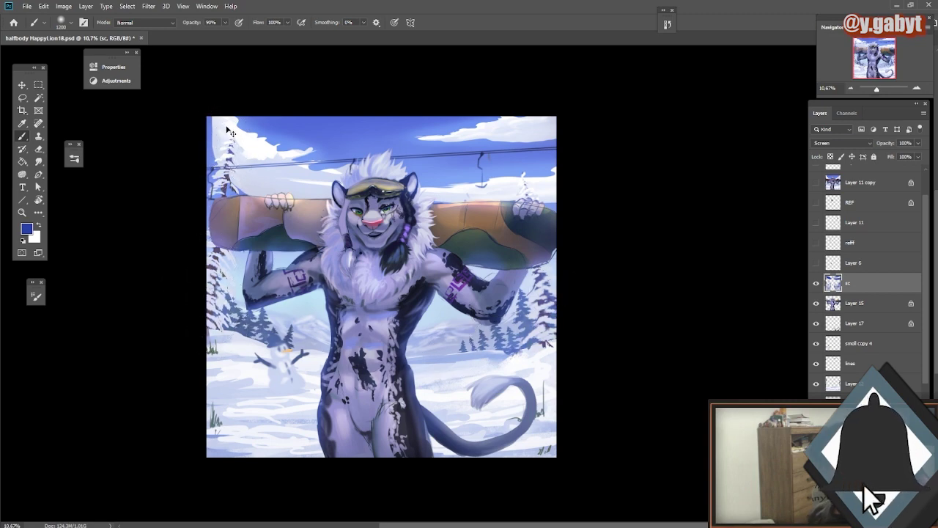
left_click_drag(255, 118, 253, 138)
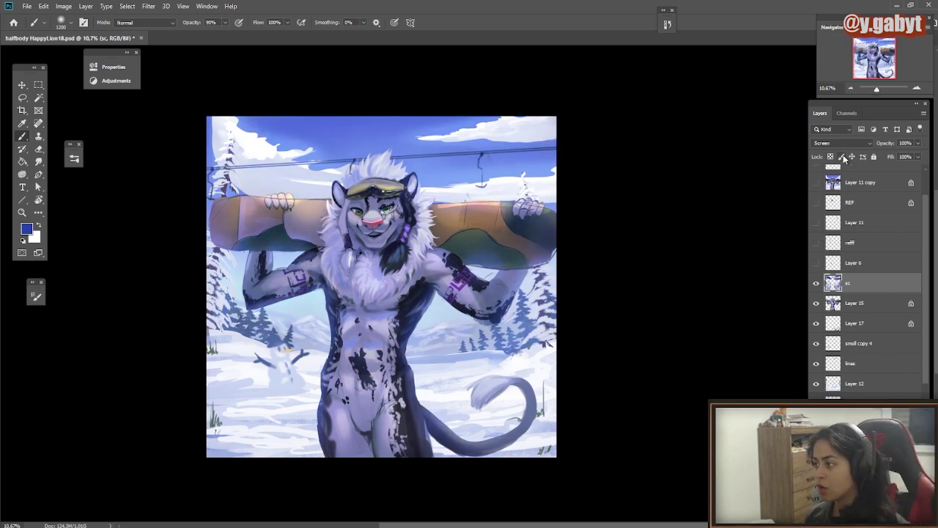
- Lock the image pixels of layer sc and save the document
left_click(841, 157)
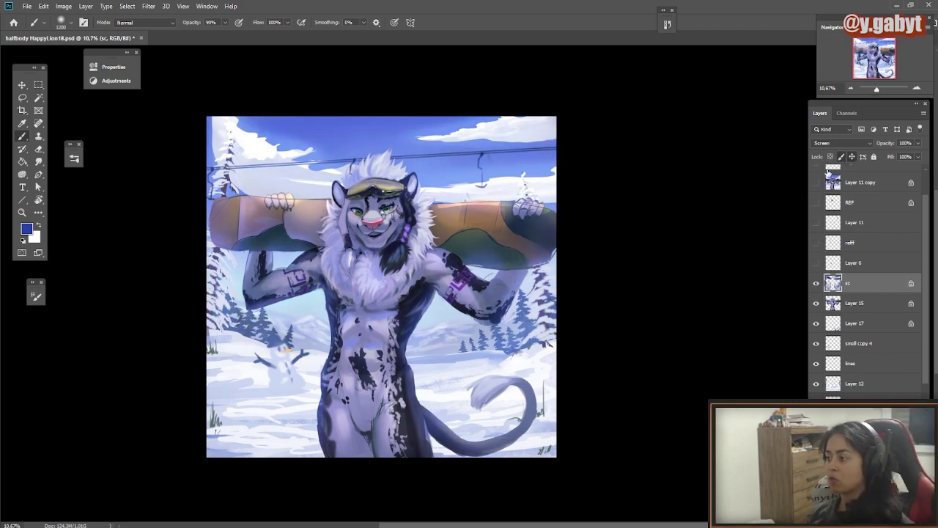
left_click_drag(205, 164, 199, 164)
key("ctrl+s")
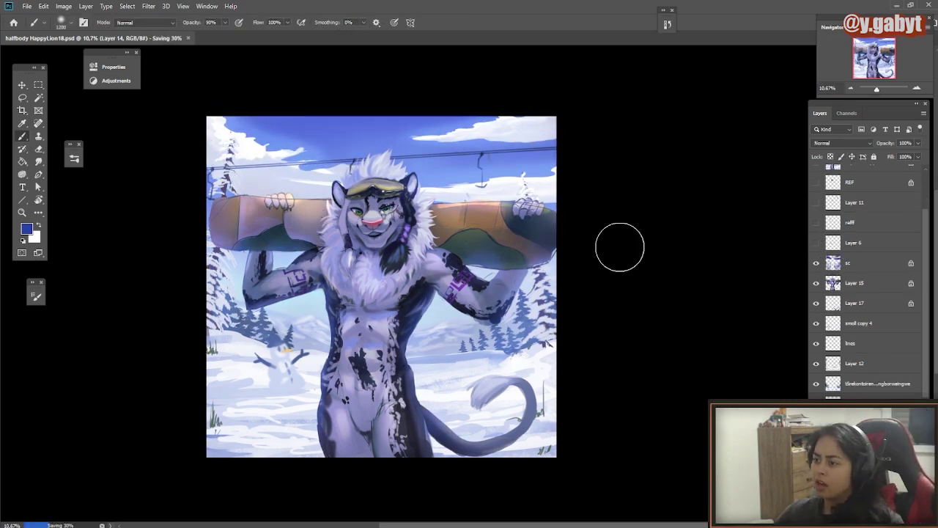
- Create a new layer named sl above layer sc and set its blending mode to Soft Light
key("ctrl+z")
key("Return")
mouse_move(511, 336)
left_mouse_down()
mouse_move(440, 336)
mouse_move(515, 336)
left_mouse_up()
key("bracketleft")
key("bracketleft")
left_click_drag(278, 218, 194, 211)
key("ctrl+z")
key("ctrl+z")
- Enlarge the brush to 2100 px, paint soft blue strokes across the upper sky on layer sl and save the document
key("bracketright")
key("bracketright")
key("bracketright")
left_click_drag(458, 86, 224, 80)
left_click_drag(291, 155, 297, 155)
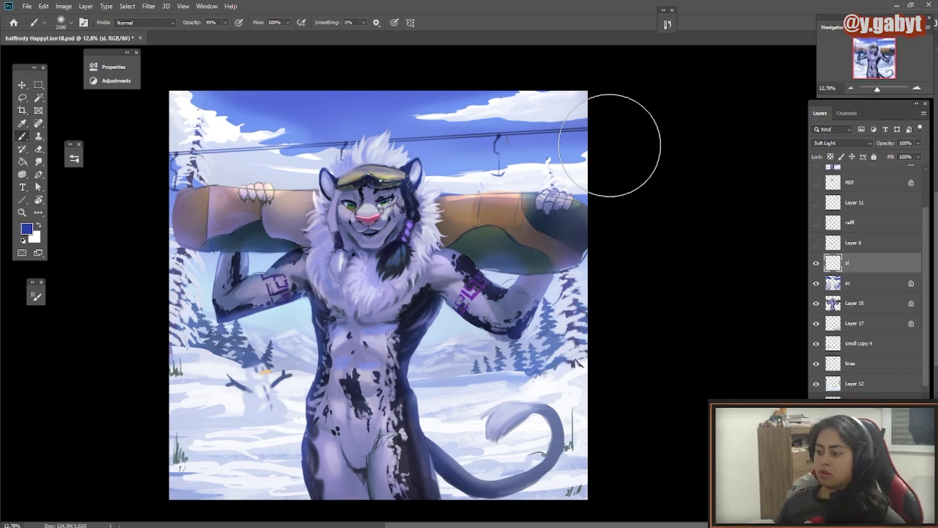
key("ctrl+s")
- Check the new lighting against the original version by repeatedly showing and hiding Layer 11 copy
scroll(890, 237, "up", 3)
left_click(819, 220)
left_click(818, 221)
left_click(818, 221)
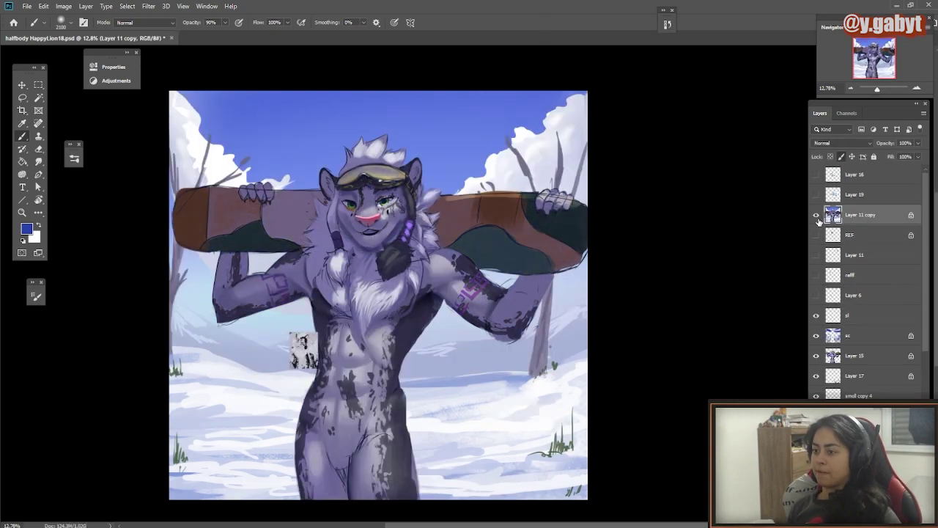
left_click(817, 220)
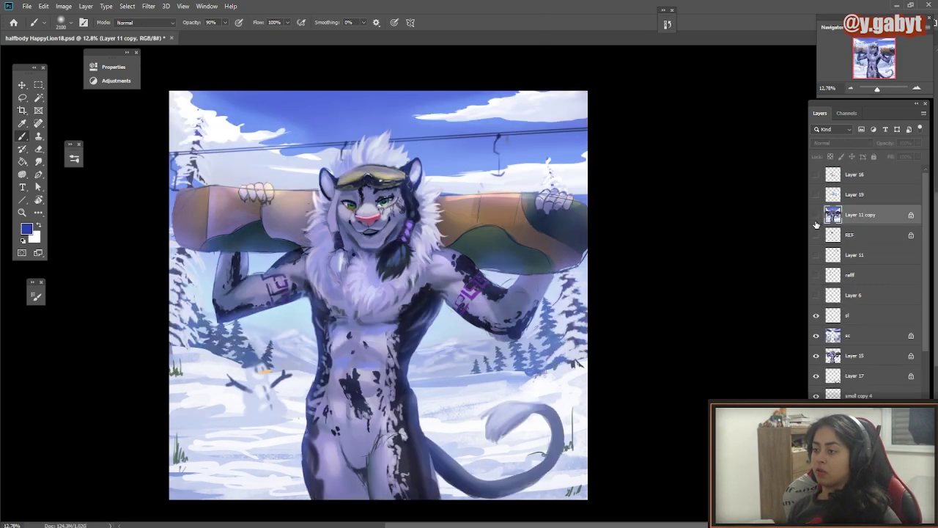
left_click(816, 216)
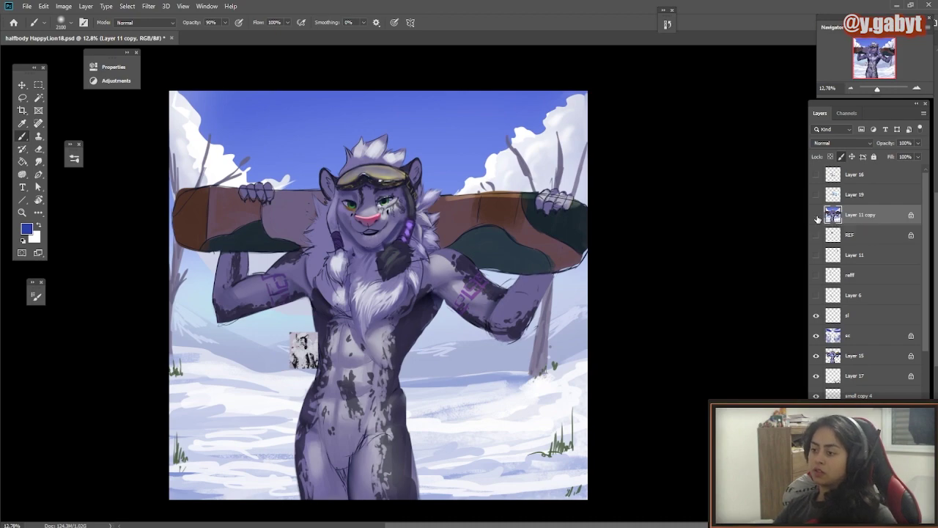
left_click(817, 217)
left_click(817, 216)
left_click(816, 216)
left_click(816, 217)
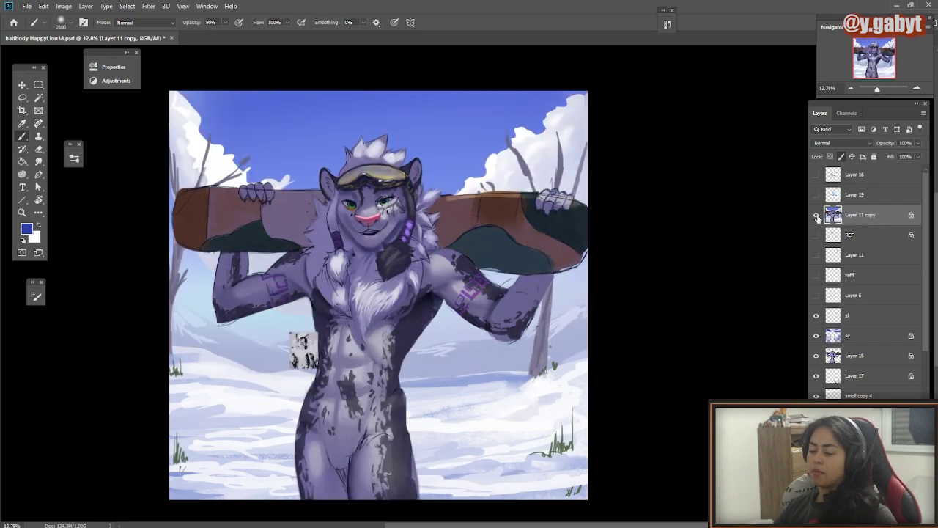
left_click(817, 217)
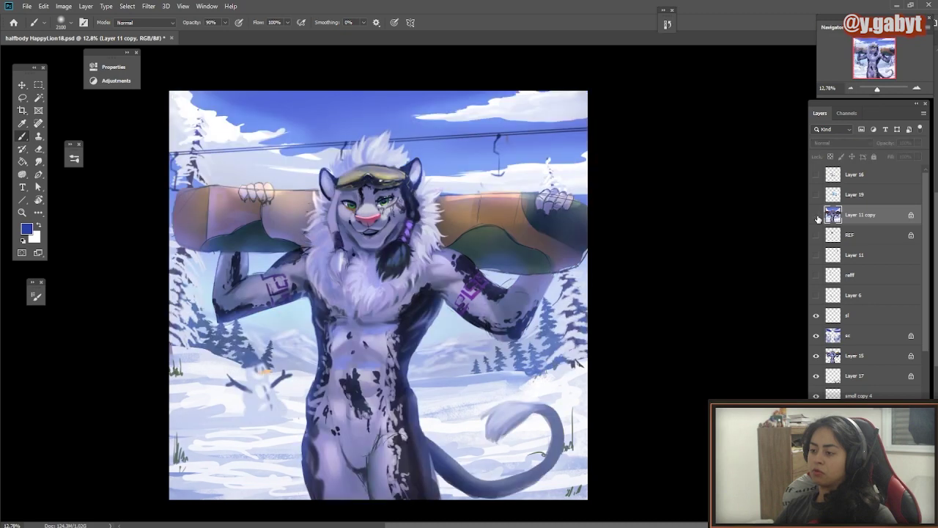
- Compare the current painting with the earlier version in Layer 11 copy and inspect that version's chest fur up close
left_click(816, 216)
left_click(817, 216)
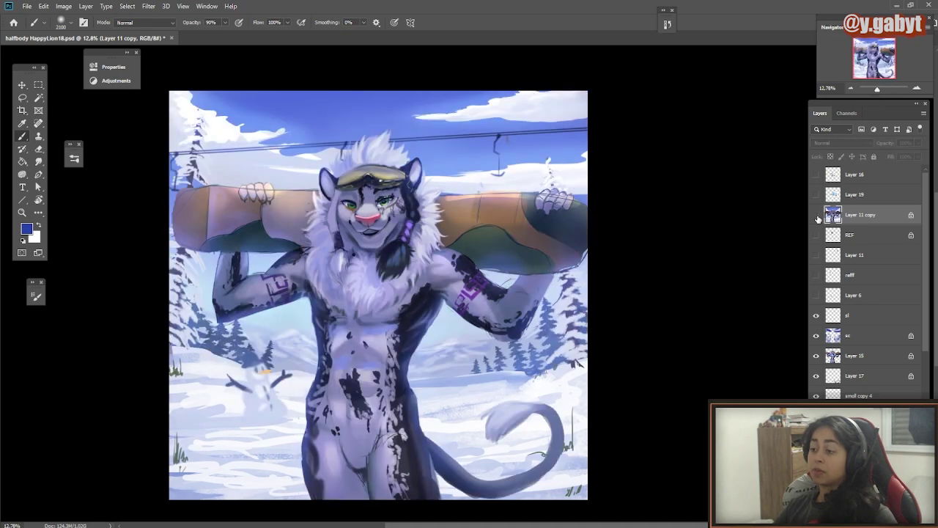
left_click(816, 216)
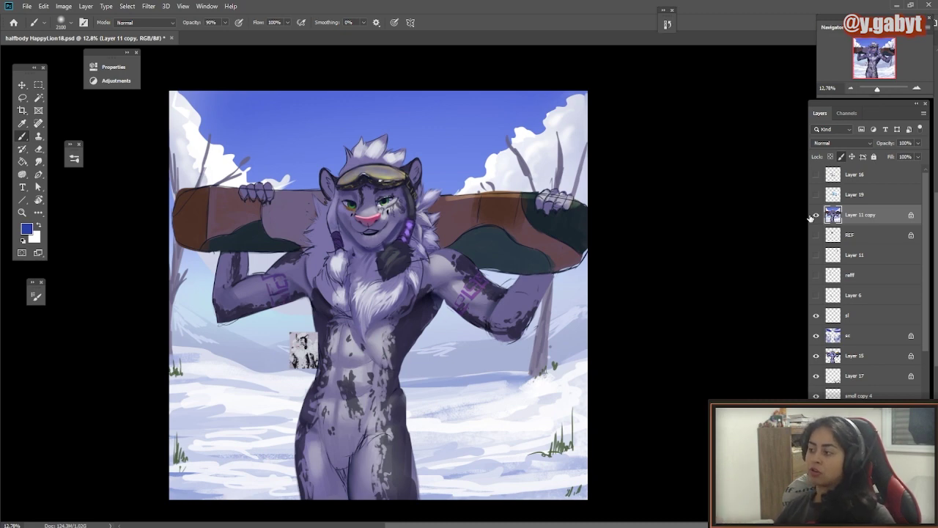
left_click(816, 216)
scroll(505, 291, "up", 3)
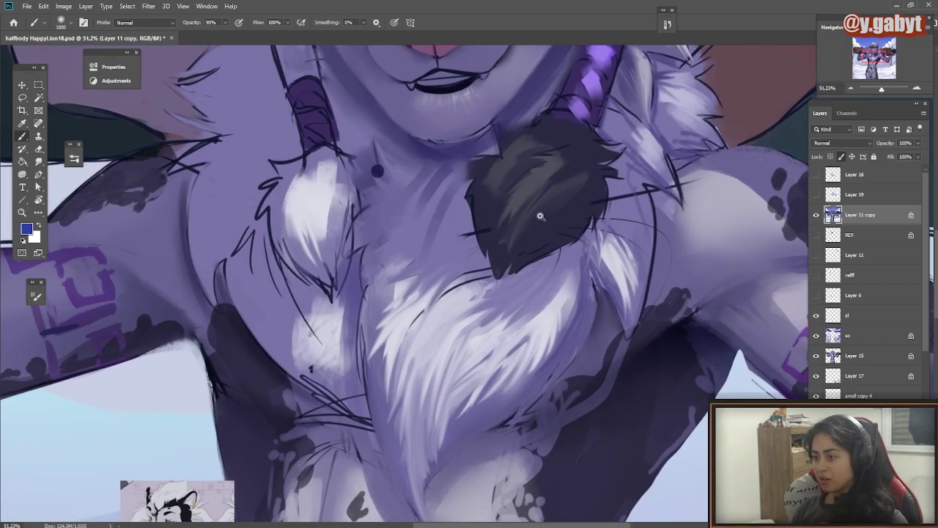
scroll(541, 216, "up", 2)
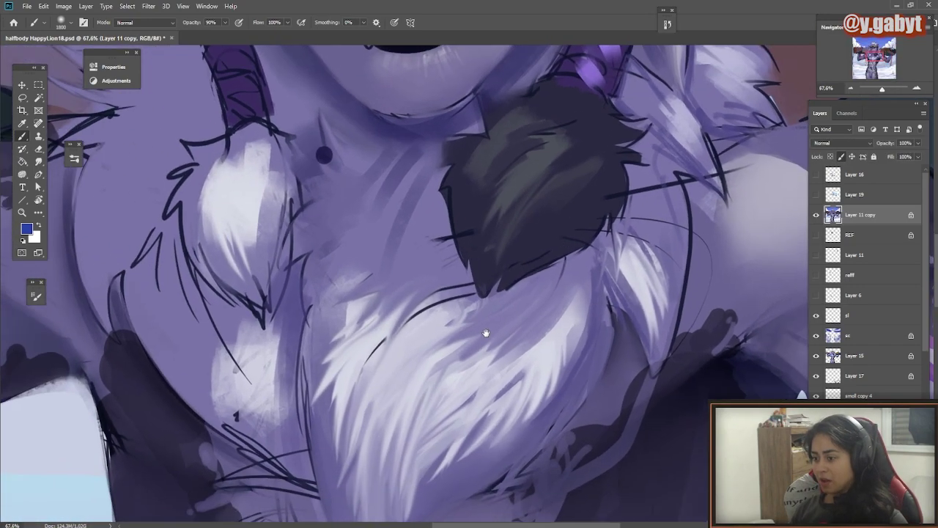
left_click_drag(485, 333, 537, 176)
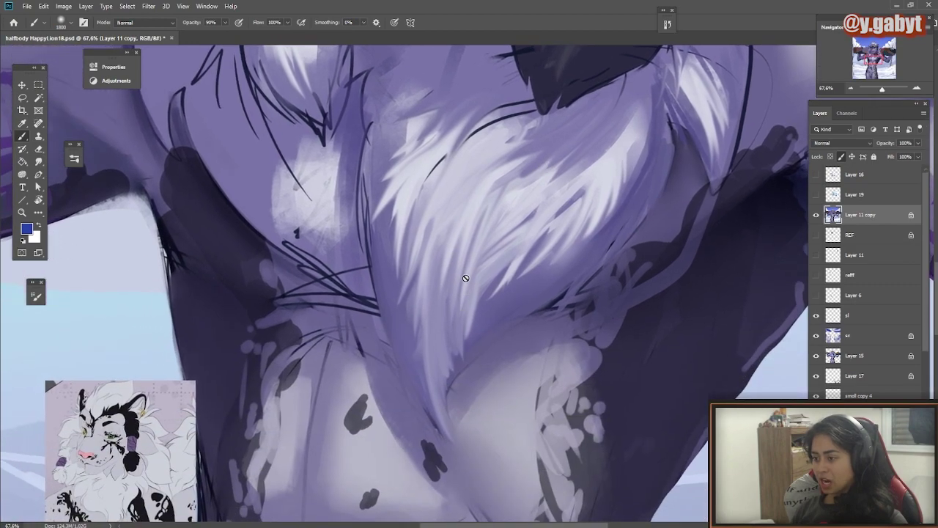
left_click_drag(514, 136, 576, 236)
scroll(575, 237, "down", 6)
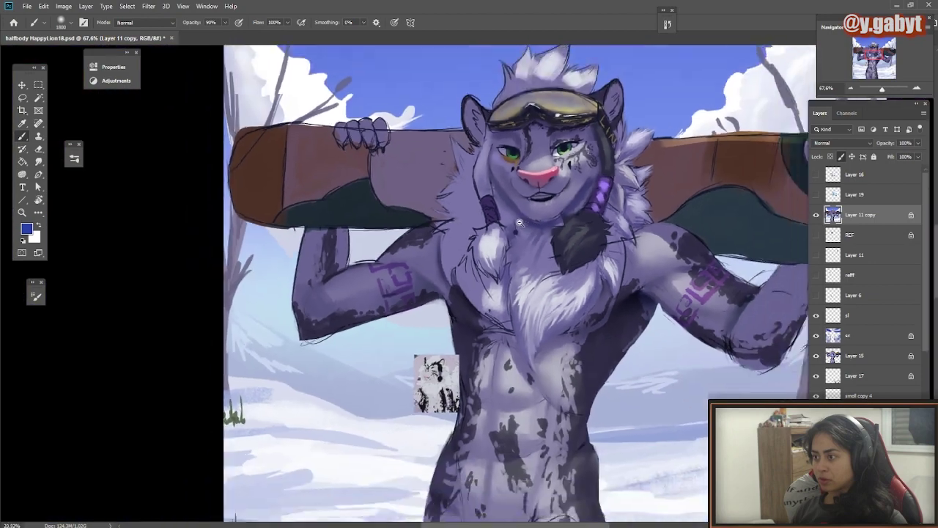
- Examine the face, neck fur and torso shading of the earlier version in Layer 11 copy
scroll(570, 249, "up", 4)
left_click_drag(540, 205, 526, 310)
scroll(525, 309, "up", 2)
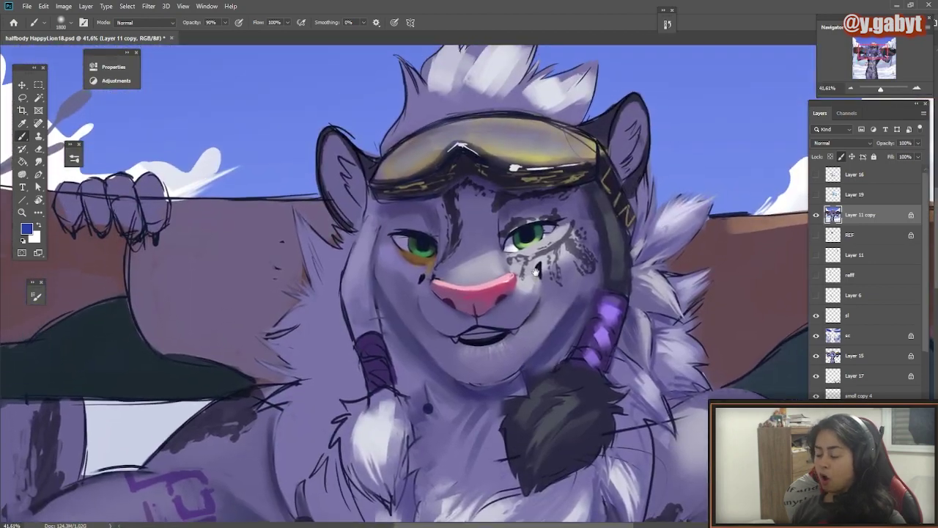
scroll(480, 288, "down", 4)
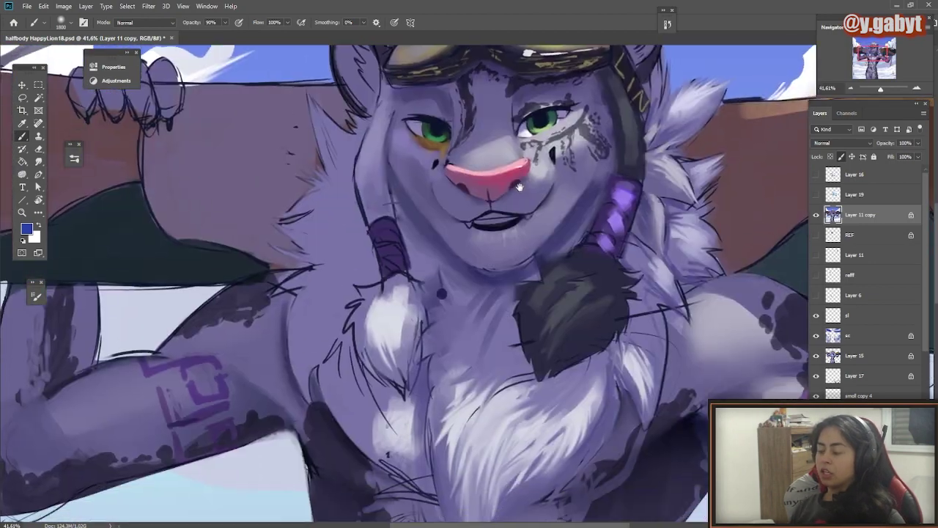
scroll(458, 214, "down", 6)
scroll(456, 213, "up", 6)
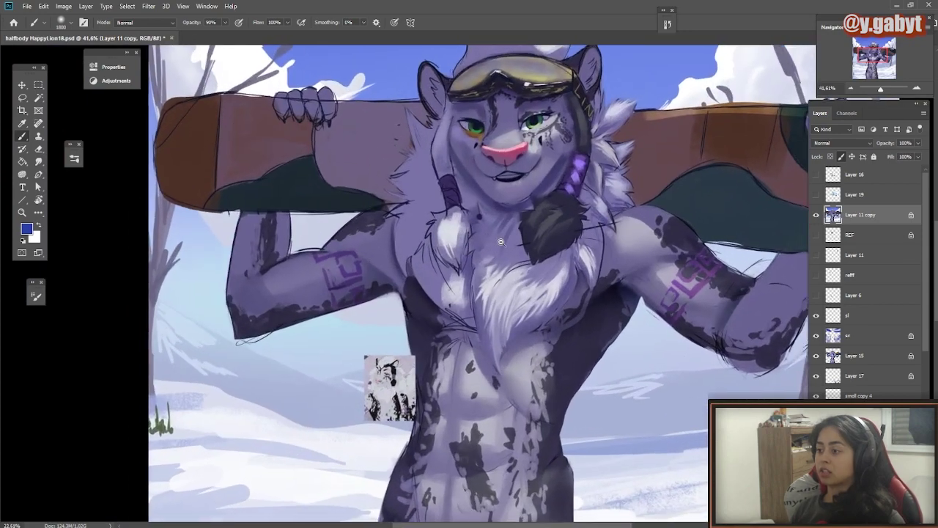
scroll(522, 260, "up", 2)
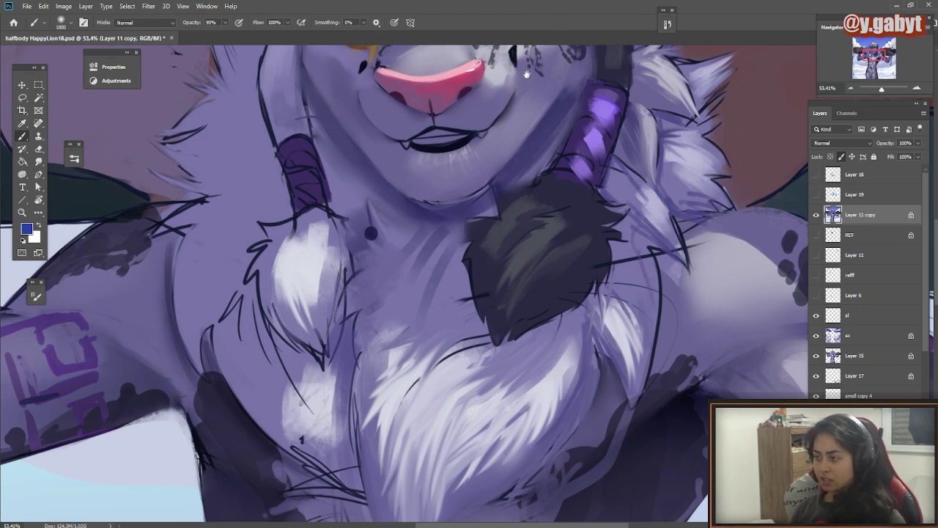
scroll(505, 203, "down", 5)
left_click_drag(491, 262, 475, 103)
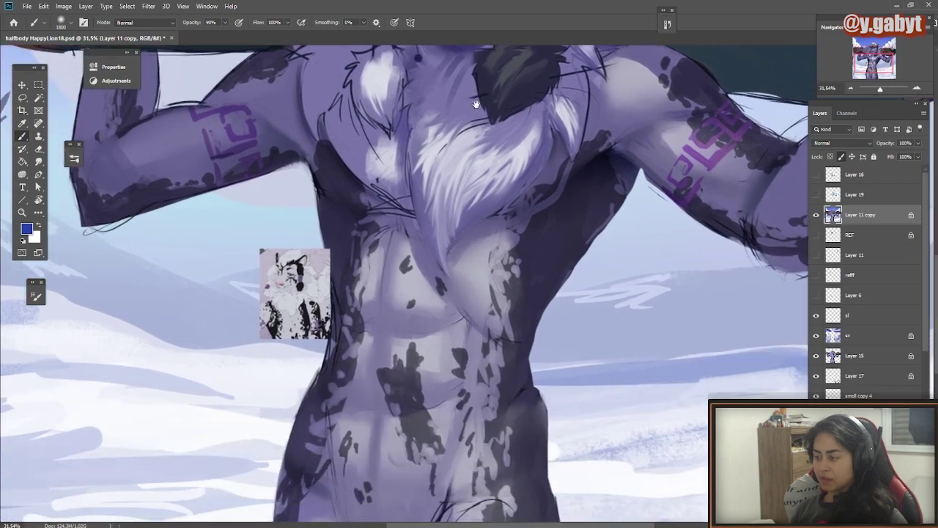
left_click_drag(583, 164, 542, 224)
left_click_drag(545, 119, 506, 224)
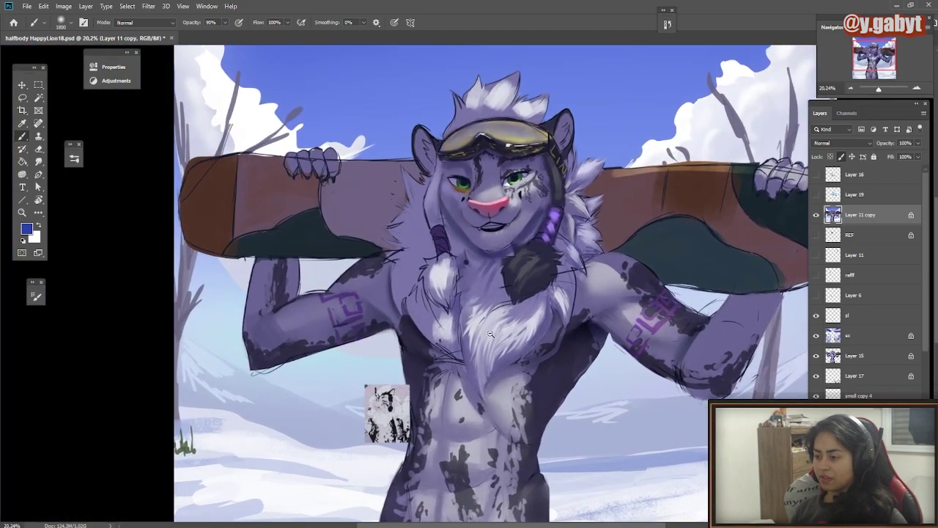
- Inspect the rough linework and fur rendering around the braids, dark tuft, cheek and shoulder of the earlier version
scroll(490, 335, "up", 5)
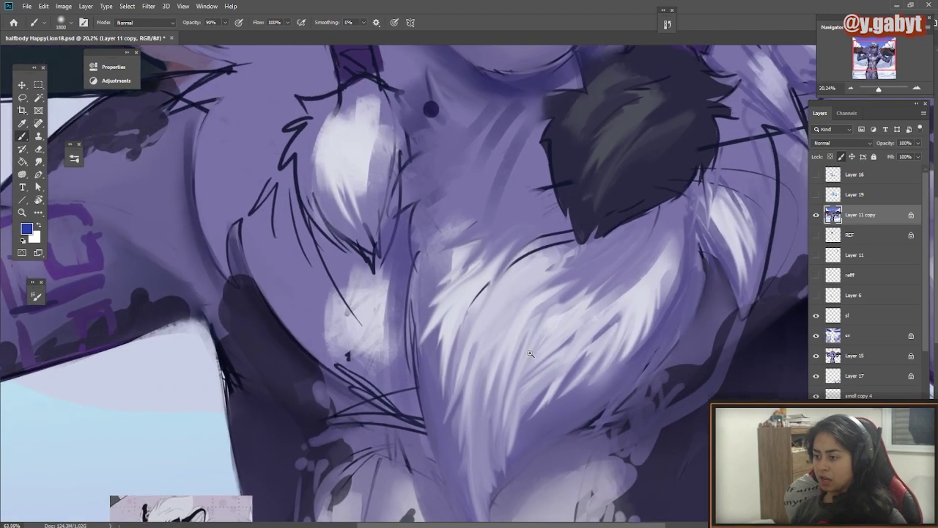
left_click_drag(530, 353, 527, 359)
left_click_drag(363, 193, 421, 192)
left_click_drag(421, 193, 383, 330)
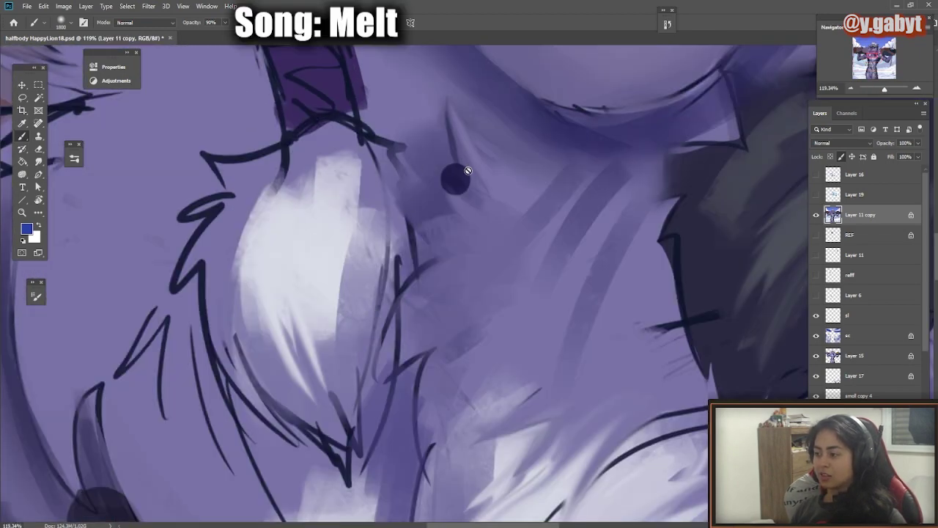
left_click_drag(664, 214, 452, 209)
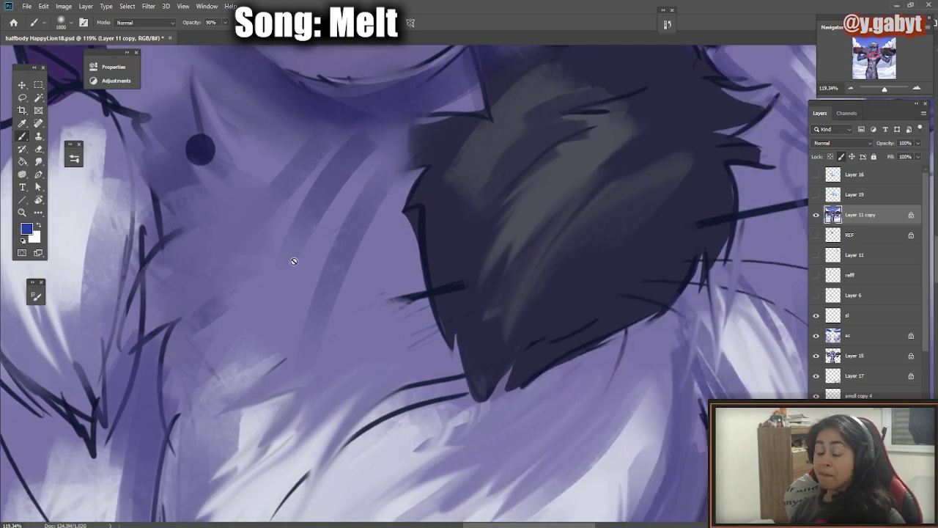
left_click_drag(601, 157, 481, 252)
left_click_drag(542, 196, 421, 323)
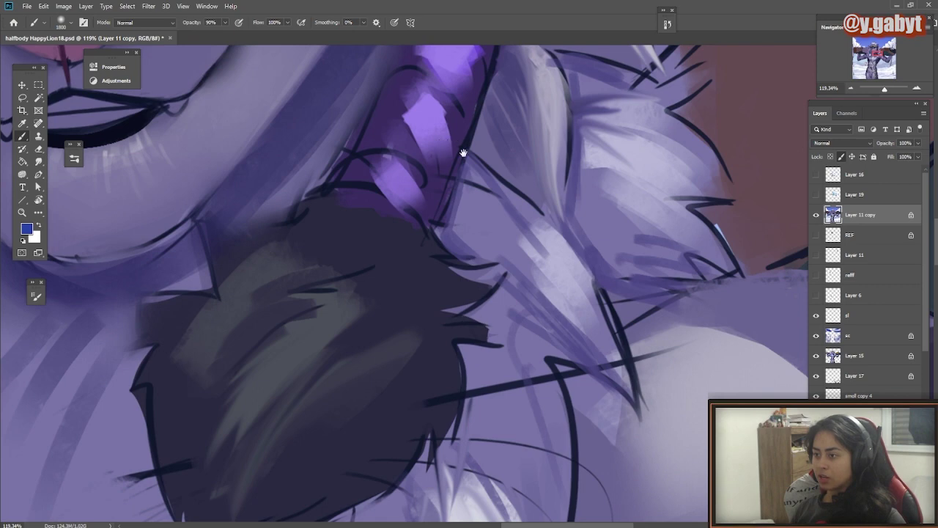
left_click_drag(463, 153, 466, 341)
left_click_drag(471, 126, 455, 192)
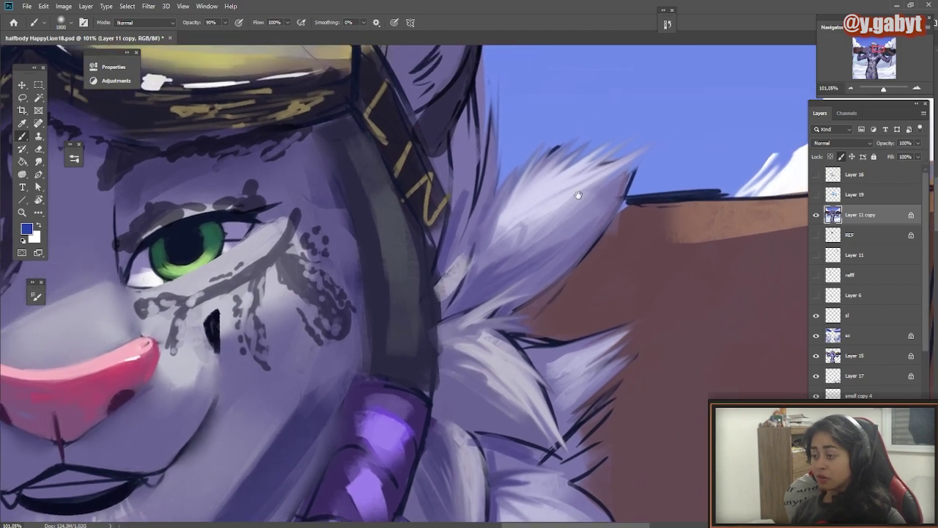
left_click_drag(566, 199, 503, 77)
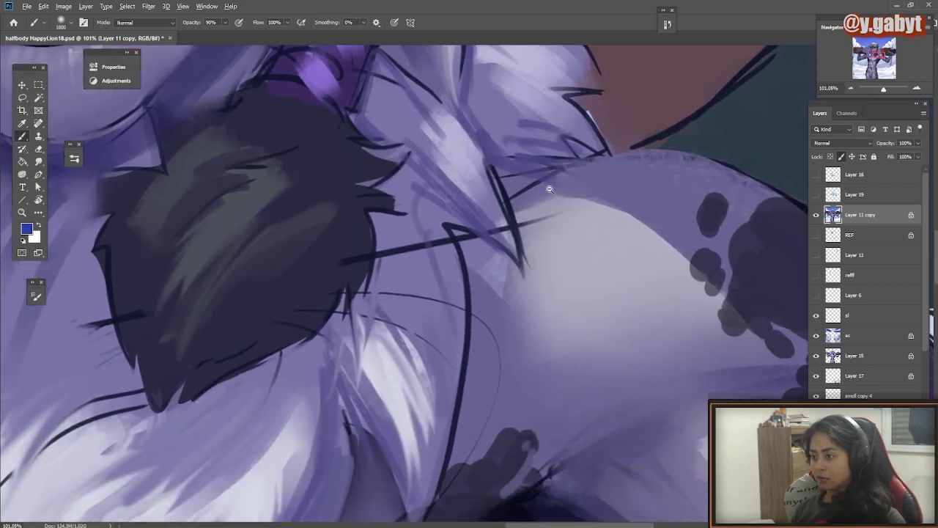
scroll(515, 189, "down", 4)
scroll(515, 188, "up", 2)
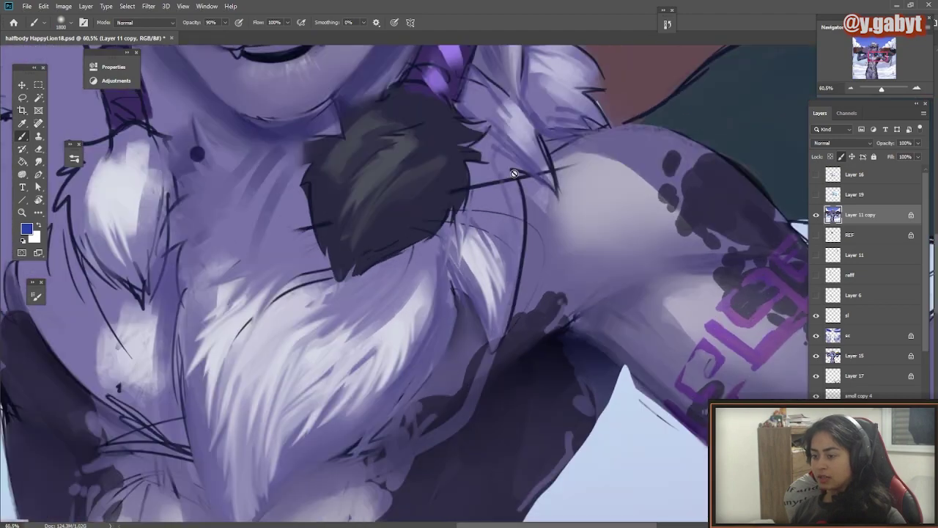
left_click_drag(273, 386, 394, 245)
mouse_move(394, 245)
left_mouse_down()
mouse_move(415, 262)
mouse_move(391, 242)
left_mouse_up()
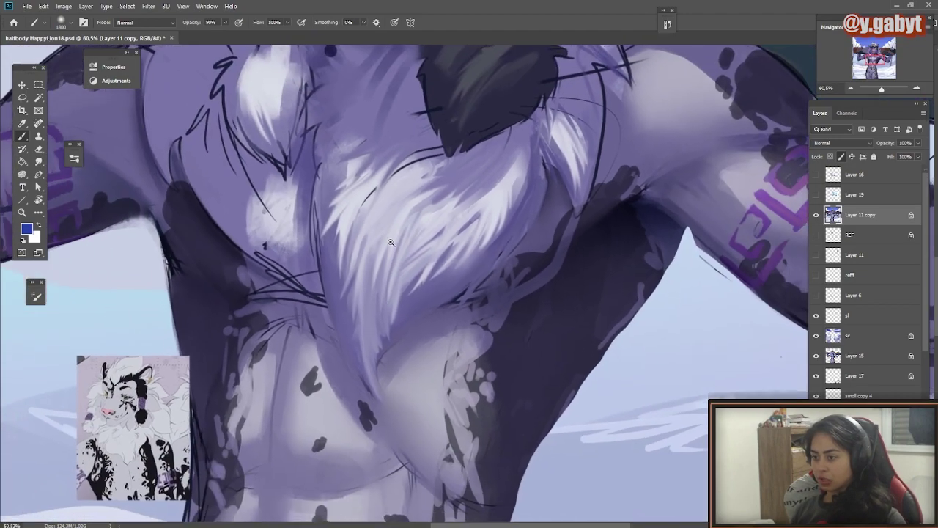
scroll(325, 286, "up", 1)
scroll(367, 263, "down", 4)
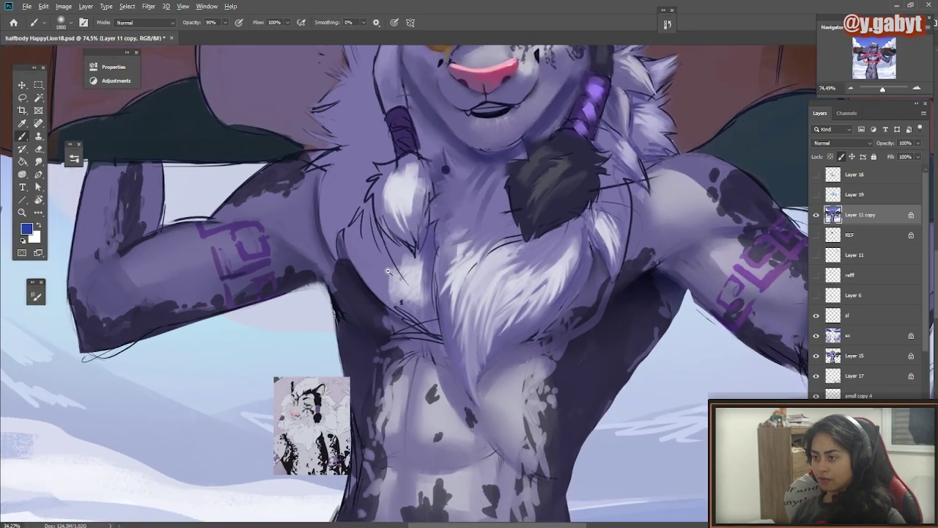
scroll(389, 271, "down", 3)
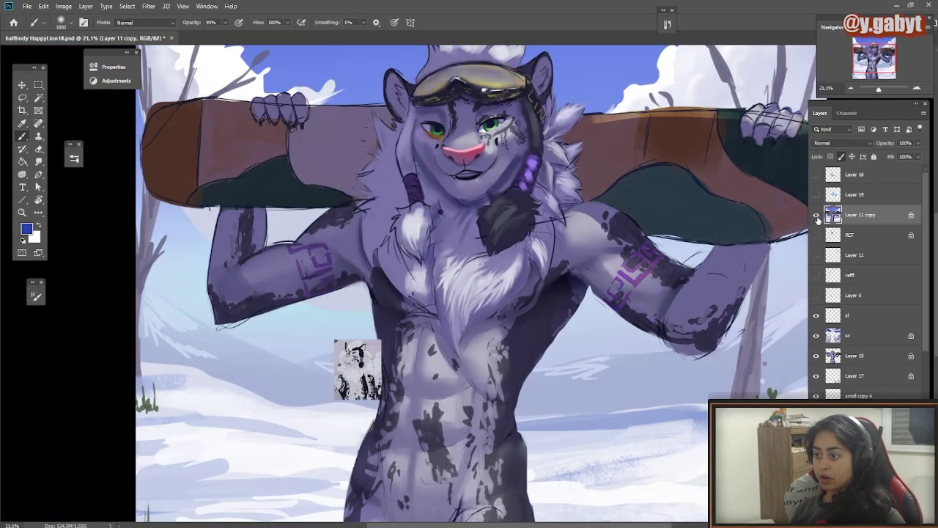
- Hide Layer 11 copy and paint faint strokes at 20% brush opacity around the tail tip
left_click(816, 214)
mouse_move(728, 221)
left_mouse_down()
mouse_move(692, 210)
mouse_move(702, 212)
left_mouse_up()
left_click(746, 377, "ctrl")
key("2")
left_click_drag(707, 378, 753, 391)
mouse_move(683, 356)
left_mouse_down()
mouse_move(637, 354)
mouse_move(691, 355)
left_mouse_up()
mouse_move(735, 318)
left_mouse_down()
mouse_move(661, 316)
mouse_move(745, 318)
left_mouse_up()
- Brighten both arms on Layer 15 with a white Color Dodge brush at 20% opacity and save the document
left_click(579, 234, "ctrl")
left_click(144, 23)
left_click(138, 123)
key("x")
left_click_drag(738, 220, 697, 202)
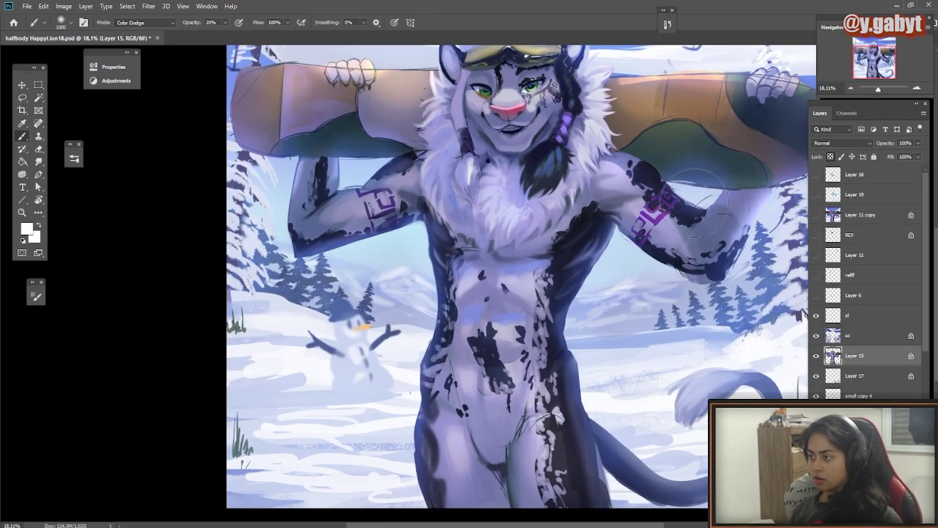
mouse_move(381, 220)
left_mouse_down()
mouse_move(313, 193)
mouse_move(351, 196)
left_mouse_up()
mouse_move(631, 181)
left_mouse_down()
mouse_move(606, 178)
mouse_move(640, 181)
left_mouse_up()
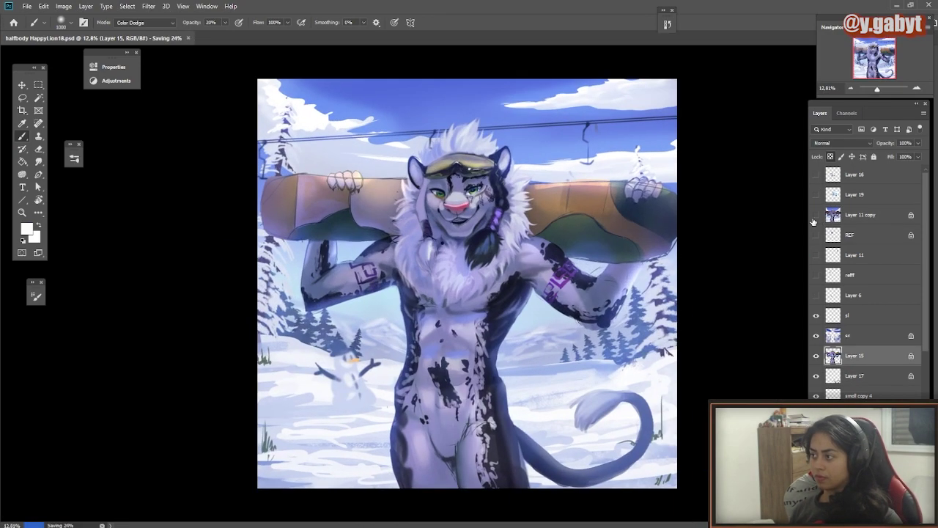
- Show Layer 11 copy again to compare the body and snowy ground with the current painting, and hide it
left_click(816, 216)
left_click_drag(646, 411, 674, 406)
left_click_drag(513, 316, 607, 308)
scroll(606, 308, "down", 4)
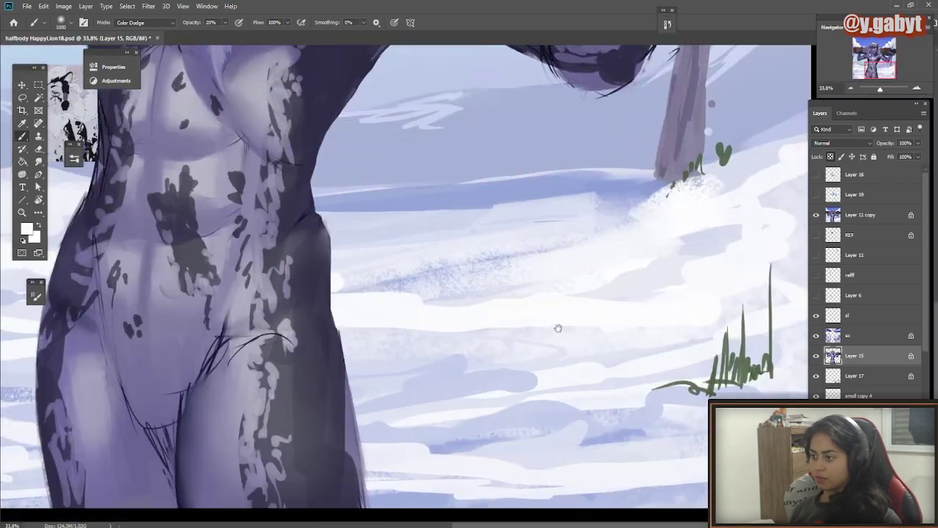
scroll(591, 324, "up", 2)
scroll(591, 325, "down", 3)
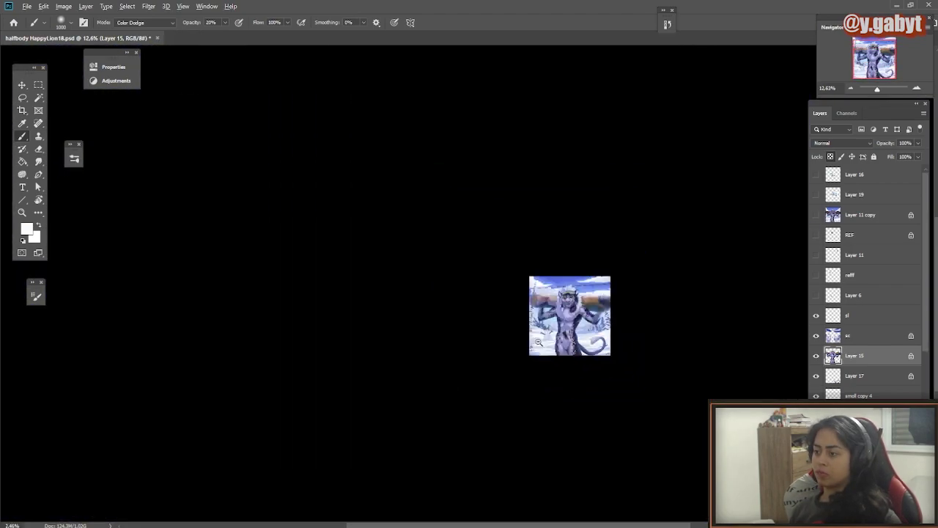
- Hide layers sl and sc and paint pale highlights on the abdominal muscles on Layer 15 with a 250 px Normal brush
scroll(513, 266, "up", 5)
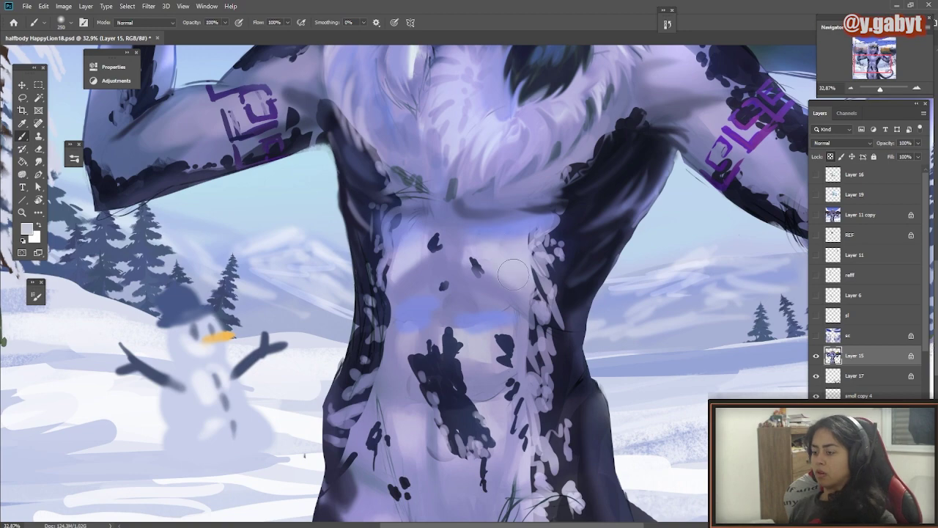
left_click_drag(487, 324, 462, 321)
mouse_move(417, 321)
left_mouse_down()
mouse_move(415, 354)
mouse_move(402, 353)
left_mouse_up()
left_click_drag(478, 389, 497, 395)
left_click_drag(401, 400, 400, 451)
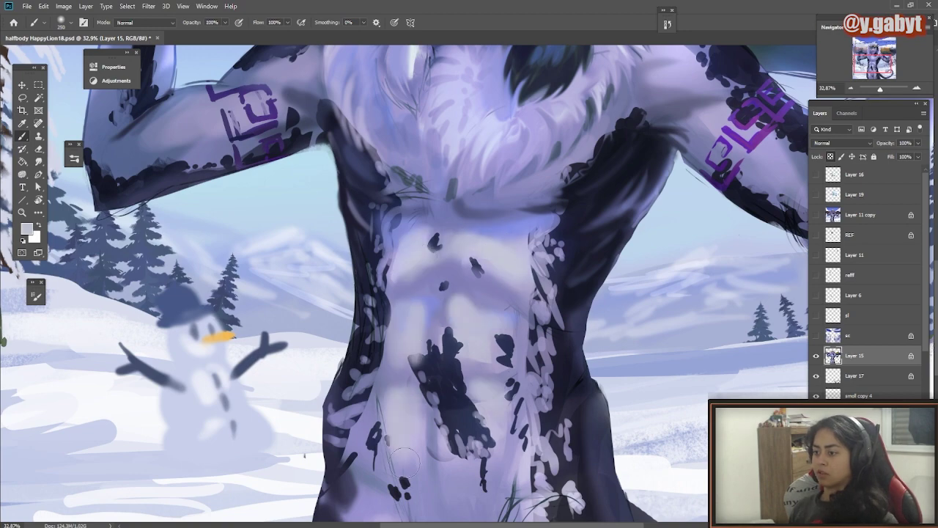
left_click_drag(425, 388, 488, 305)
- Sample a blue-violet from the chest and paint soft shadows between the abdominal muscles on Layer 15
left_click(473, 147, "alt")
scroll(542, 207, "up", 2)
scroll(528, 242, "down", 6)
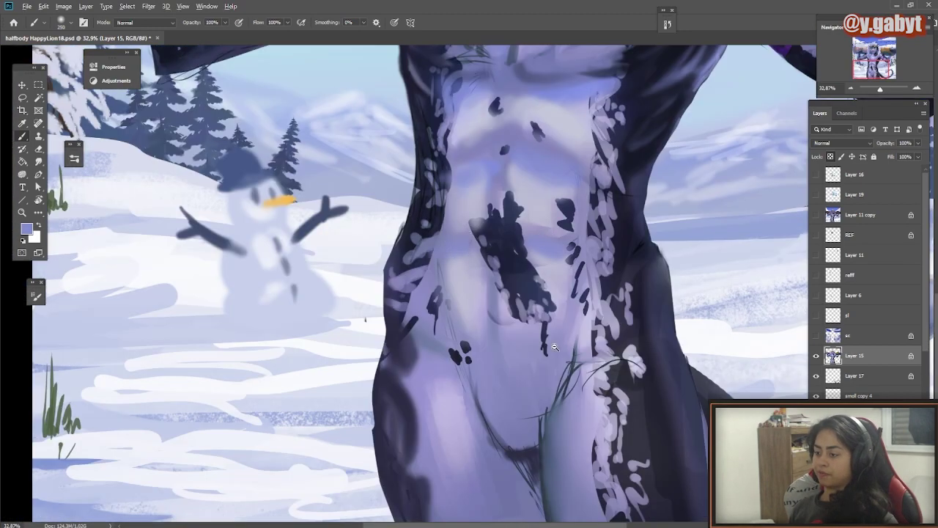
scroll(514, 257, "up", 1)
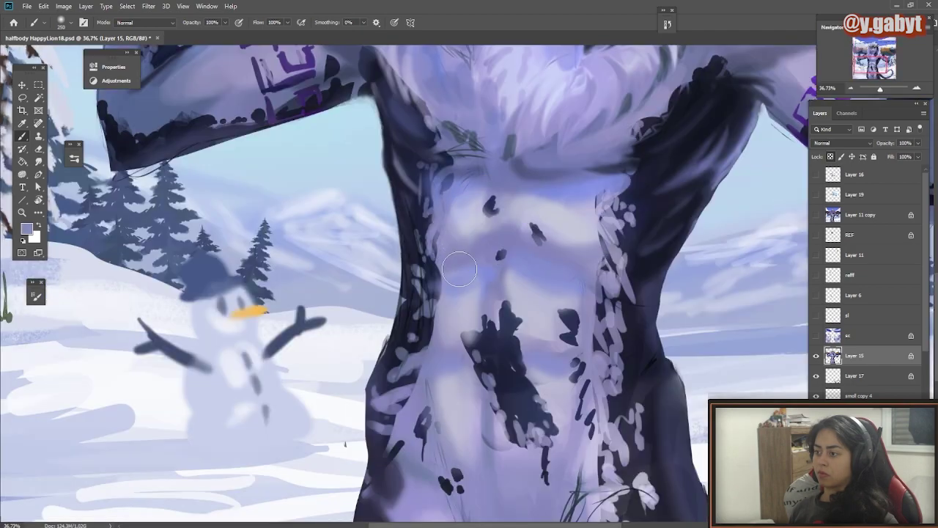
- Flip the canvas horizontally and move the snowman farther from the character, toward the edge of the picture
scroll(459, 269, "down", 5)
scroll(636, 248, "up", 1)
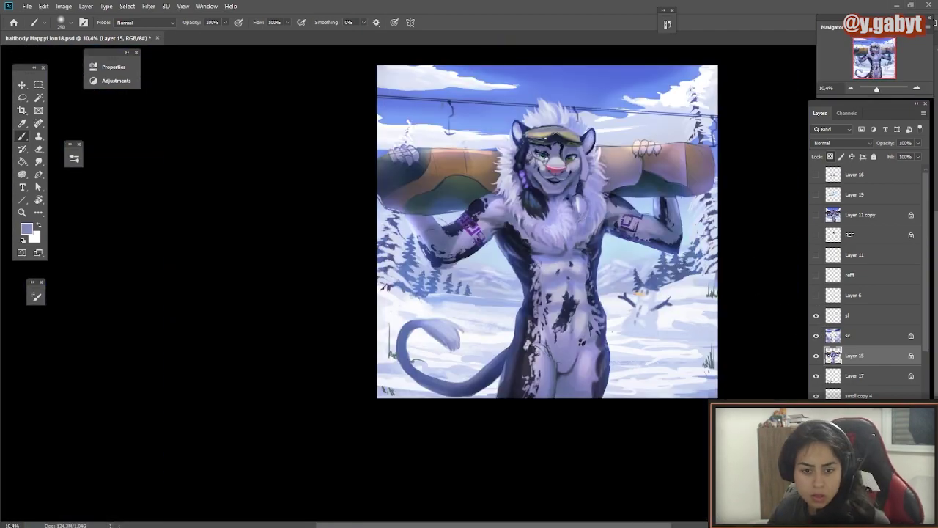
mouse_move(542, 176)
left_mouse_down()
mouse_move(564, 176)
mouse_move(551, 176)
left_mouse_up()
left_click_drag(658, 359, 701, 378)
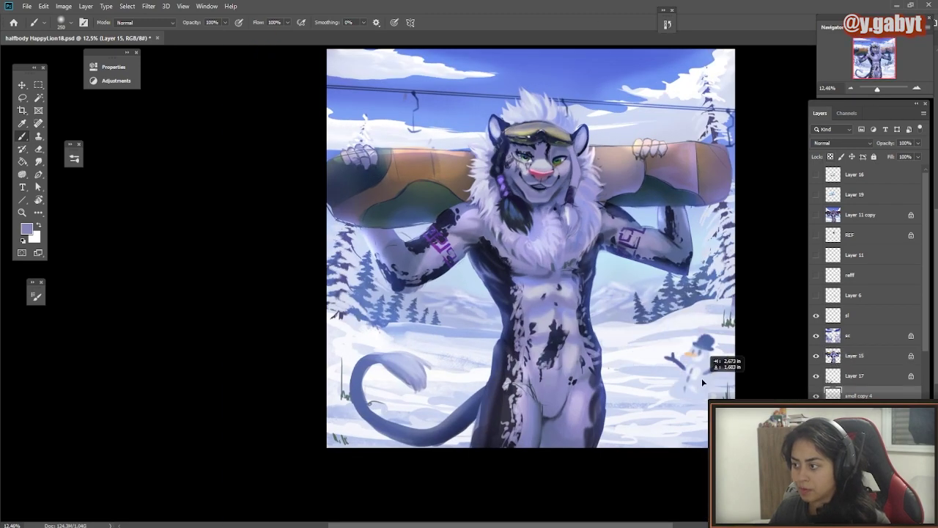
mouse_move(648, 299)
left_mouse_down()
mouse_move(621, 299)
mouse_move(656, 301)
left_mouse_up()
- Paint soft light blue behind the character on Layer 2 with a 2200 px brush
left_click_drag(697, 361, 656, 356)
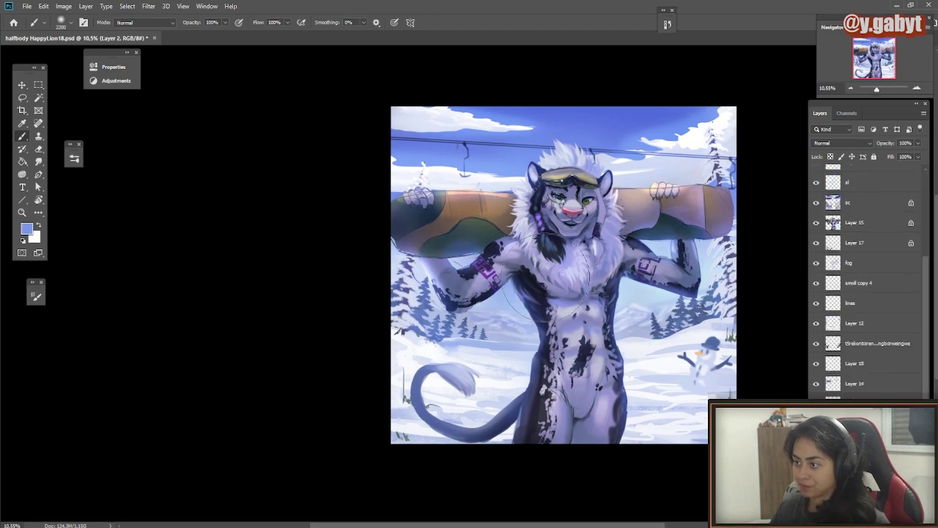
left_click_drag(511, 258, 451, 242)
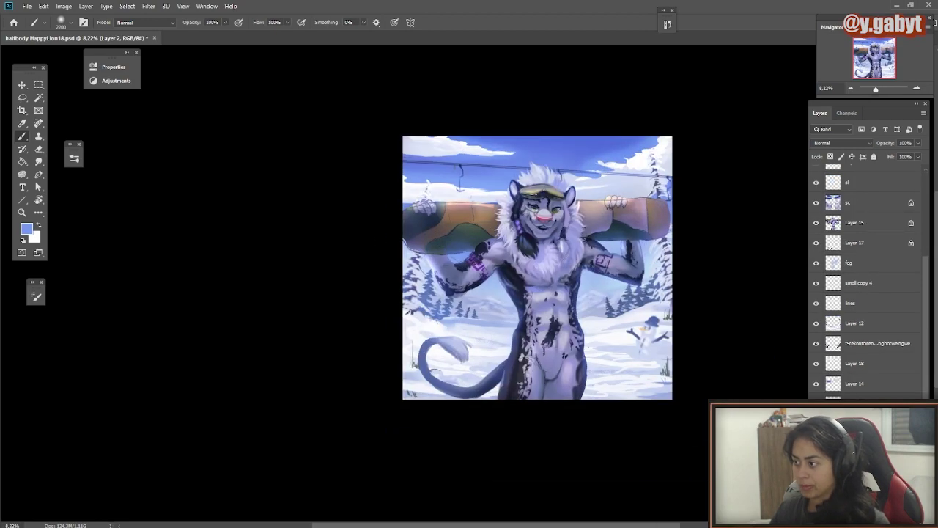
left_click_drag(652, 348, 684, 351)
- Hide the layers above Layer 15 and paint a grey-blue mound on the snow below the snowman on Layer 12
left_click(855, 323)
left_click(672, 357, "alt")
scroll(855, 293, "up", 3)
left_click_drag(816, 265, 816, 167)
left_click_drag(681, 396, 702, 324)
mouse_move(705, 300)
left_mouse_down()
mouse_move(701, 330)
mouse_move(715, 322)
mouse_move(663, 315)
left_mouse_up()
left_click(170, 280, "alt")
key("l")
key("b")
key("l")
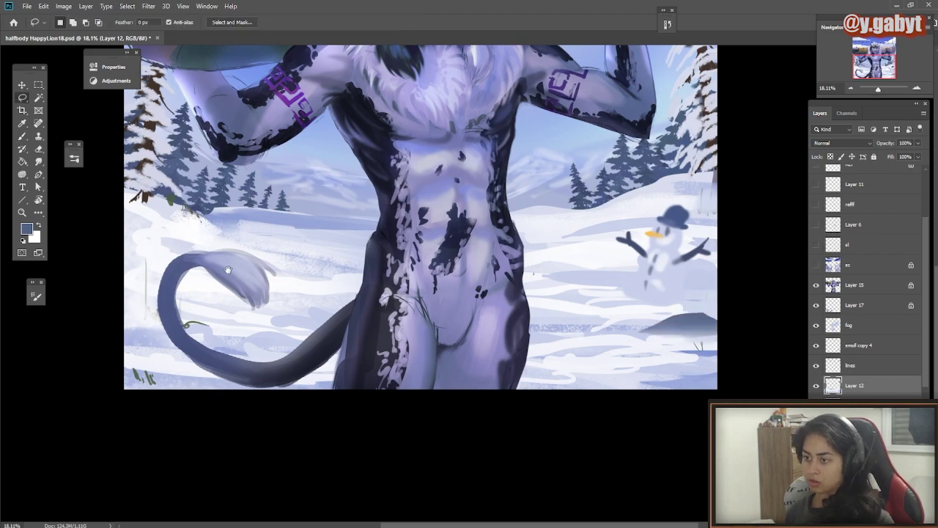
- Paint more soft grey-blue snow mounds on both sides of the character within lasso selections on Layer 12, and save the painting
left_click_drag(228, 269, 376, 283)
key("b")
left_click_drag(269, 249, 316, 256)
left_click_drag(294, 253, 264, 255)
key("l")
mouse_move(522, 321)
left_mouse_down()
mouse_move(646, 323)
mouse_move(564, 316)
left_mouse_up()
key("b")
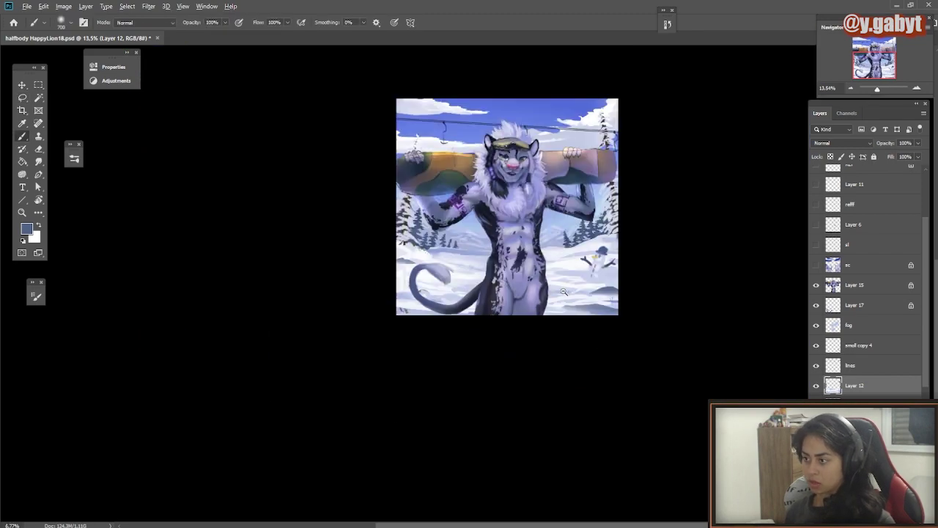
left_click_drag(610, 275, 649, 275)
key("l")
left_click_drag(477, 240, 652, 231)
key("b")
mouse_move(579, 198)
left_mouse_down()
mouse_move(506, 212)
mouse_move(572, 207)
left_mouse_up()
mouse_move(513, 264)
left_mouse_down()
mouse_move(533, 264)
mouse_move(468, 245)
left_mouse_up()
key("ctrl+d")
scroll(469, 245, "down", 1)
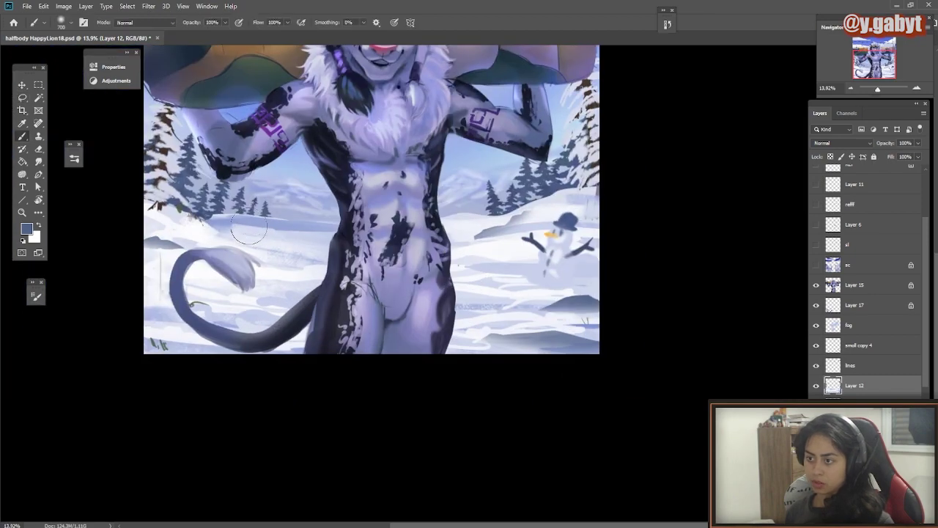
key("ctrl+s")
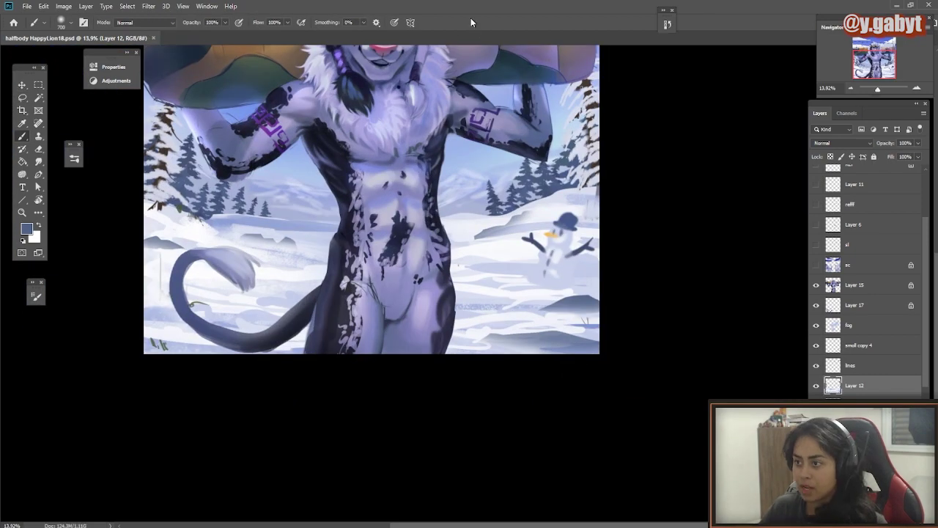
- Show layers sc and sl and flip the canvas horizontally
left_click_drag(469, 150, 497, 285)
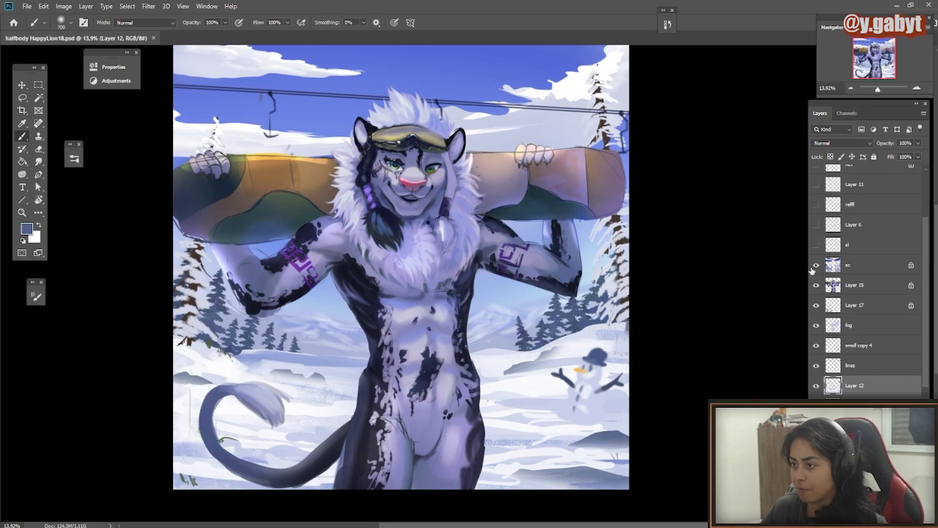
left_click(816, 244)
scroll(623, 271, "up", 1)
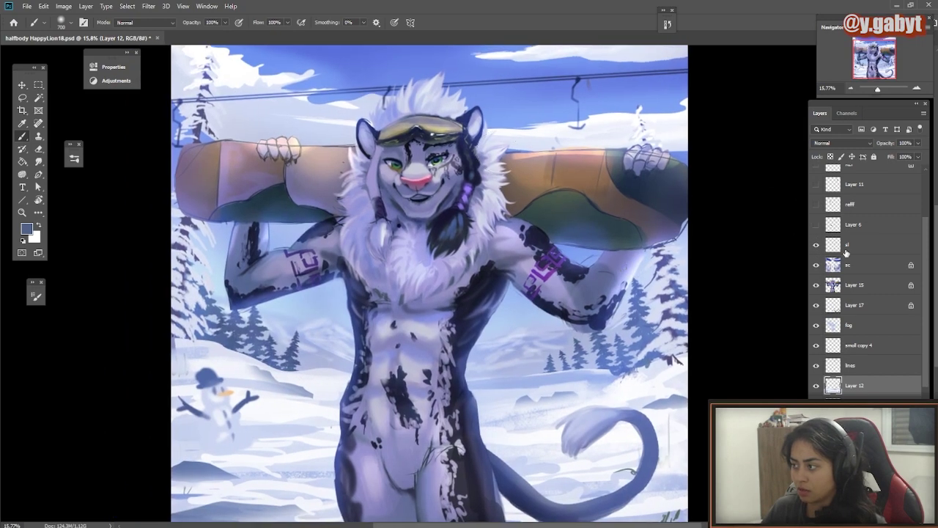
- Toggle Layer 11 copy on and off to compare the earlier version of the painting with the current one
scroll(846, 251, "up", 3)
left_click(816, 216)
left_click(819, 220)
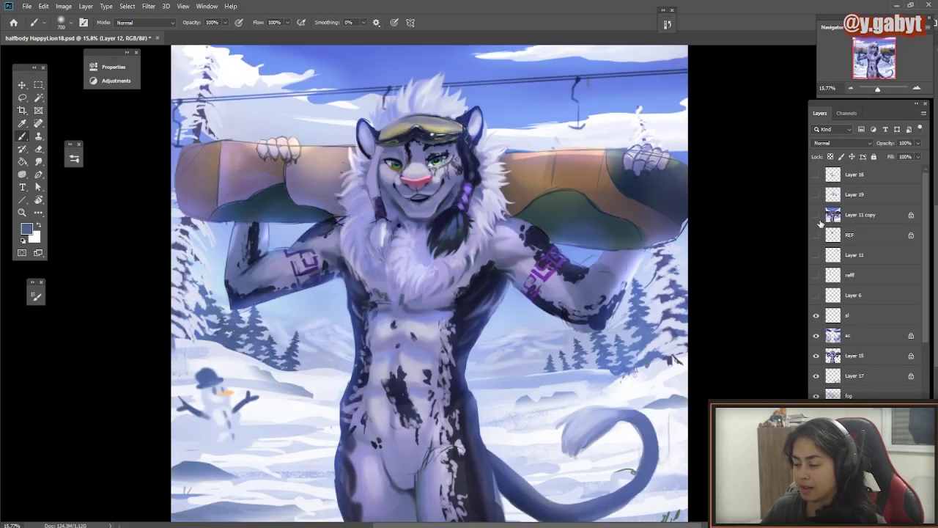
left_click(819, 220)
scroll(694, 283, "down", 3)
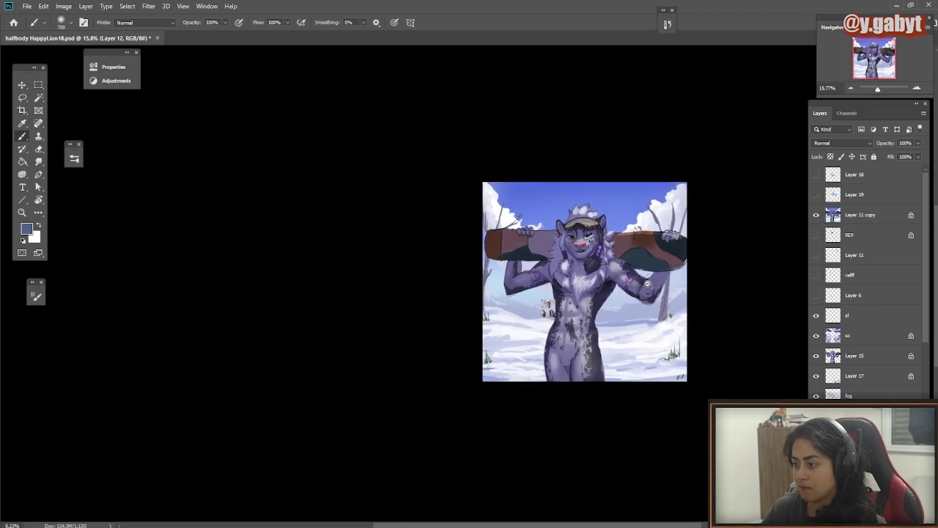
scroll(688, 286, "up", 1)
left_click(814, 216)
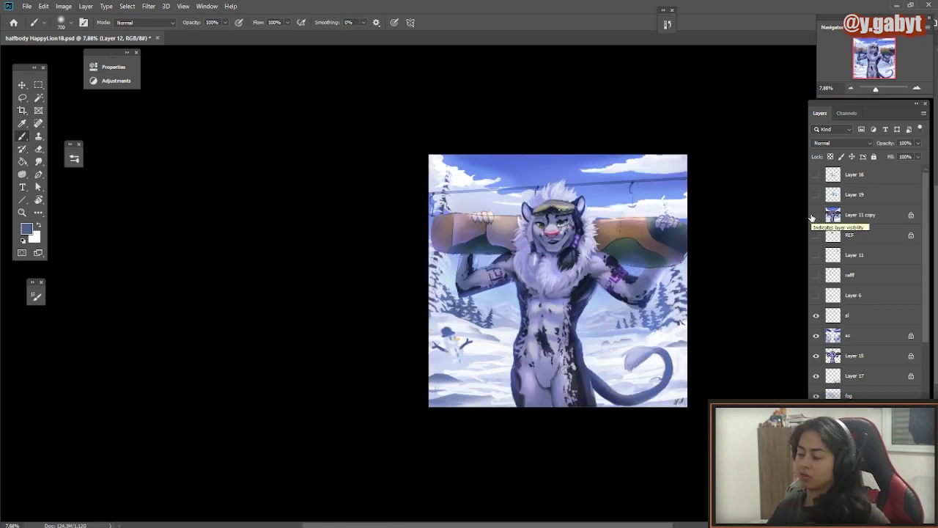
- Smudge the central chest fur on Layer 15 into curved, pointed tufts with a 90 px tip at 80% strength
scroll(681, 272, "down", 5)
scroll(682, 273, "up", 2)
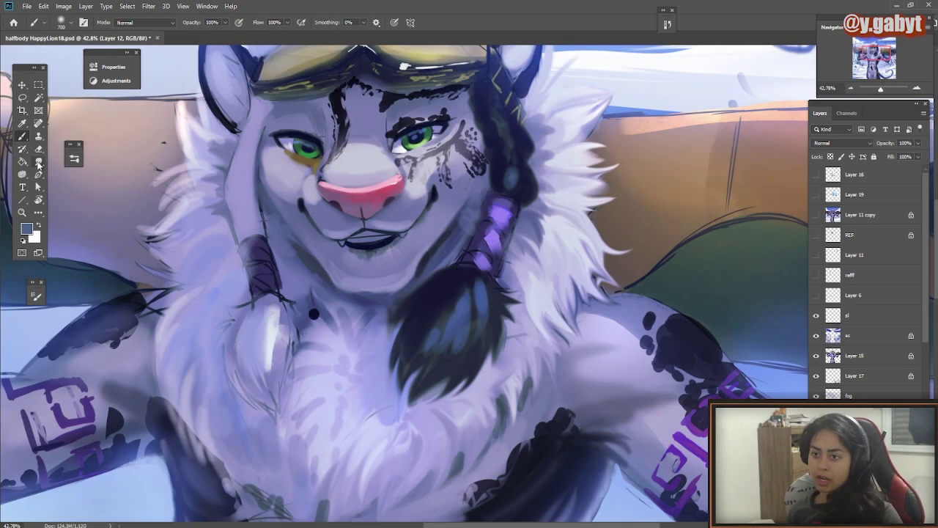
left_click(38, 162)
scroll(316, 156, "down", 5)
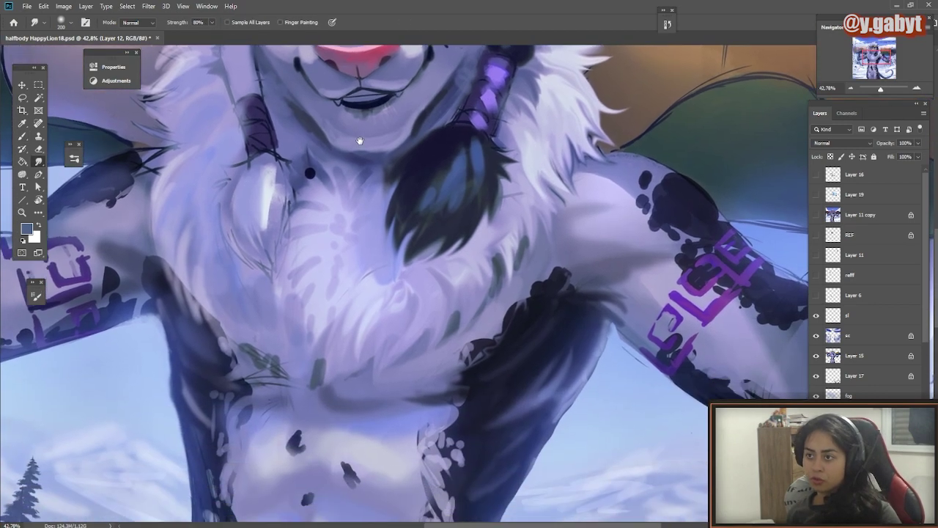
left_click(863, 357)
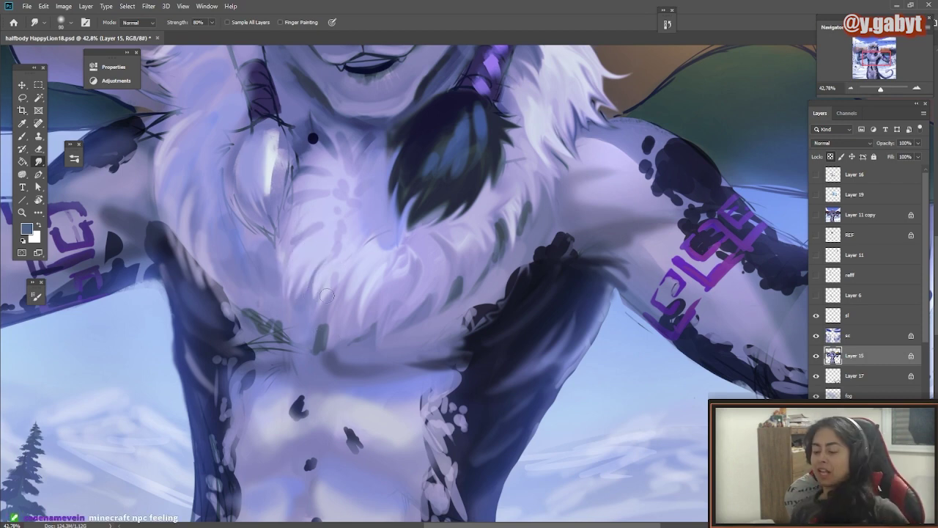
left_click_drag(351, 267, 344, 306)
mouse_move(302, 247)
left_mouse_down()
mouse_move(289, 274)
mouse_move(284, 256)
left_mouse_up()
left_click_drag(236, 168, 239, 217)
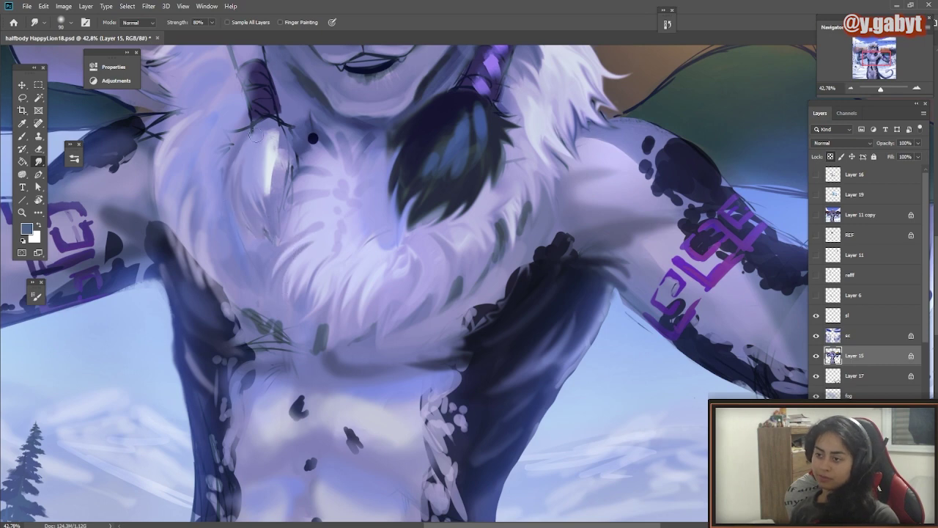
mouse_move(272, 139)
left_mouse_down()
mouse_move(272, 181)
mouse_move(290, 180)
mouse_move(279, 245)
left_mouse_up()
mouse_move(323, 205)
left_mouse_down()
mouse_move(282, 118)
mouse_move(326, 160)
mouse_move(341, 131)
mouse_move(381, 292)
left_mouse_up()
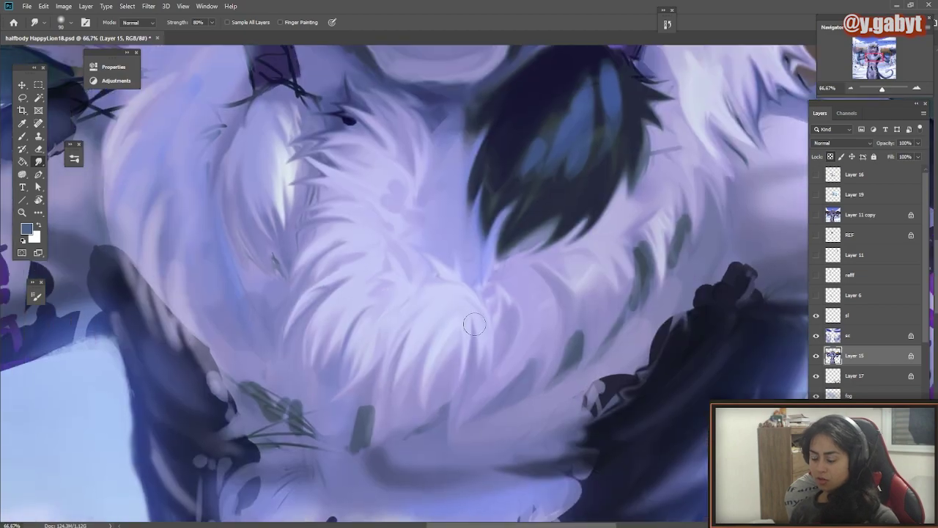
left_click_drag(474, 324, 429, 273)
left_click_drag(334, 257, 319, 284)
left_click_drag(326, 150, 303, 168)
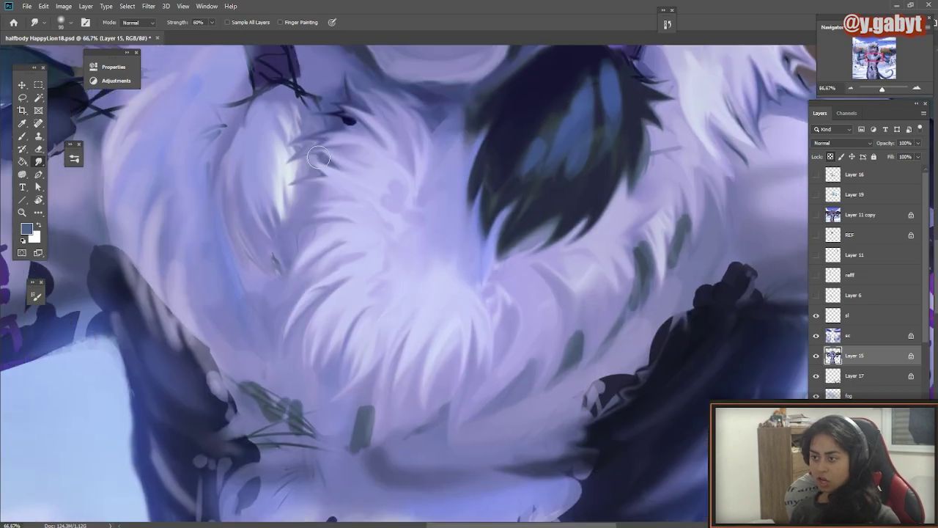
- Smudge finer hair strands into the chest fur below the dark tassel and under the chin on Layer 15 at 80% strength
key("8")
mouse_move(579, 312)
left_mouse_down()
mouse_move(593, 279)
mouse_move(631, 242)
left_mouse_up()
left_click_drag(638, 316, 621, 275)
scroll(621, 275, "down", 3)
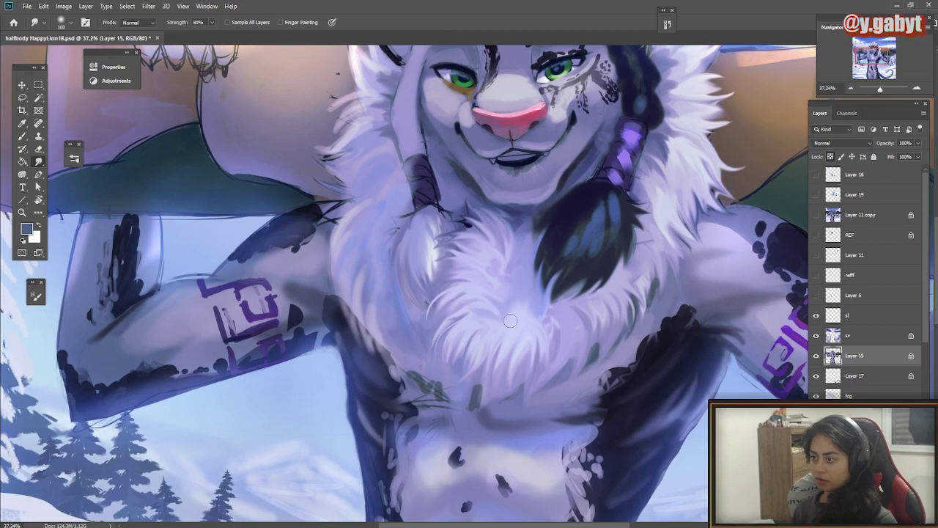
scroll(487, 239, "up", 4)
left_click_drag(495, 267, 448, 293)
scroll(425, 249, "down", 1)
mouse_move(508, 248)
left_mouse_down()
mouse_move(456, 220)
mouse_move(469, 176)
left_mouse_up()
scroll(425, 272, "down", 3)
scroll(455, 284, "up", 3)
left_click_drag(464, 154, 443, 132)
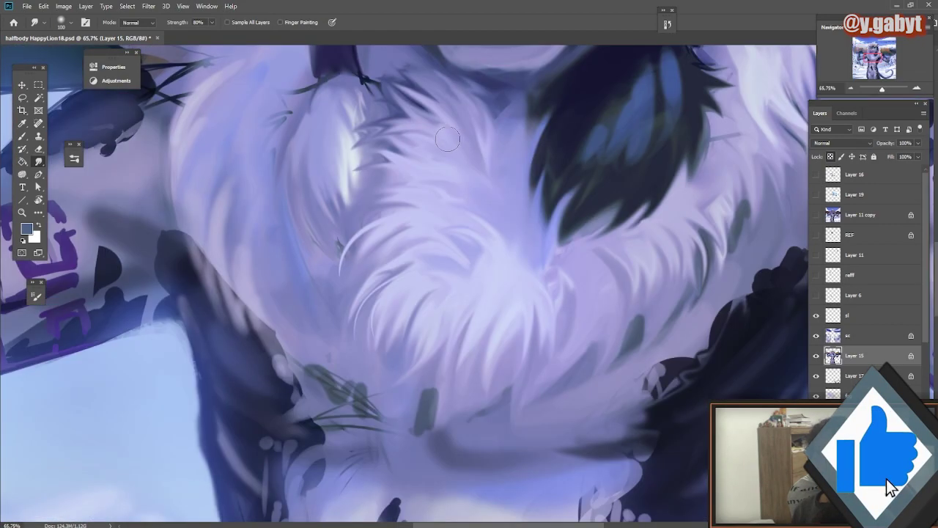
- Smudge the pale hair tuft under the braid band and the neighbouring chest fur, and set the smudge strength to 50%
scroll(469, 176, "down", 3)
scroll(580, 262, "up", 4)
scroll(580, 262, "down", 4)
scroll(362, 222, "up", 3)
scroll(362, 222, "up", 2)
left_click_drag(383, 267, 371, 164)
key("bracketleft")
key("bracketleft")
key("bracketleft")
key("bracketleft")
key("bracketleft")
key("bracketleft")
key("bracketleft")
key("bracketleft")
key("9")
key("9")
left_click_drag(398, 218, 407, 261)
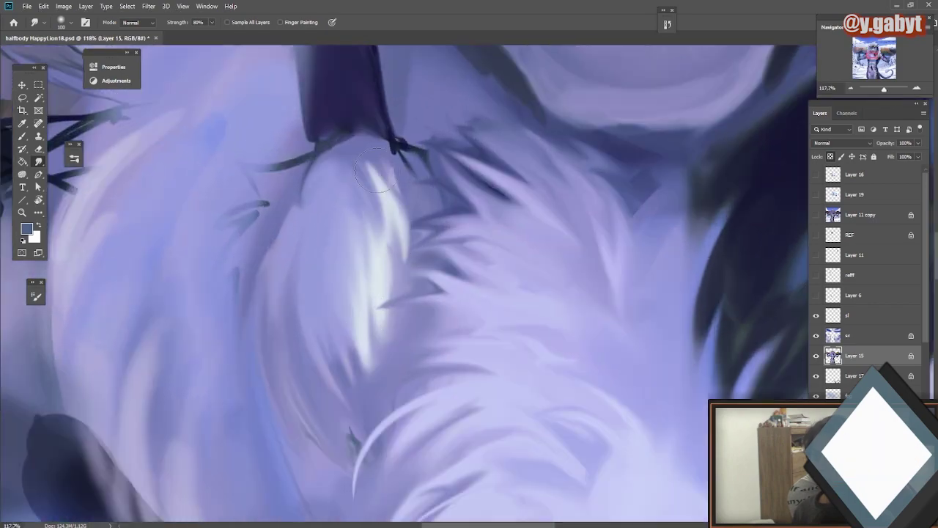
left_click_drag(396, 143, 418, 180)
mouse_move(478, 220)
left_mouse_down()
mouse_move(431, 188)
mouse_move(372, 240)
left_mouse_up()
mouse_move(466, 290)
left_mouse_down()
mouse_move(475, 228)
mouse_move(407, 206)
left_mouse_up()
left_click_drag(473, 257, 390, 286)
scroll(444, 242, "down", 5)
key("5")
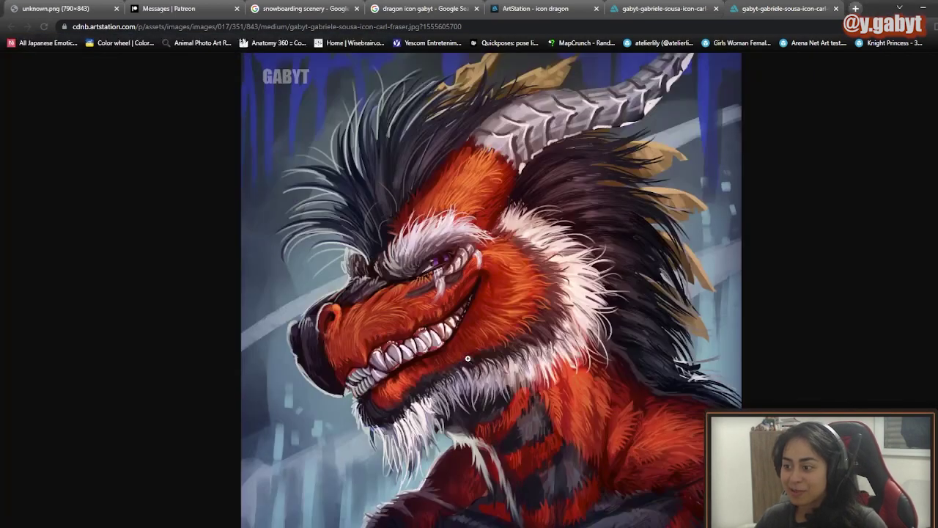
- Examine the fur strokes on the red dragon artwork in the browser, both close up and as a whole, and return to Photoshop
scroll(468, 358, "up", 3)
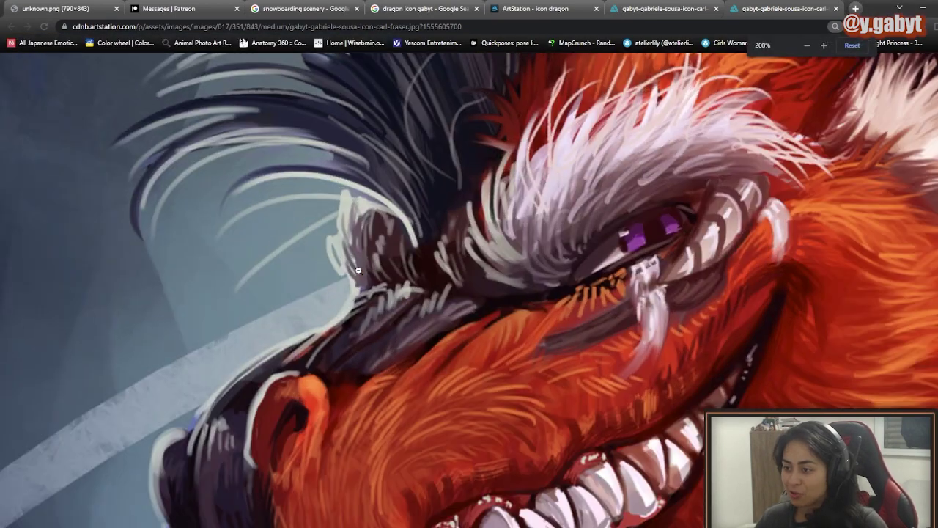
scroll(358, 271, "down", 2)
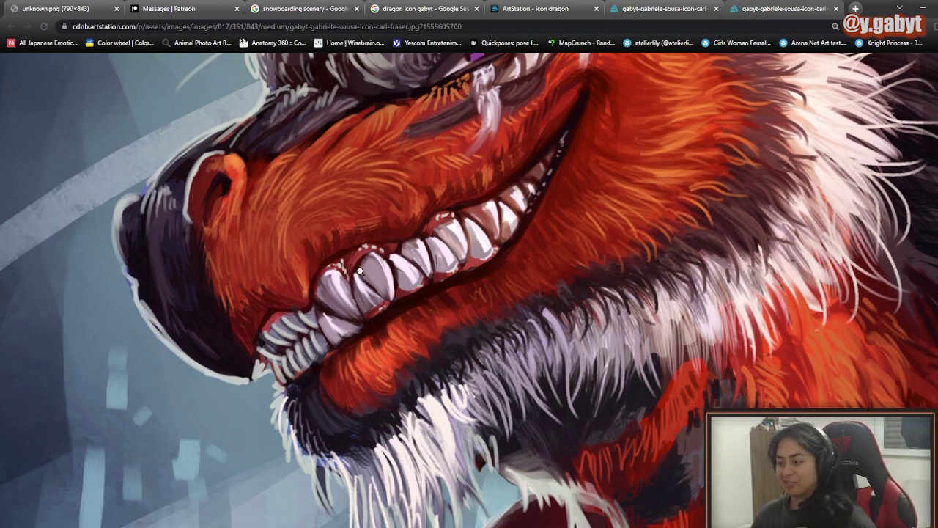
scroll(359, 271, "down", 3)
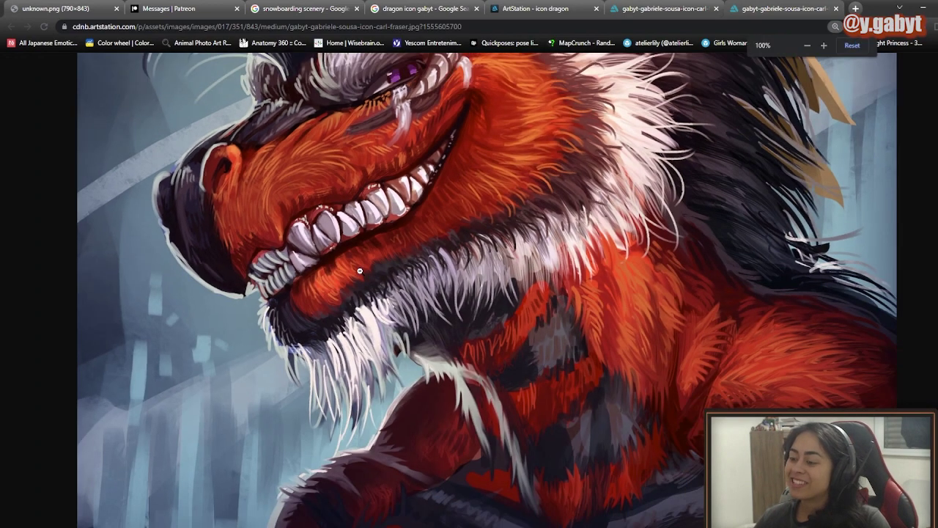
scroll(359, 270, "down", 1)
scroll(359, 270, "up", 2)
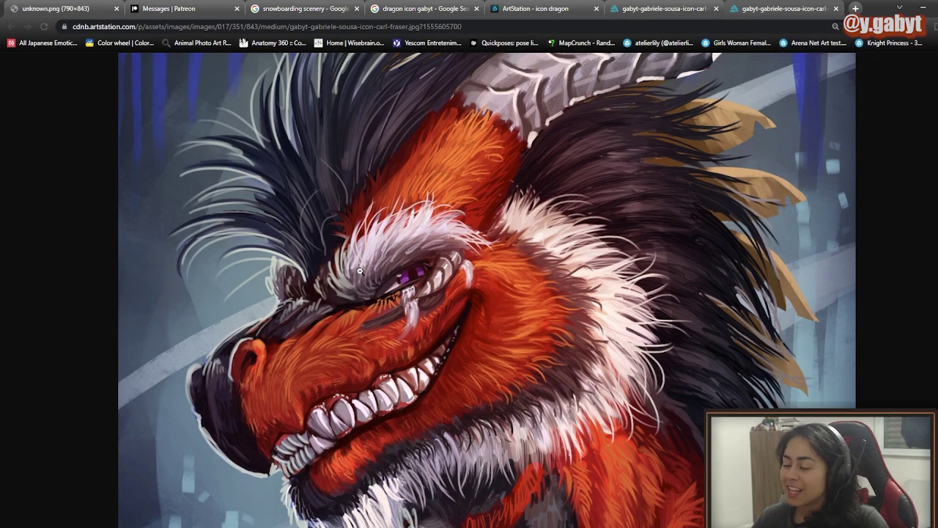
scroll(359, 271, "down", 1)
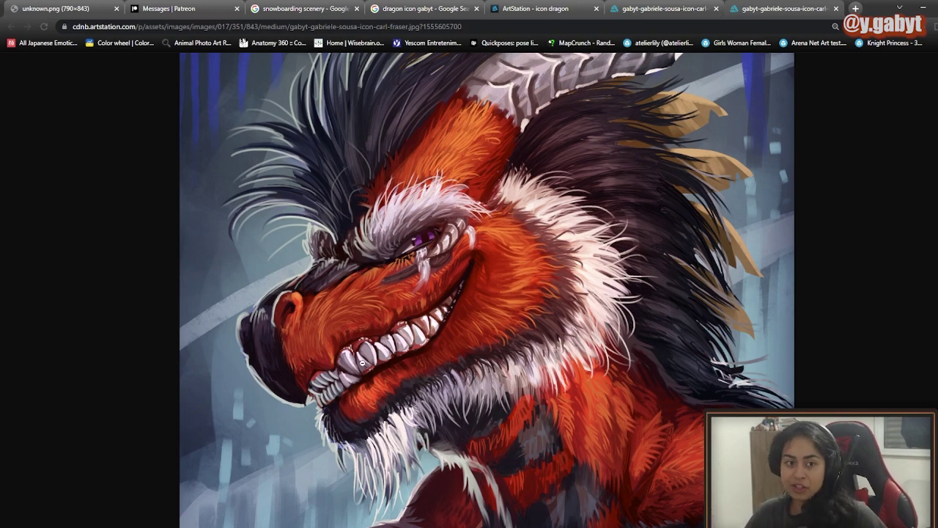
scroll(356, 388, "down", 1)
scroll(355, 394, "down", 3, "ctrl")
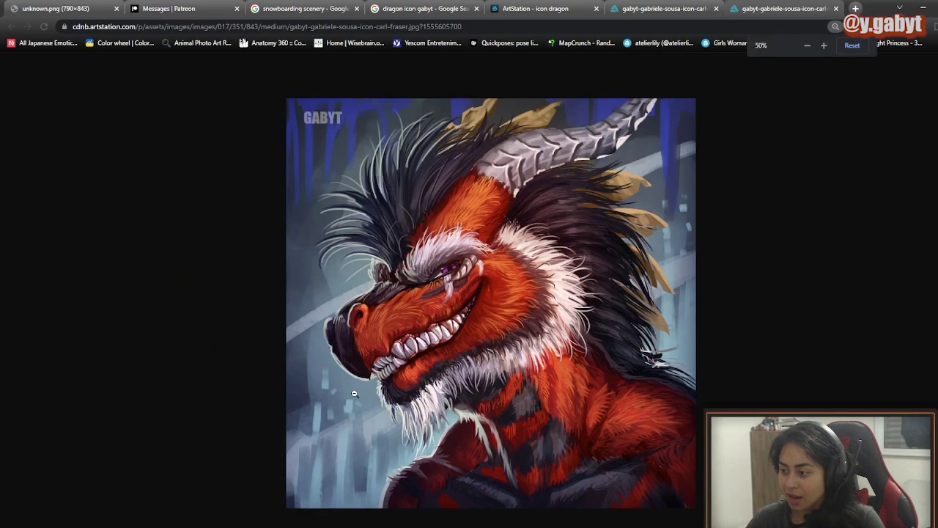
scroll(354, 394, "up", 7, "ctrl")
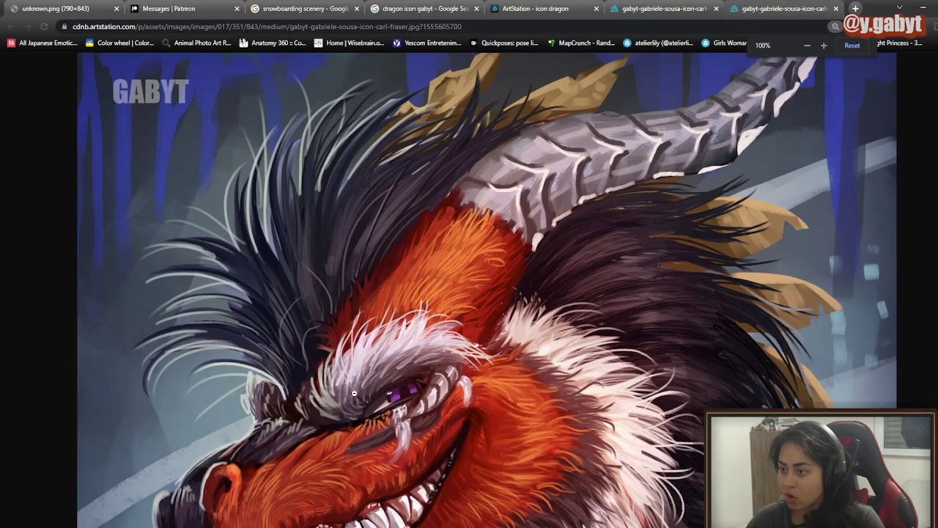
scroll(354, 393, "up", 4, "ctrl")
scroll(354, 394, "down", 6, "ctrl")
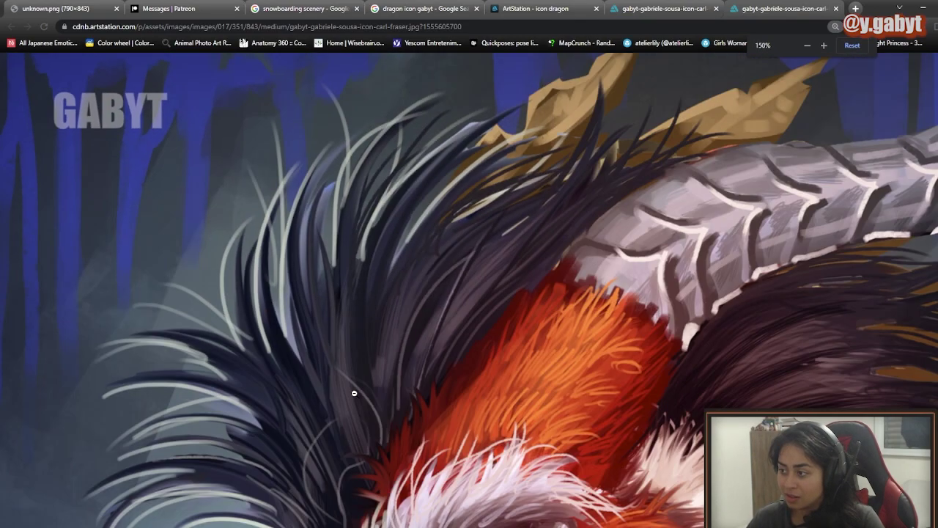
scroll(354, 394, "up", 3, "ctrl")
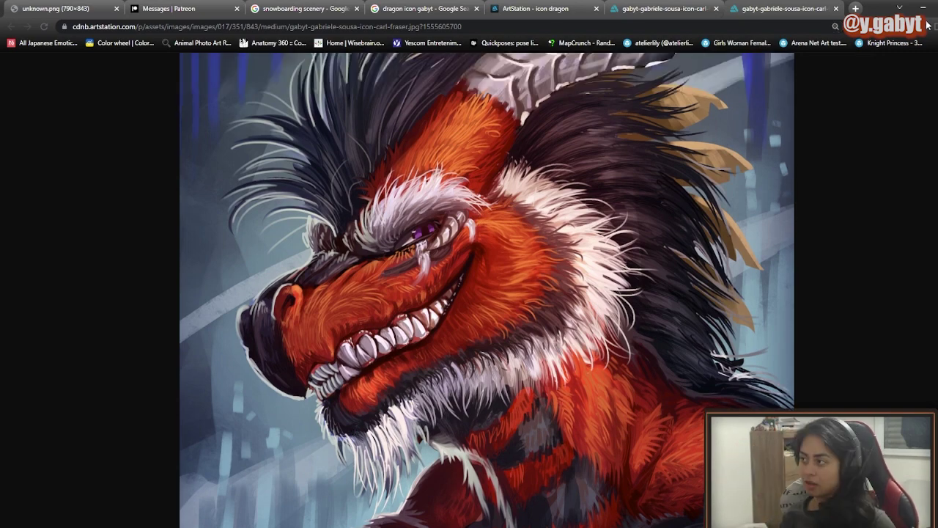
left_click(923, 8)
left_click(779, 21)
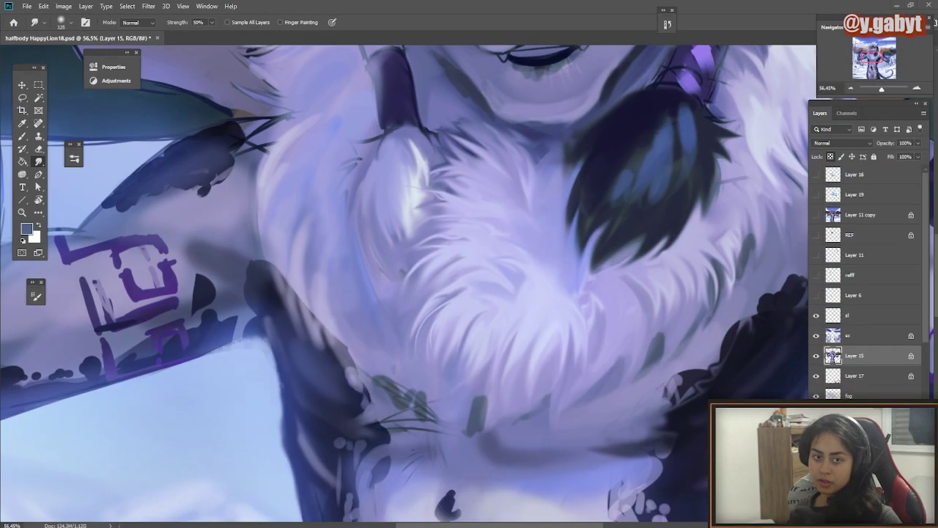
- Smudge the outer edges of the mane beside the face into pointed tufts on Layer 15 at 80% strength
key("ctrl+0")
scroll(437, 354, "up", 3, "alt")
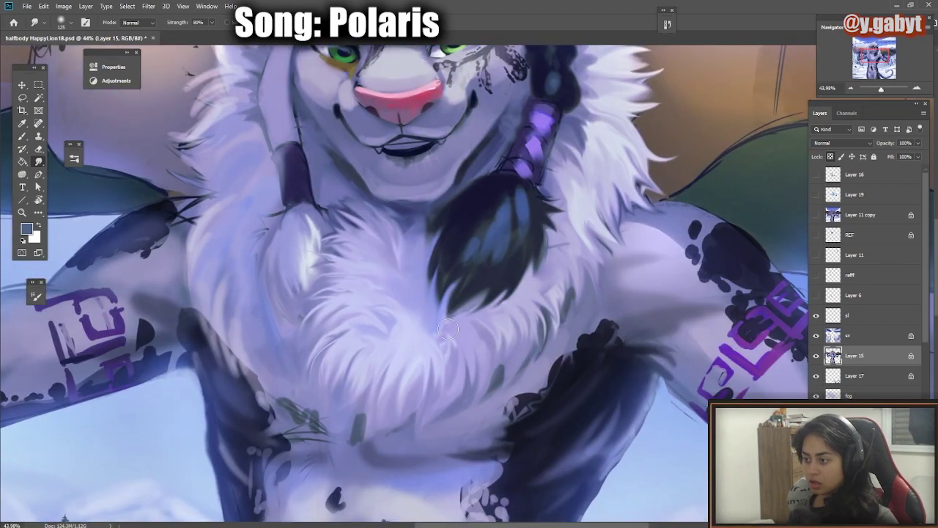
scroll(568, 199, "up", 3)
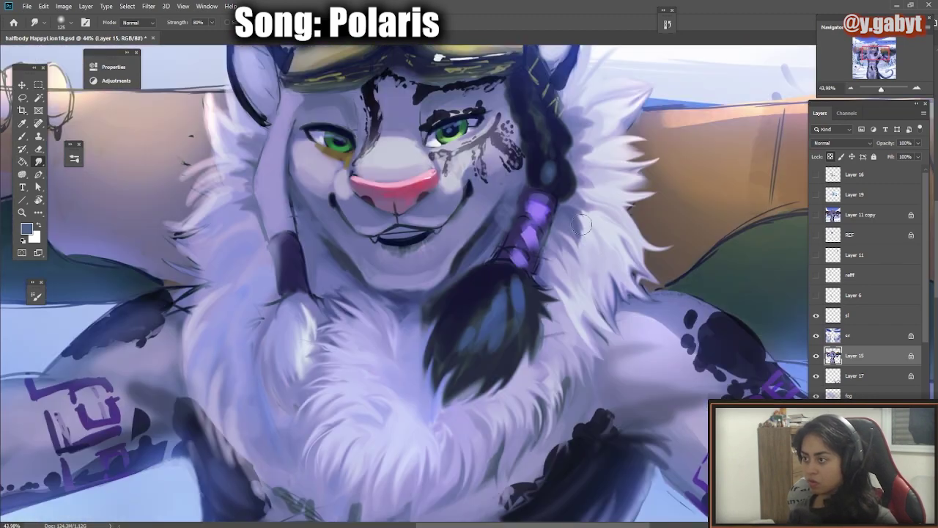
left_click_drag(652, 190, 626, 188)
left_click_drag(233, 201, 164, 221)
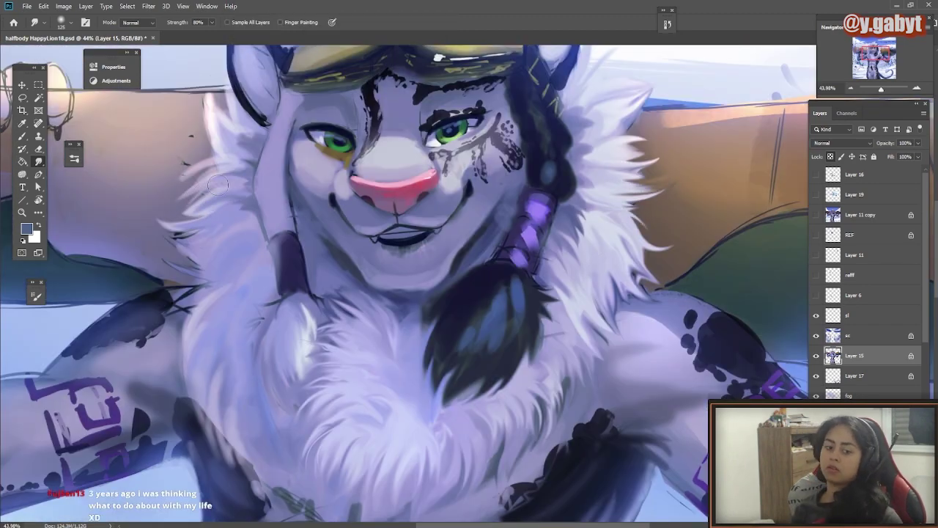
mouse_move(230, 149)
left_mouse_down()
mouse_move(214, 127)
mouse_move(205, 73)
mouse_move(292, 109)
mouse_move(219, 73)
mouse_move(239, 195)
left_mouse_up()
left_click_drag(207, 275, 179, 300)
- Smudge the lower mane into loose tufts over the shoulder beside the plain purple-banded lock, and save the painting
mouse_move(205, 304)
left_mouse_down()
mouse_move(172, 350)
mouse_move(192, 402)
left_mouse_up()
mouse_move(167, 425)
left_mouse_down()
mouse_move(152, 324)
mouse_move(203, 356)
left_mouse_up()
left_click_drag(240, 247, 211, 240)
left_click_drag(198, 316, 238, 374)
mouse_move(284, 396)
left_mouse_down()
mouse_move(306, 401)
mouse_move(313, 351)
left_mouse_up()
mouse_move(286, 323)
left_mouse_down()
mouse_move(253, 323)
mouse_move(264, 322)
left_mouse_up()
key("ctrl+s")
- Check the snowboarder photo on Layer 16 and the character sheet on REF, and show the snowboard reference on Layer 11
left_click(817, 175)
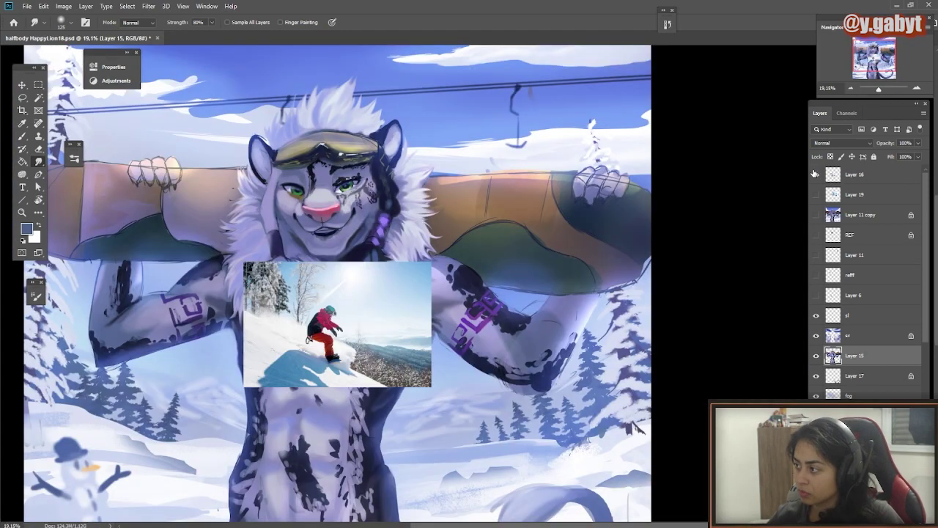
left_click(817, 175)
left_click(817, 235)
left_click_drag(283, 225, 355, 228)
key("ctrl+0")
scroll(259, 176, "up", 5)
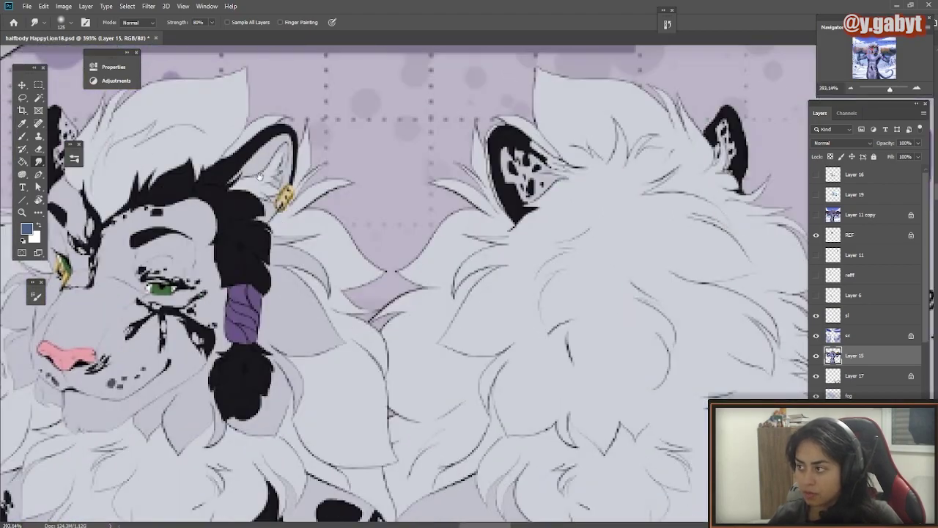
scroll(486, 165, "down", 8)
left_click(817, 236)
left_click(817, 255)
left_click_drag(669, 55, 550, 135)
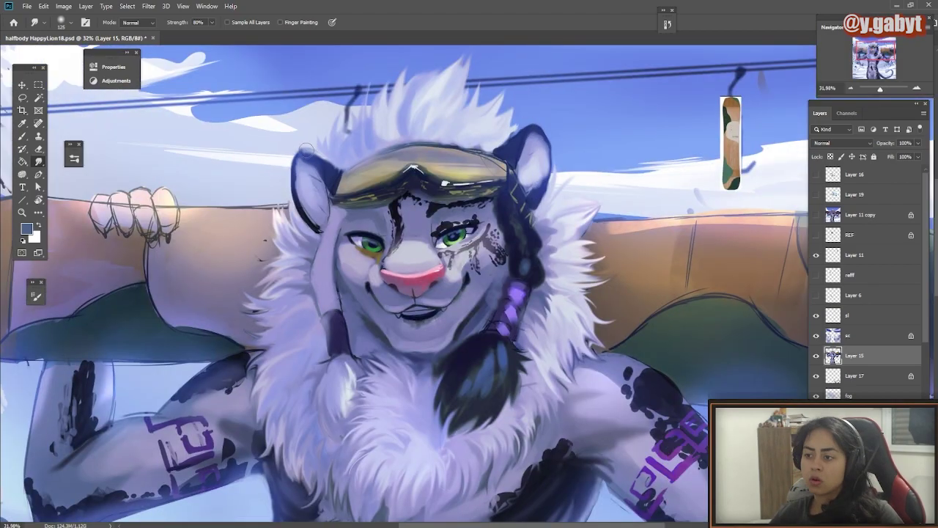
- Show the character markings reference on Layer 6 over the painting and examine it beside the arm and mane
scroll(538, 215, "down", 3)
left_click(816, 215)
scroll(744, 268, "down", 2)
left_click(816, 214)
left_click(816, 296)
scroll(561, 330, "up", 7)
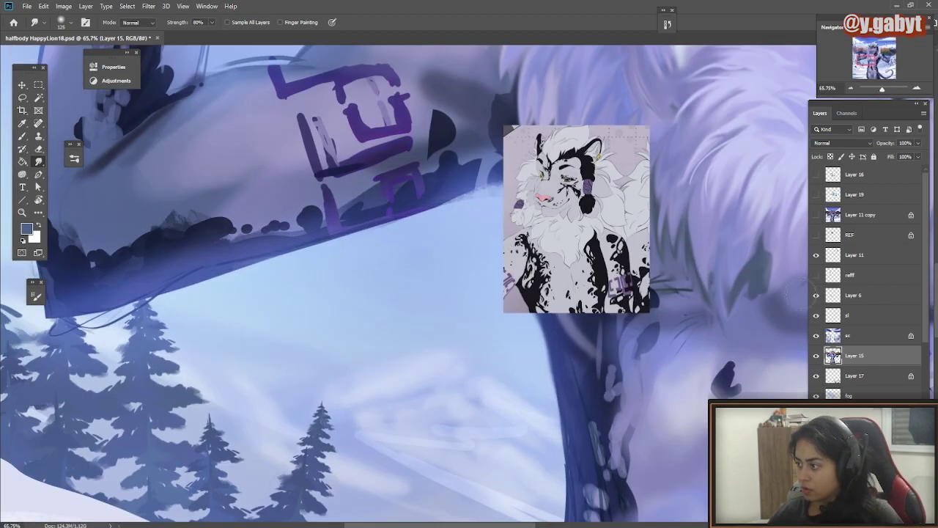
- Swap the Layer 6 reference for the full-body character sheet on refff and study it against the painting
left_click(816, 296)
left_click(817, 275)
scroll(623, 267, "down", 5)
scroll(513, 258, "up", 8)
scroll(513, 258, "down", 6)
left_click(817, 215)
left_click(816, 215)
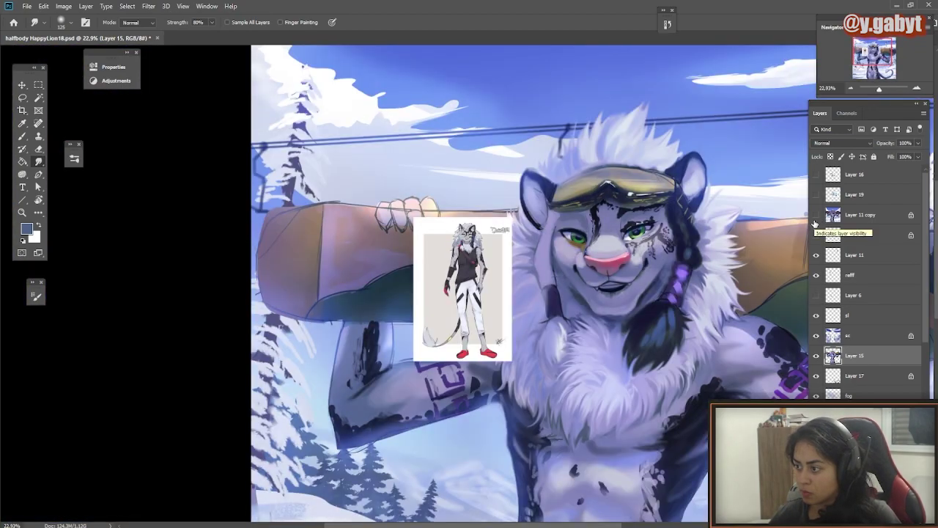
- Hide the reference images on refff and Layer 11, and make Layer 15 the active layer
scroll(506, 271, "up", 6)
left_click(850, 275)
left_click(816, 275)
left_click(817, 255)
left_click(855, 356)
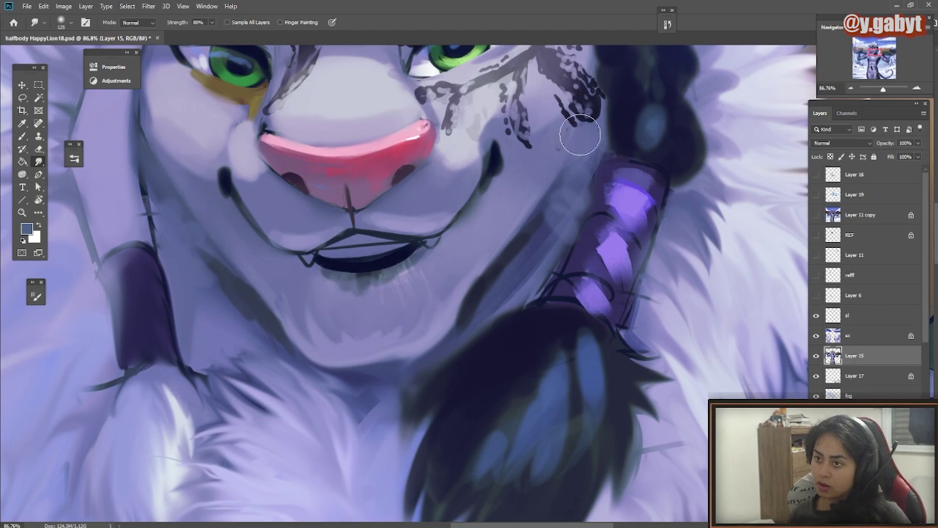
- Compare the whole painting with Layer 11 copy by repeatedly showing and hiding that layer
scroll(579, 134, "down", 6)
left_click(818, 215)
left_click(818, 214)
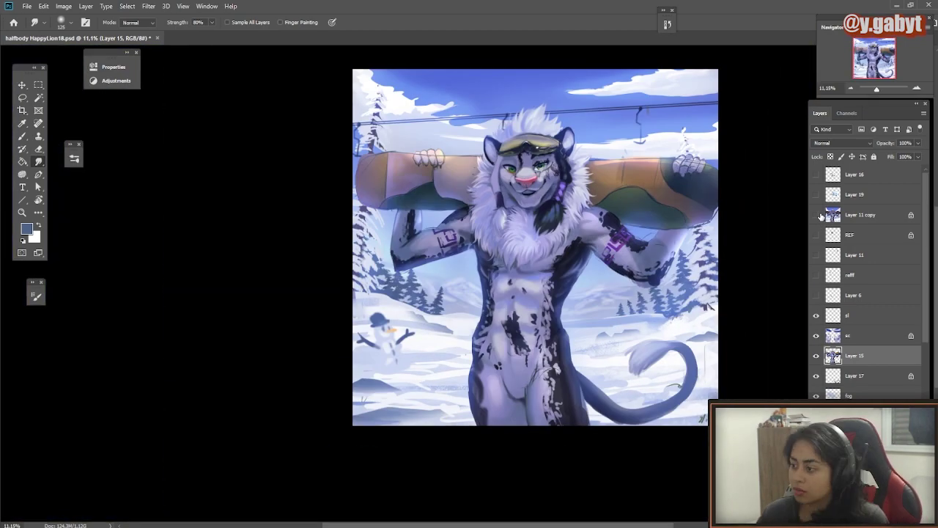
left_click(821, 215)
left_click(821, 215)
left_click_drag(676, 213, 662, 213)
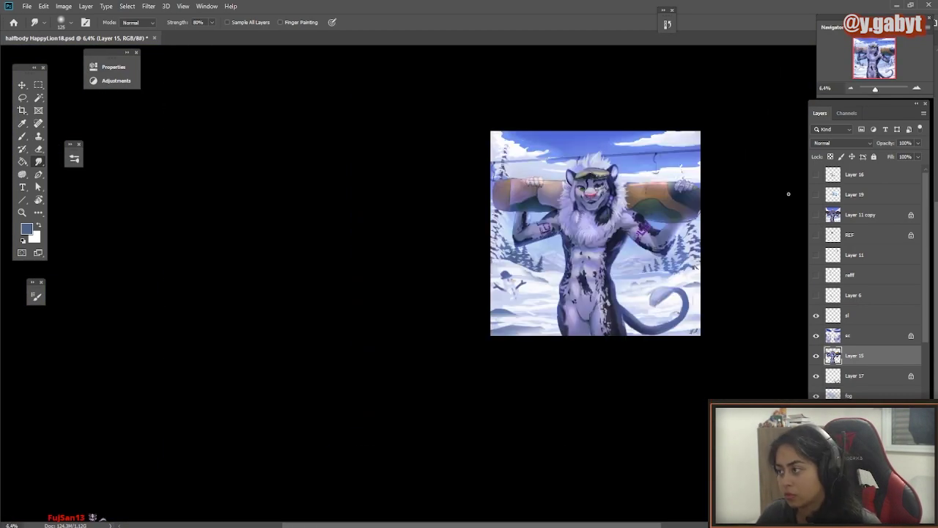
left_click(820, 215)
left_click(820, 215)
left_click_drag(726, 217, 738, 219)
left_click_drag(614, 185, 616, 138)
key("ctrl+z")
left_click_drag(661, 217, 653, 216)
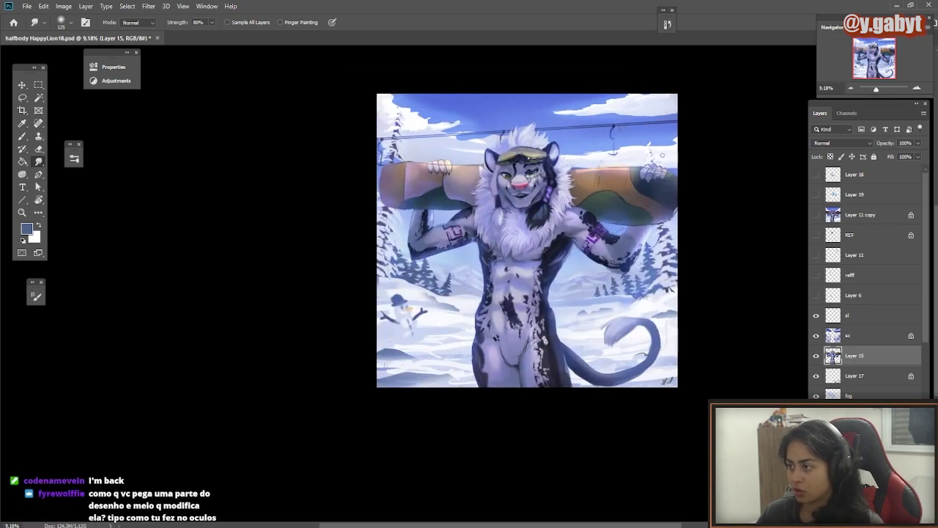
- Mirror the snowy trees and ground on Layer 12 with Free Transform, placing the tall tree along the painting's right edge
scroll(858, 377, "down", 3)
left_click(857, 384)
key("ctrl+t")
key("Escape")
mouse_move(538, 299)
left_mouse_down()
mouse_move(514, 299)
mouse_move(528, 299)
left_mouse_up()
key("ctrl+t")
right_click(629, 152)
left_click(658, 226)
left_click_drag(667, 140, 661, 122)
key("Escape")
left_click_drag(615, 218, 635, 218)
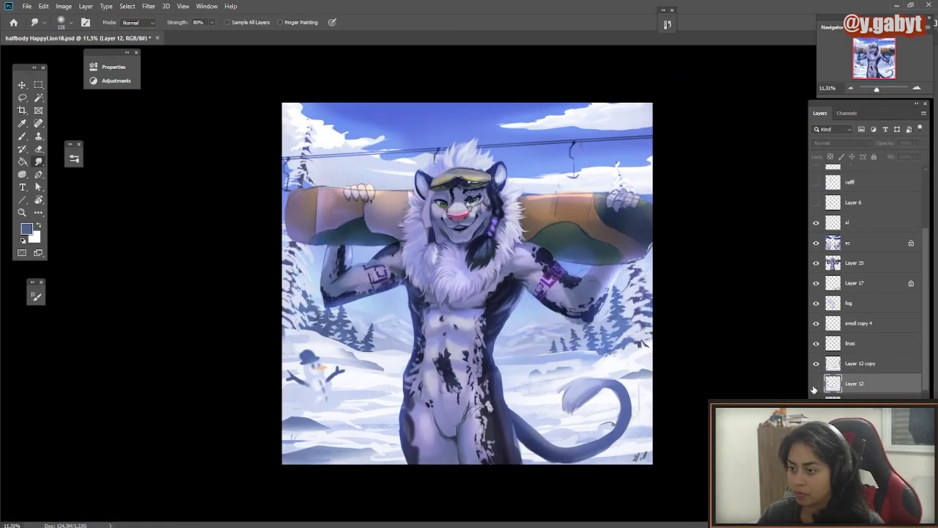
- Erase surplus snow near the horizon on Layer 12 with a 1200 px eraser, and save the painting
key("e")
left_click_drag(550, 347, 553, 347)
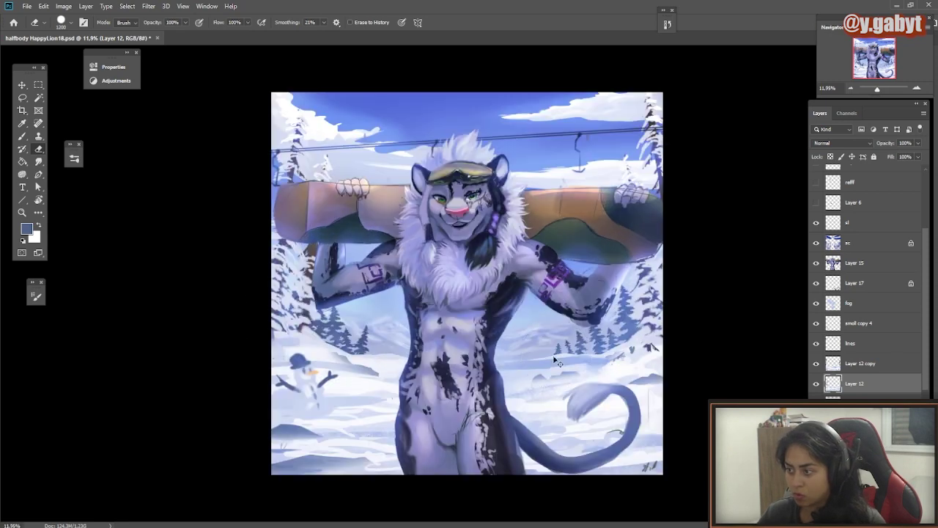
key("ctrl+s")
scroll(469, 293, "down", 4)
scroll(437, 282, "up", 4)
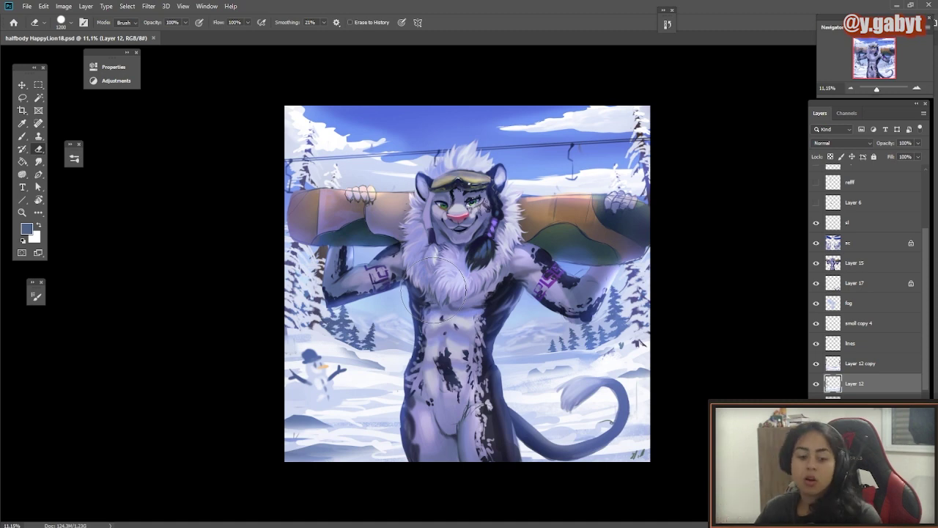
left_click(148, 6)
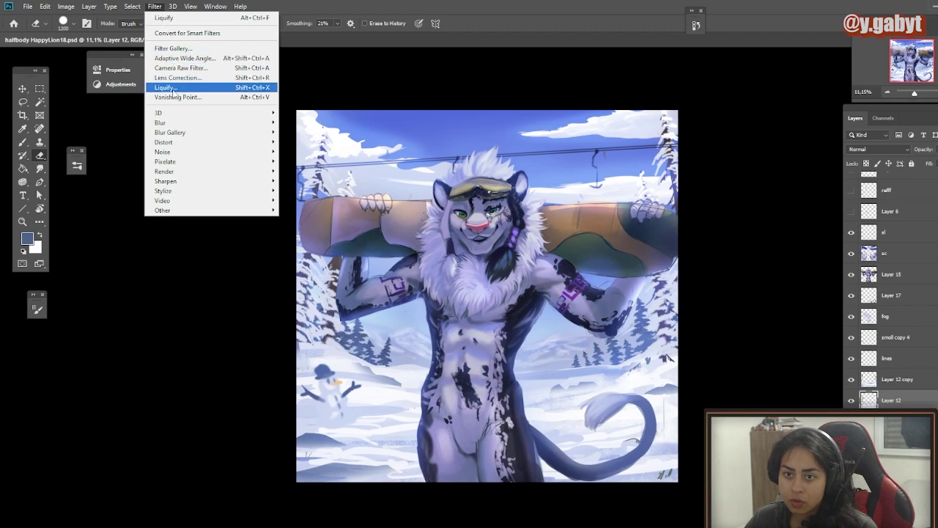
left_click(167, 87)
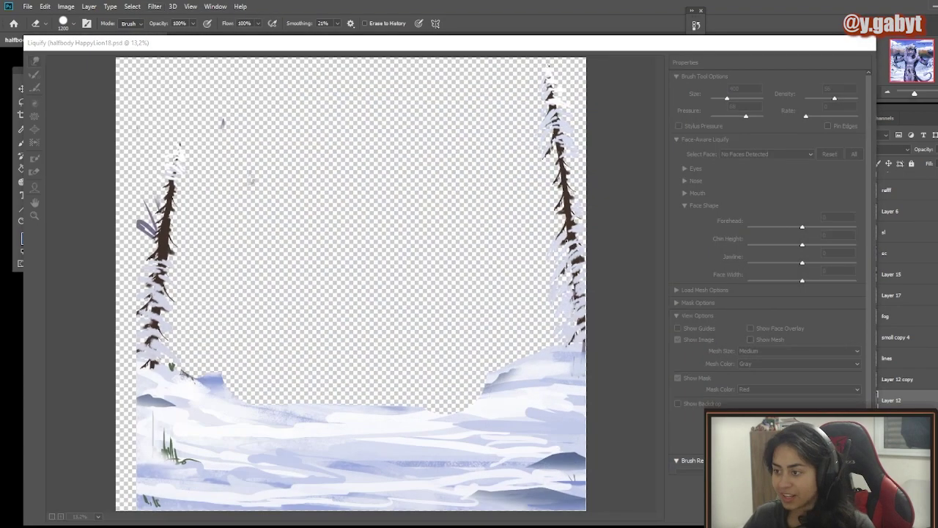
key("Escape")
- Try shrinking the nose and mouth on Layer 15 with Liquify's Pucker tool at brush size 700
left_click(904, 282)
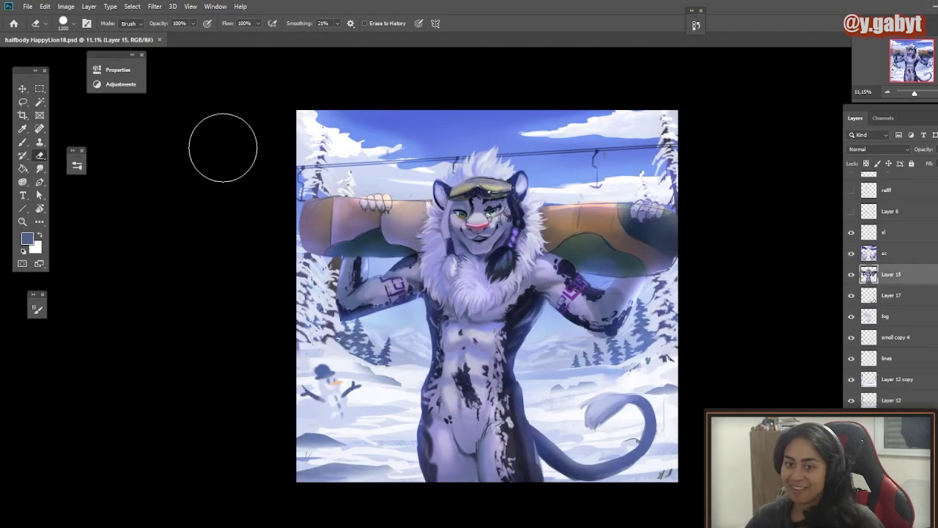
left_click(155, 5)
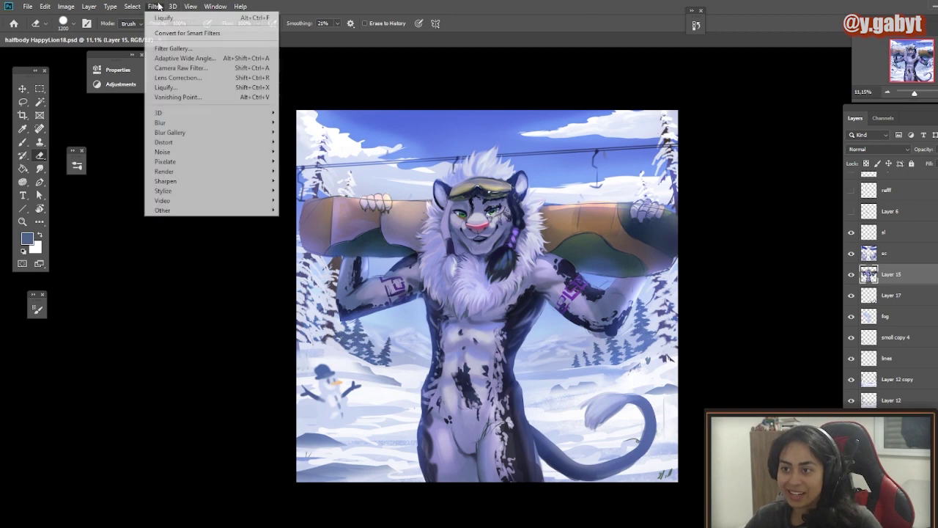
left_click(172, 88)
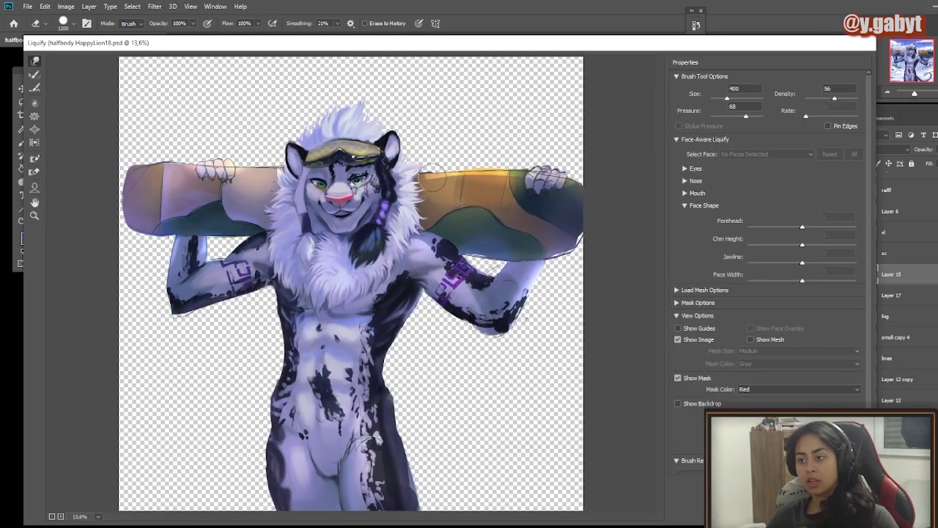
scroll(320, 177, "up", 3)
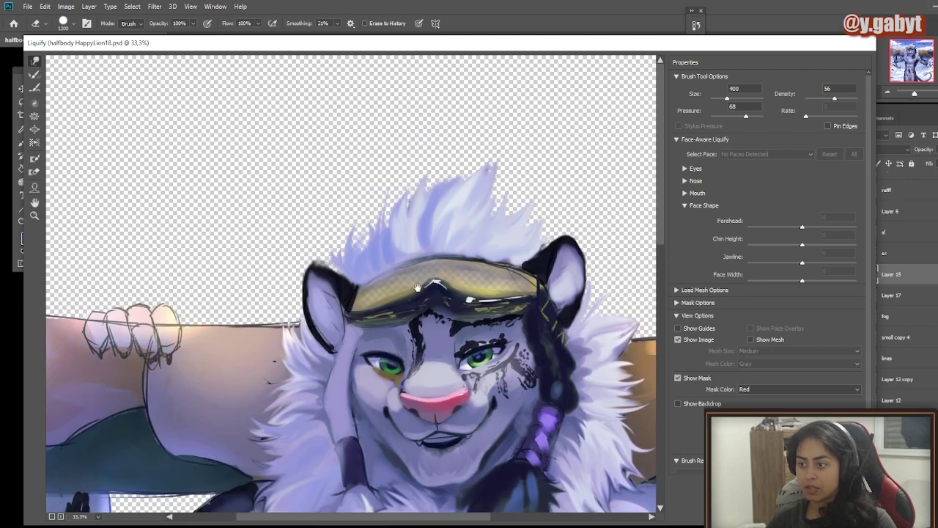
scroll(330, 188, "down", 2)
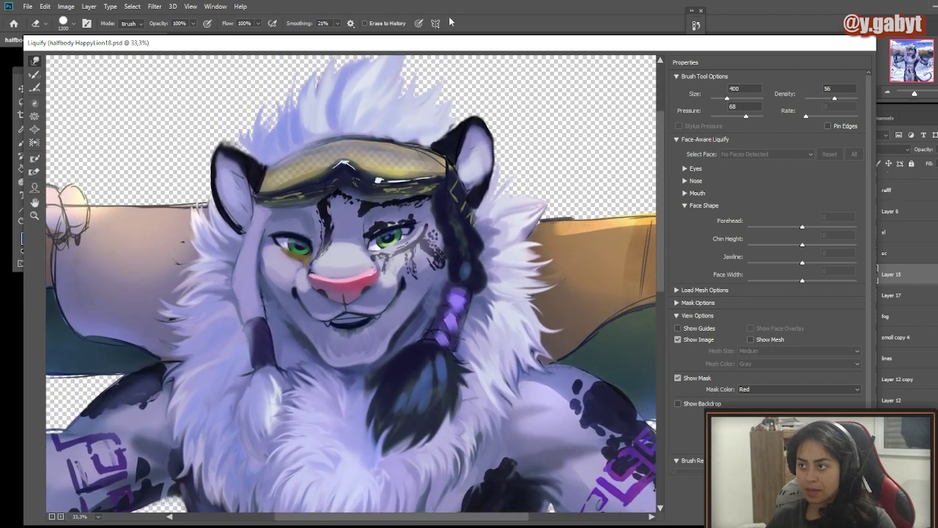
left_click(34, 75)
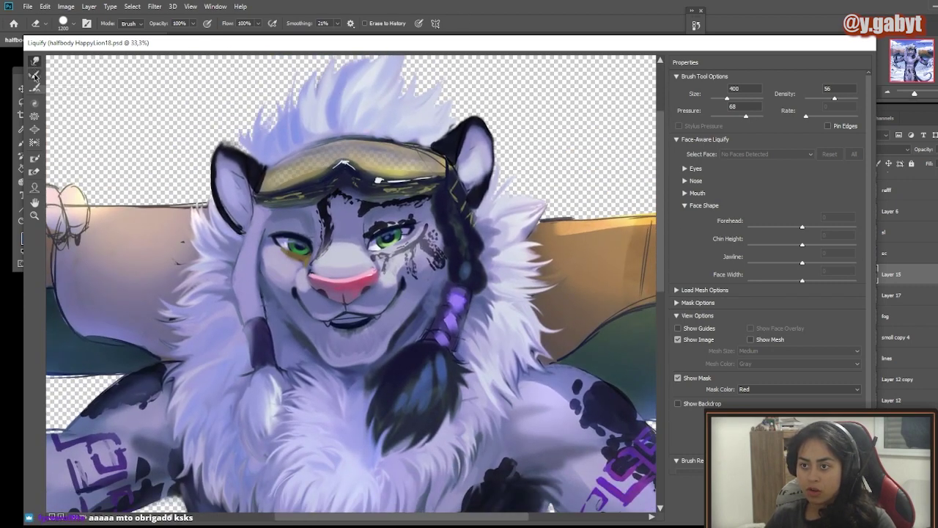
left_click(35, 119)
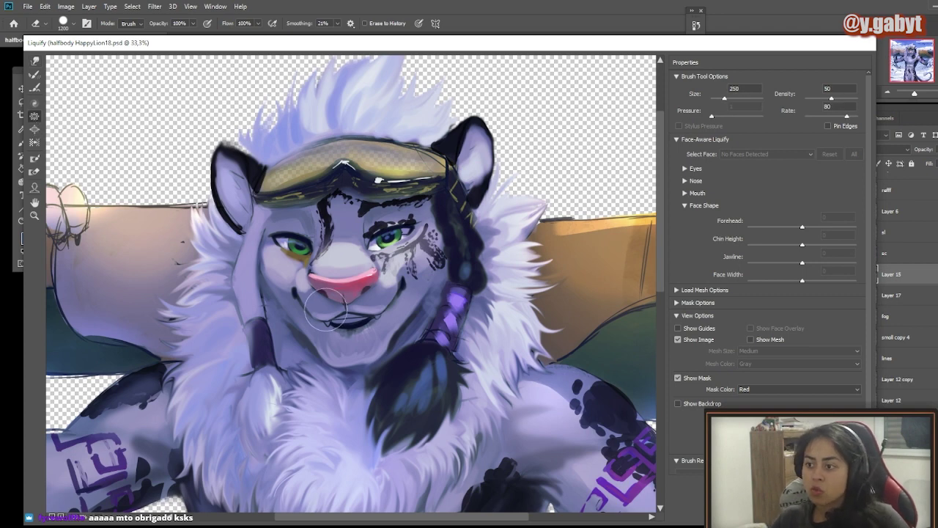
key("bracketright")
key("bracketright")
key("bracketright")
key("bracketright")
key("bracketright")
key("bracketright")
key("bracketright")
left_click_drag(336, 297, 342, 280)
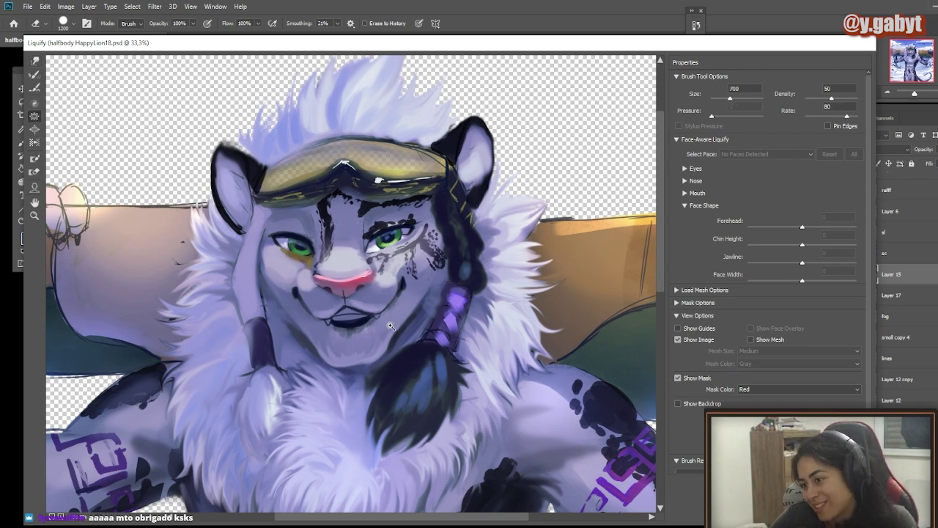
left_click_drag(366, 323, 340, 279)
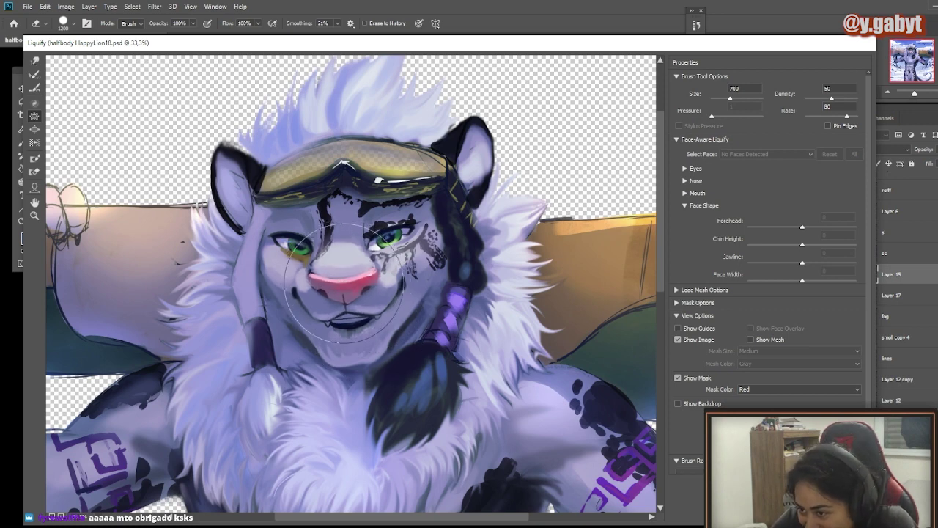
- Try enlarging the face with Liquify's Bloat tool at size 2800 and pushing its features with Forward Warp at size 400
left_click(35, 130)
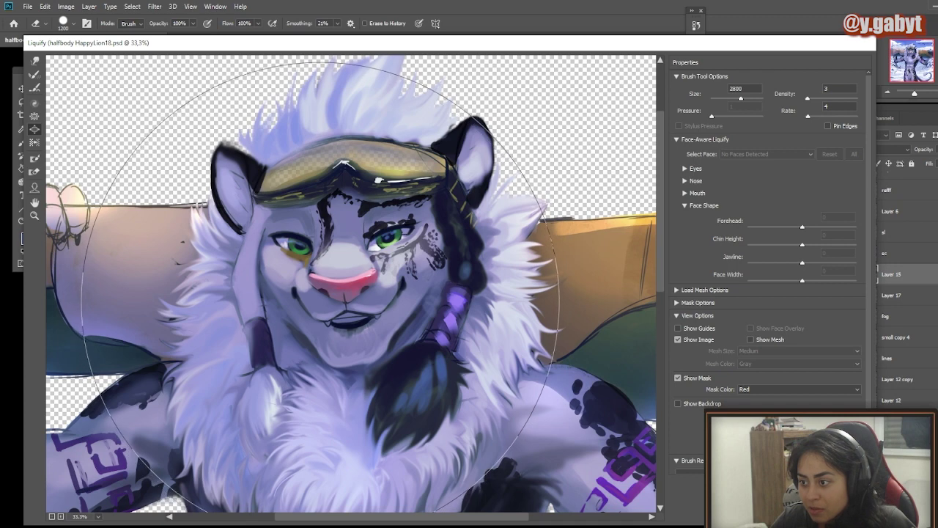
left_click_drag(351, 289, 341, 285)
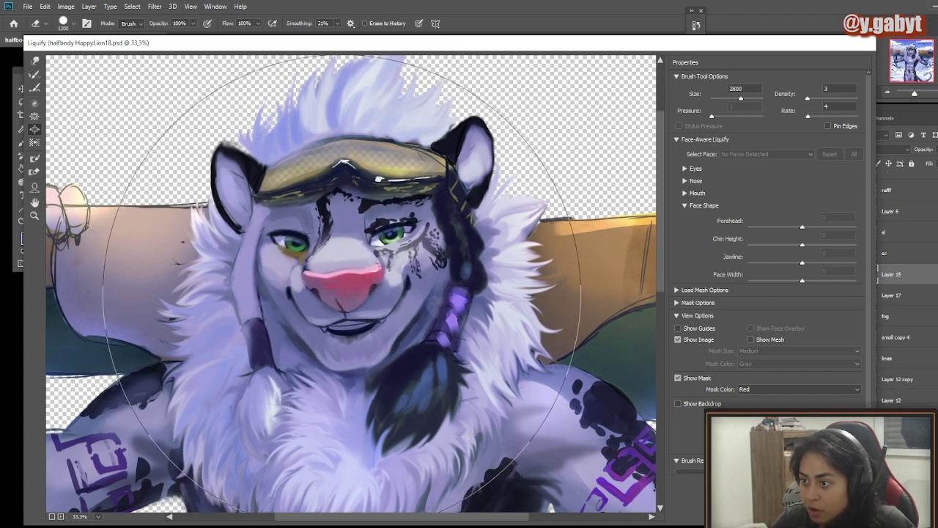
left_click(334, 334, "alt")
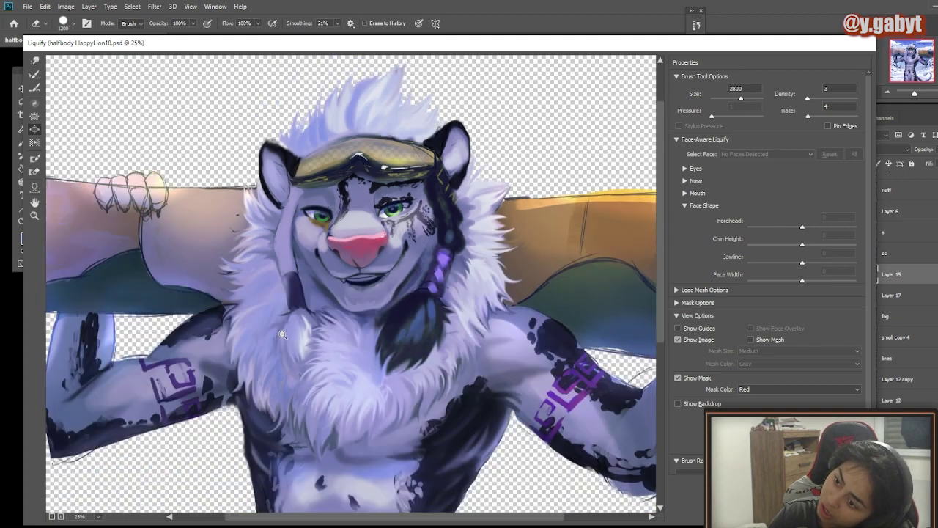
left_click(321, 266)
left_click(317, 277)
key("w")
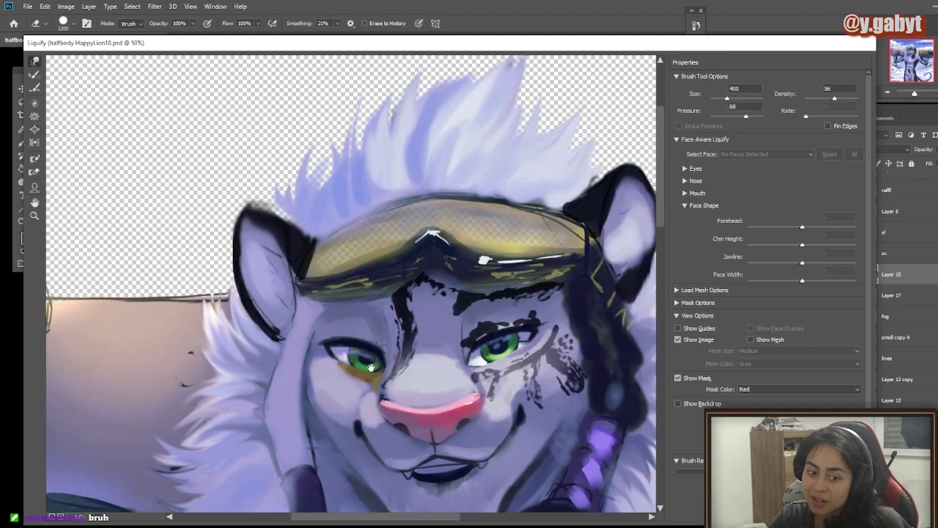
left_click_drag(337, 326, 149, 361)
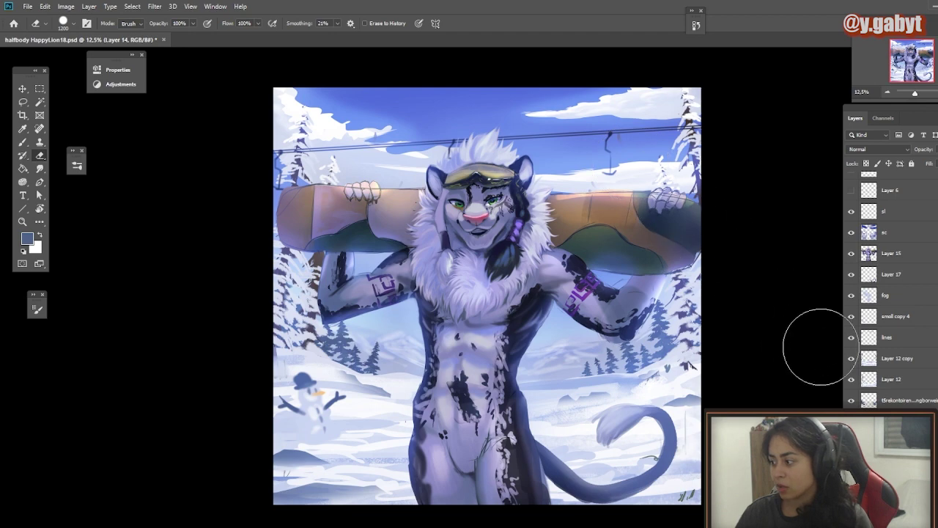
- Hide the clouds on Layer 14 and brush sky-blue and pale white reflections across the goggle lens on Layer 15
scroll(852, 389, "down", 2)
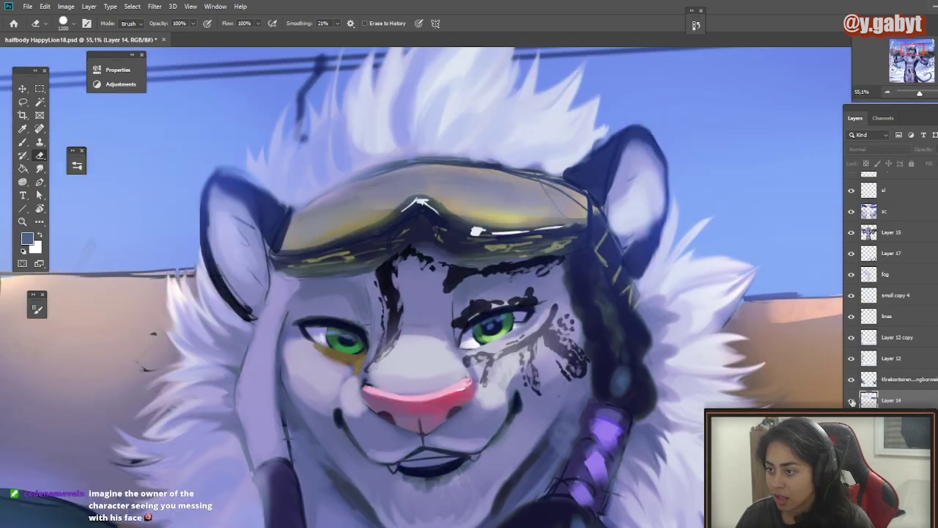
left_click(852, 401)
left_click(852, 401)
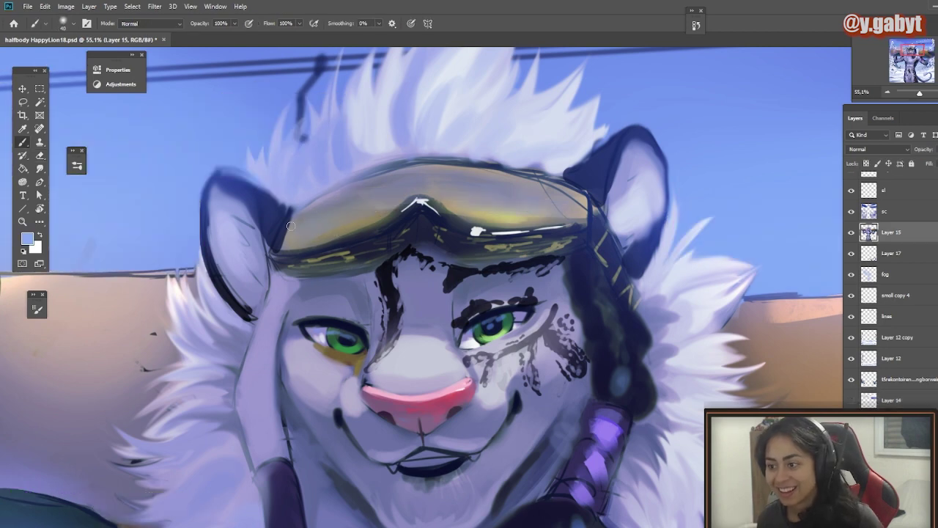
left_click_drag(379, 189, 361, 191)
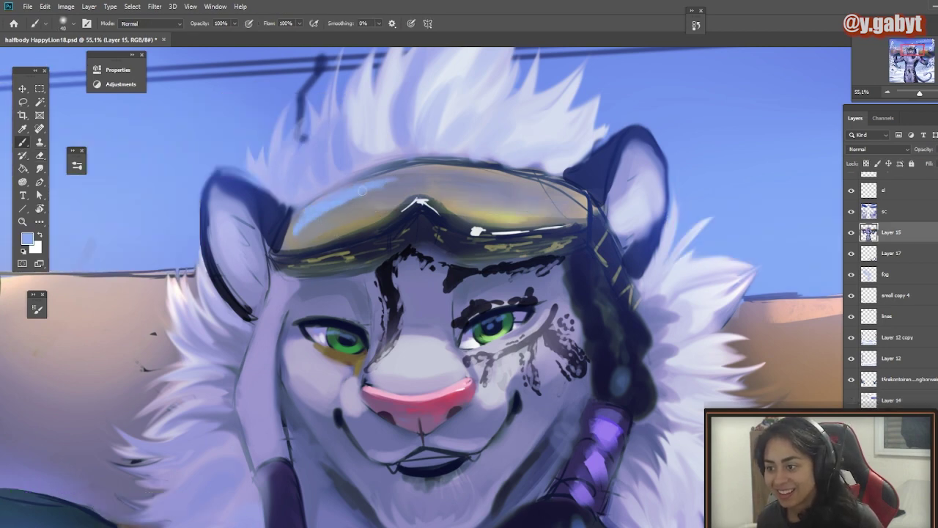
left_click(437, 147, "alt")
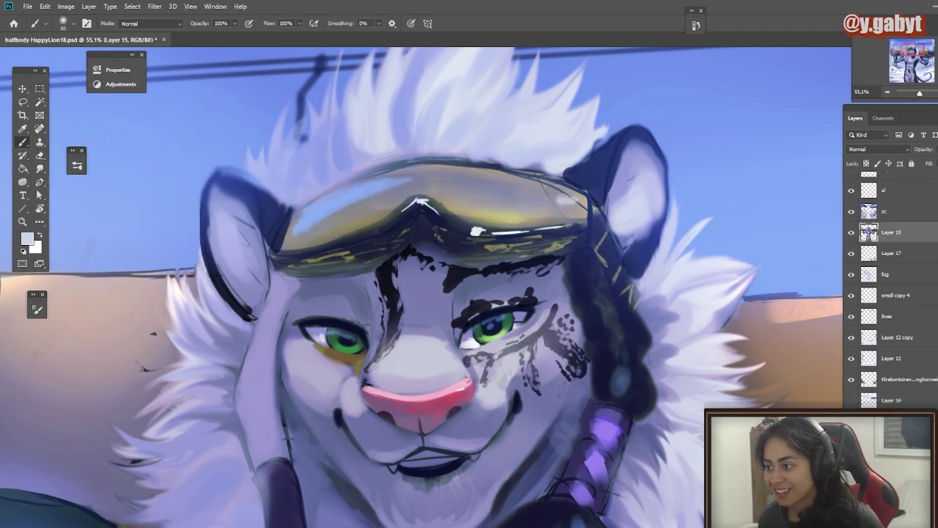
mouse_move(566, 199)
left_mouse_down()
mouse_move(464, 194)
mouse_move(556, 202)
left_mouse_up()
left_click_drag(388, 198, 293, 235)
left_click(378, 186, "alt")
left_click_drag(449, 174, 536, 183)
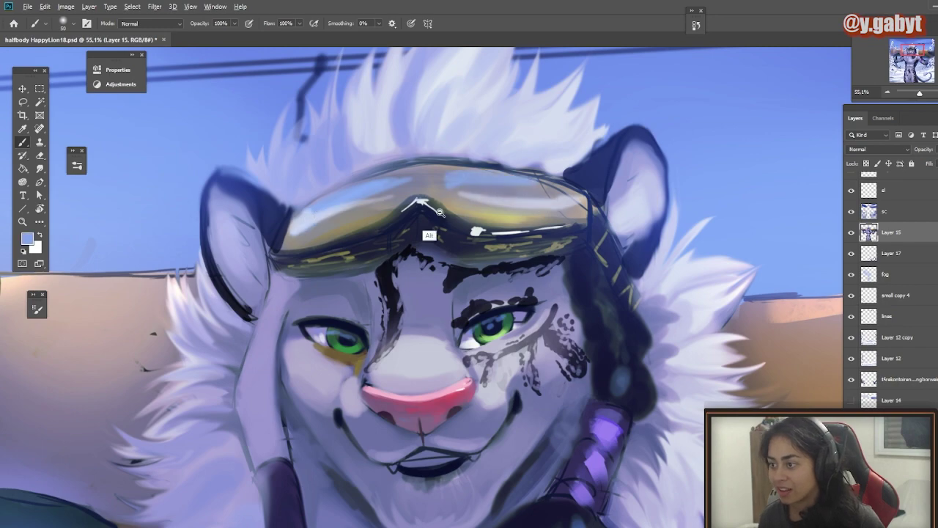
- Apply a Motion Blur with a 0° angle and 89 pixels distance to the clouds on Layer 14
key("ctrl+0")
left_click(154, 6)
mouse_move(210, 133)
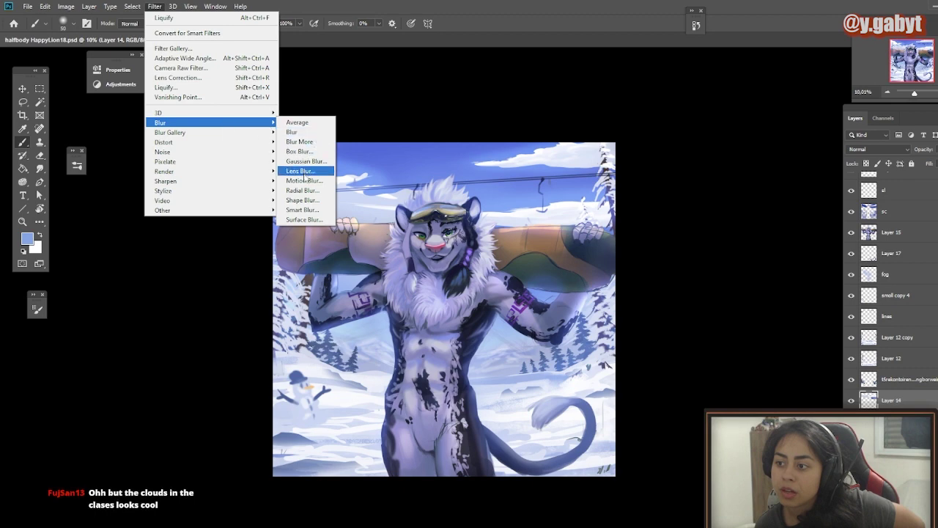
left_click(304, 180)
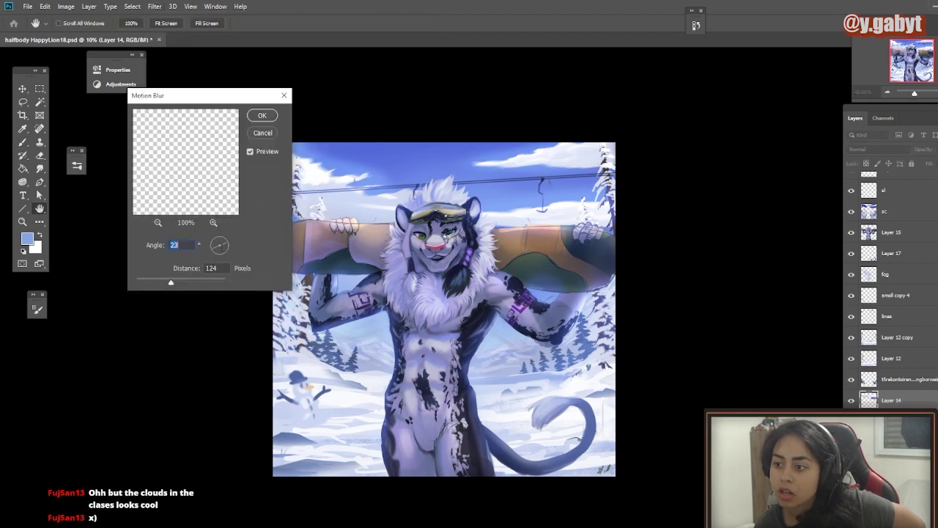
type("0")
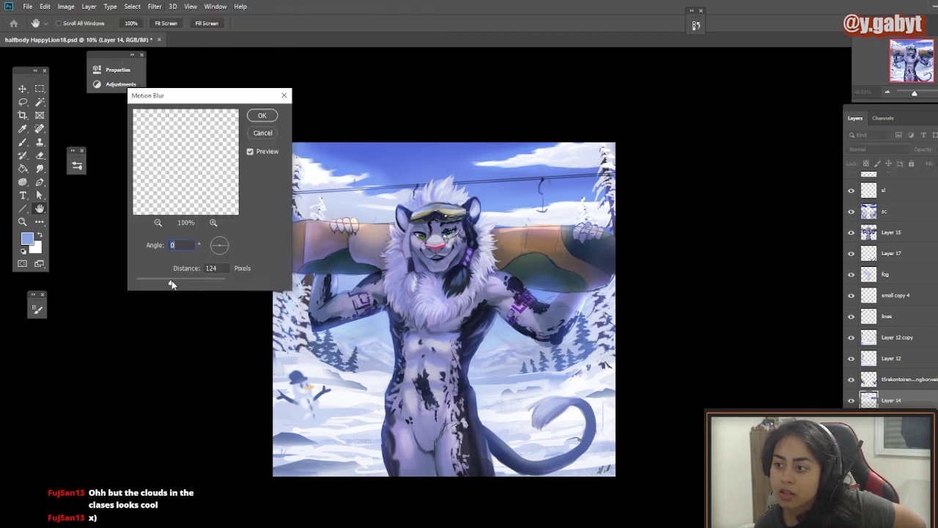
left_click_drag(174, 285, 167, 282)
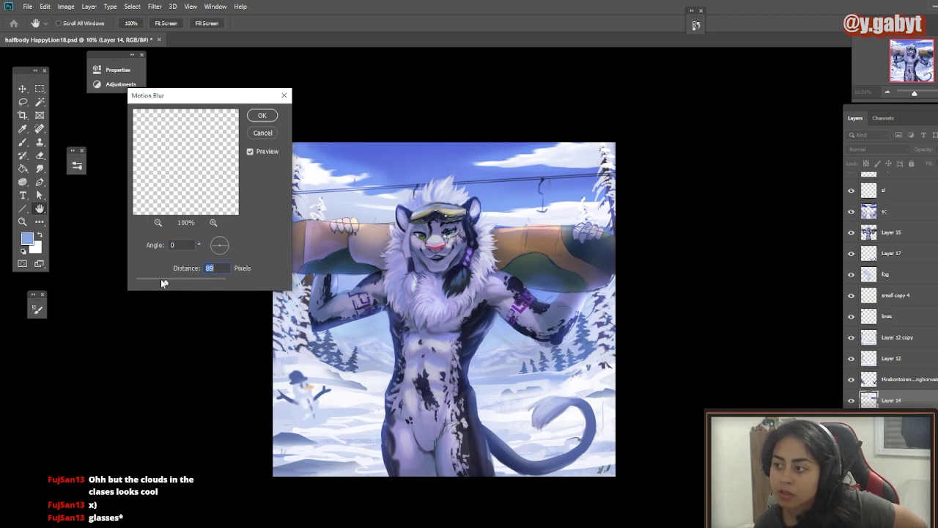
left_click(264, 118)
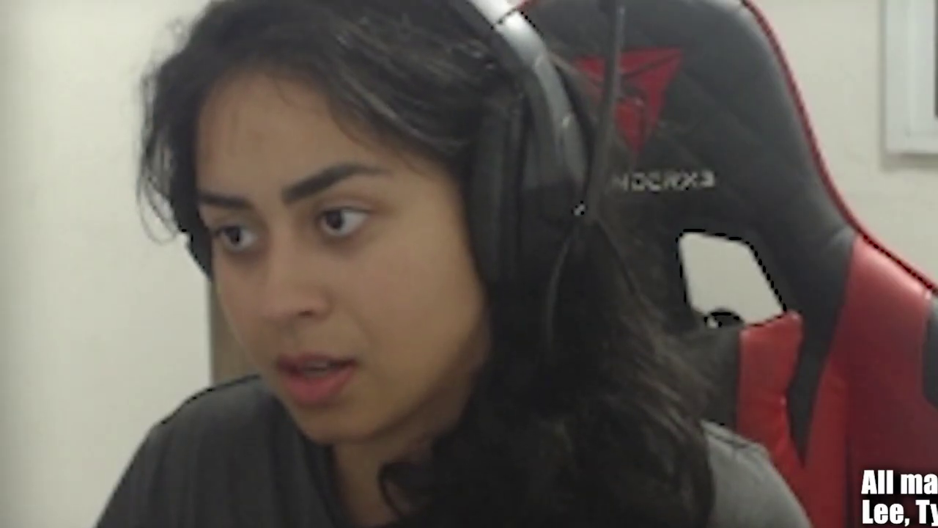